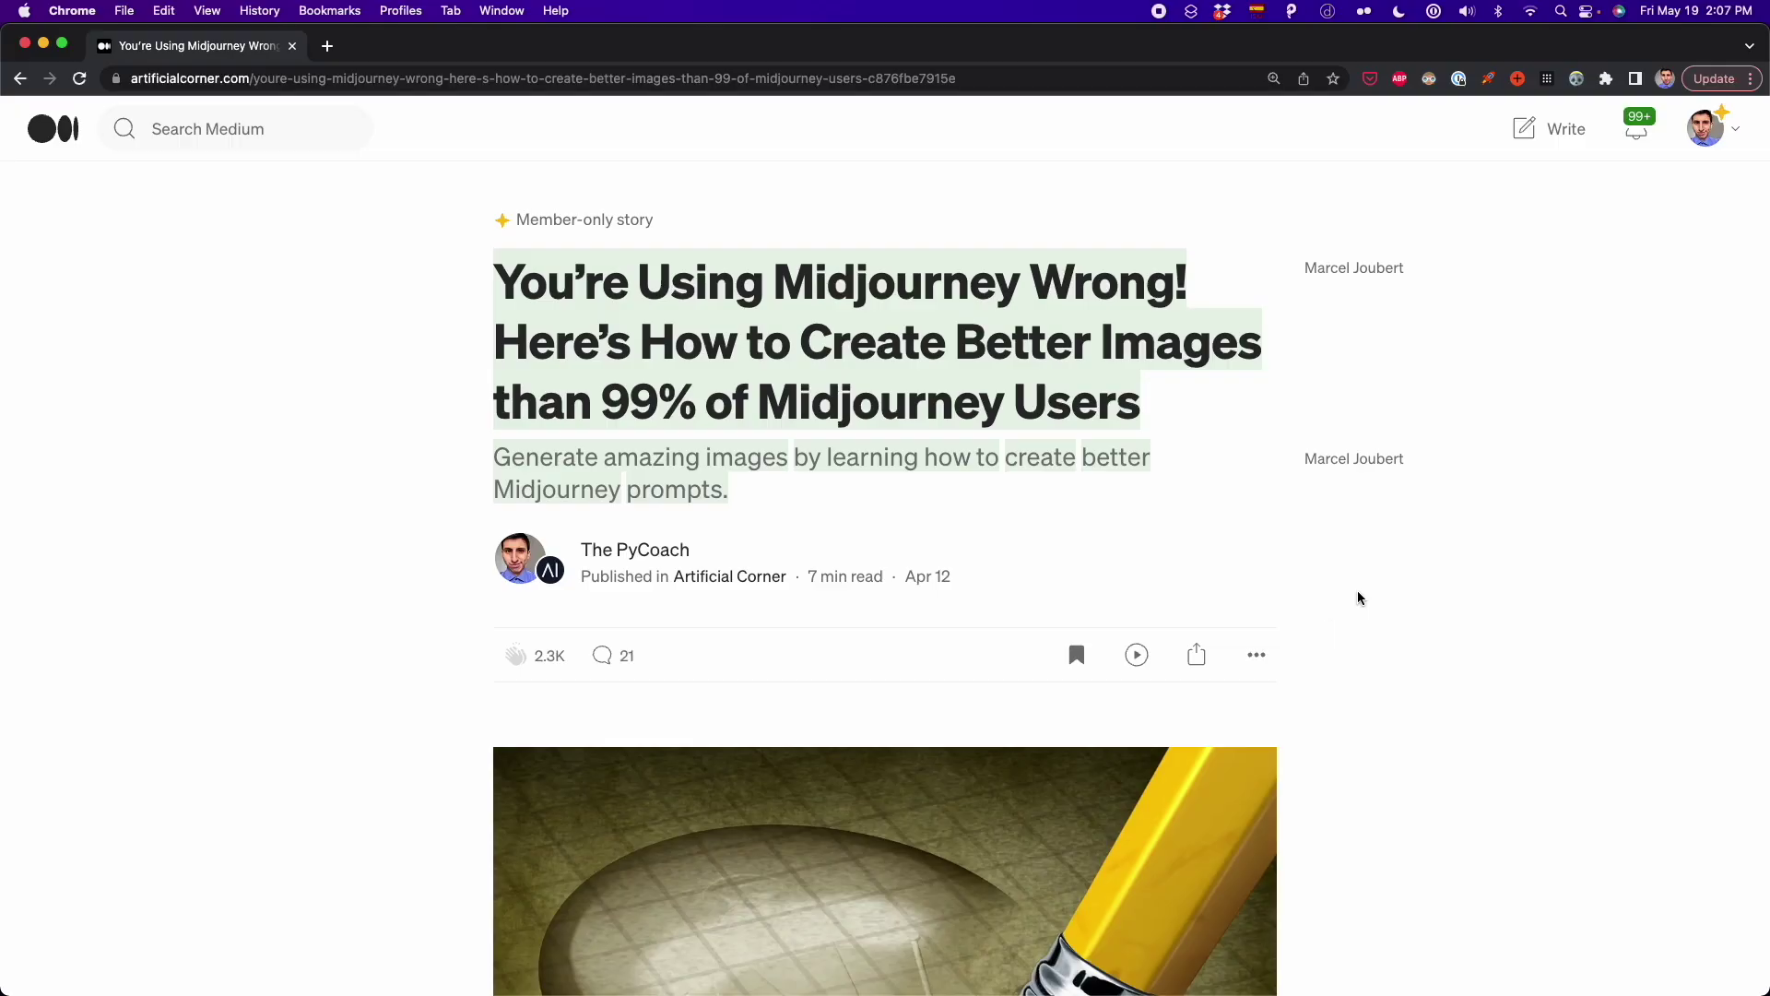
- Look through the Midjourney article down to the section with the prompt formula
scroll(1357, 595, "down", 20)
scroll(1357, 597, "down", 20)
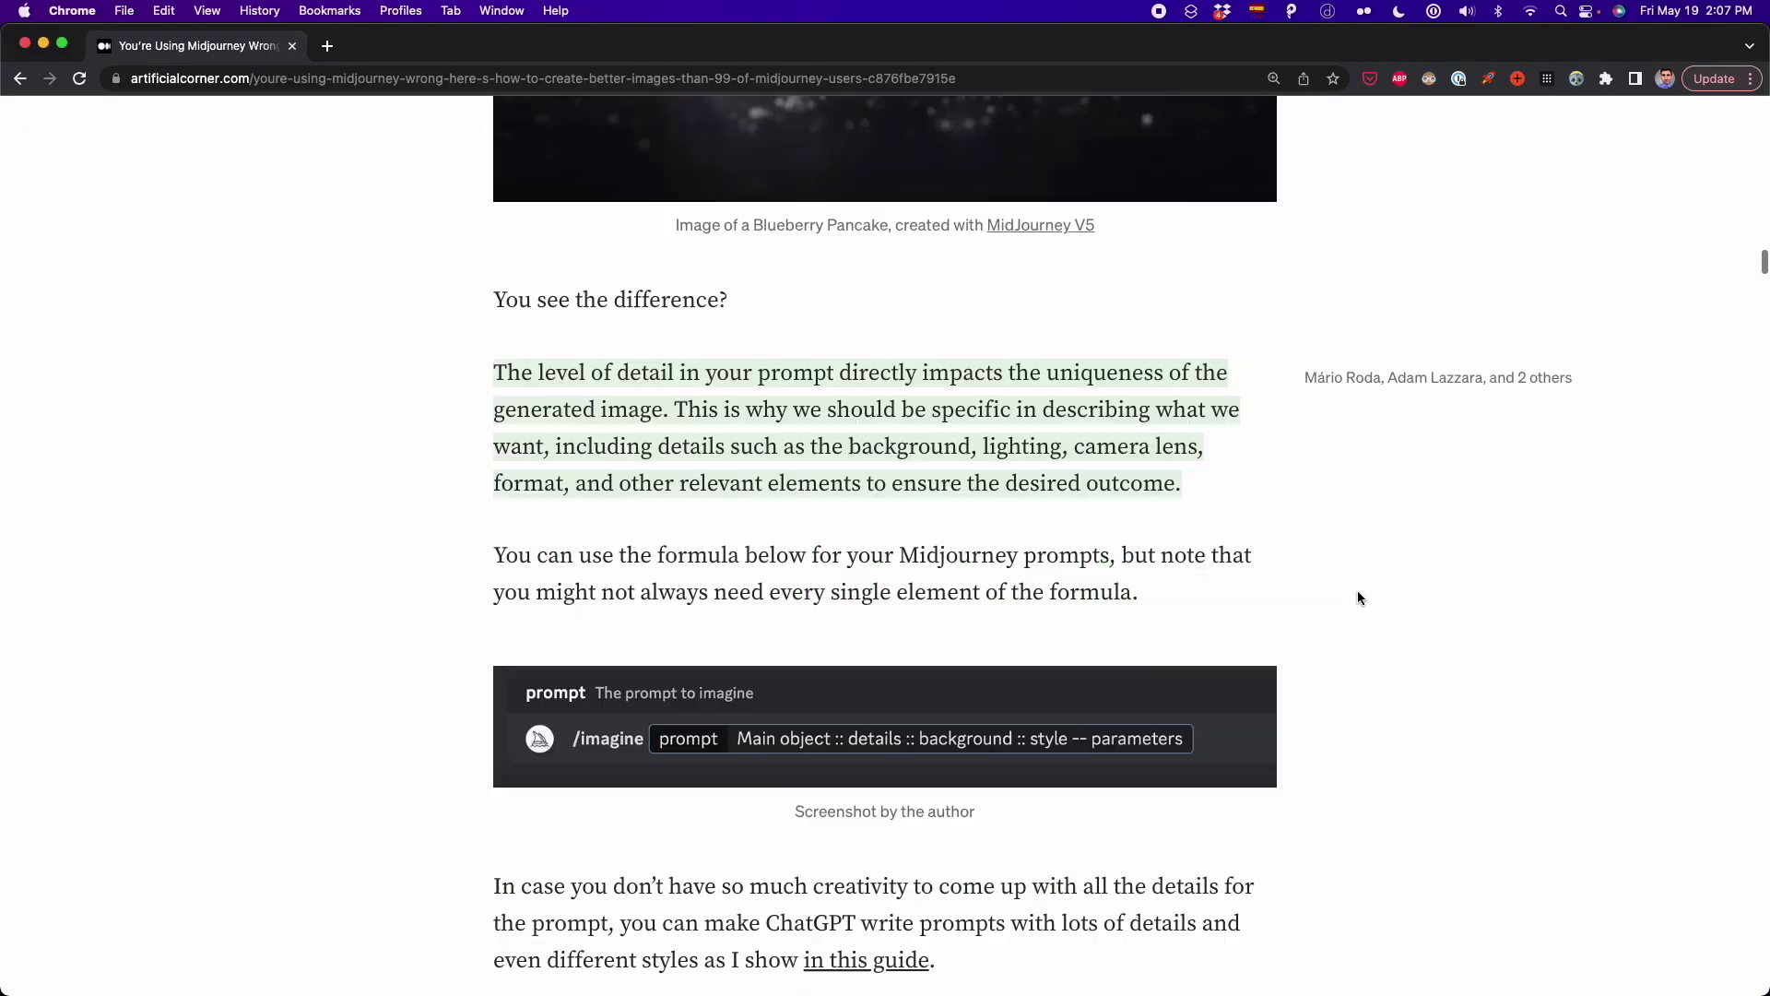
scroll(1358, 597, "down", 2)
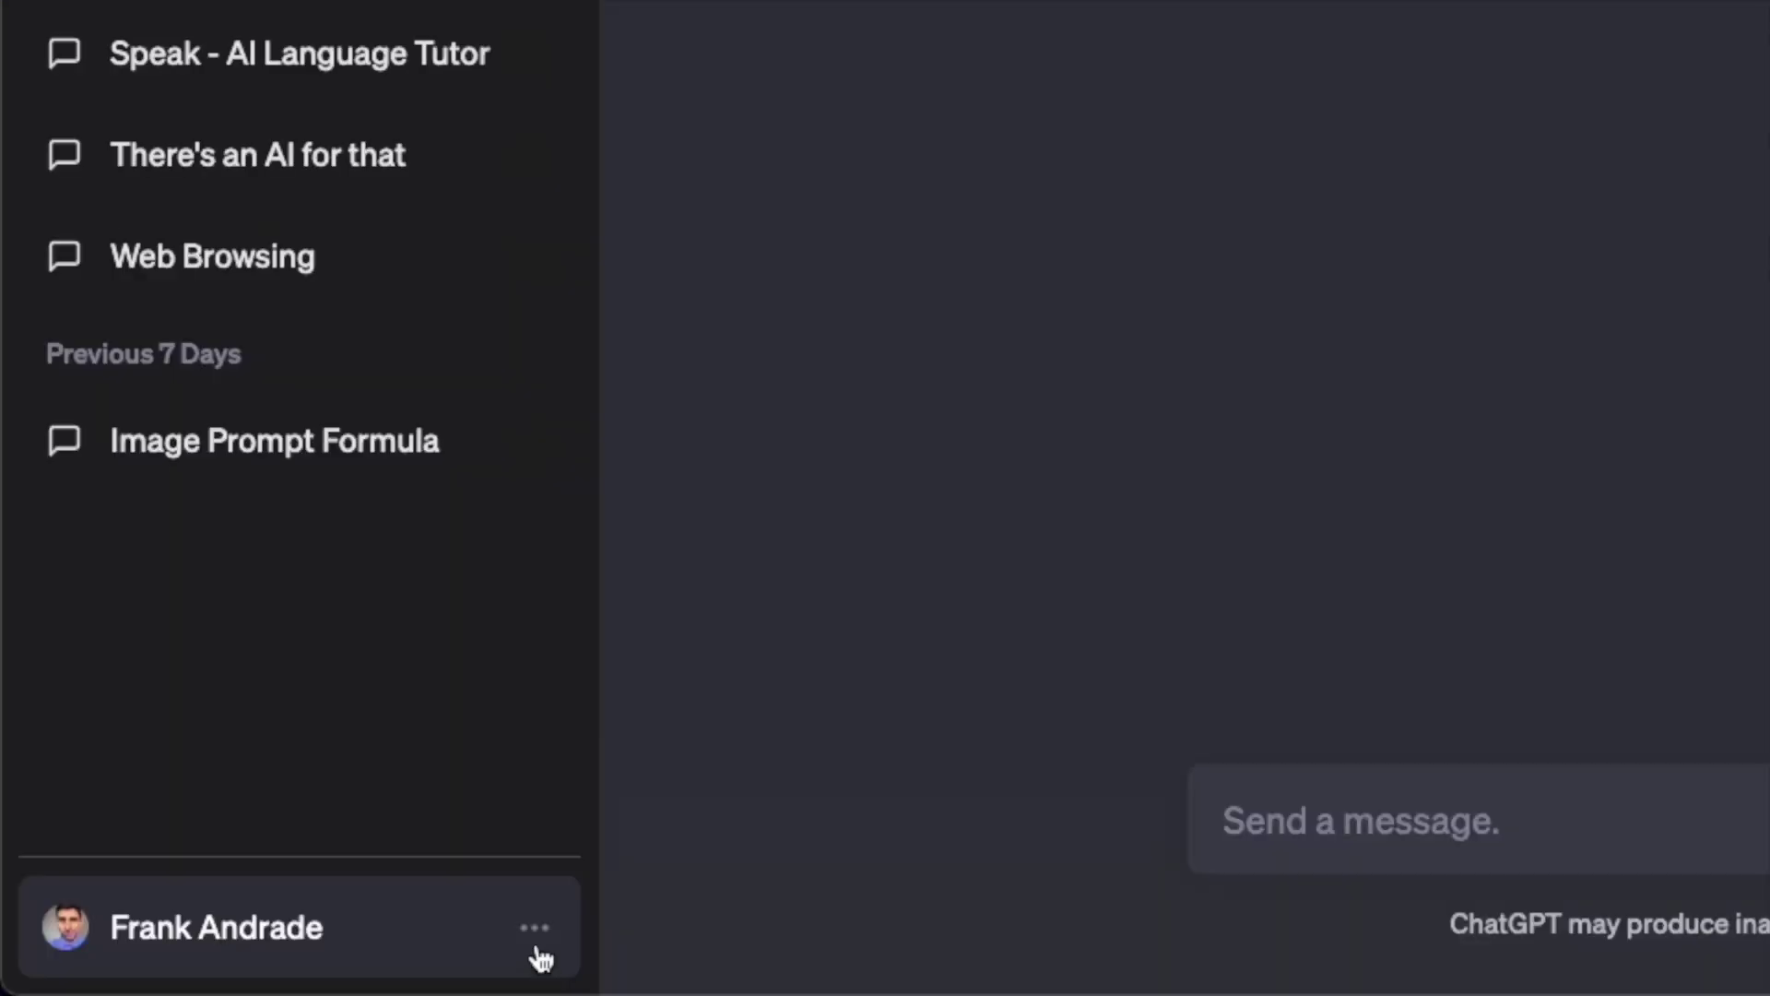
- Check the Web browsing and Plugins options under the beta features in the ChatGPT settings, and close the settings
left_click(541, 934)
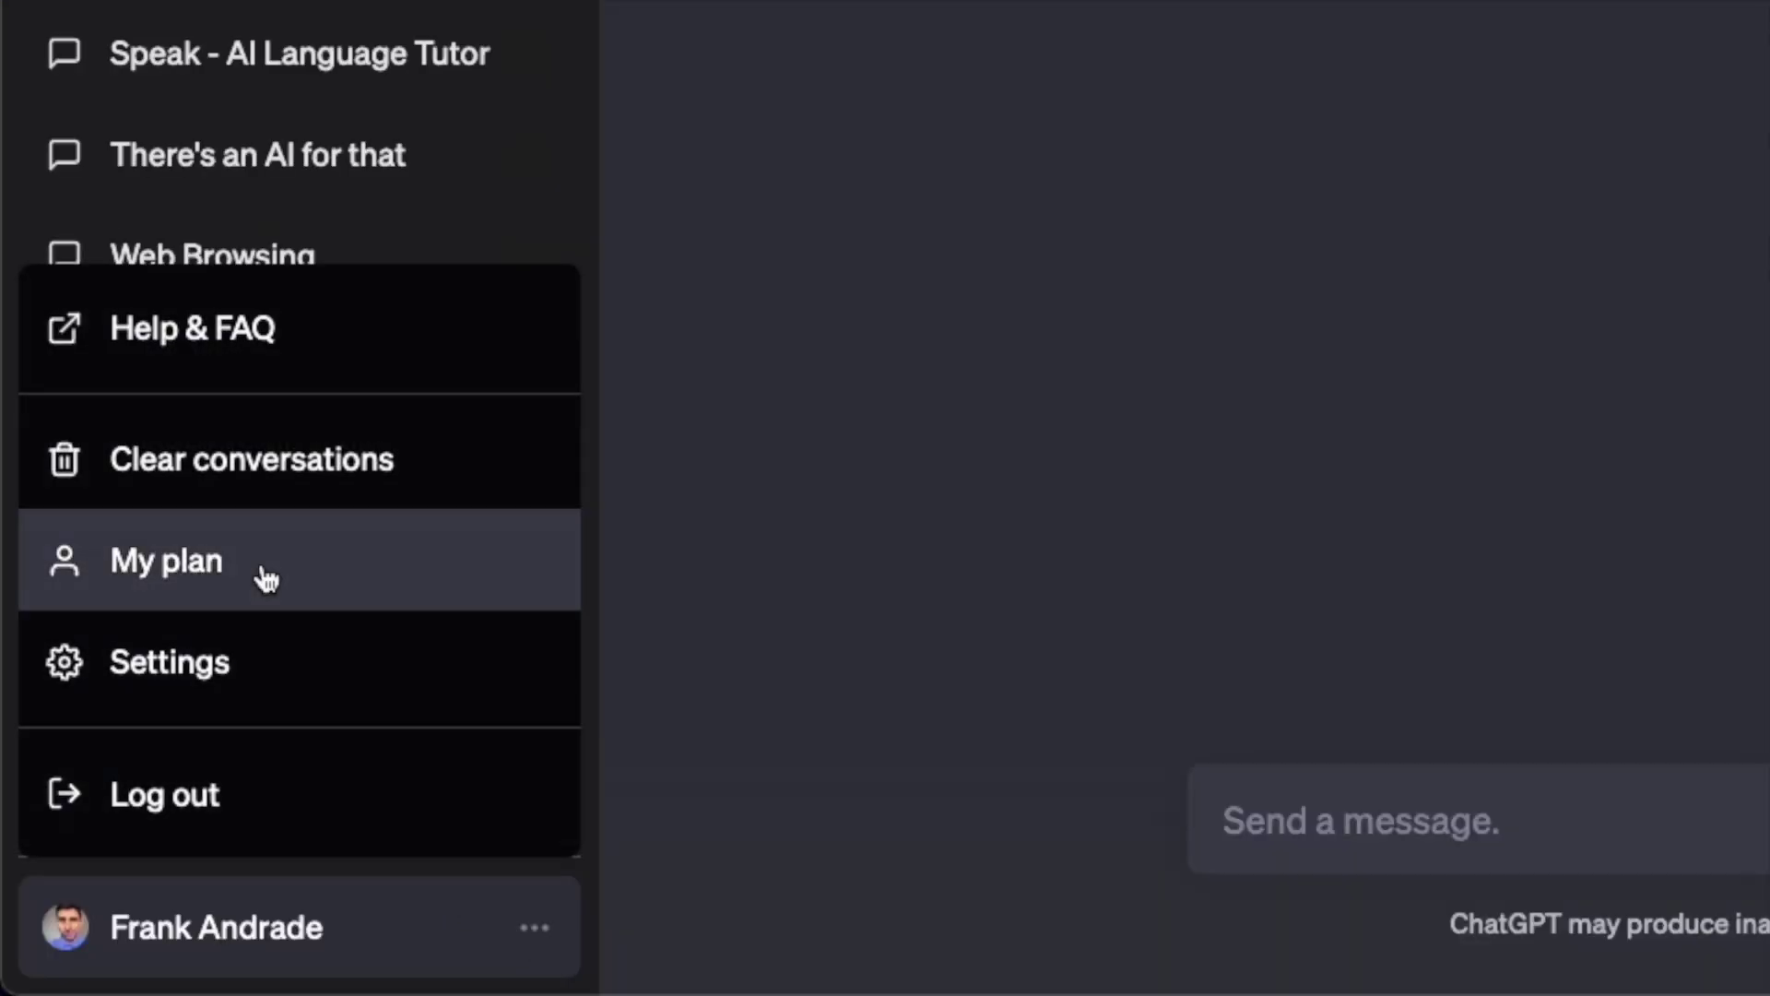
left_click(243, 681)
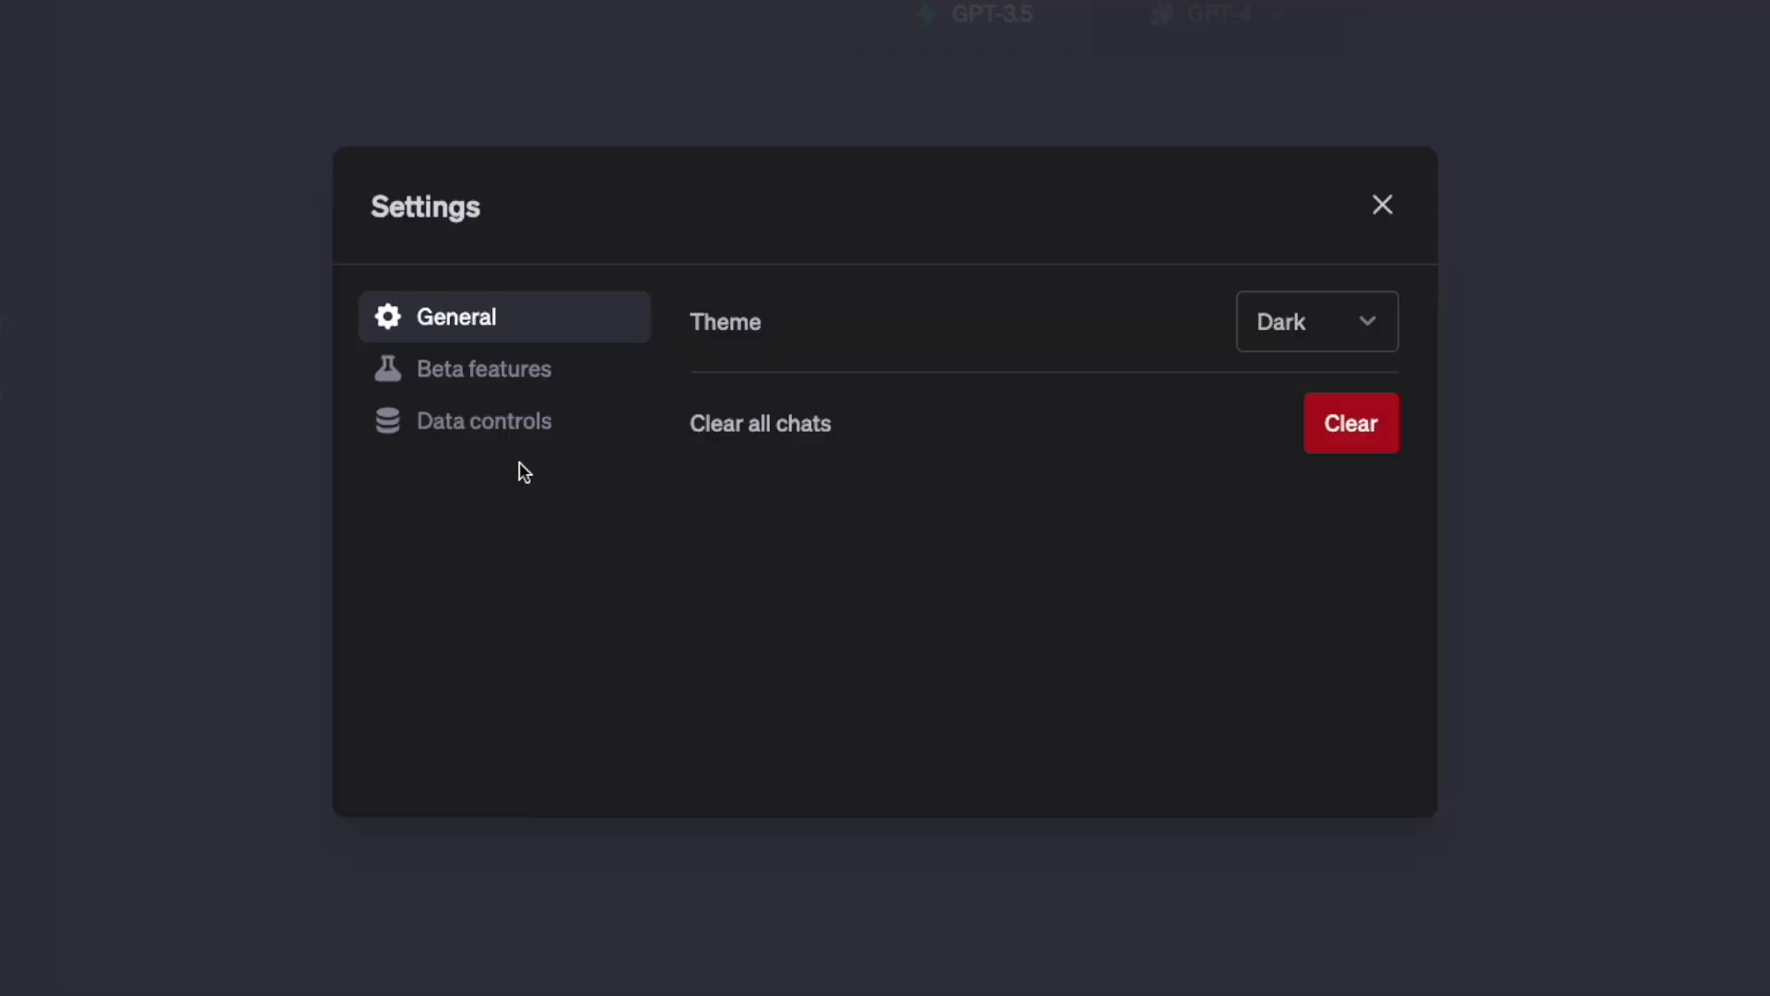
left_click(513, 388)
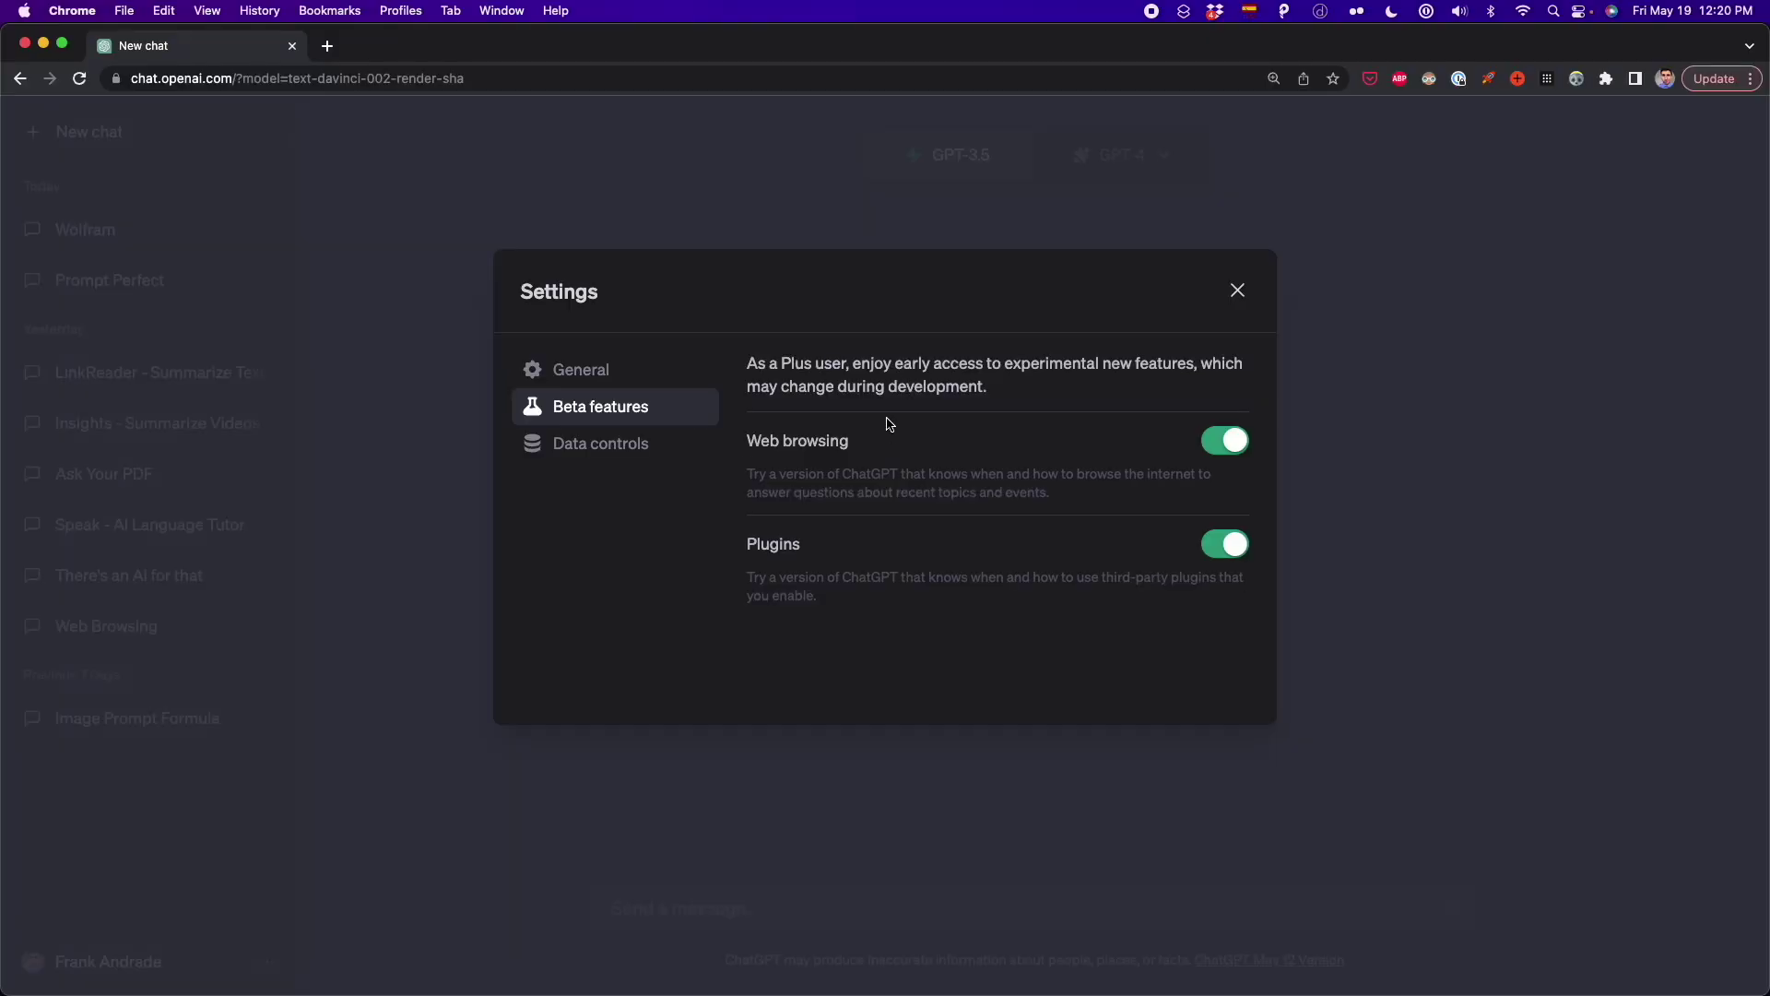
left_click(1237, 290)
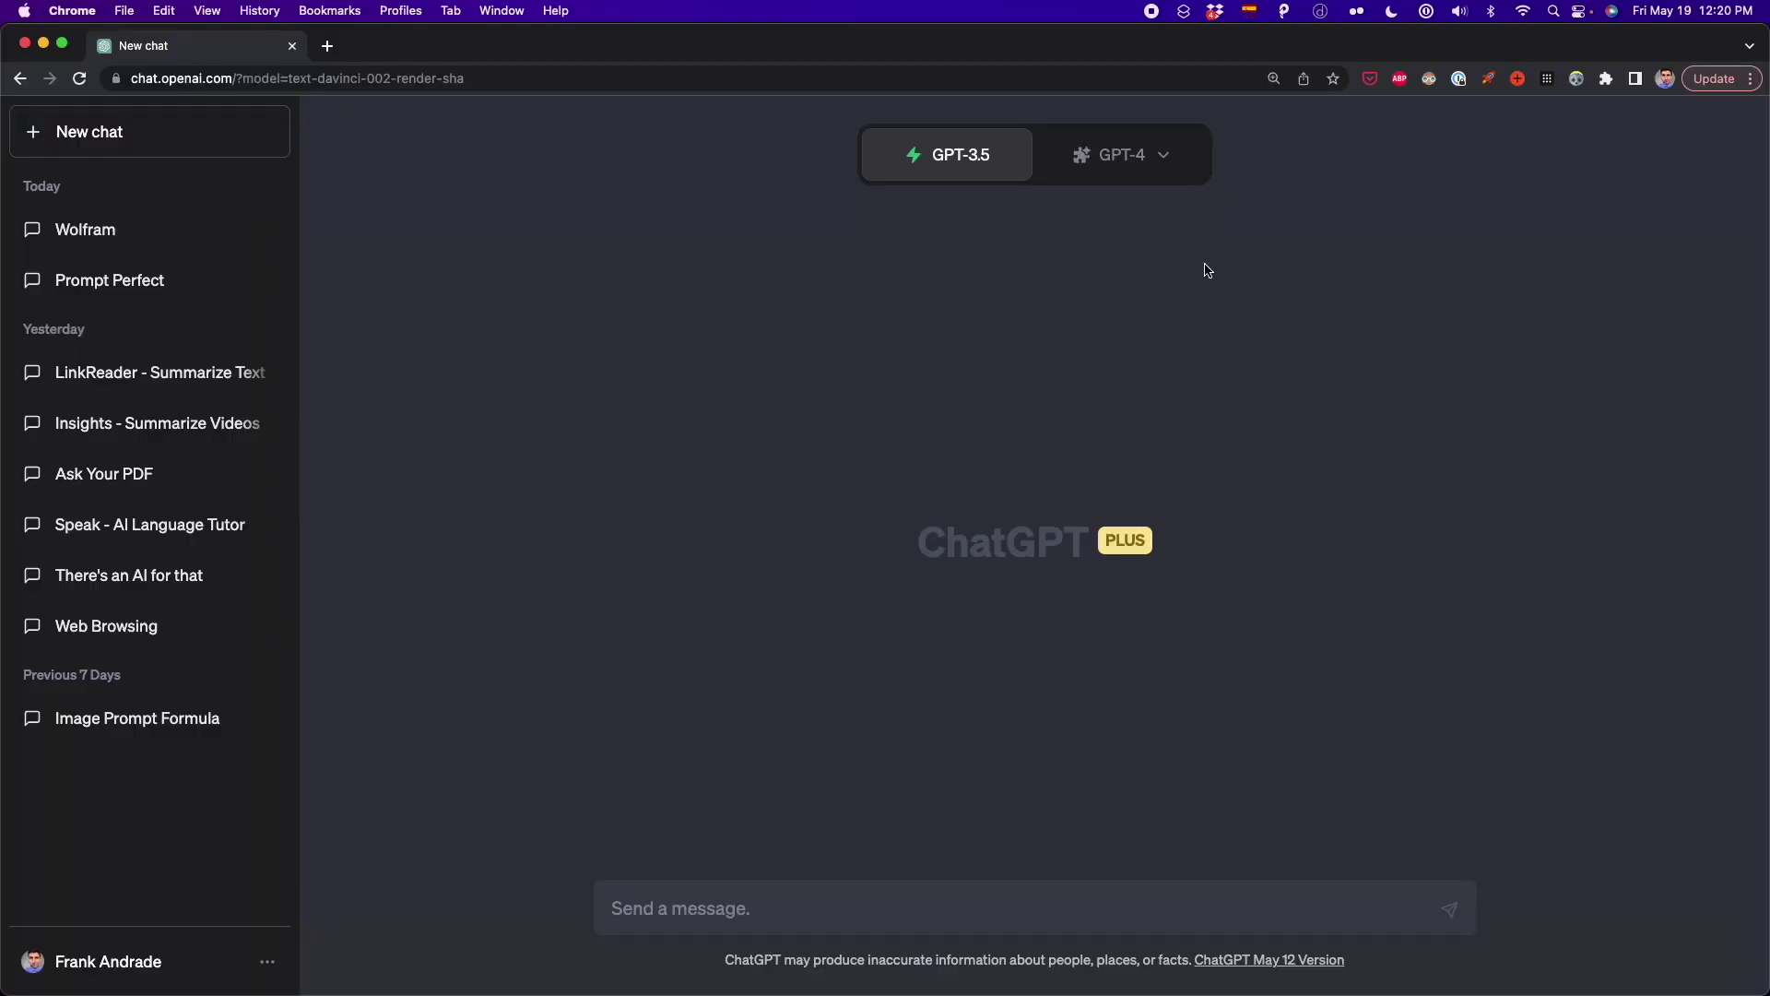
- Switch the chat model to GPT-4 with Plugins and disable the Wolfram plugin
mouse_move(1103, 178)
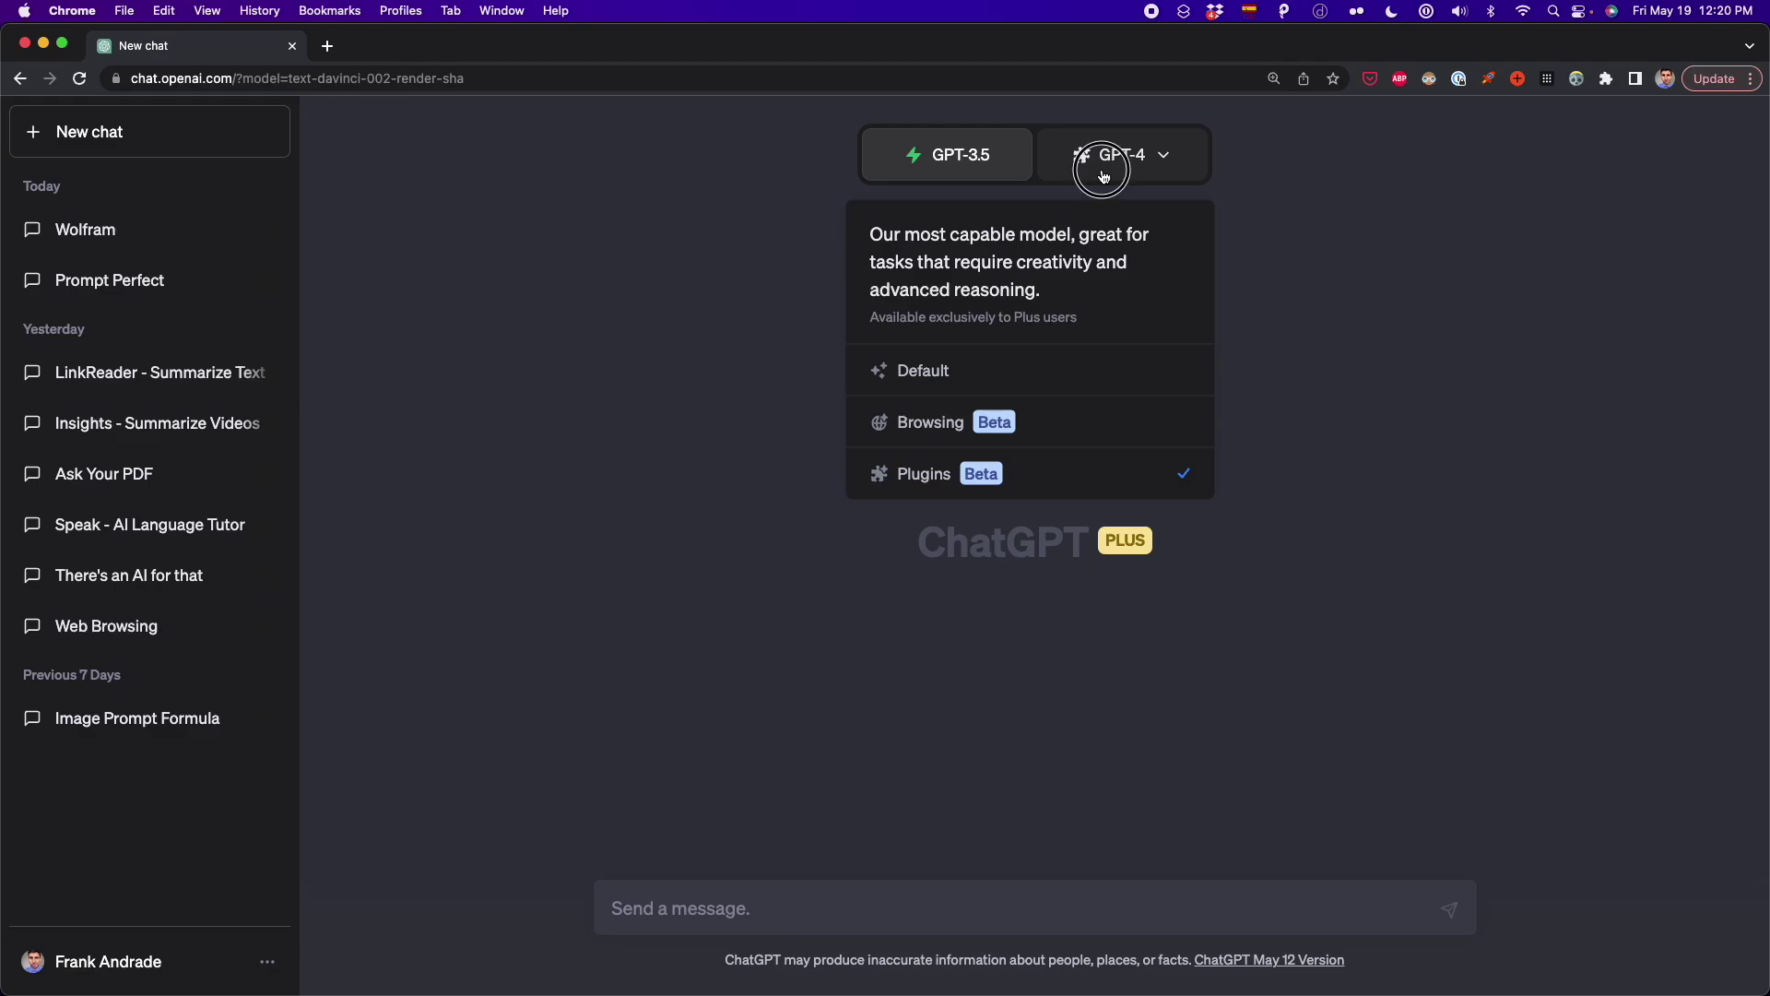
left_click(1102, 178)
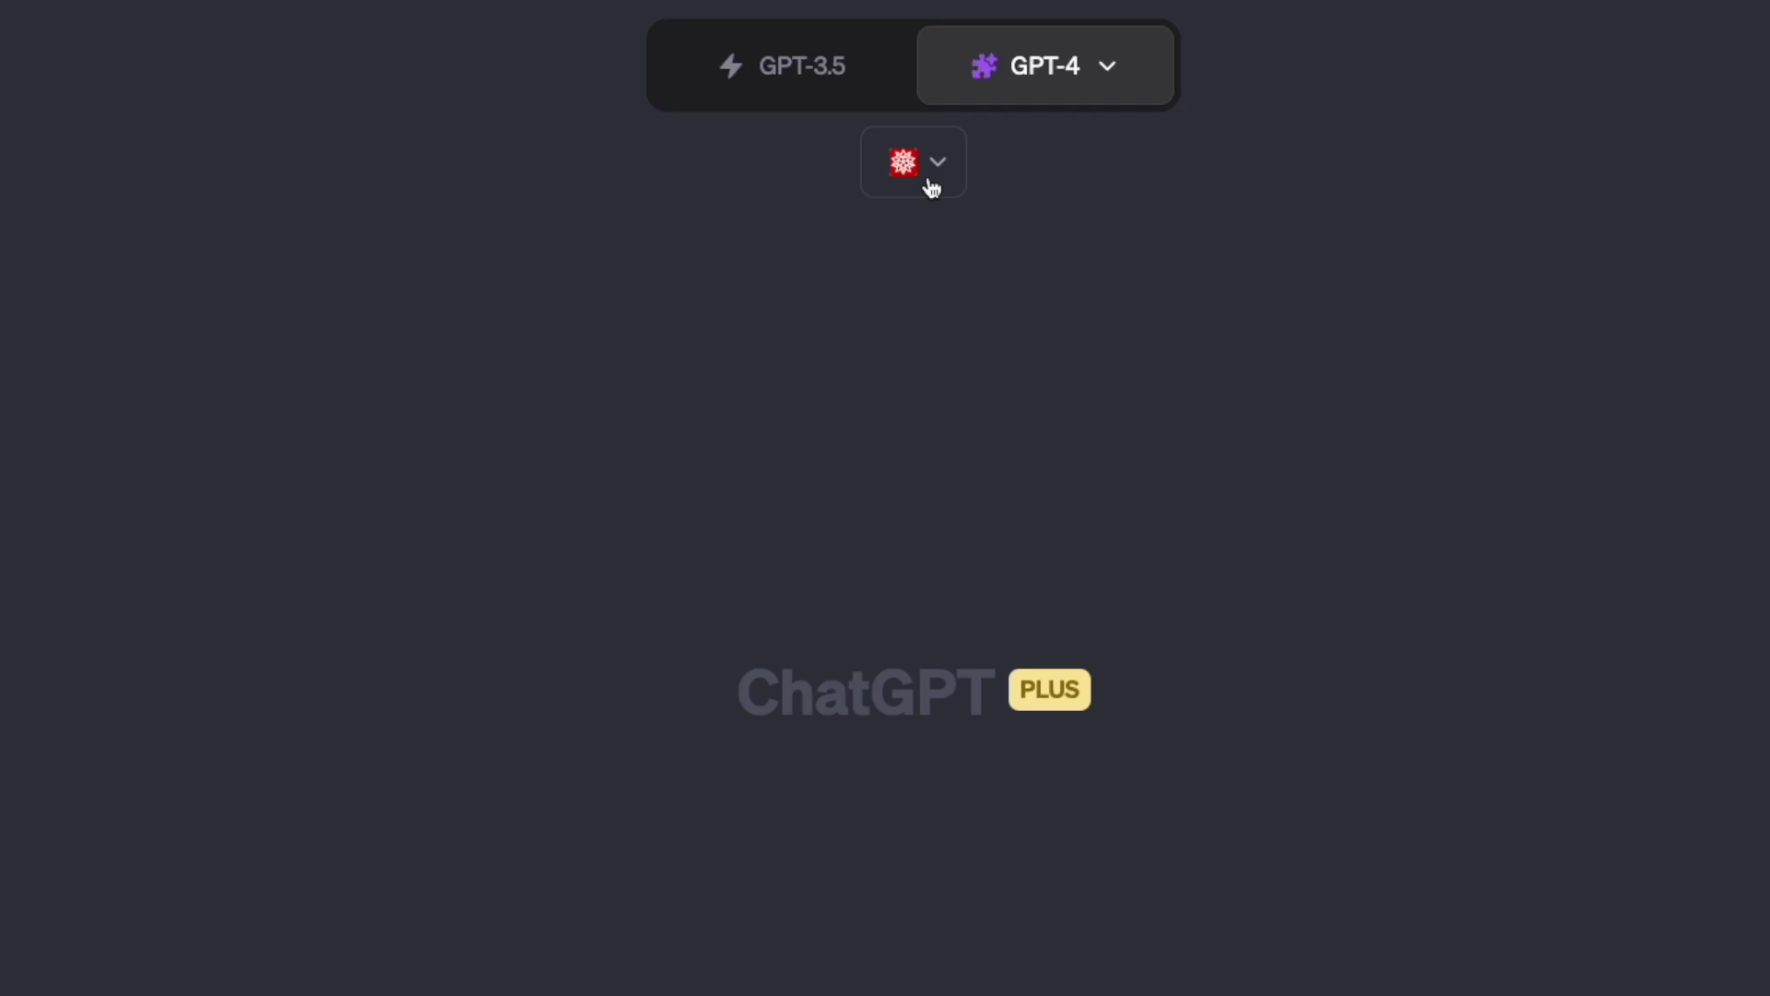
left_click(932, 187)
left_click(1120, 584)
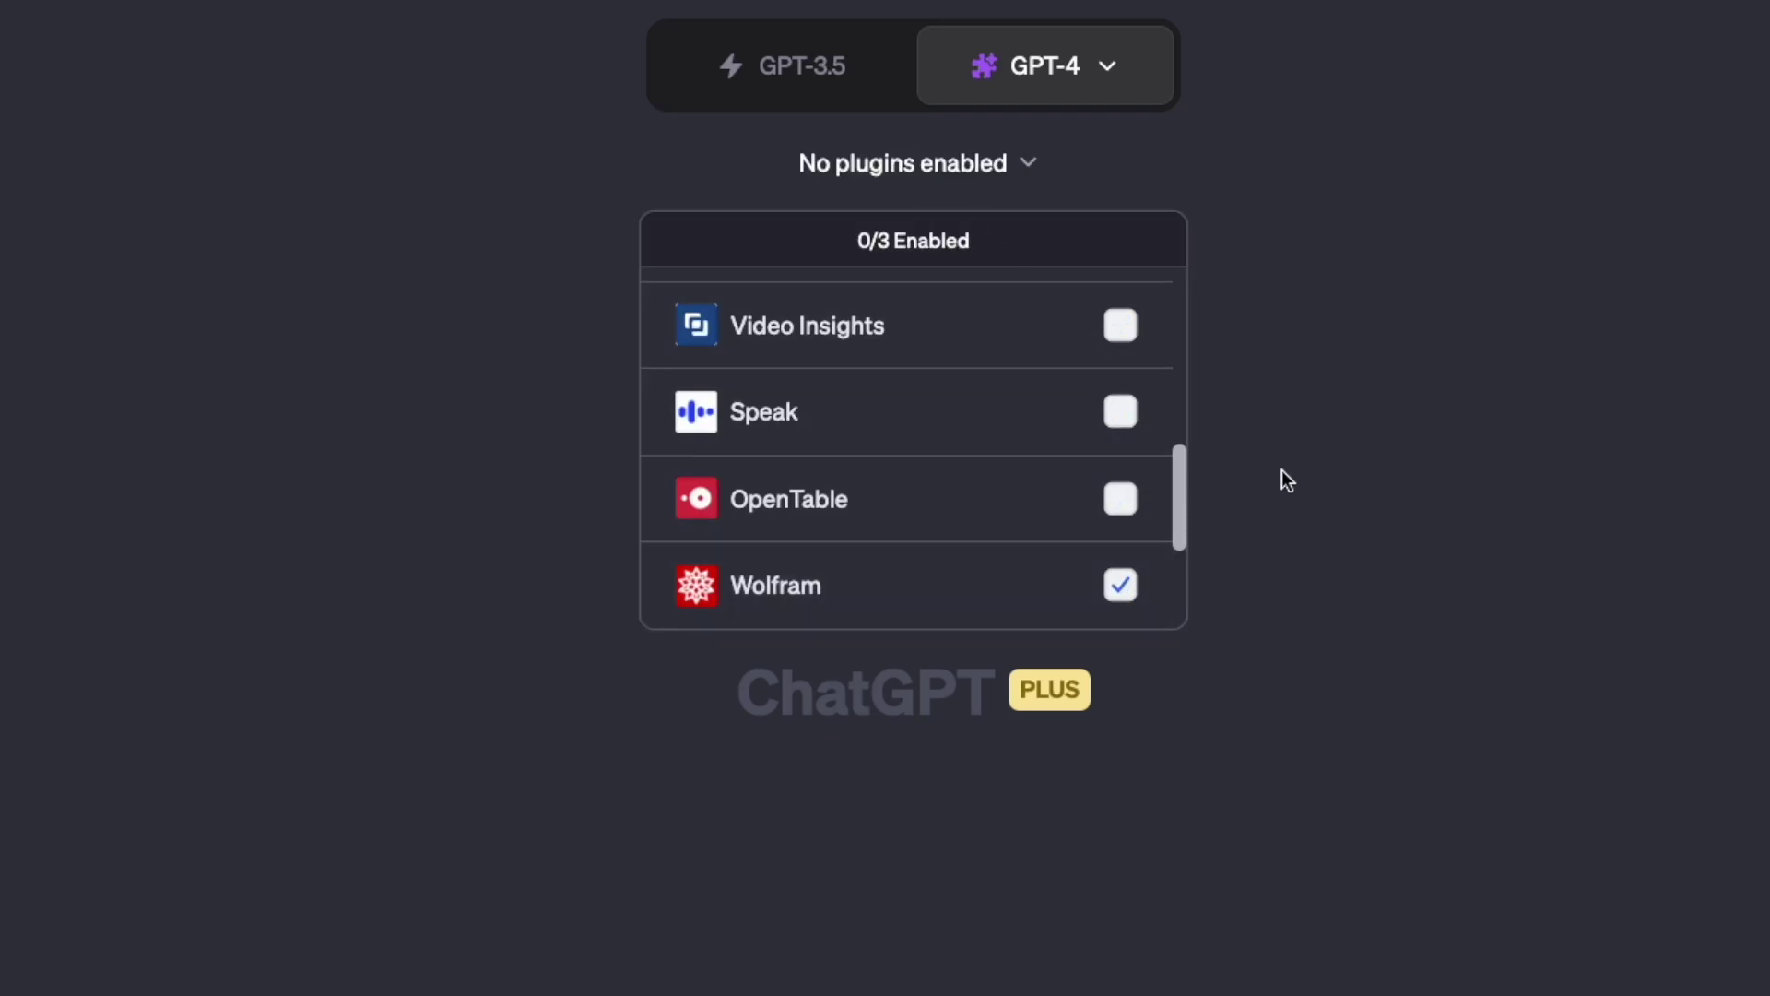
left_click(1302, 338)
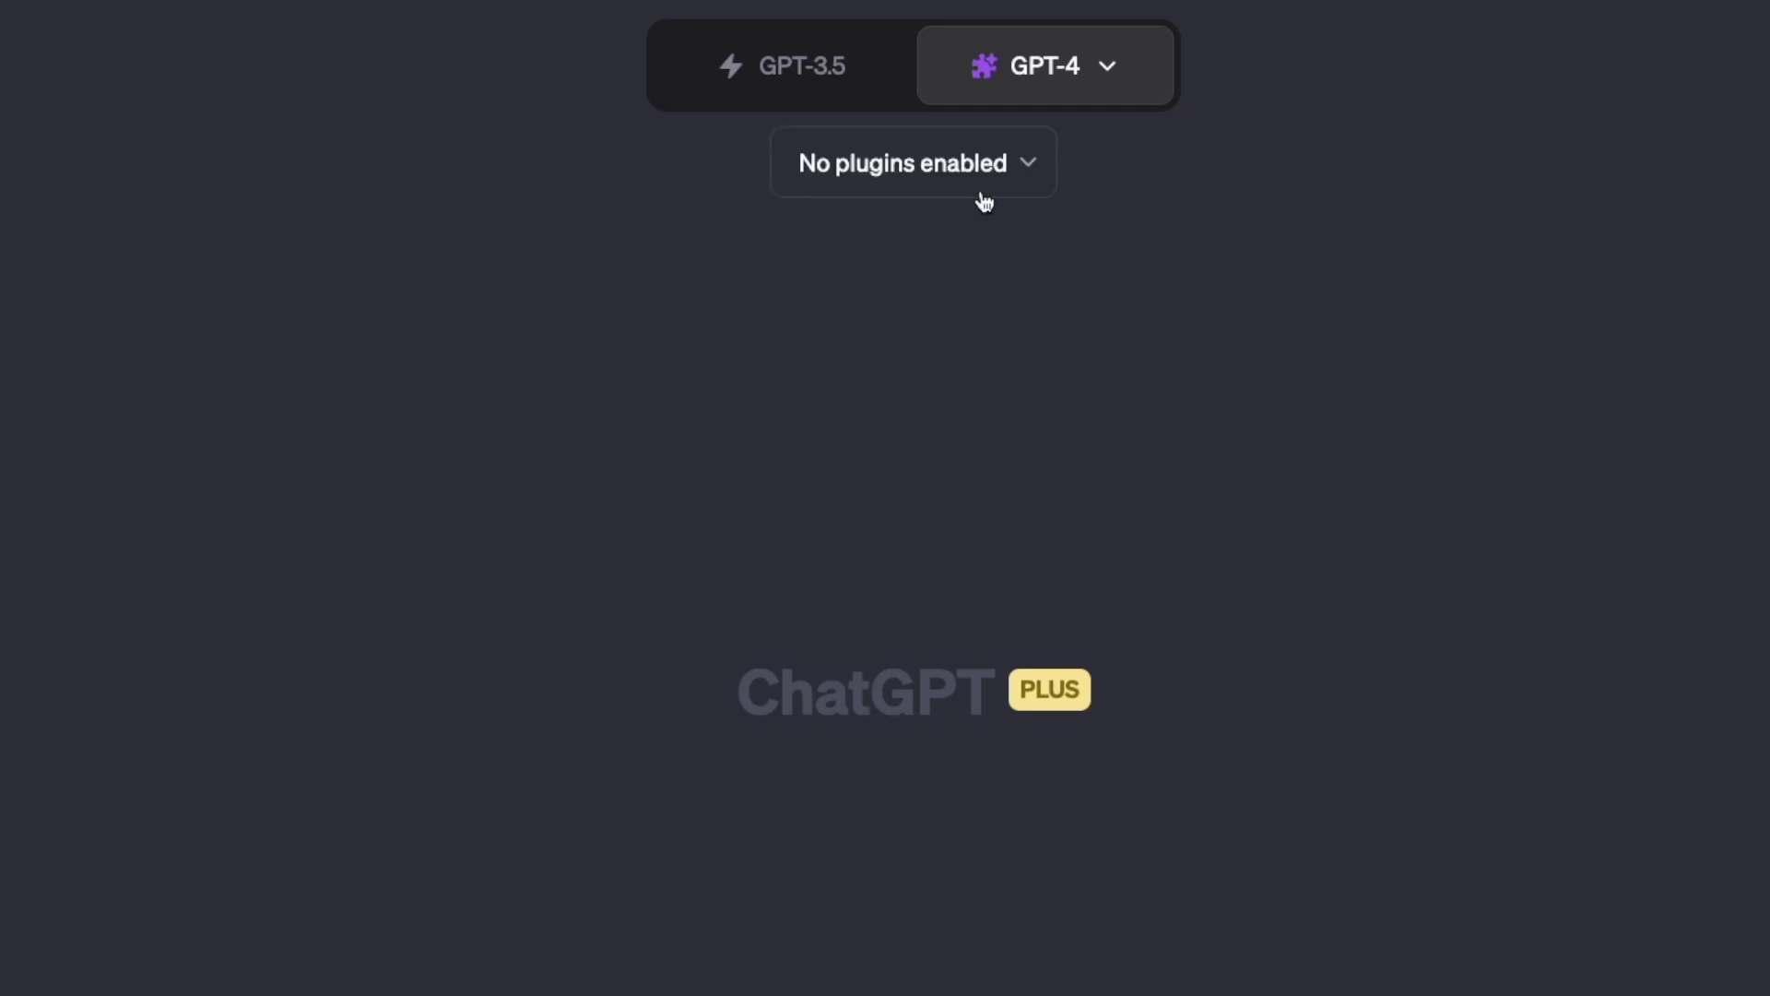
- Open the plugin store to look over the available plugins, and close it again
left_click(1018, 184)
scroll(956, 434, "down", 5)
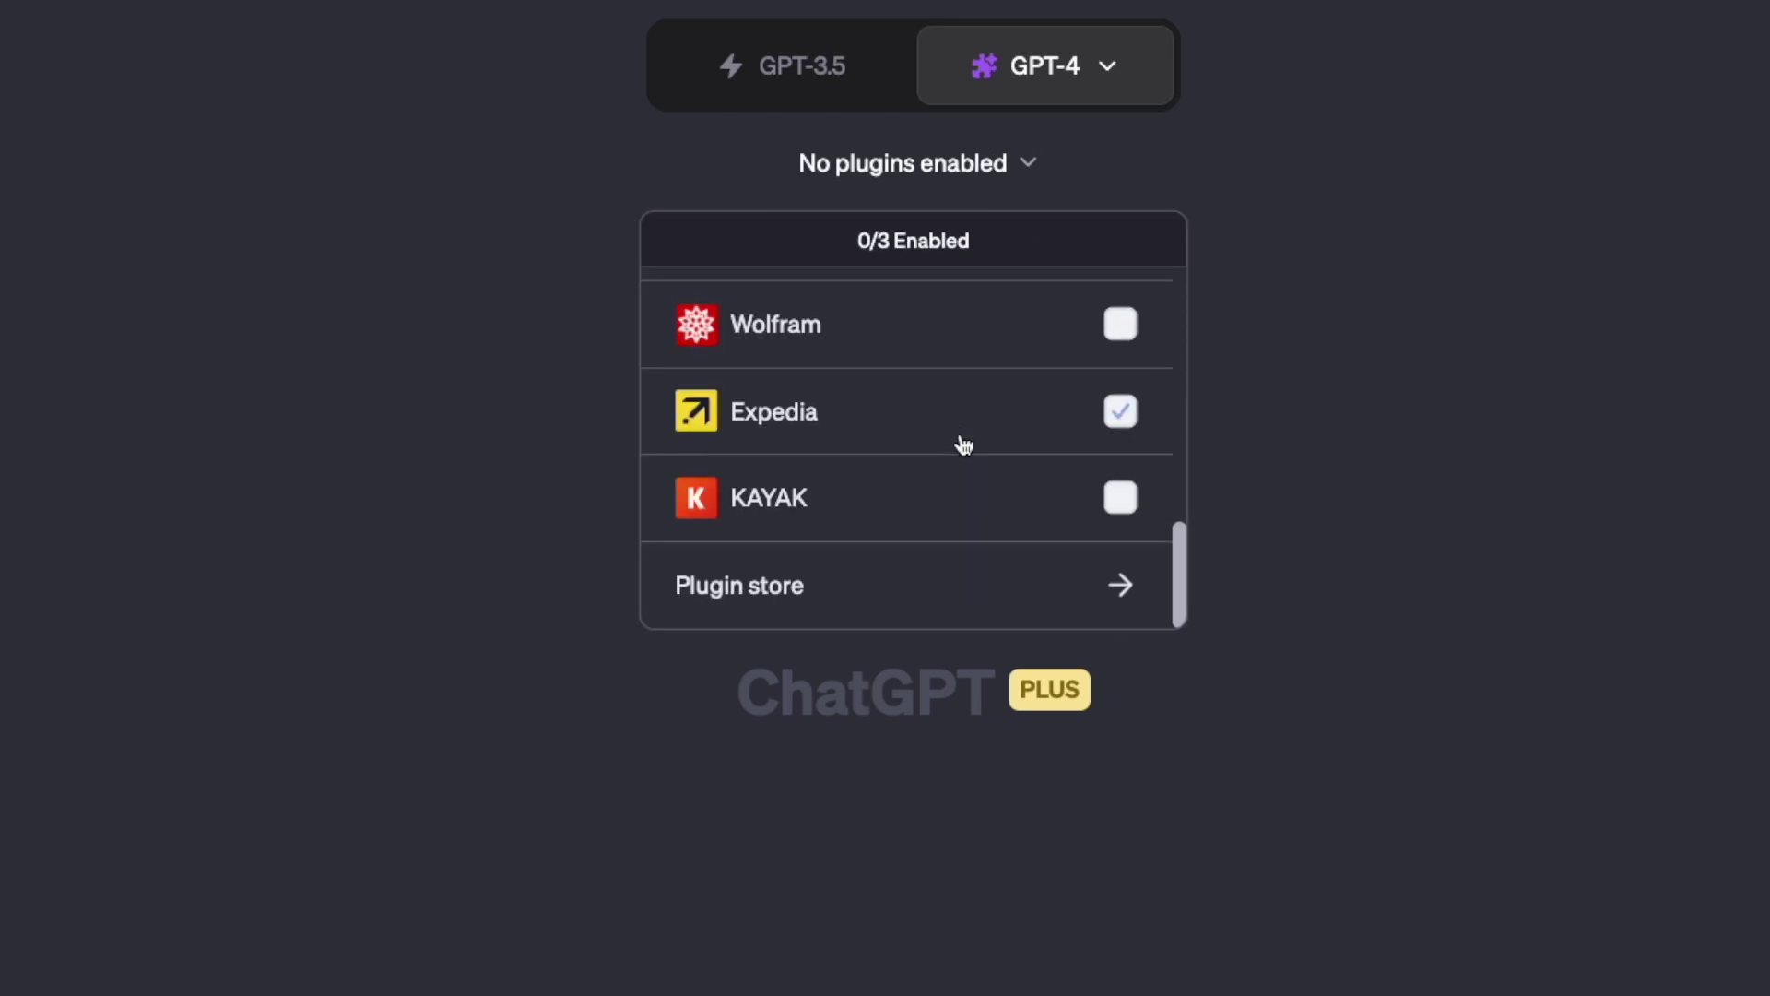
left_click(843, 606)
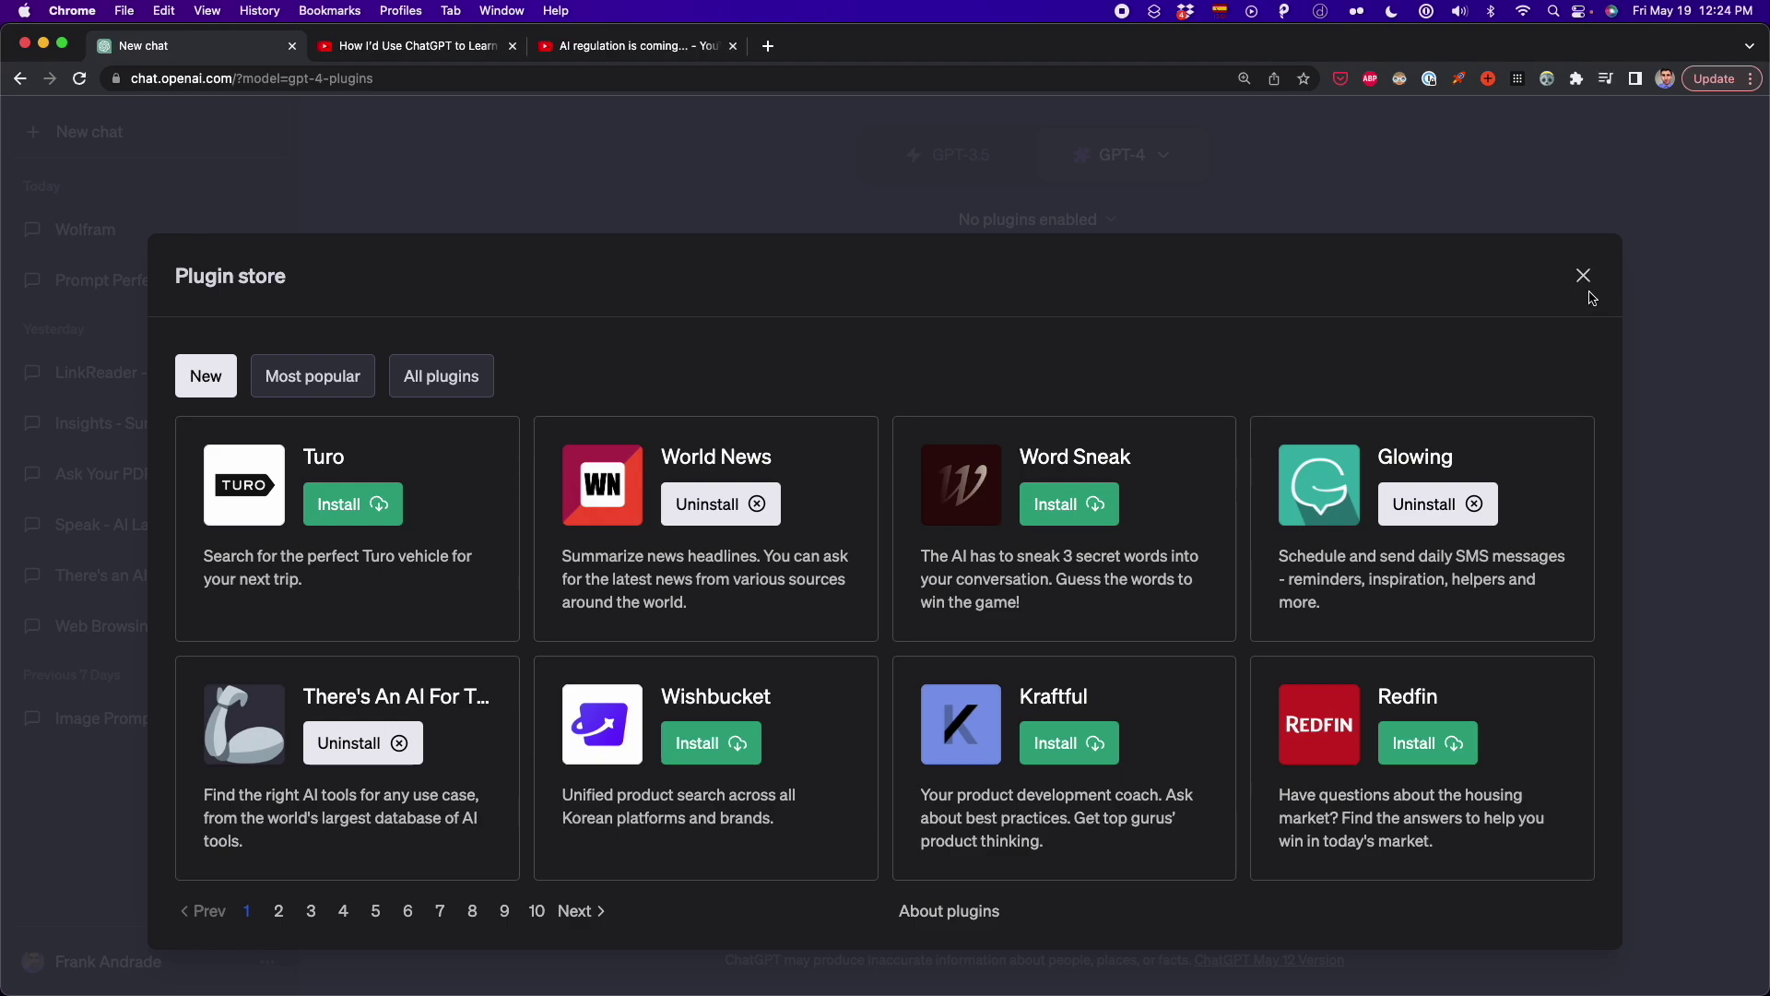
left_click(1583, 275)
- Enable the Video Insights plugin for the new GPT-4 chat
left_click(1117, 229)
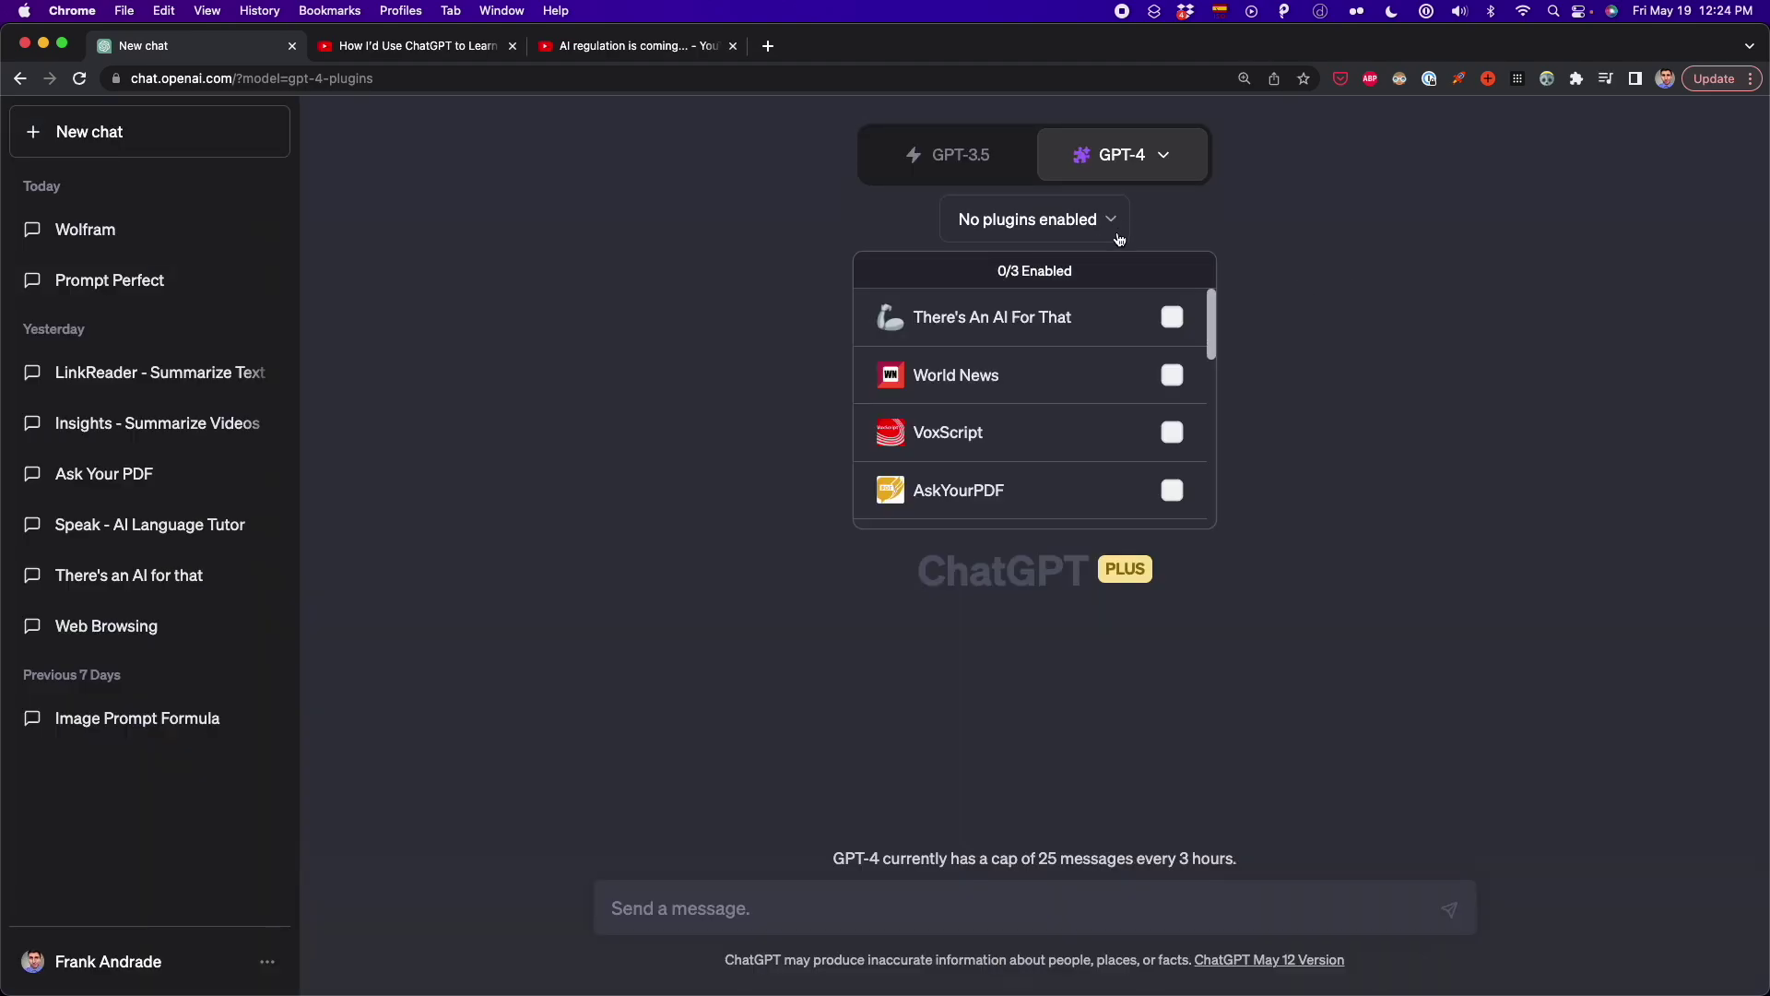
scroll(1040, 385, "down", 2)
scroll(1040, 387, "down", 3)
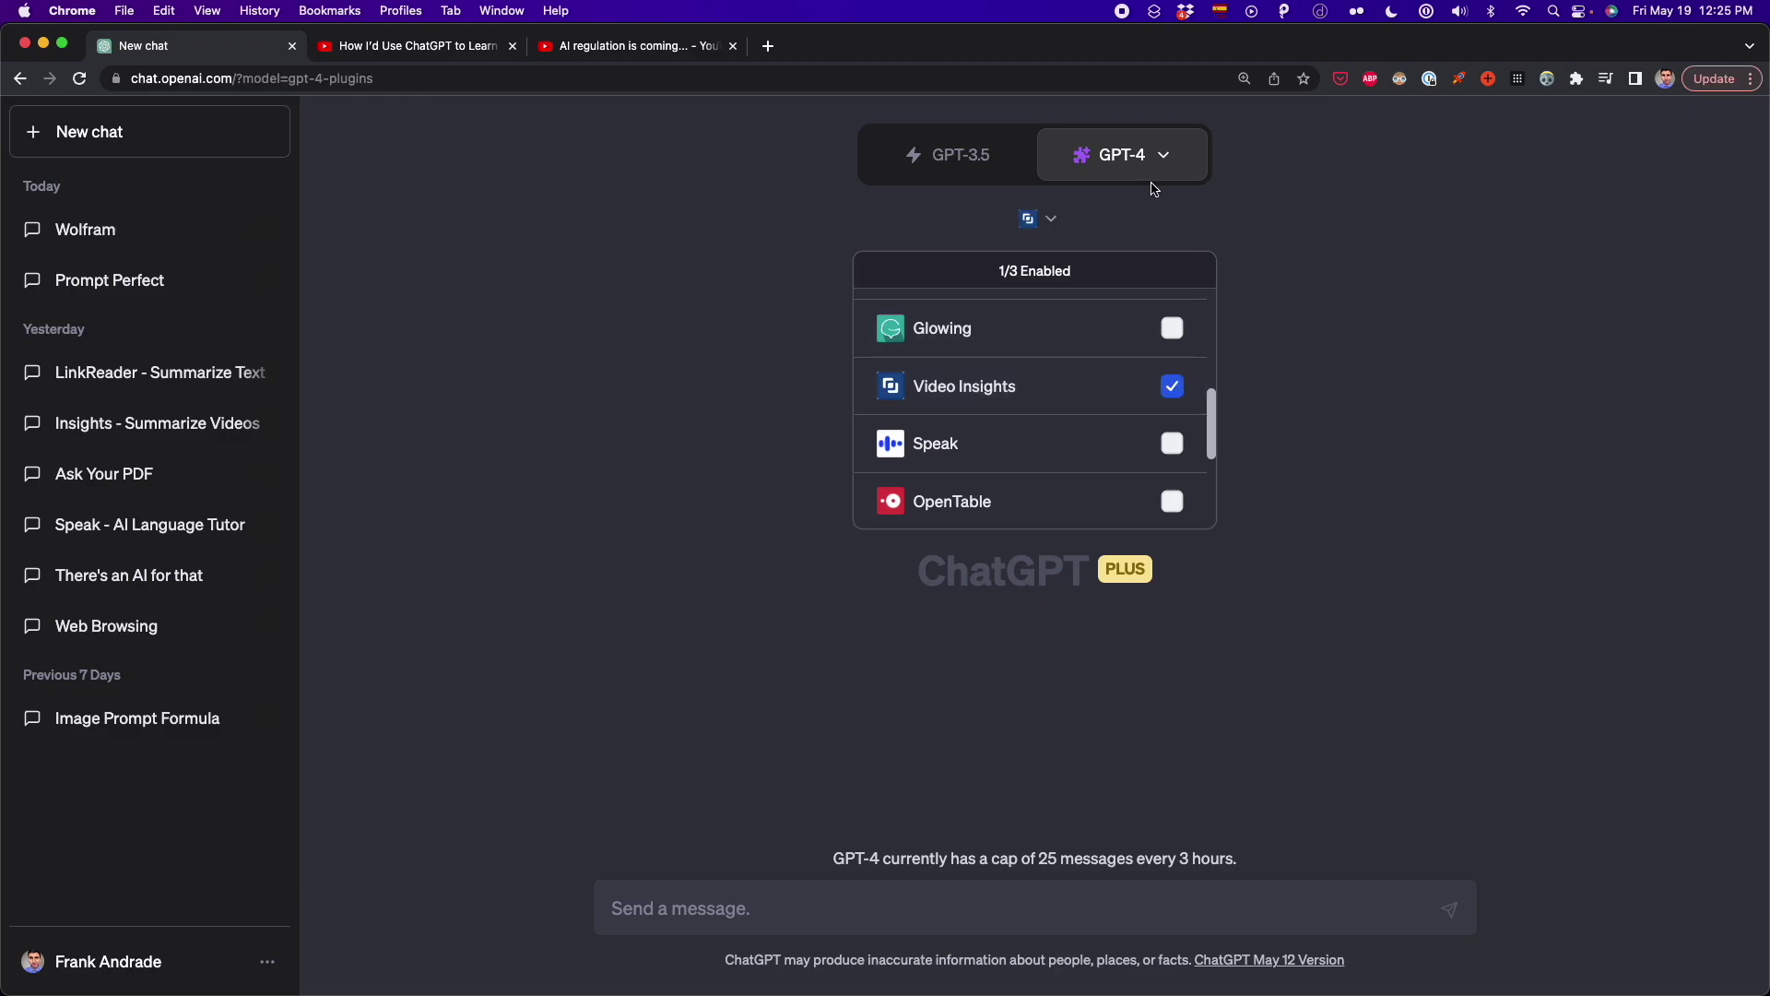
left_click(1226, 242)
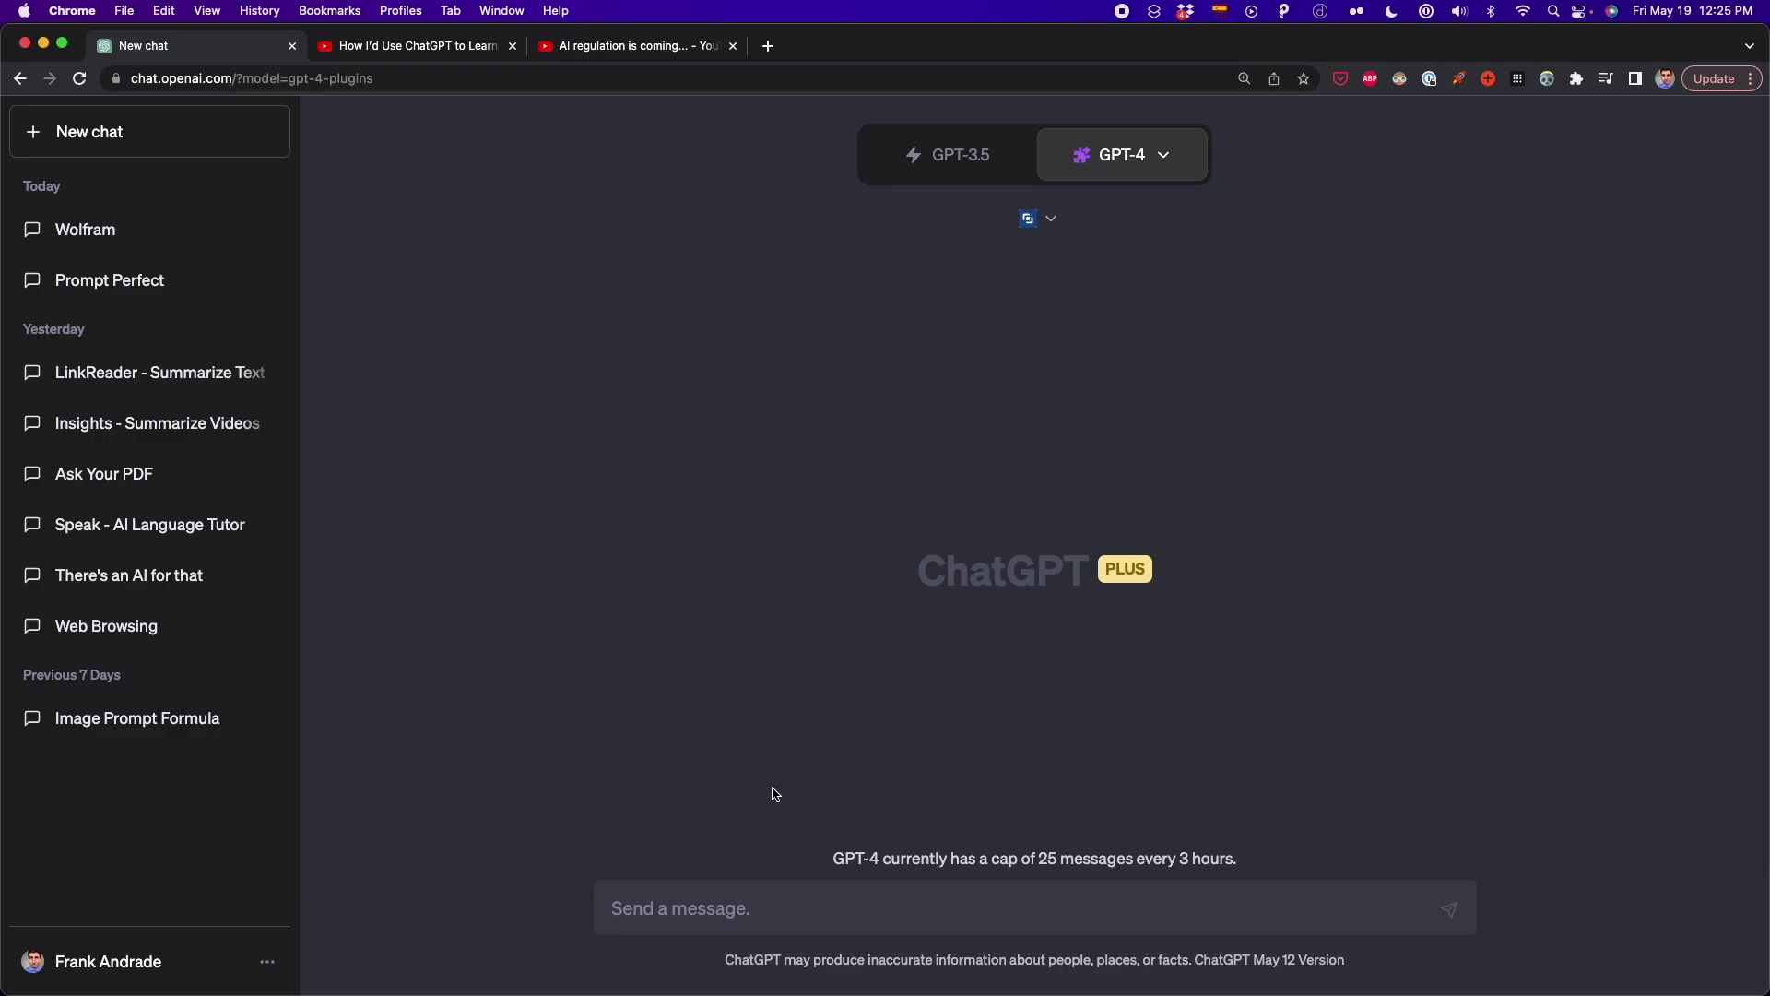
left_click(707, 898)
left_click(448, 57)
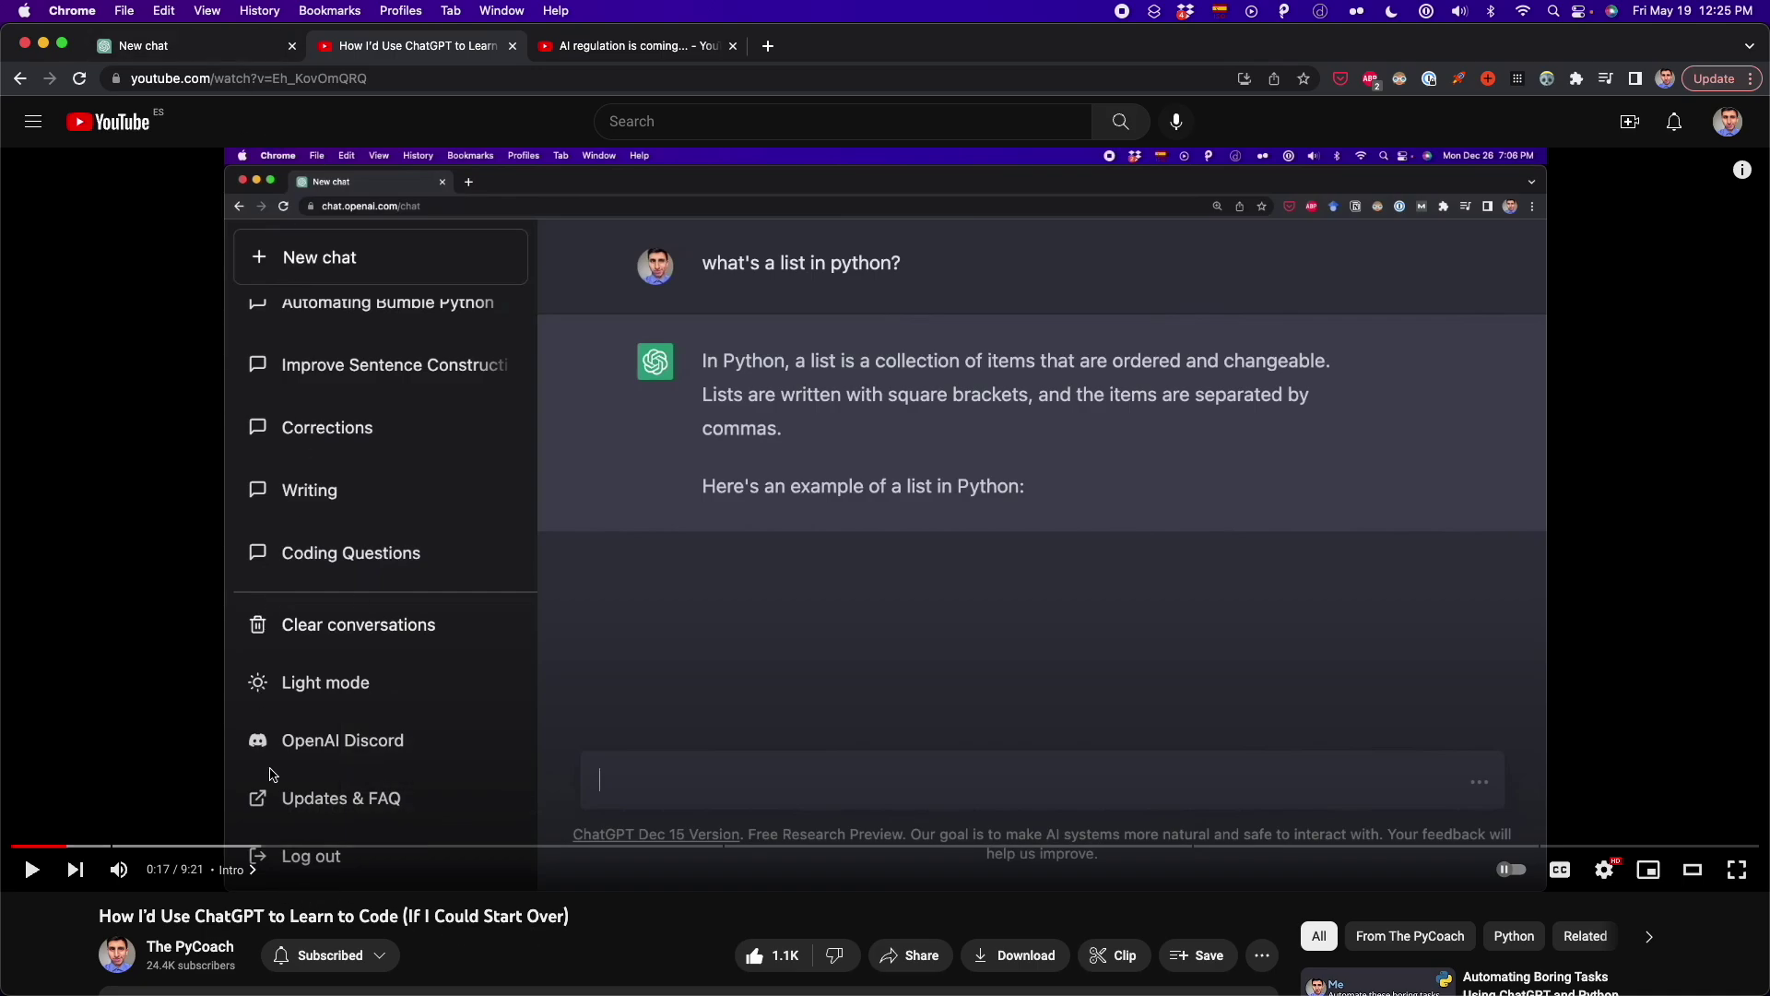
left_click(226, 51)
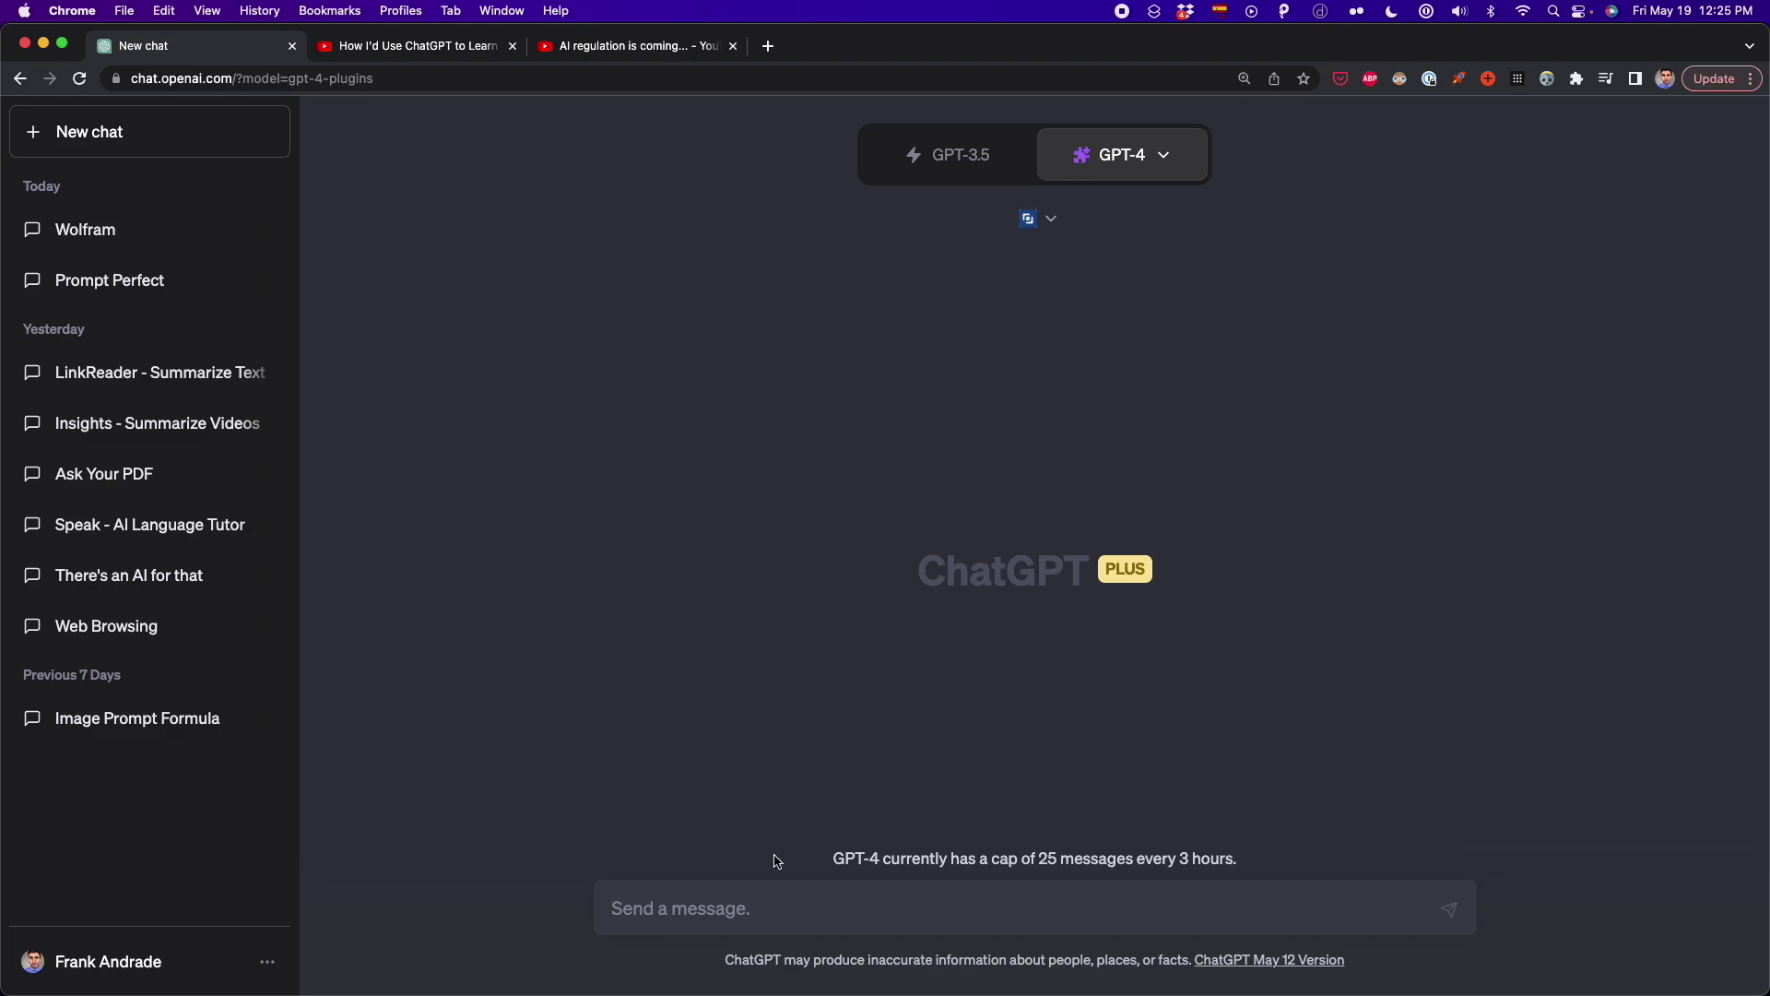
type("summarize this youtube video: https://youtu.be/Eh_KovOmQRQ")
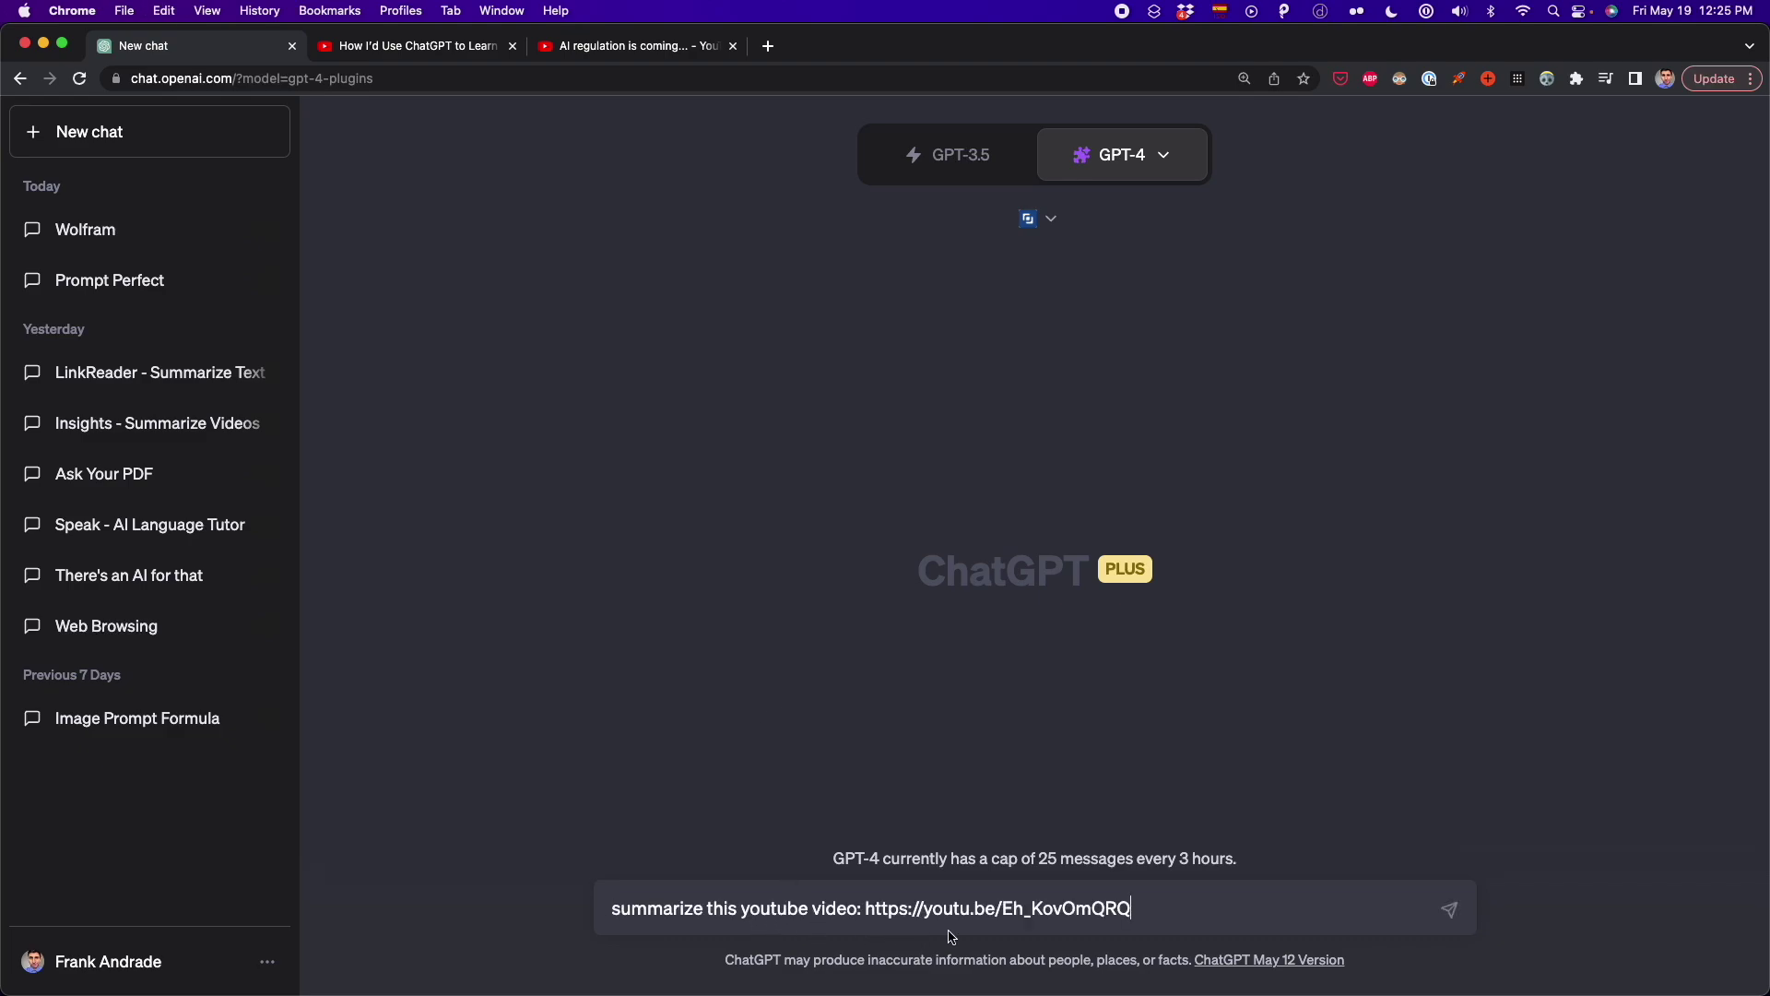
left_click_drag(863, 908, 1126, 910)
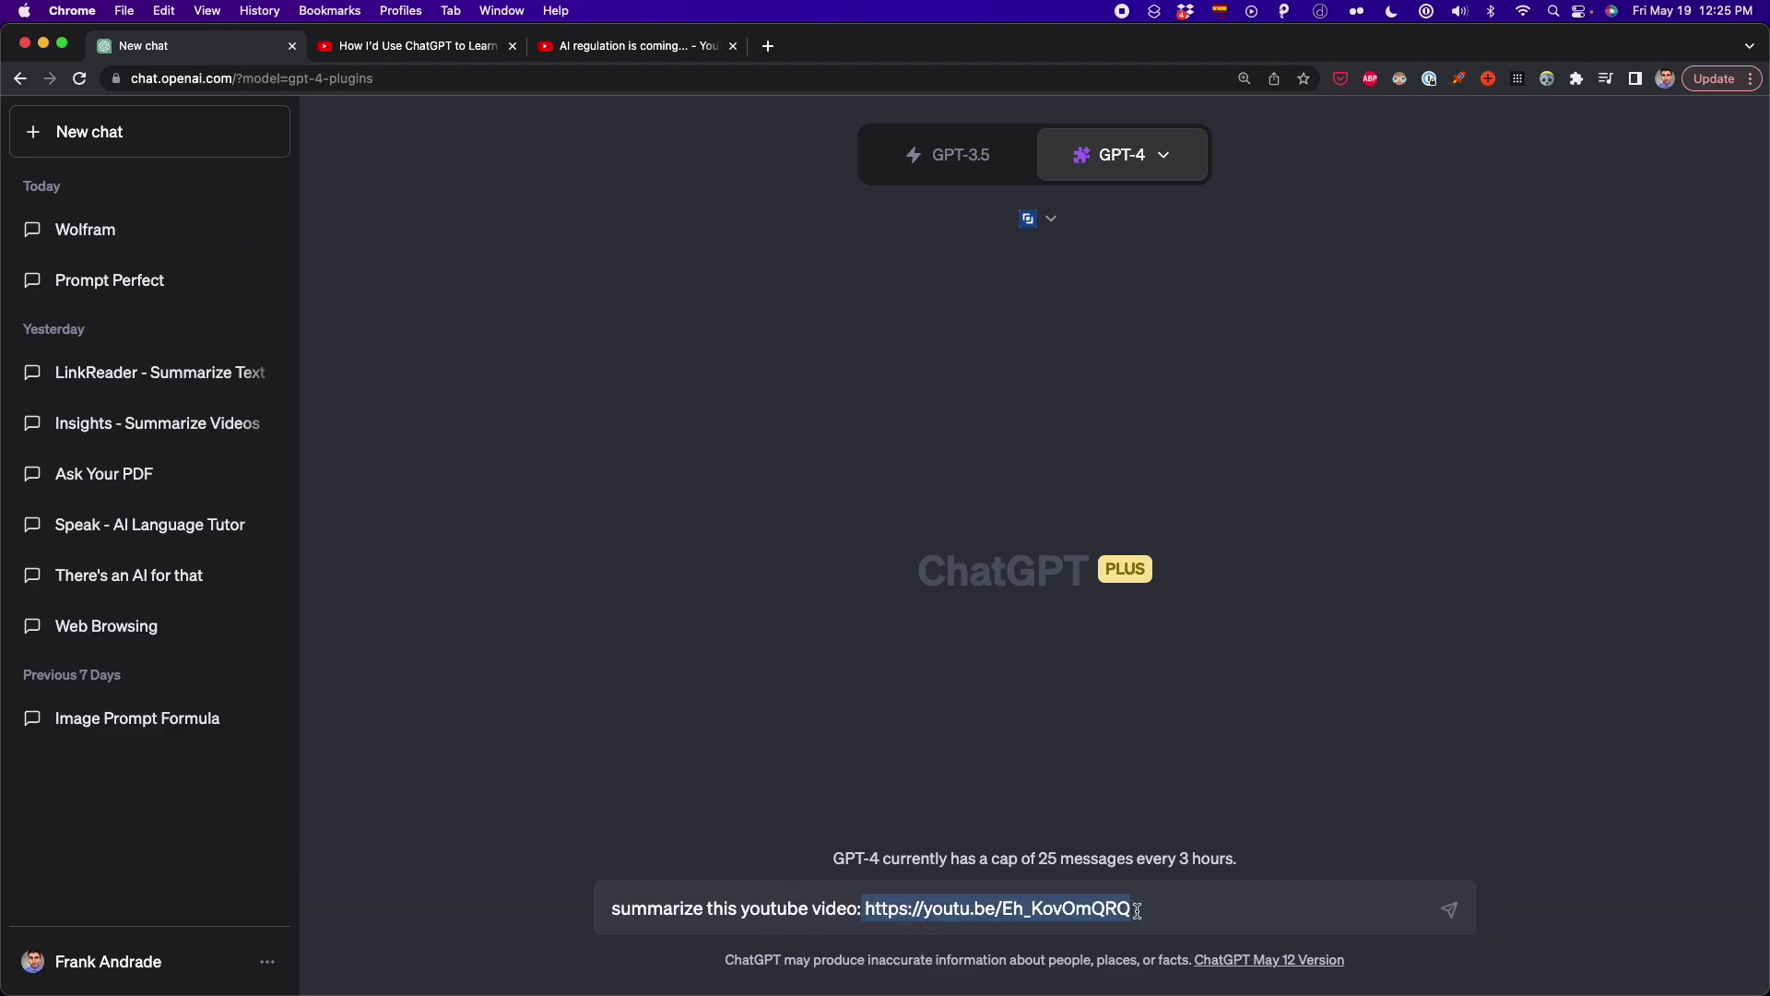
left_click(1159, 910)
key("Return")
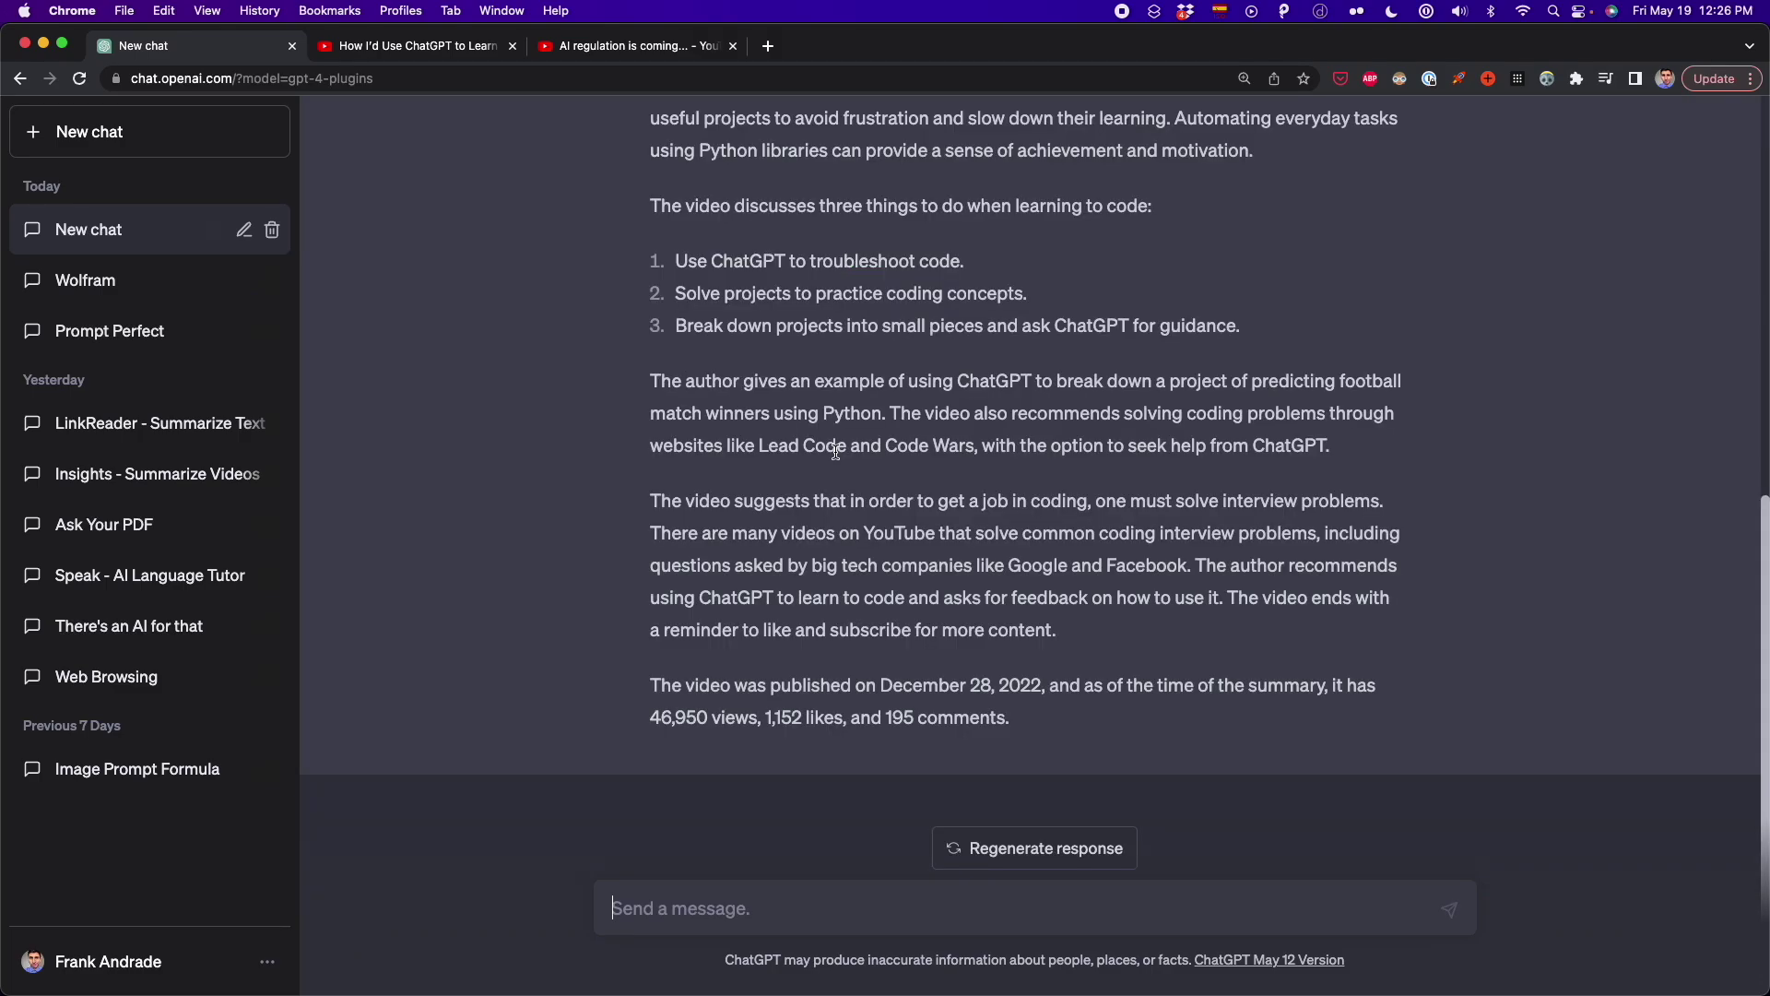
- Read through the whole generated video summary, including the publication date and statistics in its last paragraph
scroll(836, 452, "up", 10)
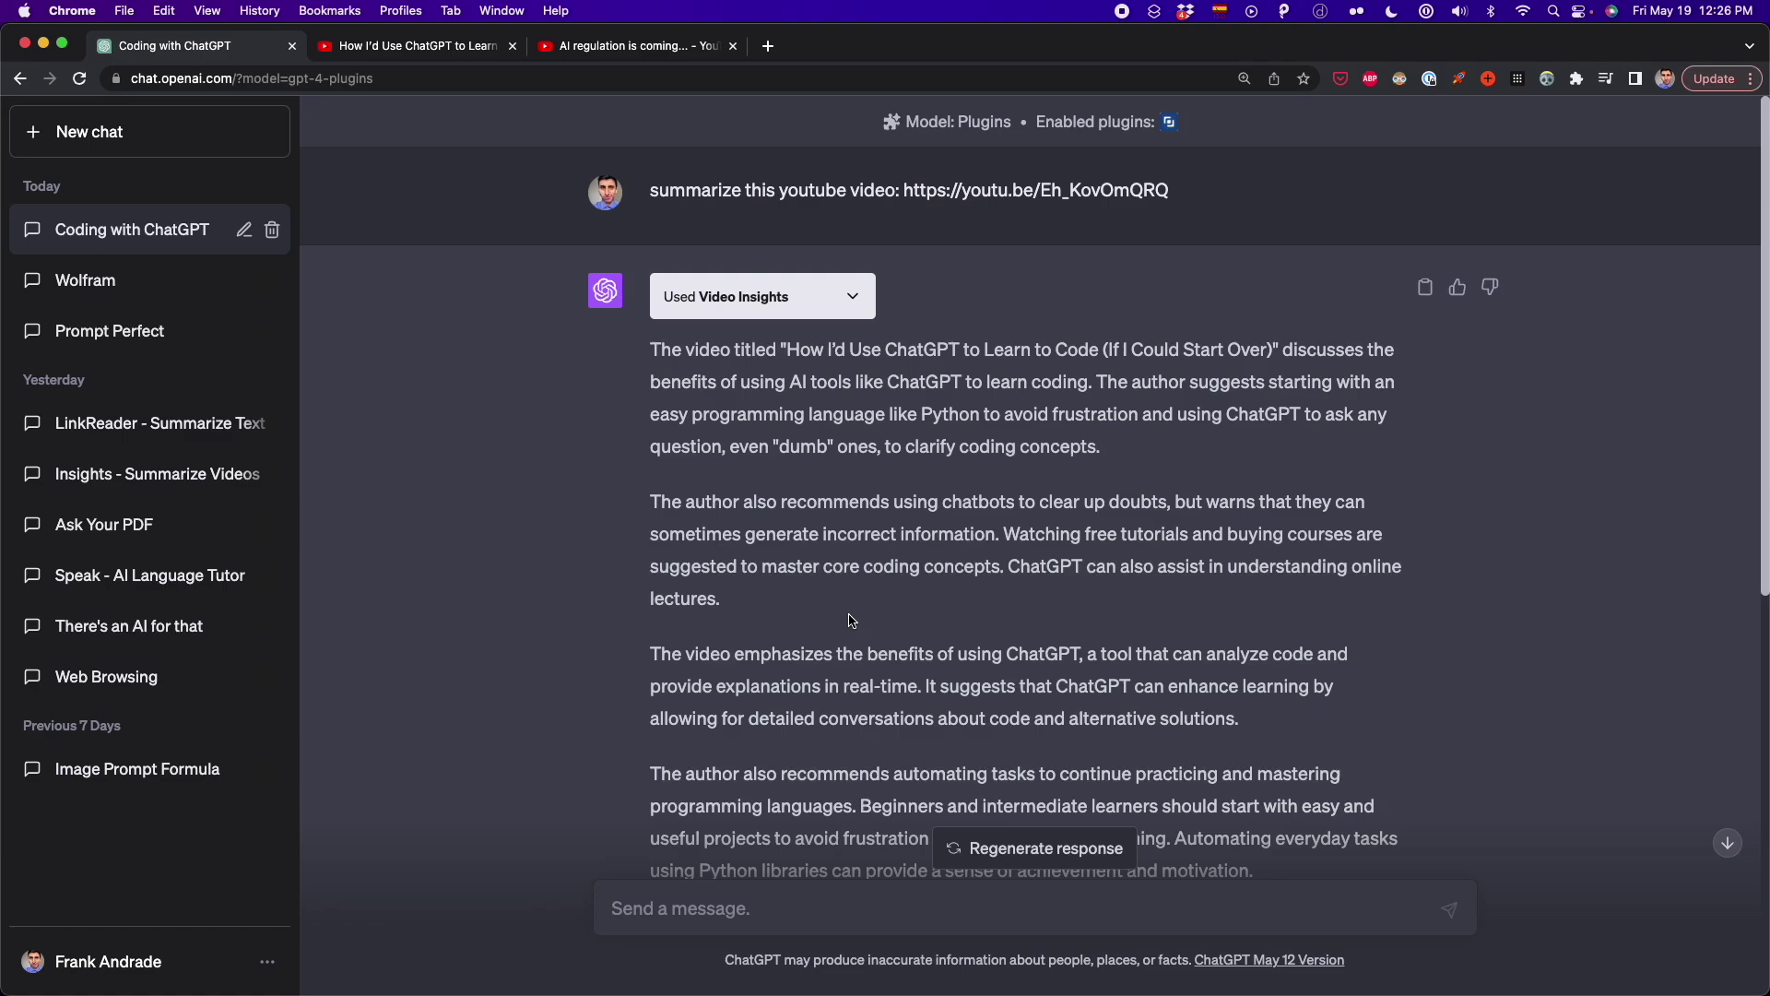
scroll(852, 620, "down", 8)
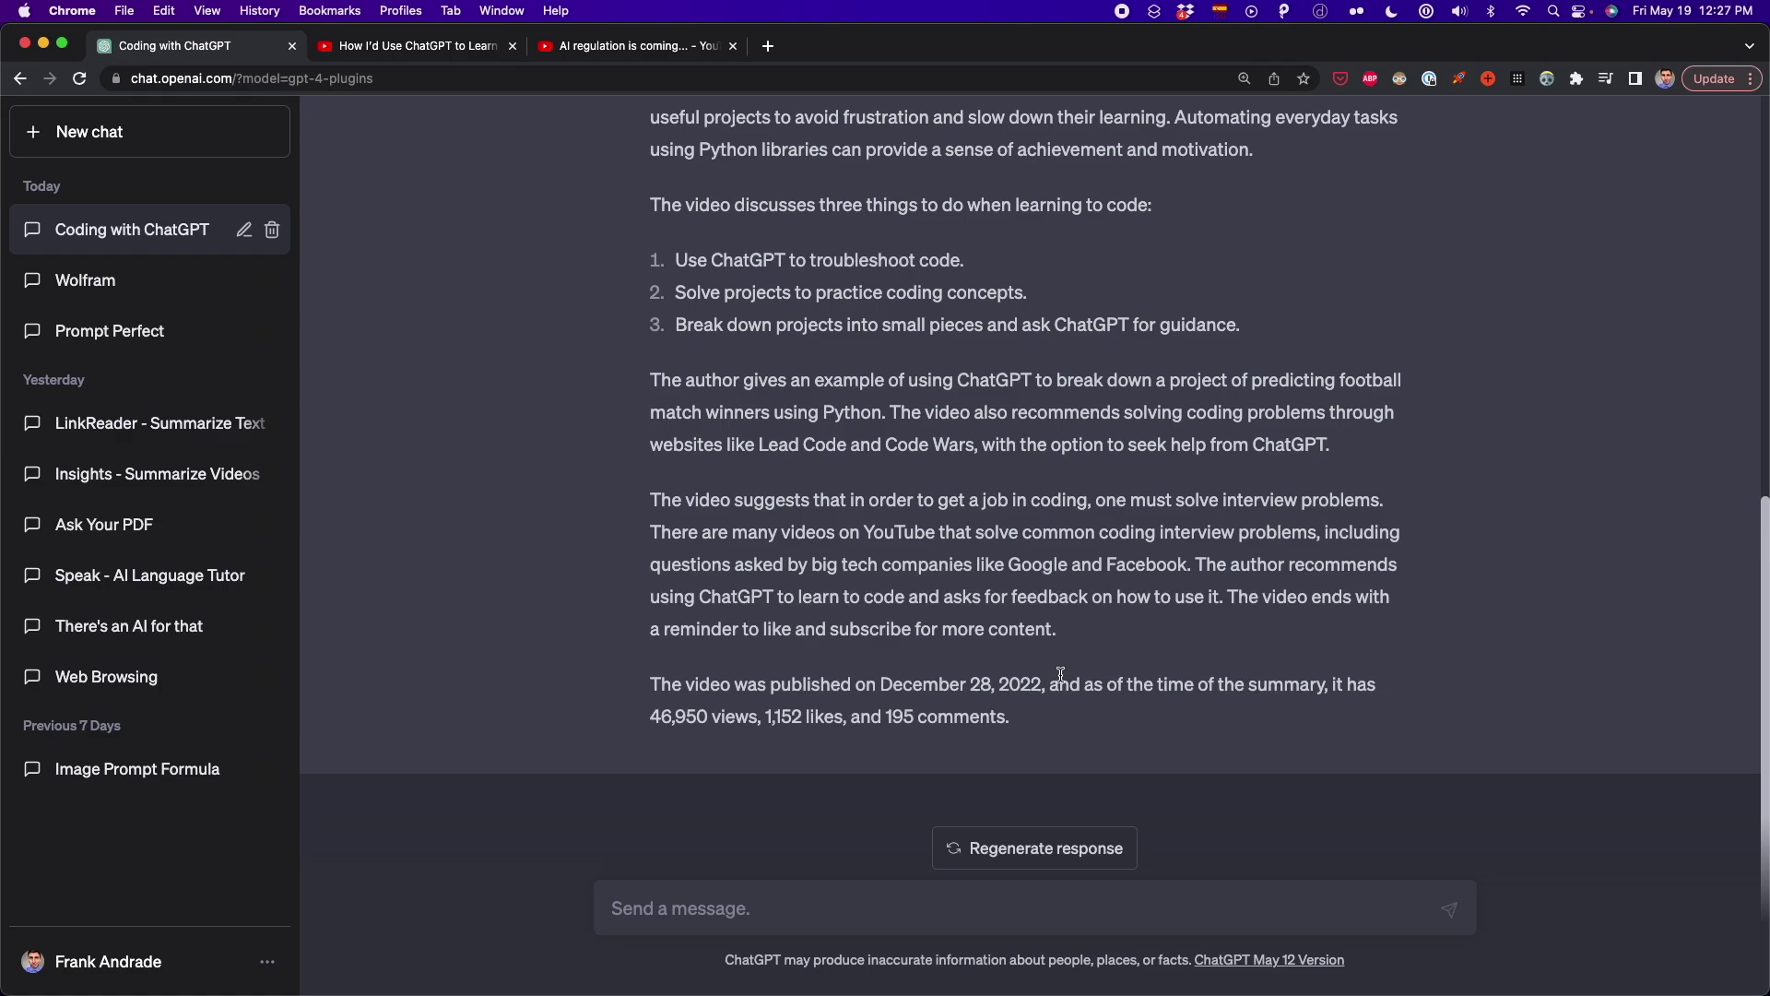
scroll(1061, 674, "up", 7)
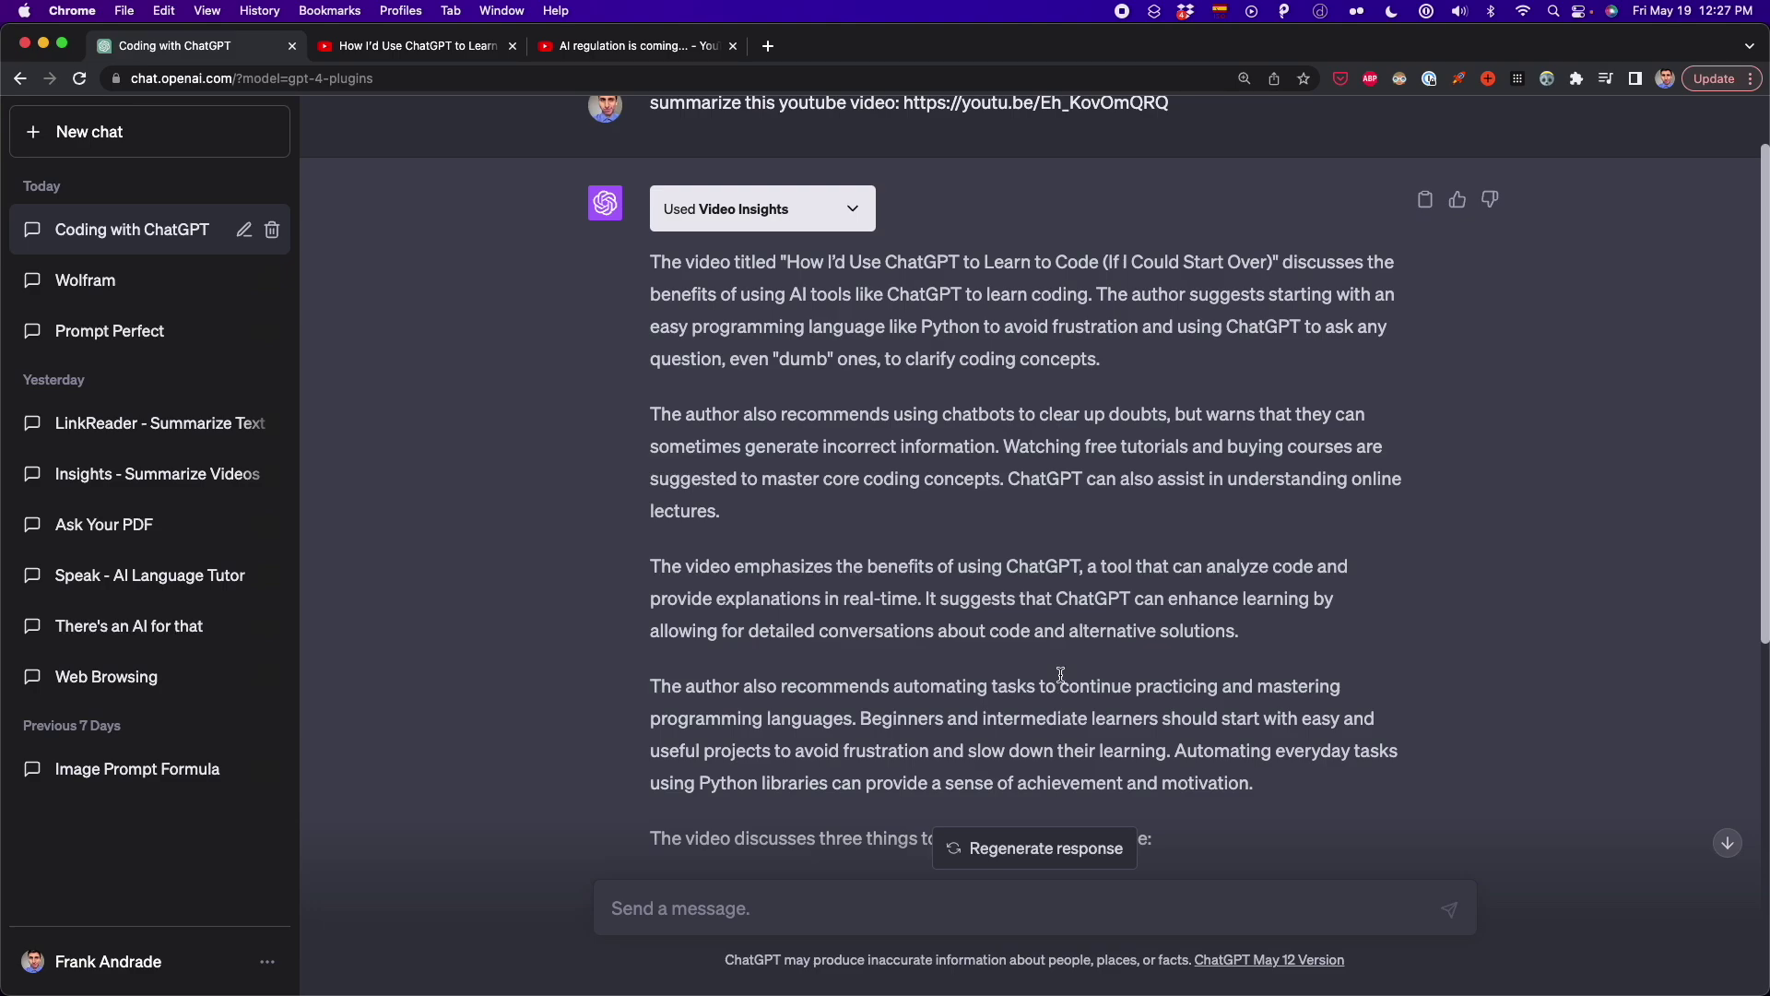
scroll(1061, 674, "down", 1)
scroll(1062, 674, "up", 2)
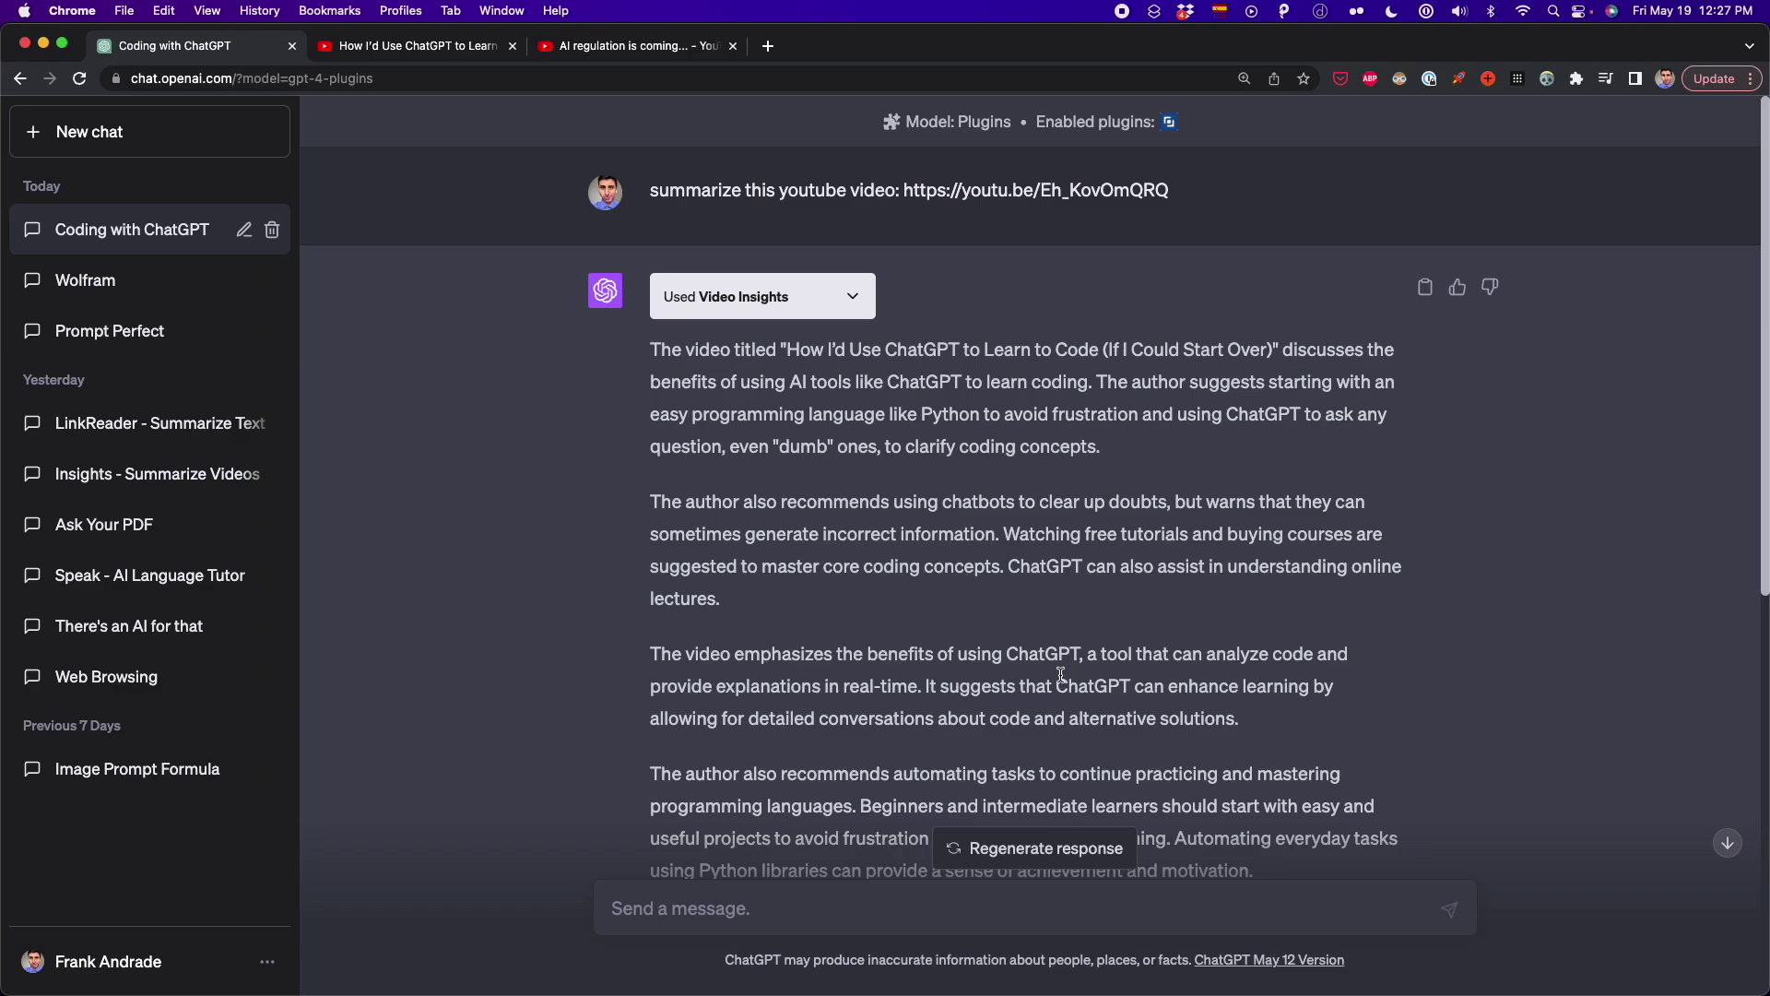
scroll(1061, 674, "down", 8)
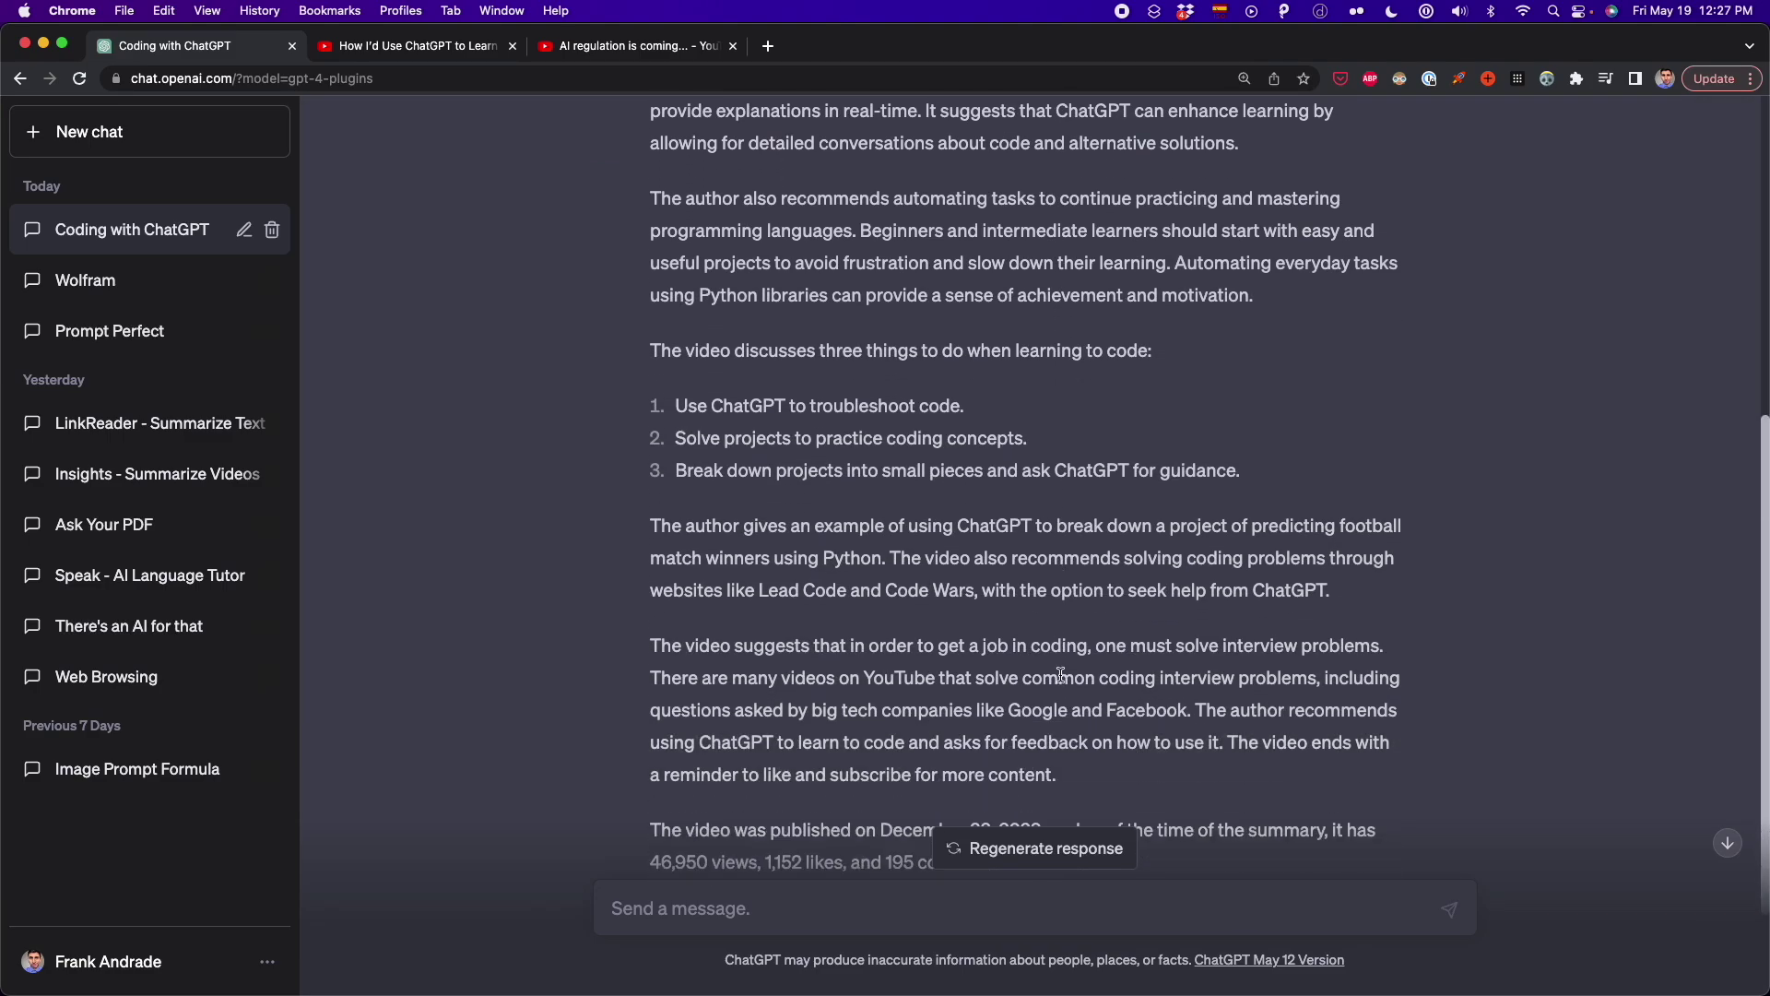
left_click_drag(1043, 684, 884, 681)
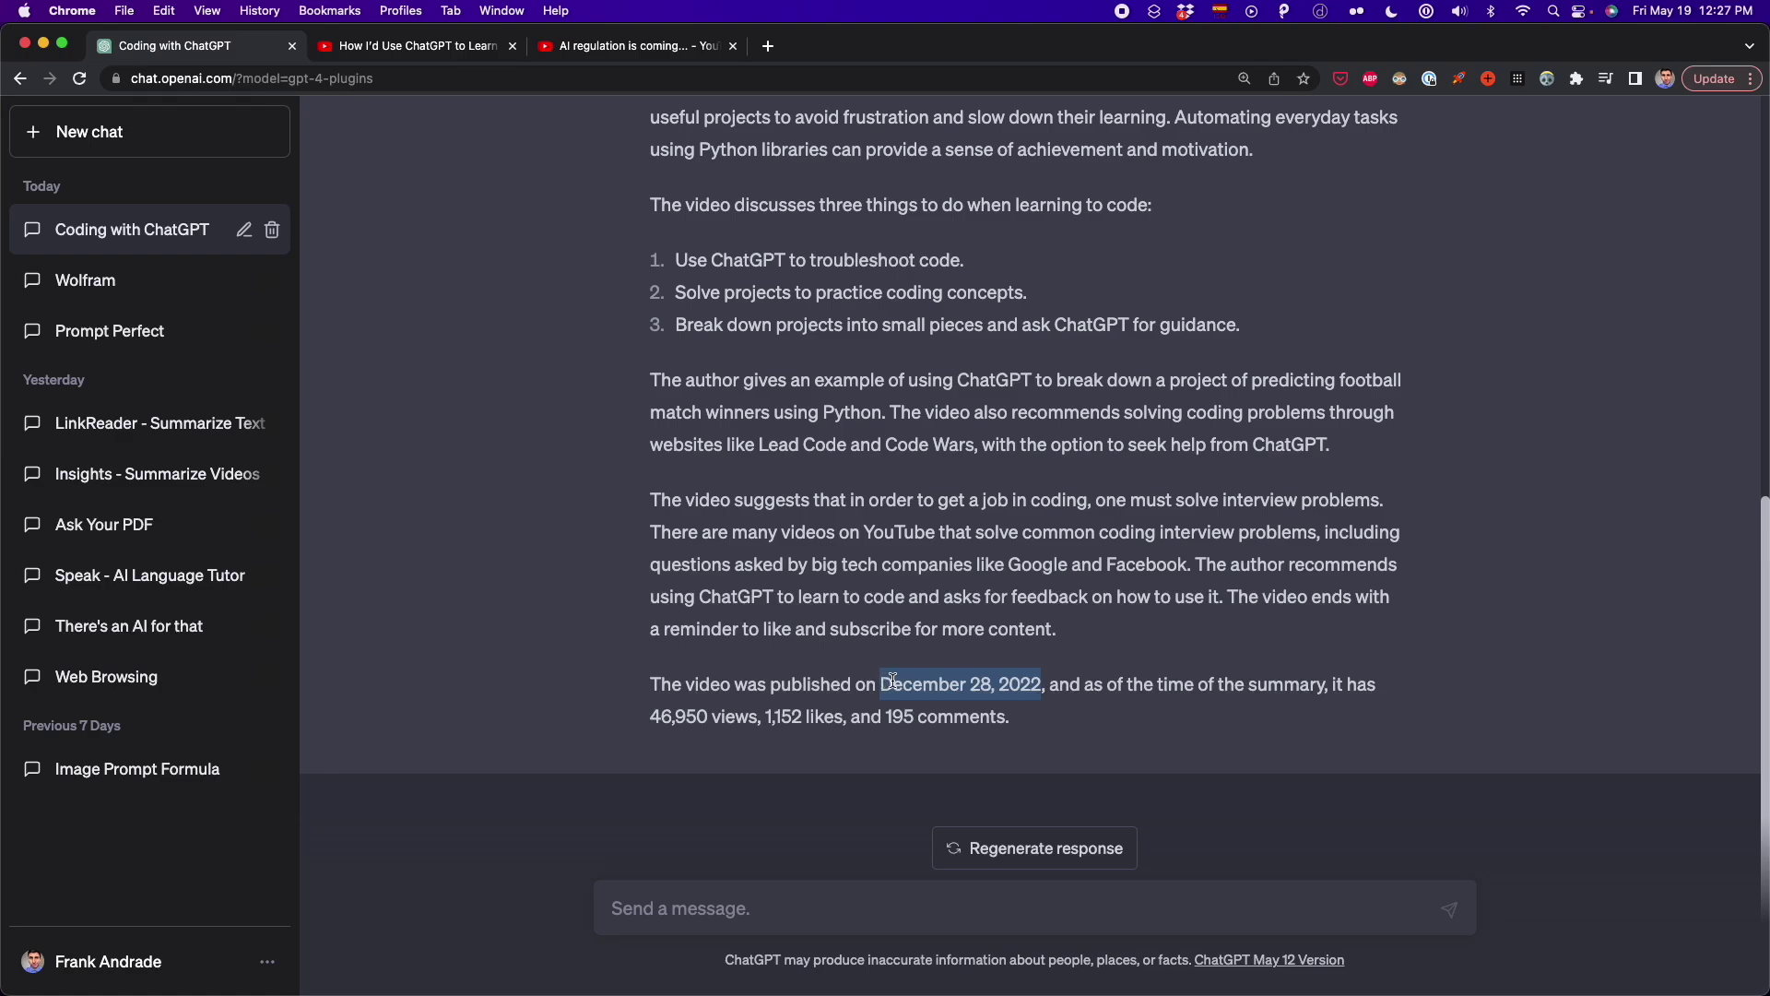
left_click(968, 661)
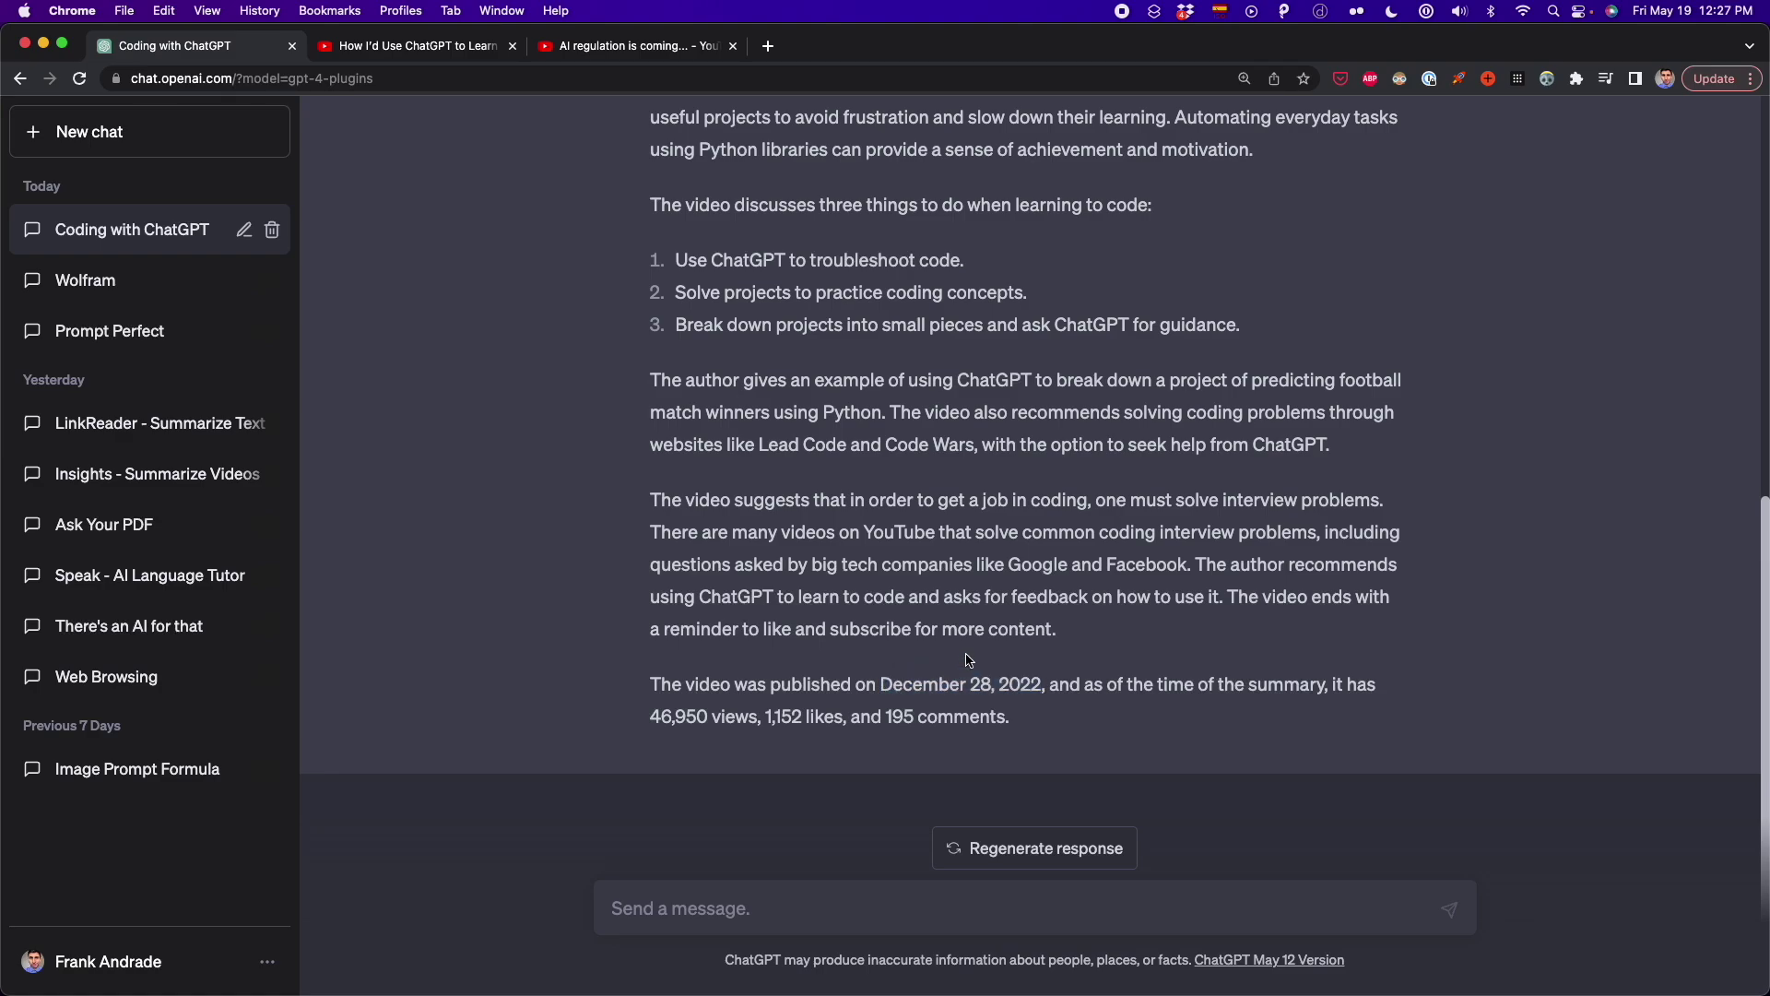
- Switch to the YouTube video "AI regulation is coming..." and copy its share link
left_click(646, 55)
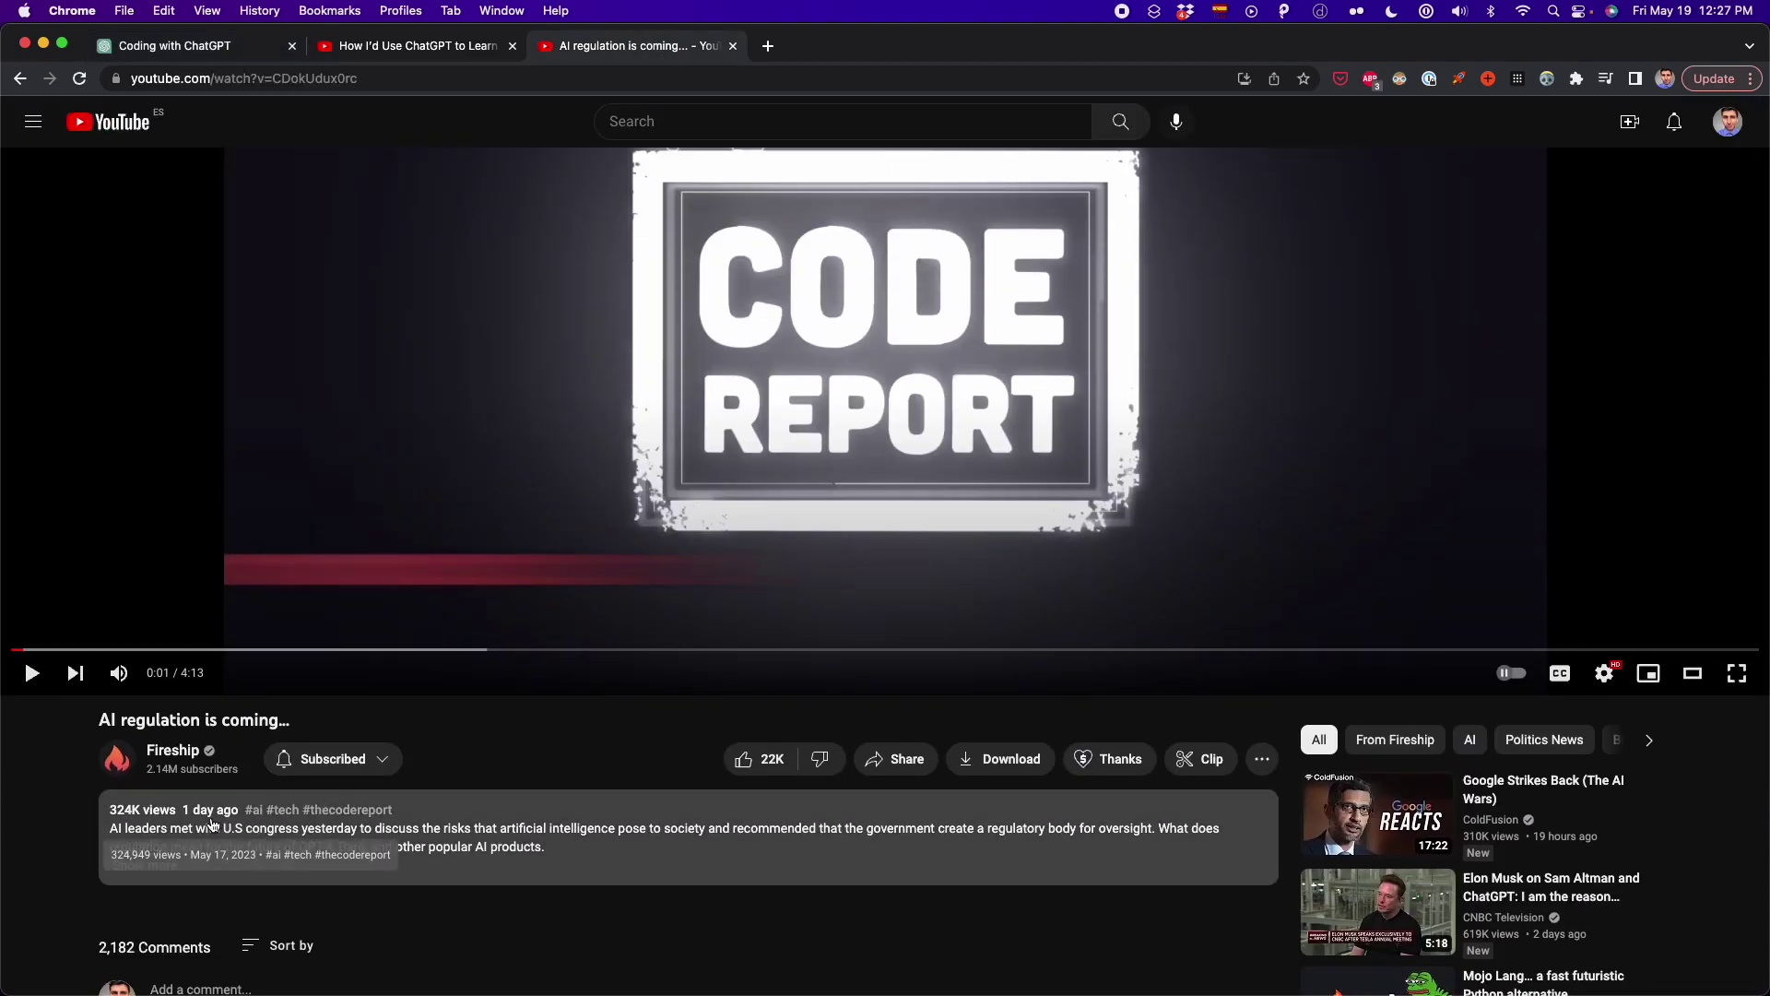
left_click(907, 761)
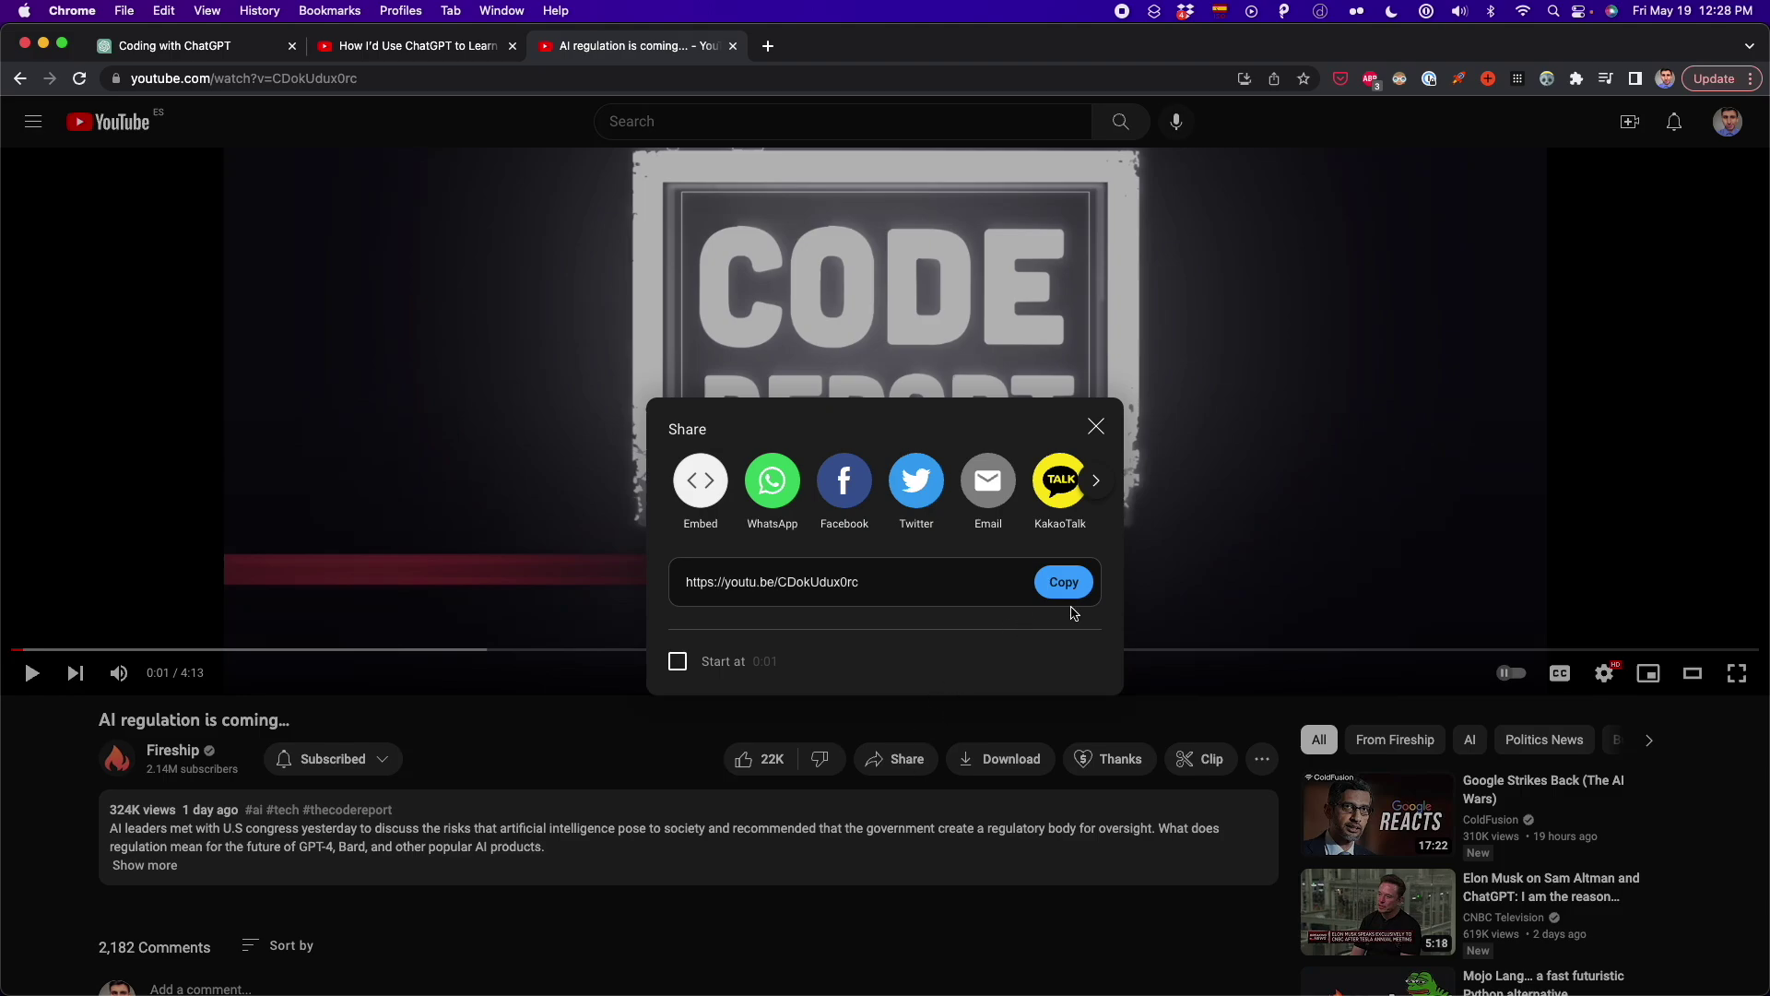
left_click(1063, 582)
left_click(235, 46)
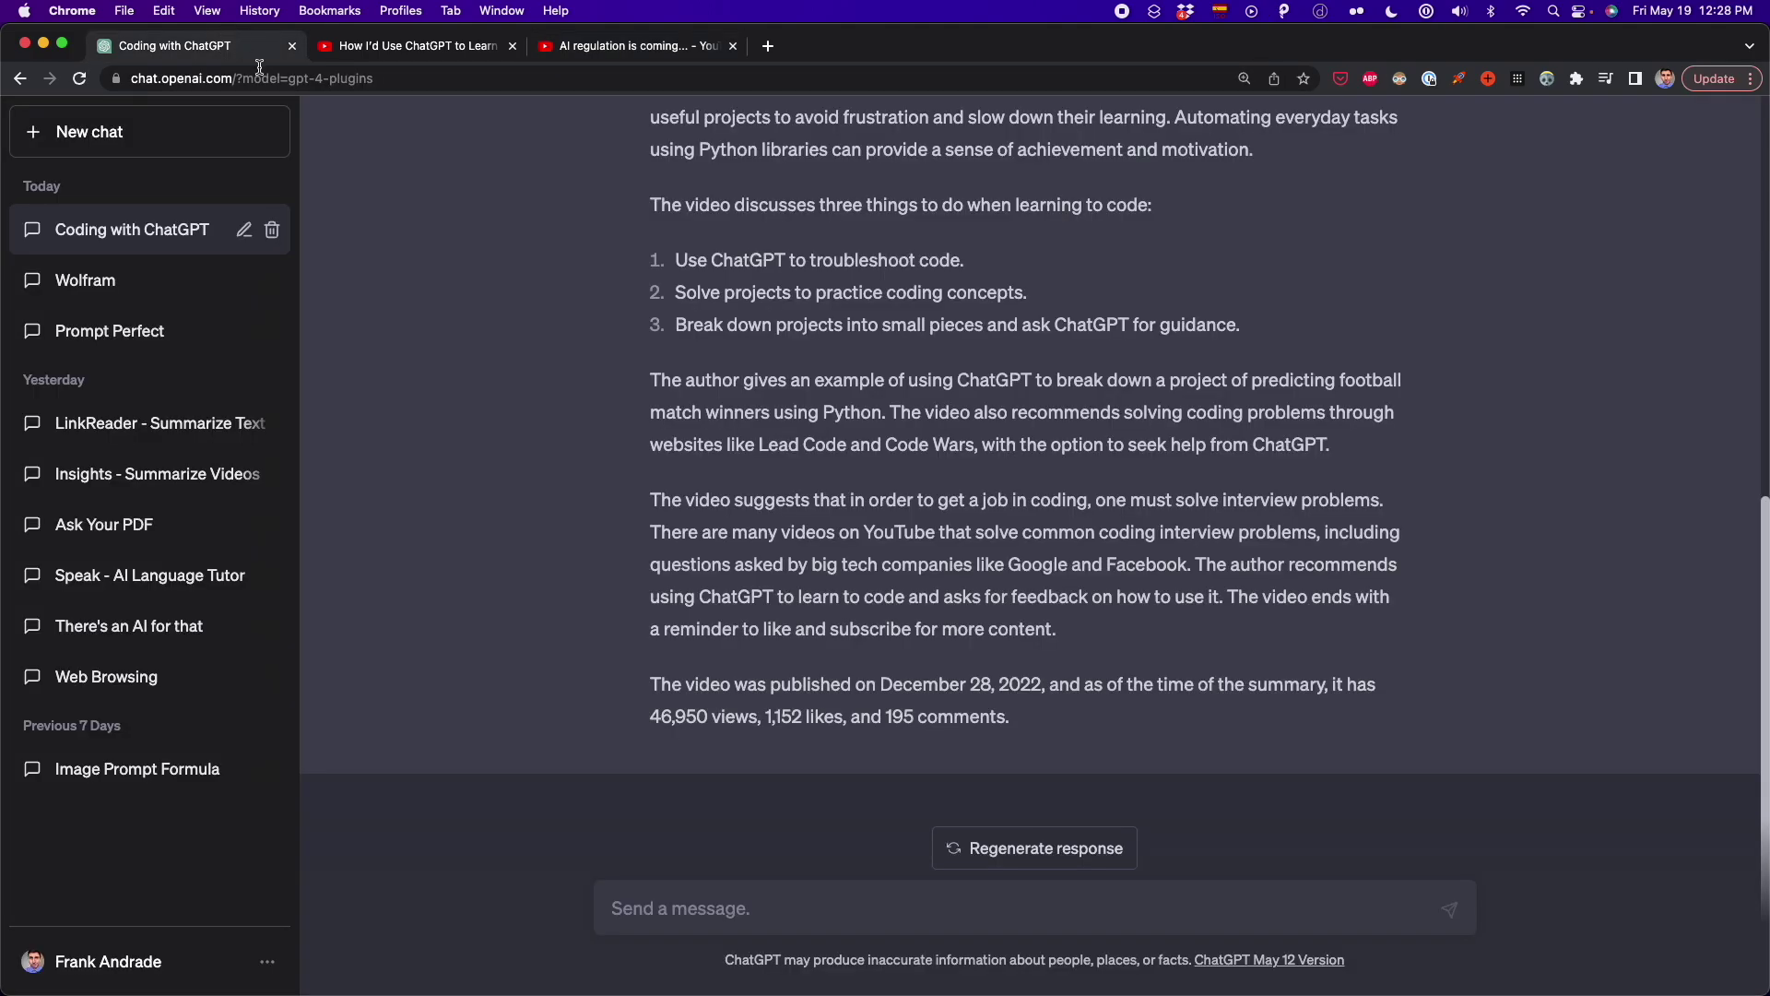
key("super+v")
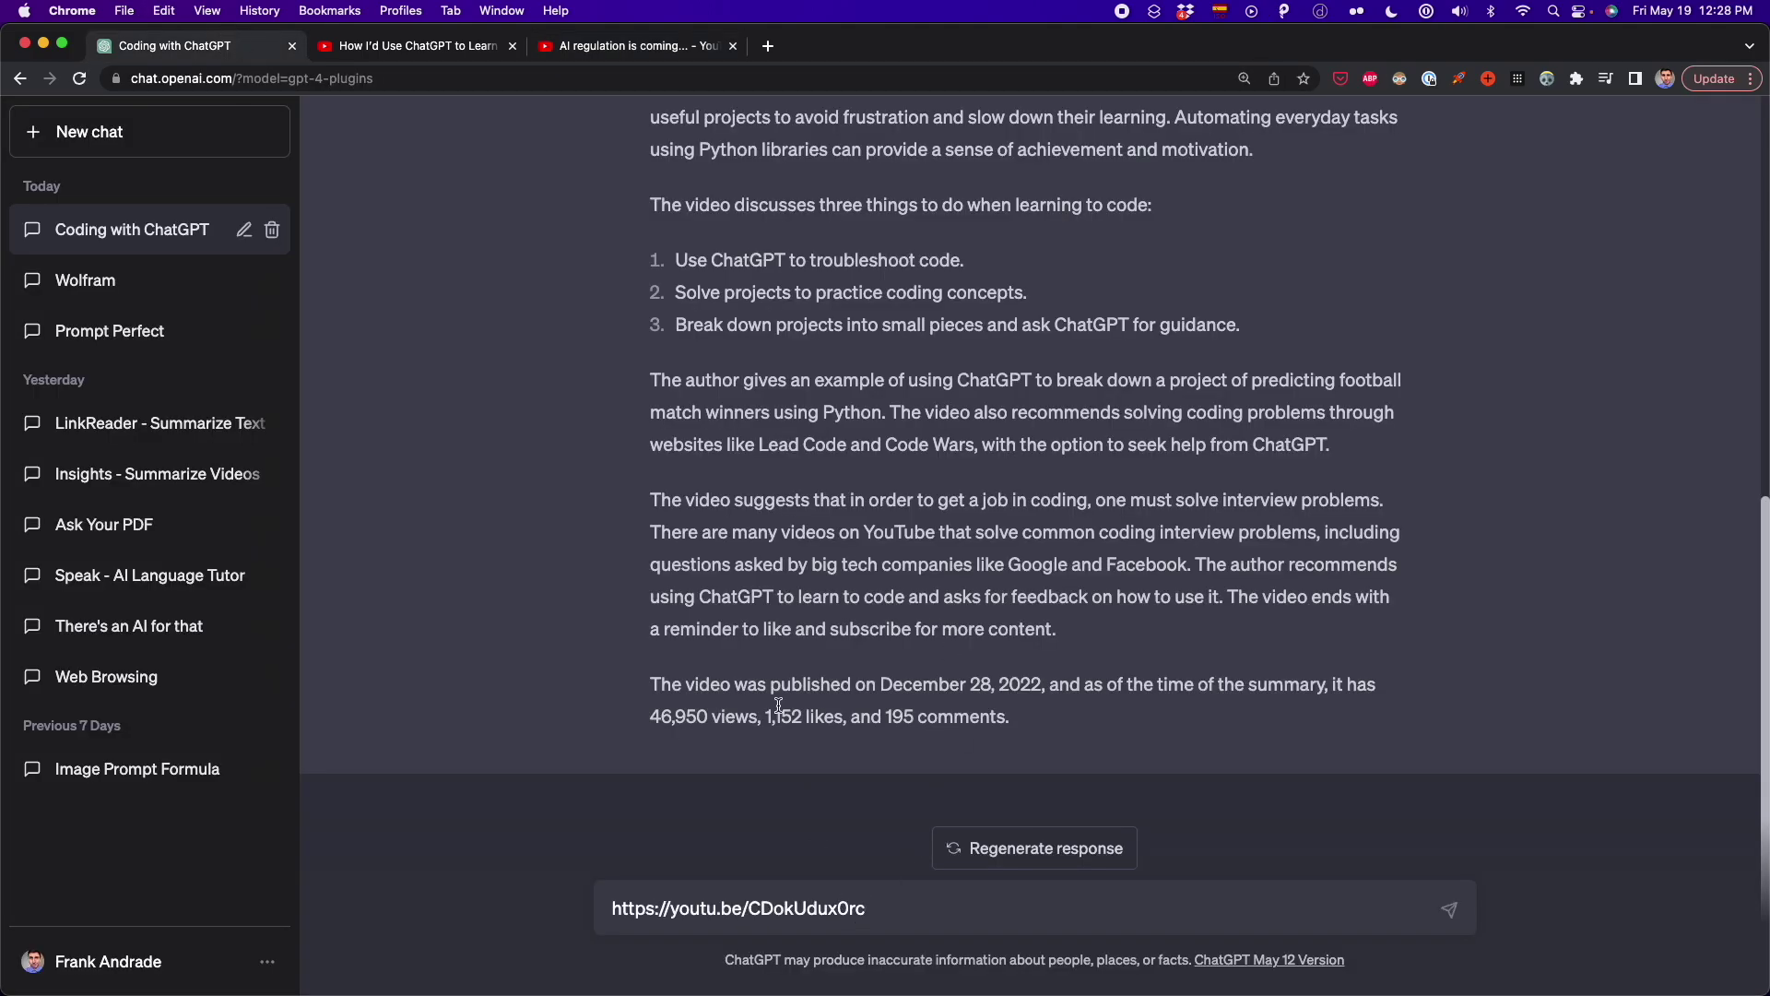
scroll(779, 705, "up", 8)
left_click_drag(896, 191, 650, 189)
scroll(783, 516, "down", 8)
key("super+Left")
key("super+v")
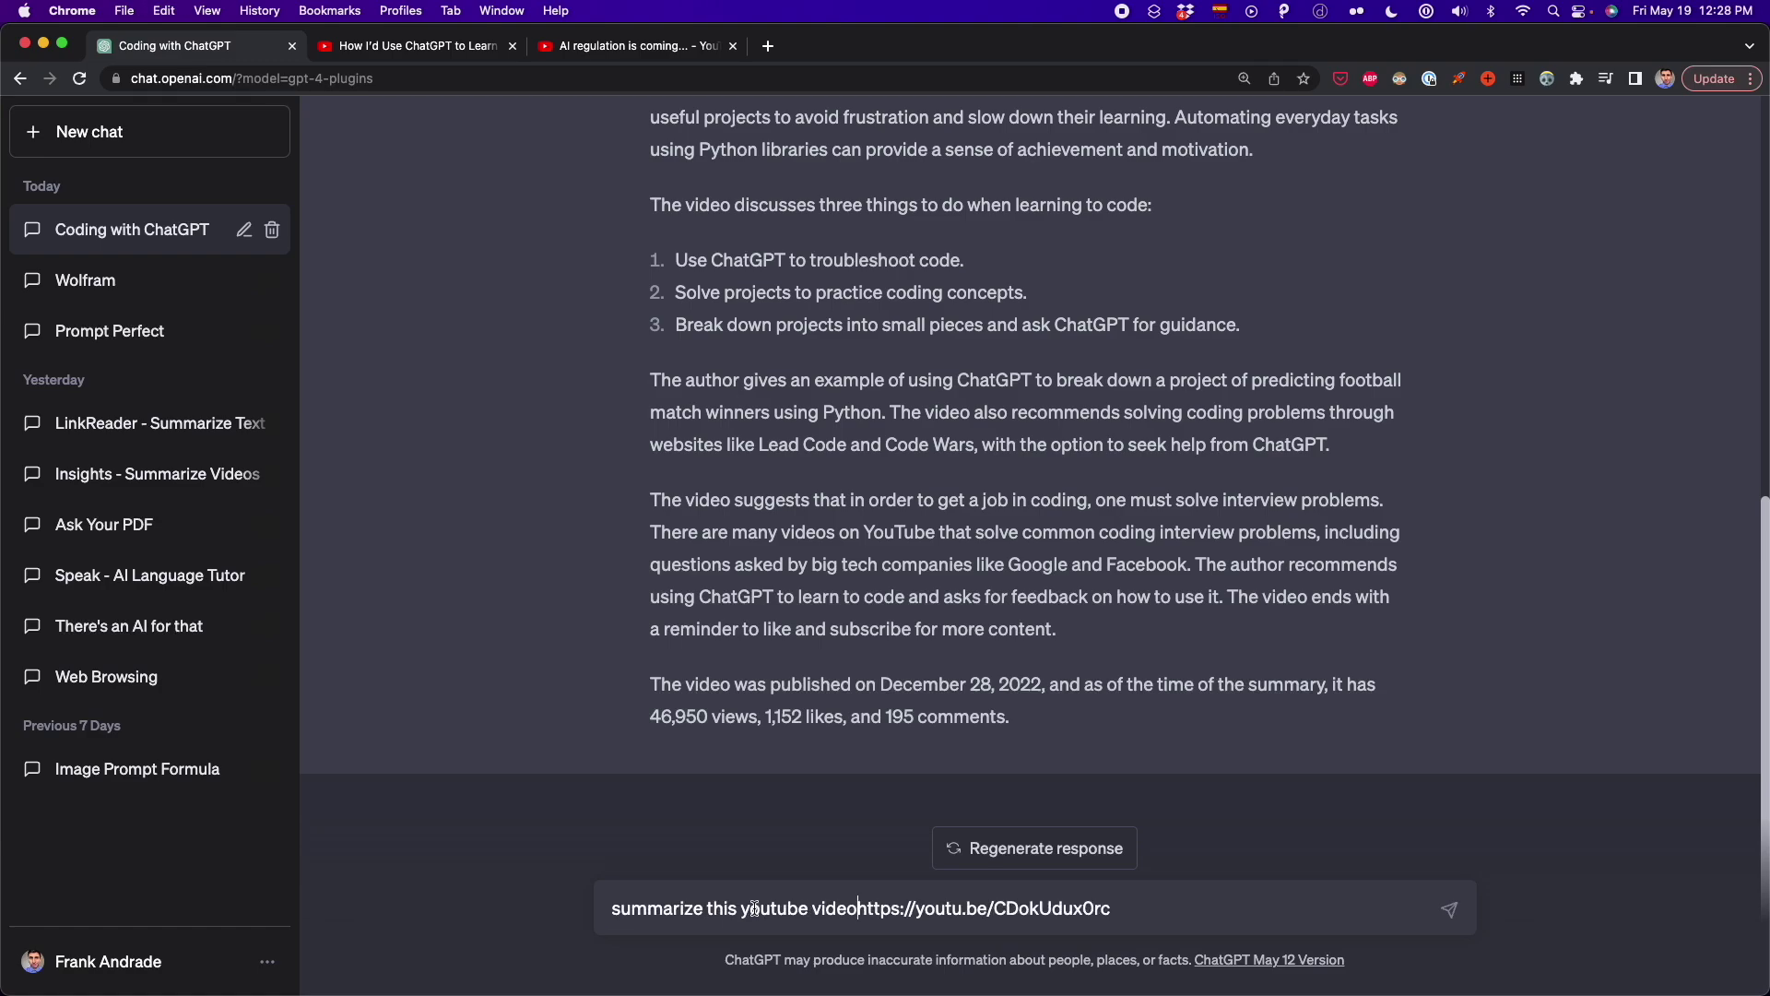
type(":")
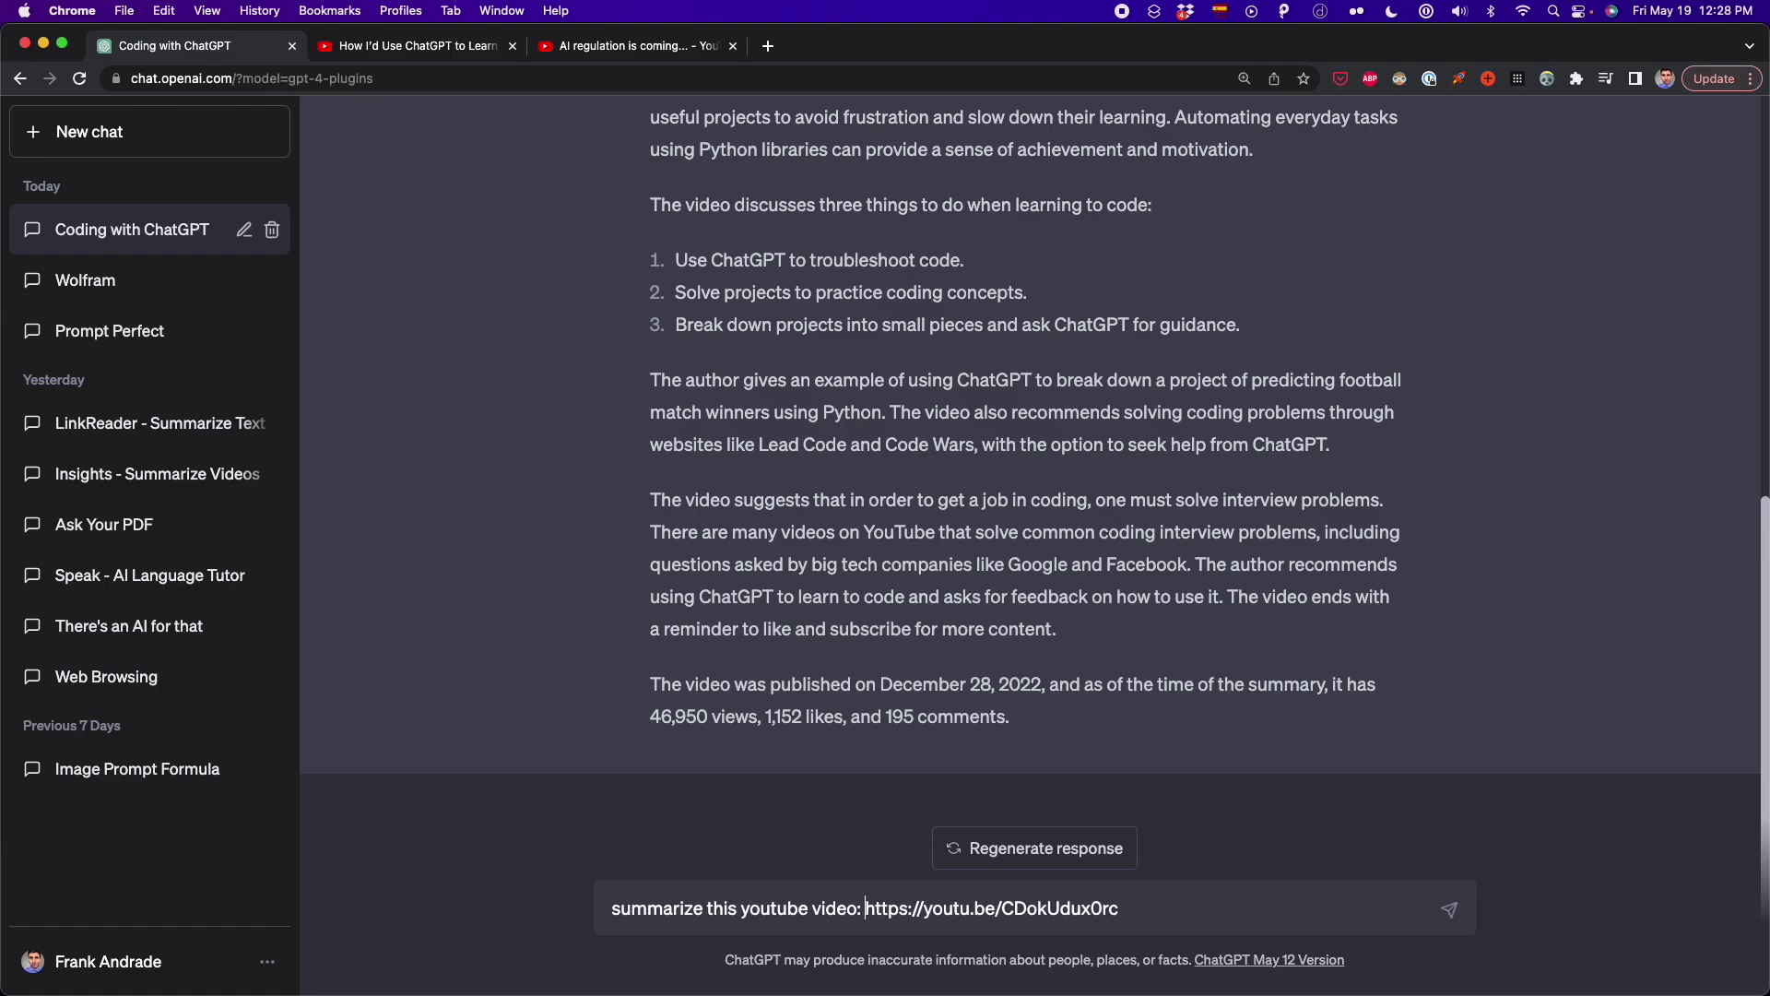
key("Return")
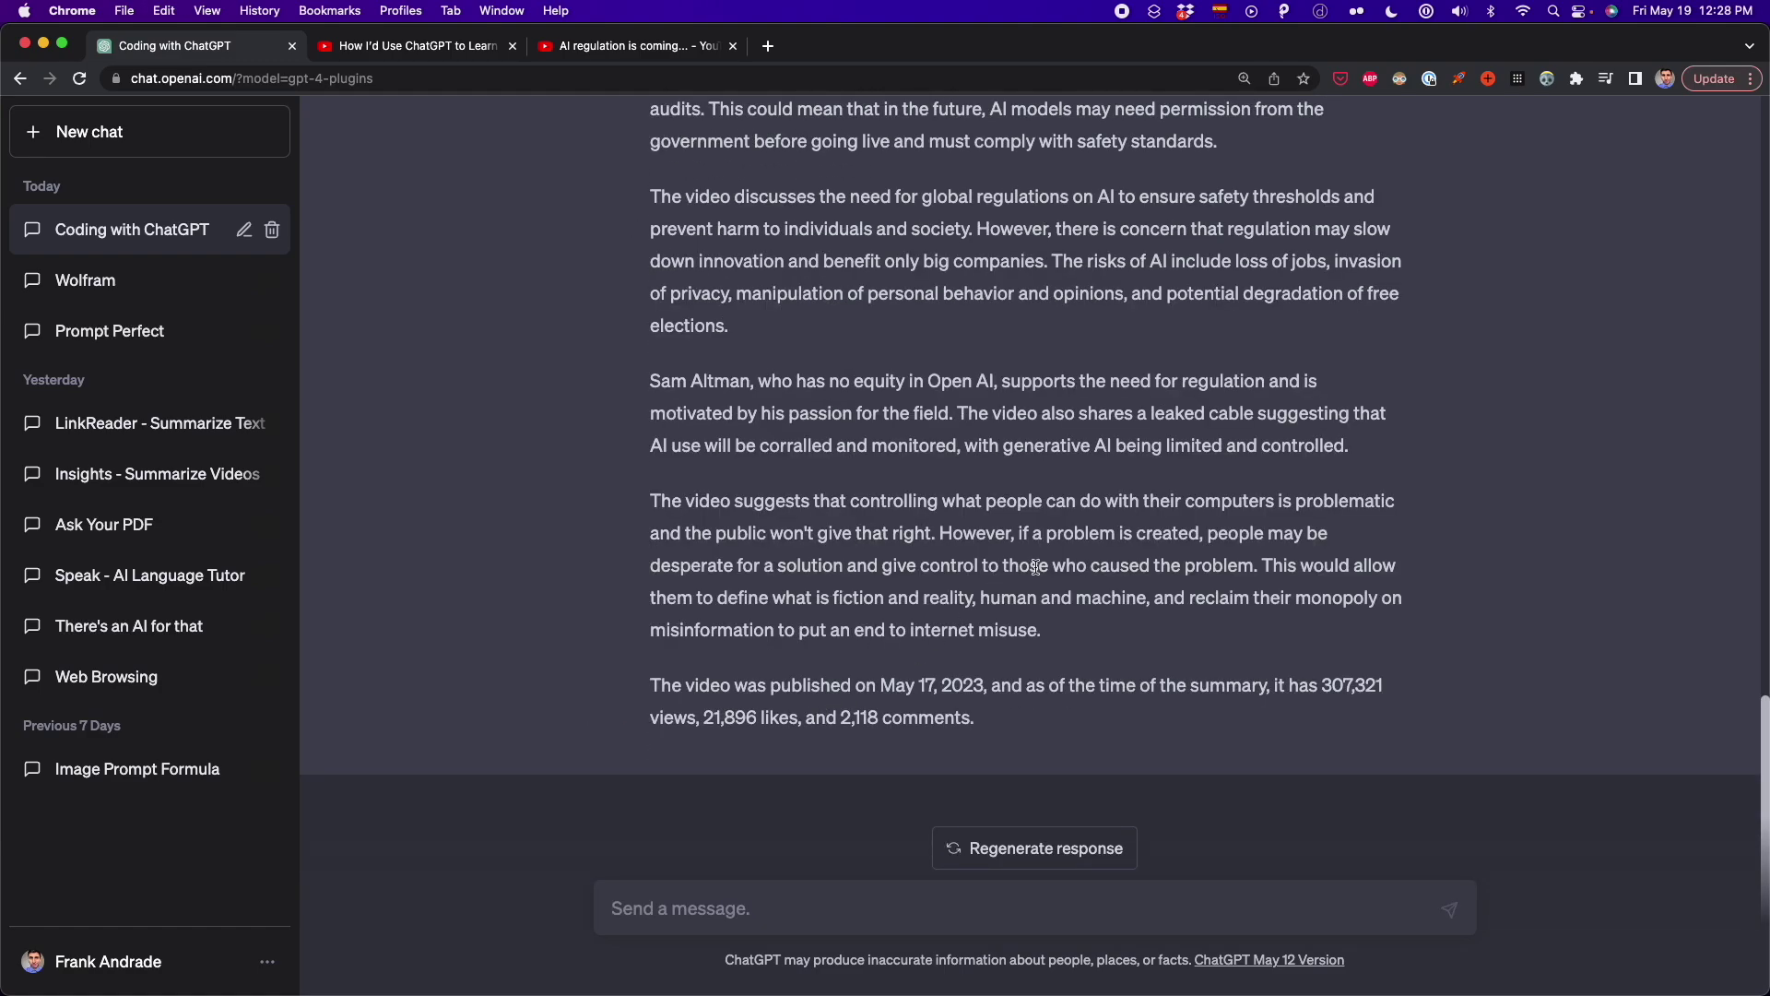
scroll(1036, 566, "up", 5)
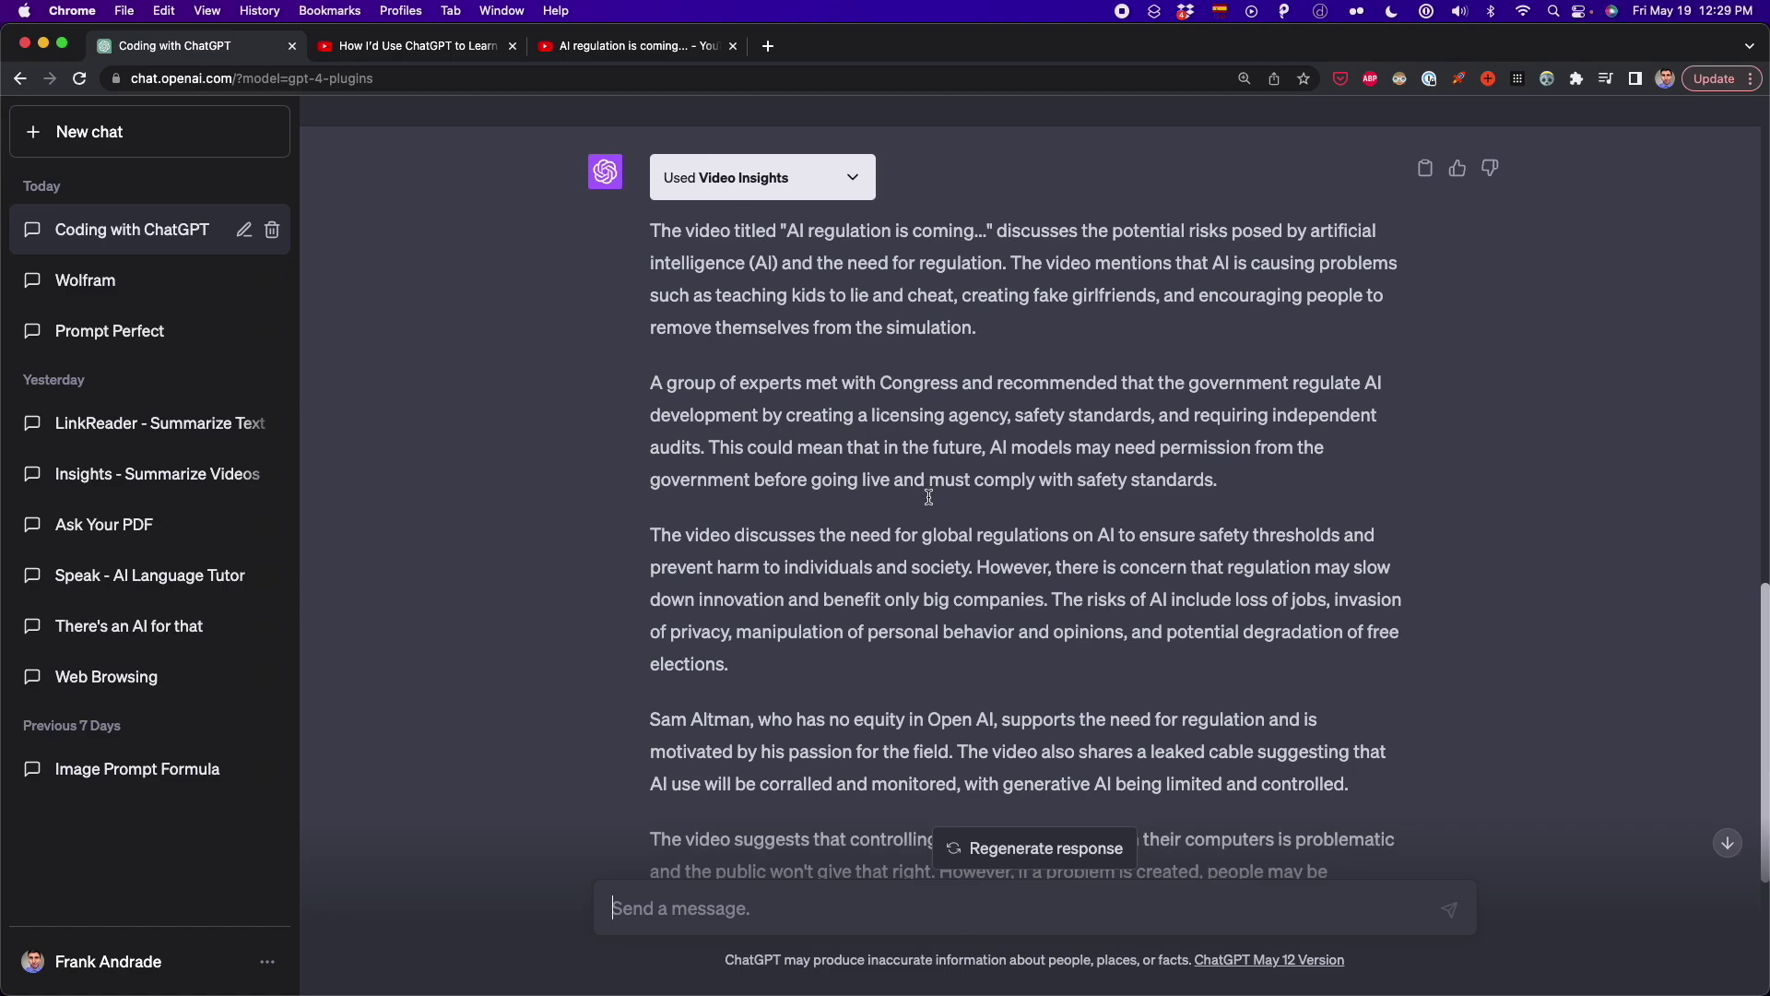
- Enable only the Link Reader plugin for a new GPT-4 chat
scroll(965, 624, "down", 5)
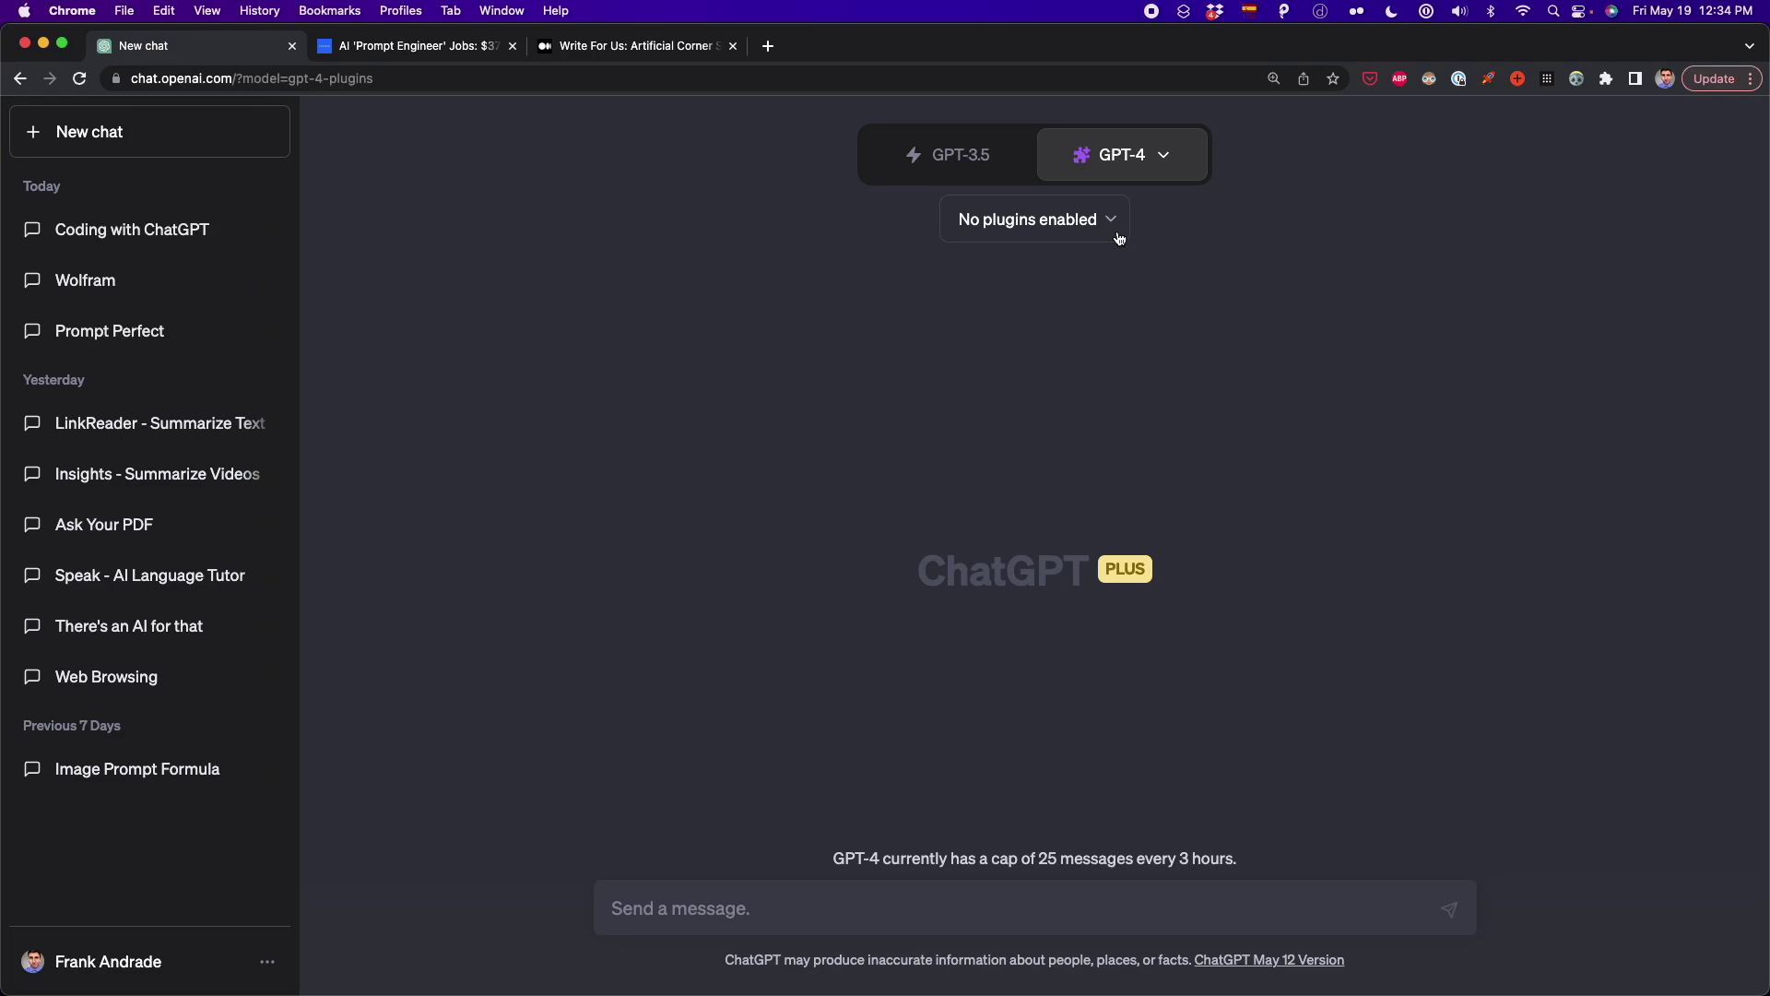
left_click(1119, 239)
left_click(1024, 396)
scroll(1023, 399, "down", 2)
left_click(1023, 402)
left_click(951, 451)
left_click(951, 452)
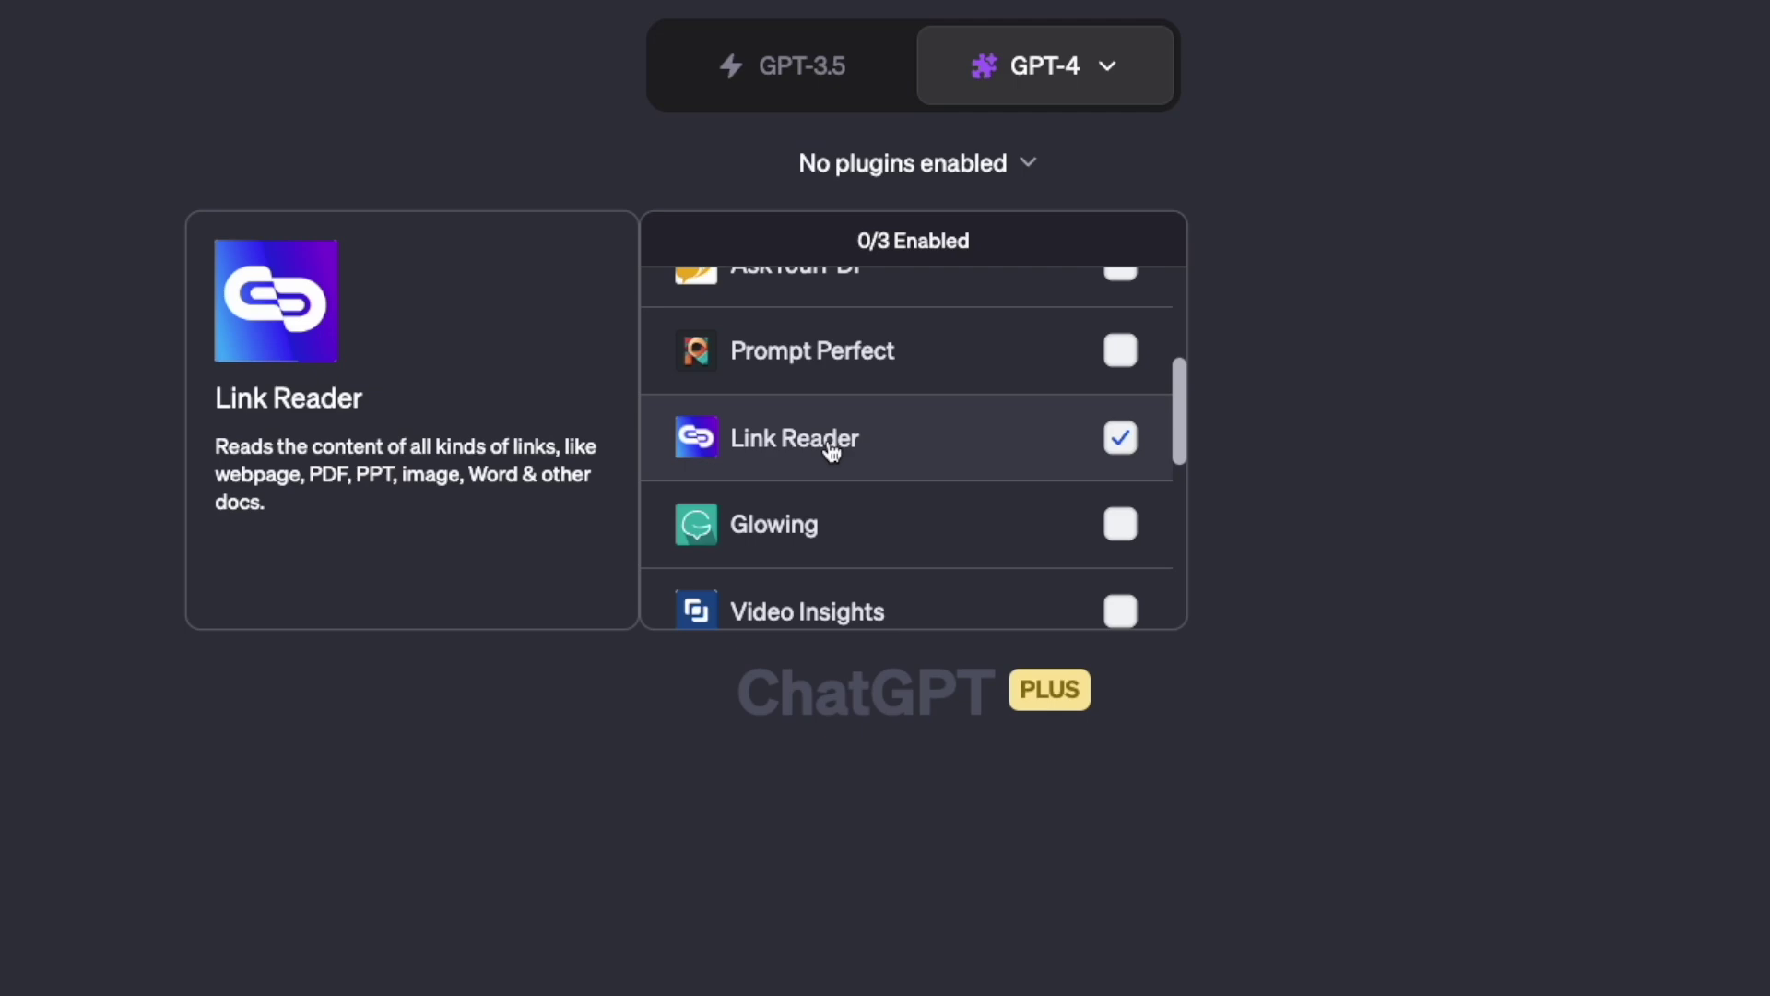
left_click(1119, 441)
left_click(1324, 399)
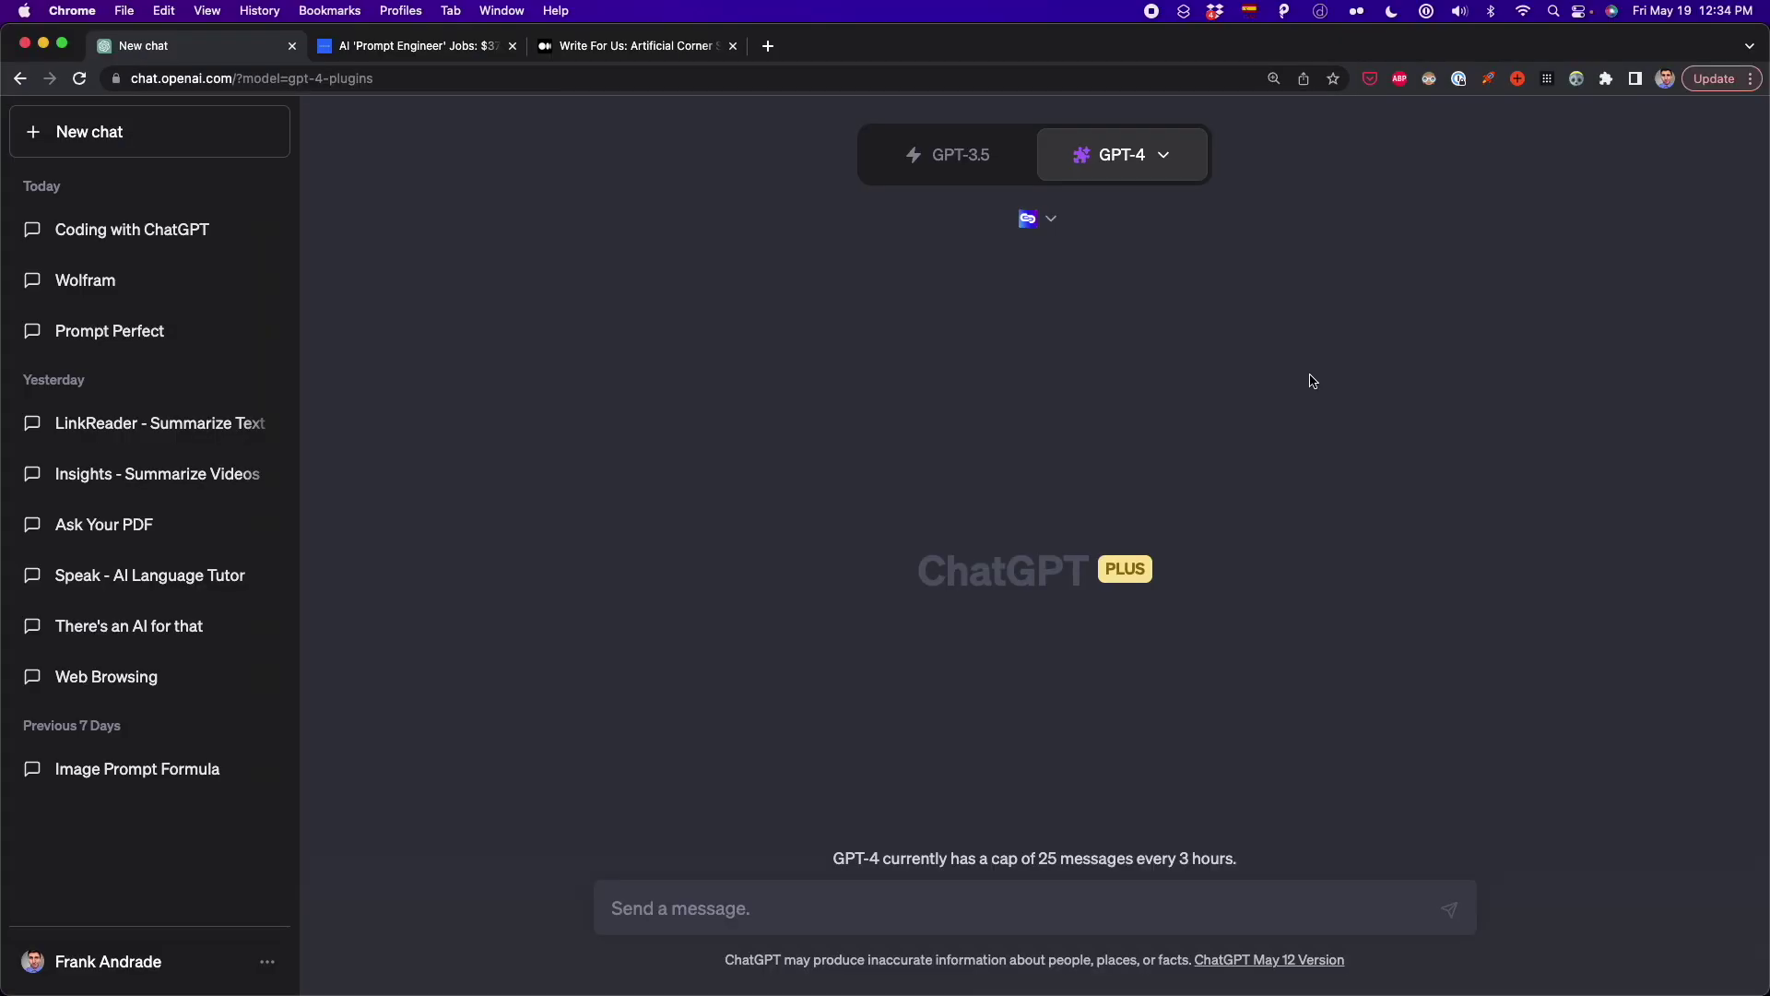
- Look through the Business Insider article on AI prompt engineer jobs, then return to the new chat
left_click(441, 48)
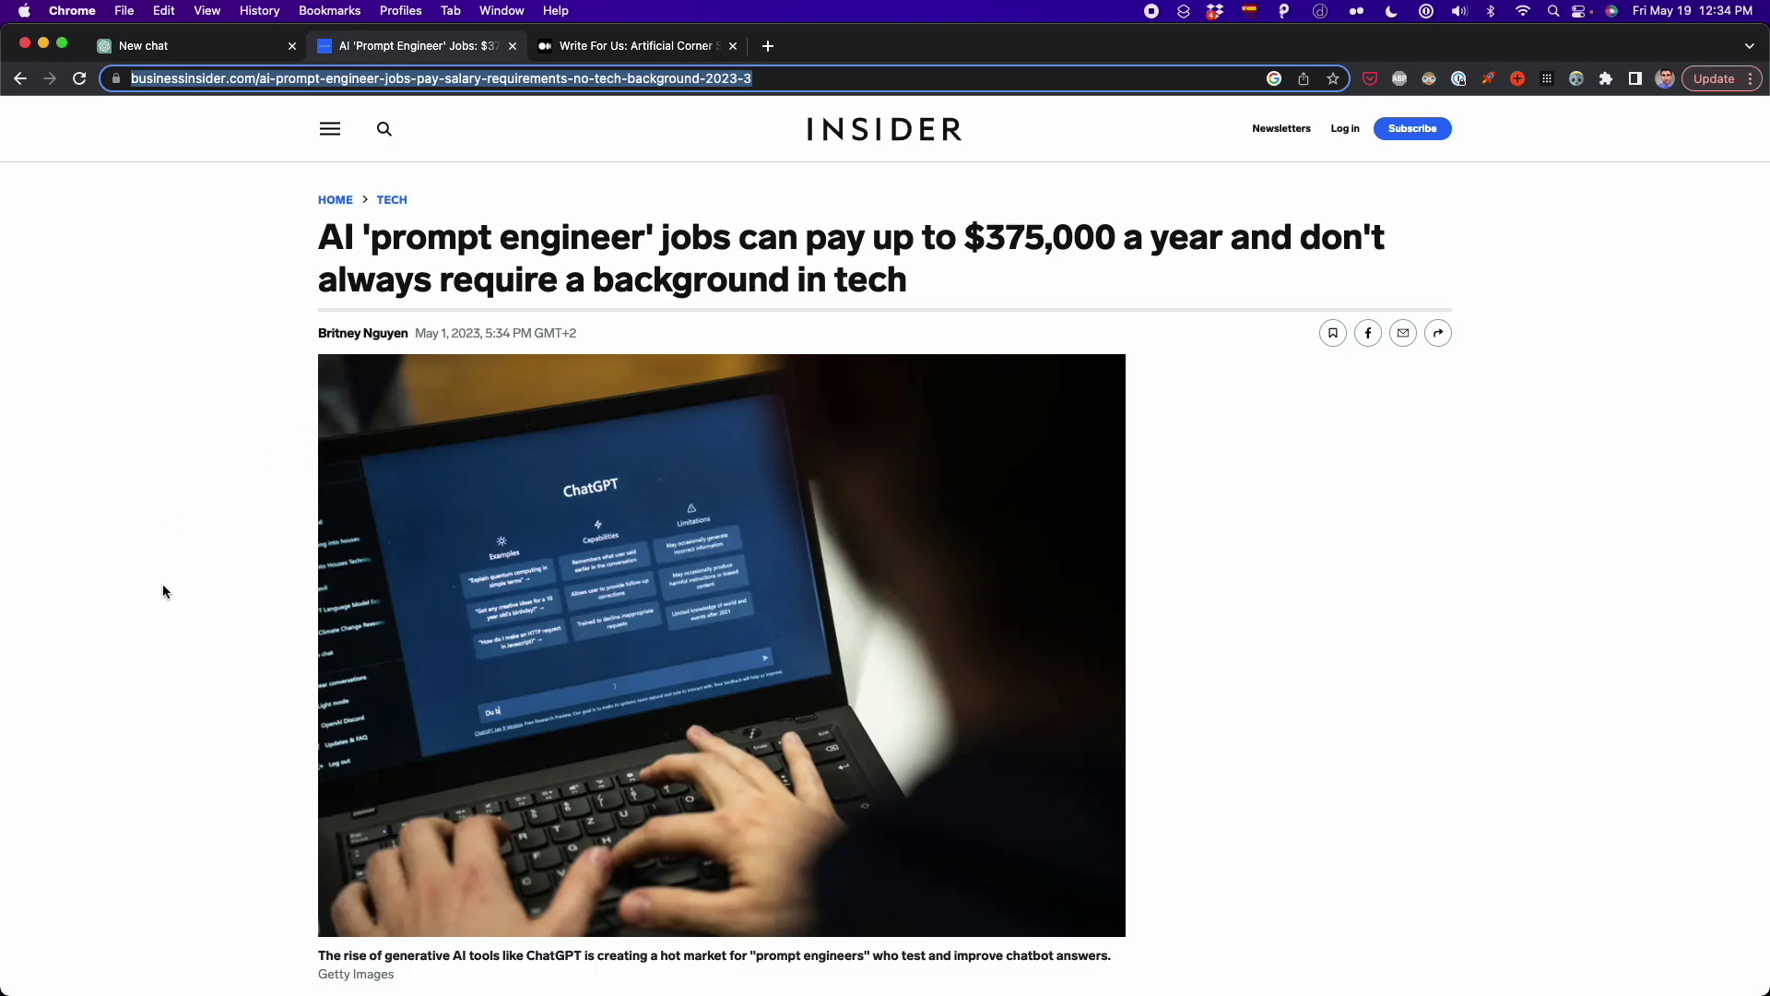
scroll(164, 591, "down", 10)
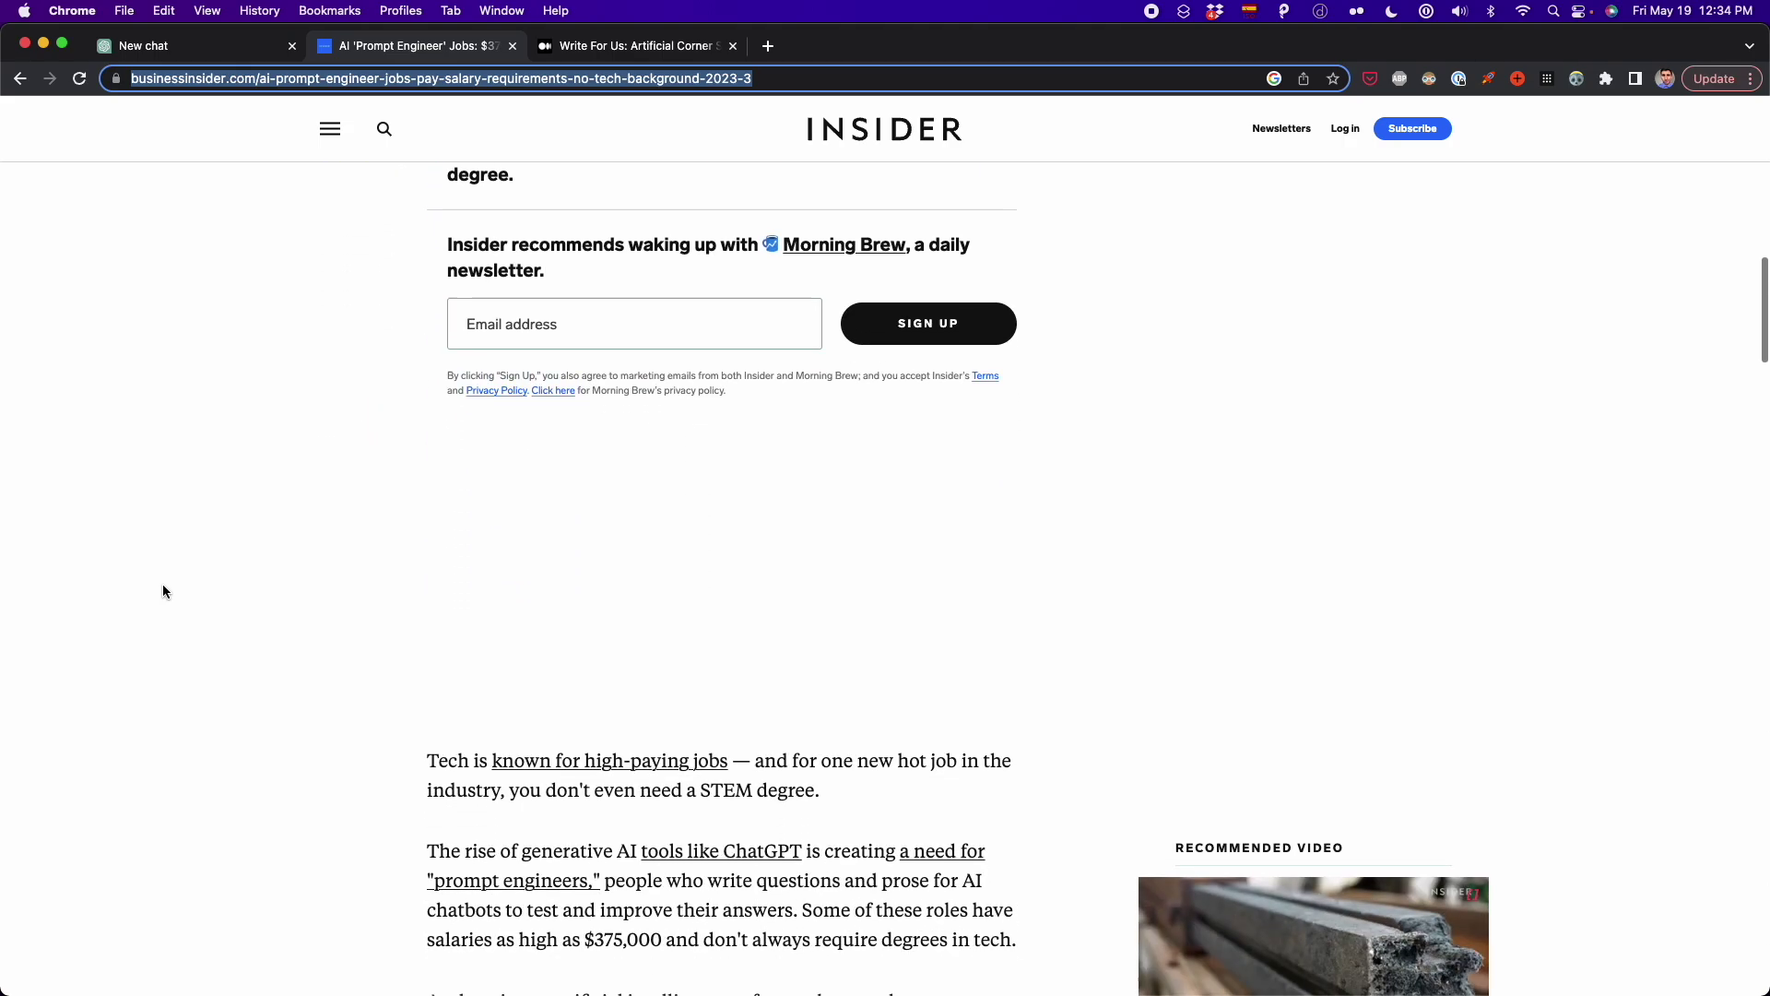
scroll(162, 591, "down", 5)
scroll(162, 591, "up", 15)
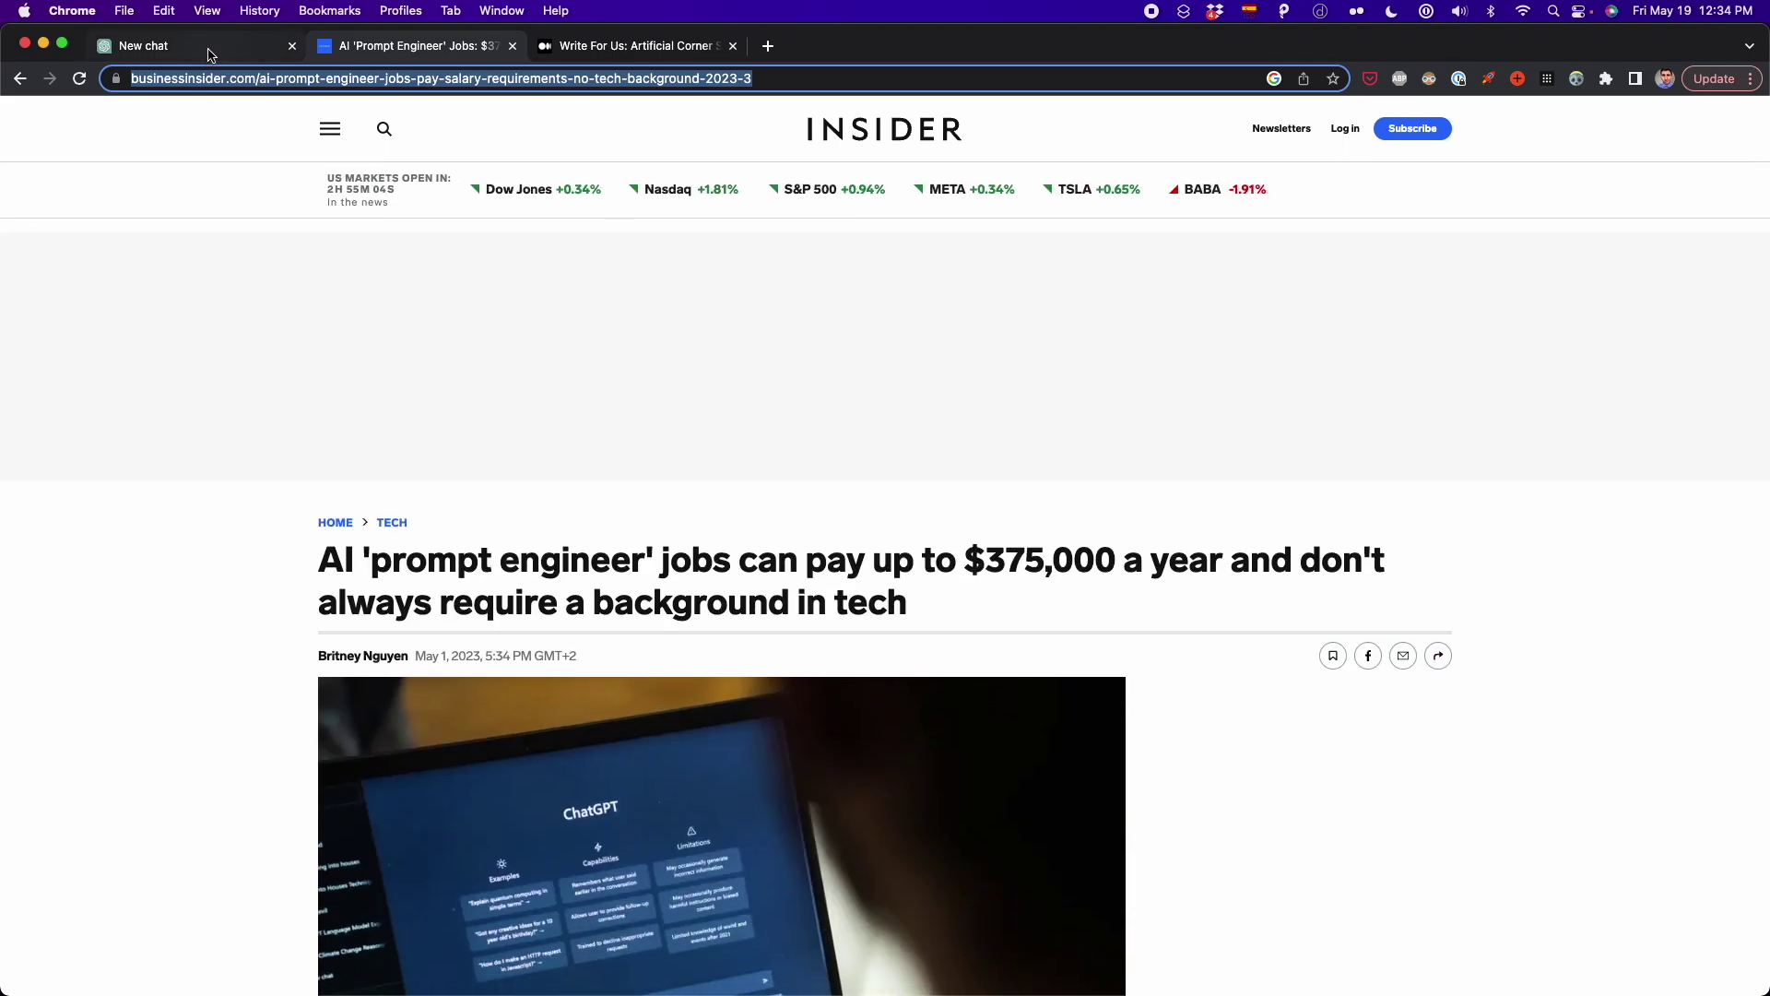
left_click(210, 54)
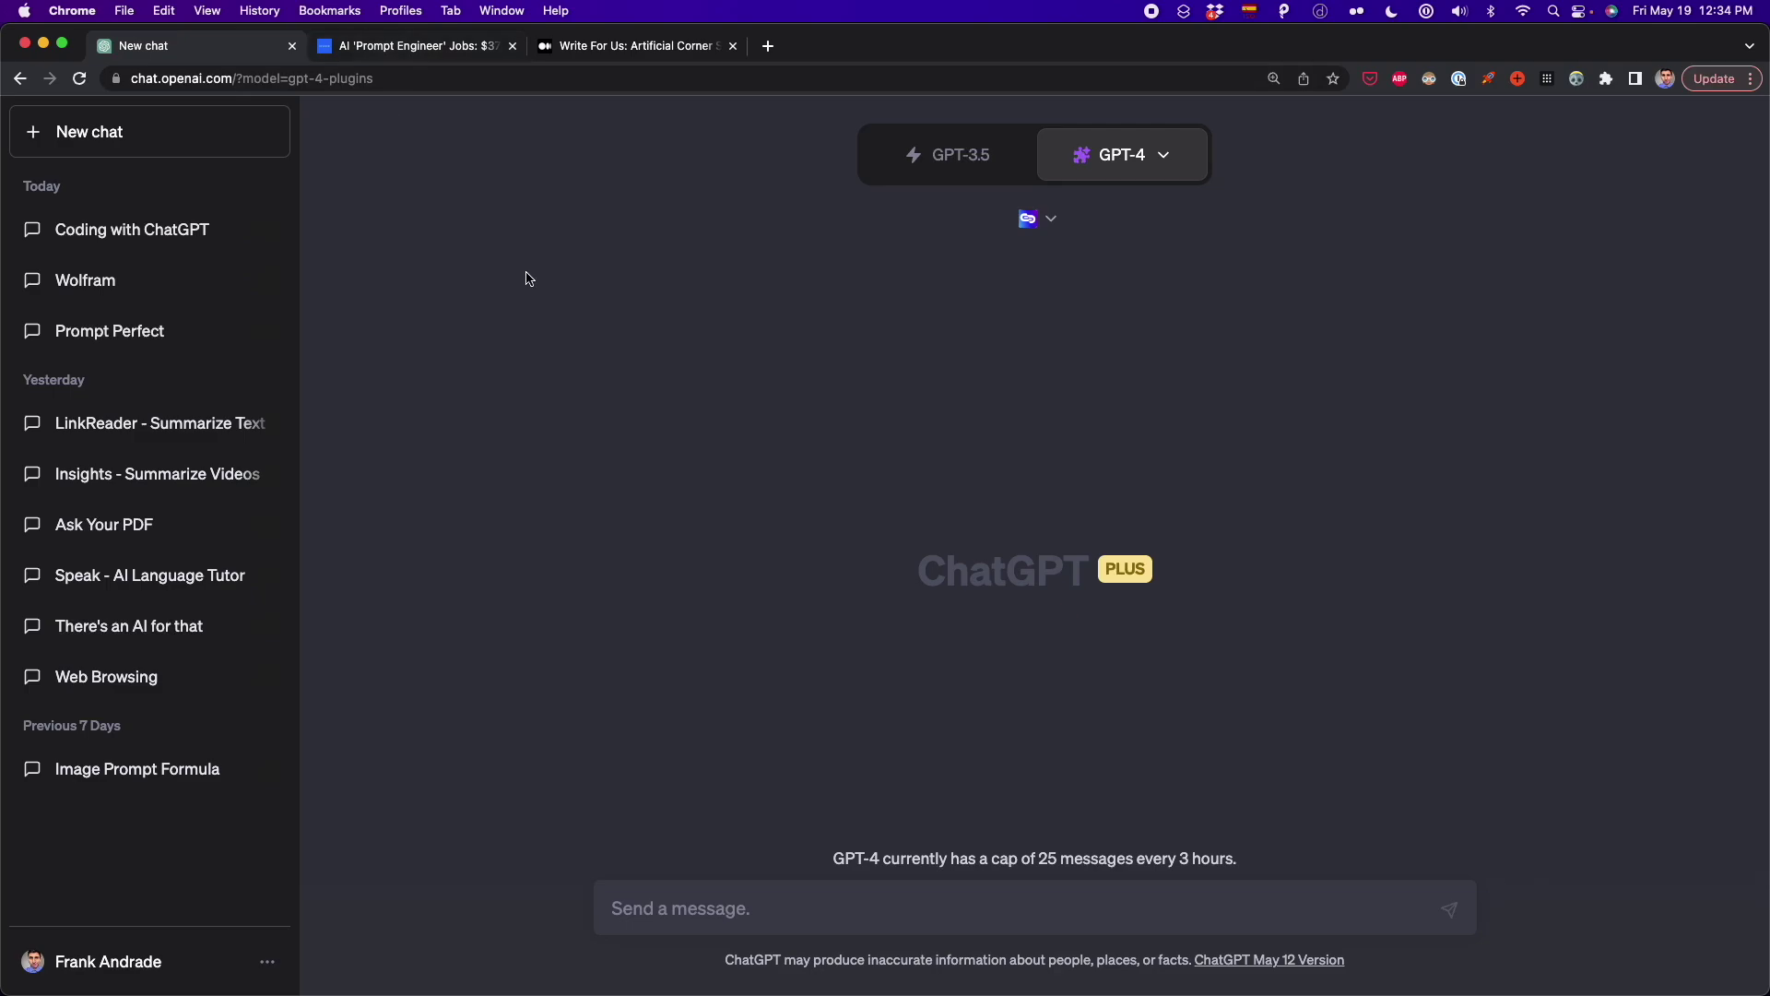
- Copy the web address of the Business Insider prompt engineer article and go back to the ChatGPT chat
left_click(391, 52)
left_click(370, 83)
key("super+a")
key("super+c")
left_click(232, 44)
type("summarize this aritcl")
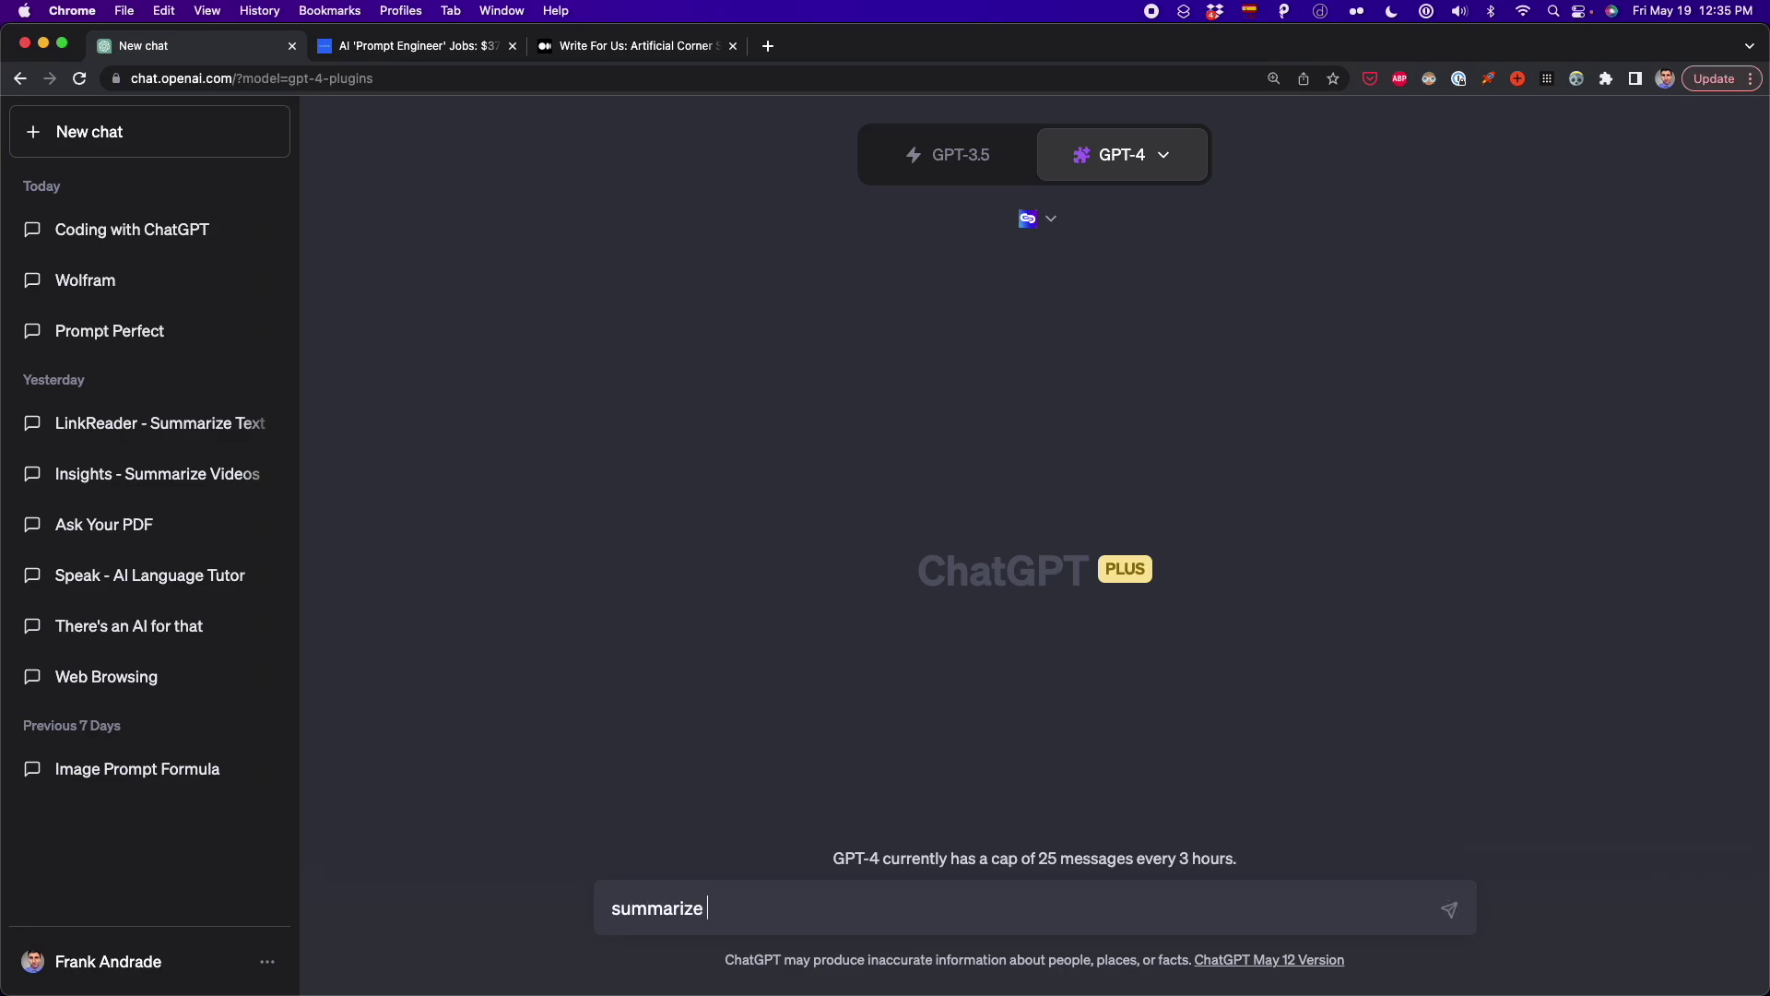
key("BackSpace")
key("BackSpace")
key("BackSpace")
key("BackSpace")
type("ticle like i'm 5")
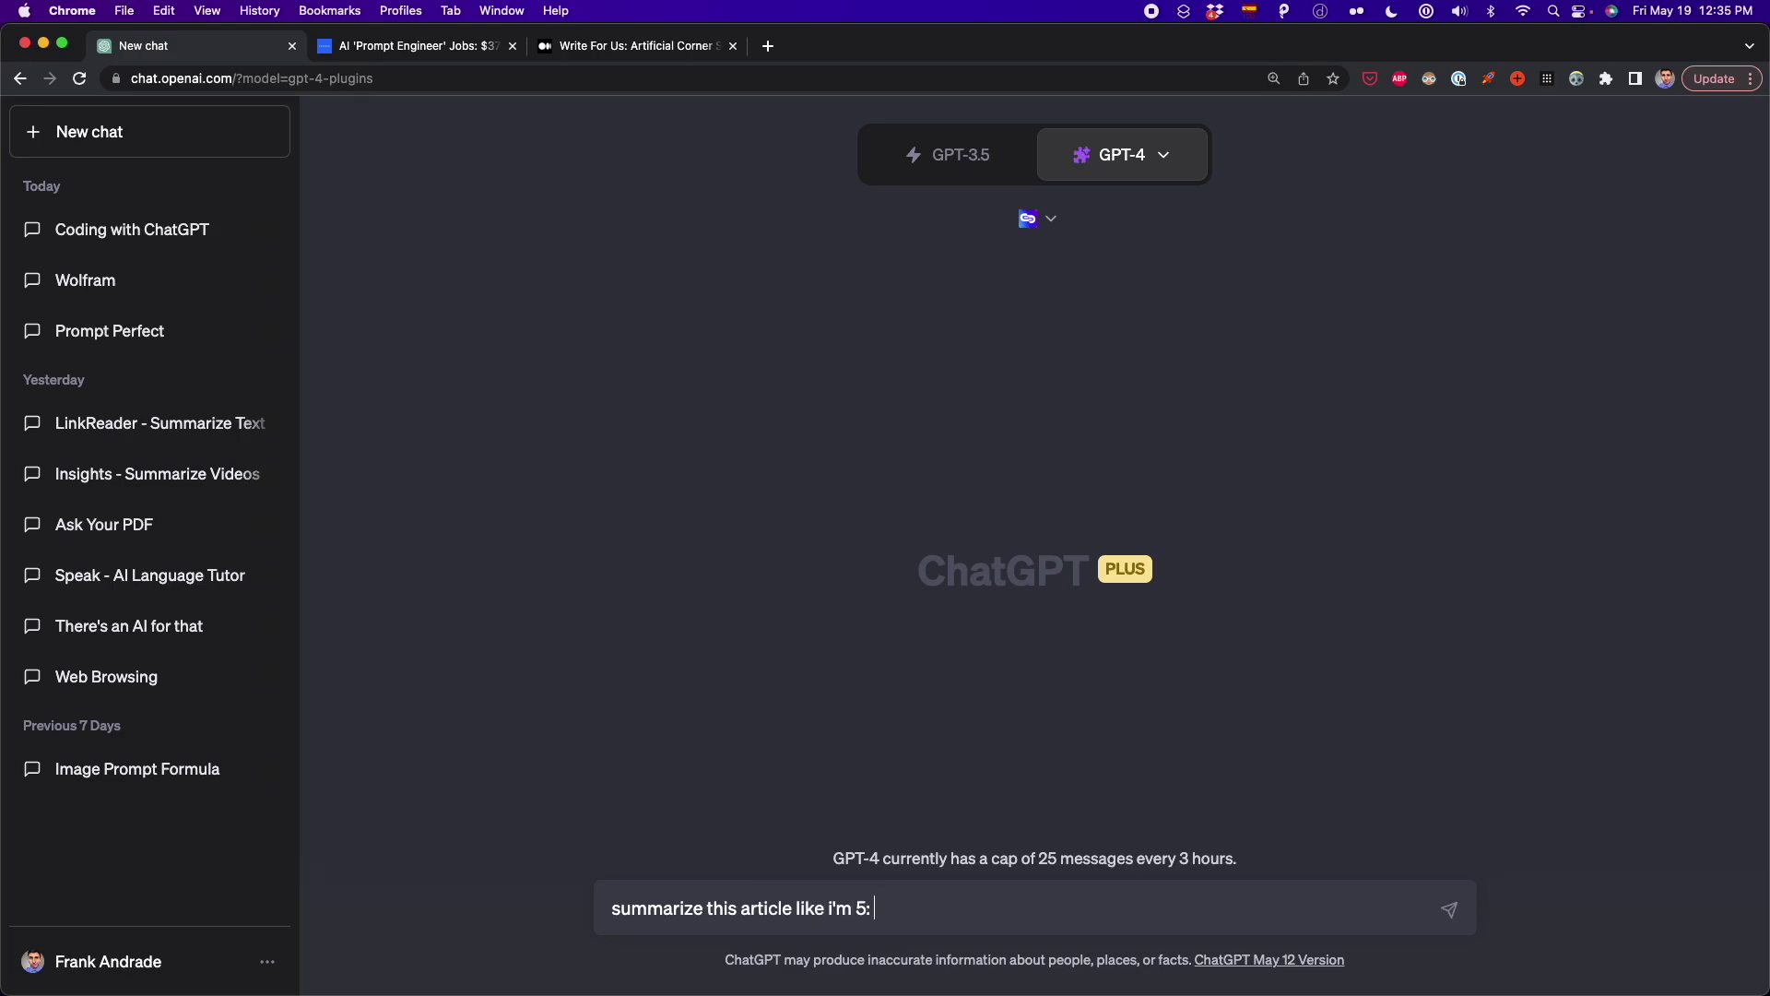
type(":")
key("super+v")
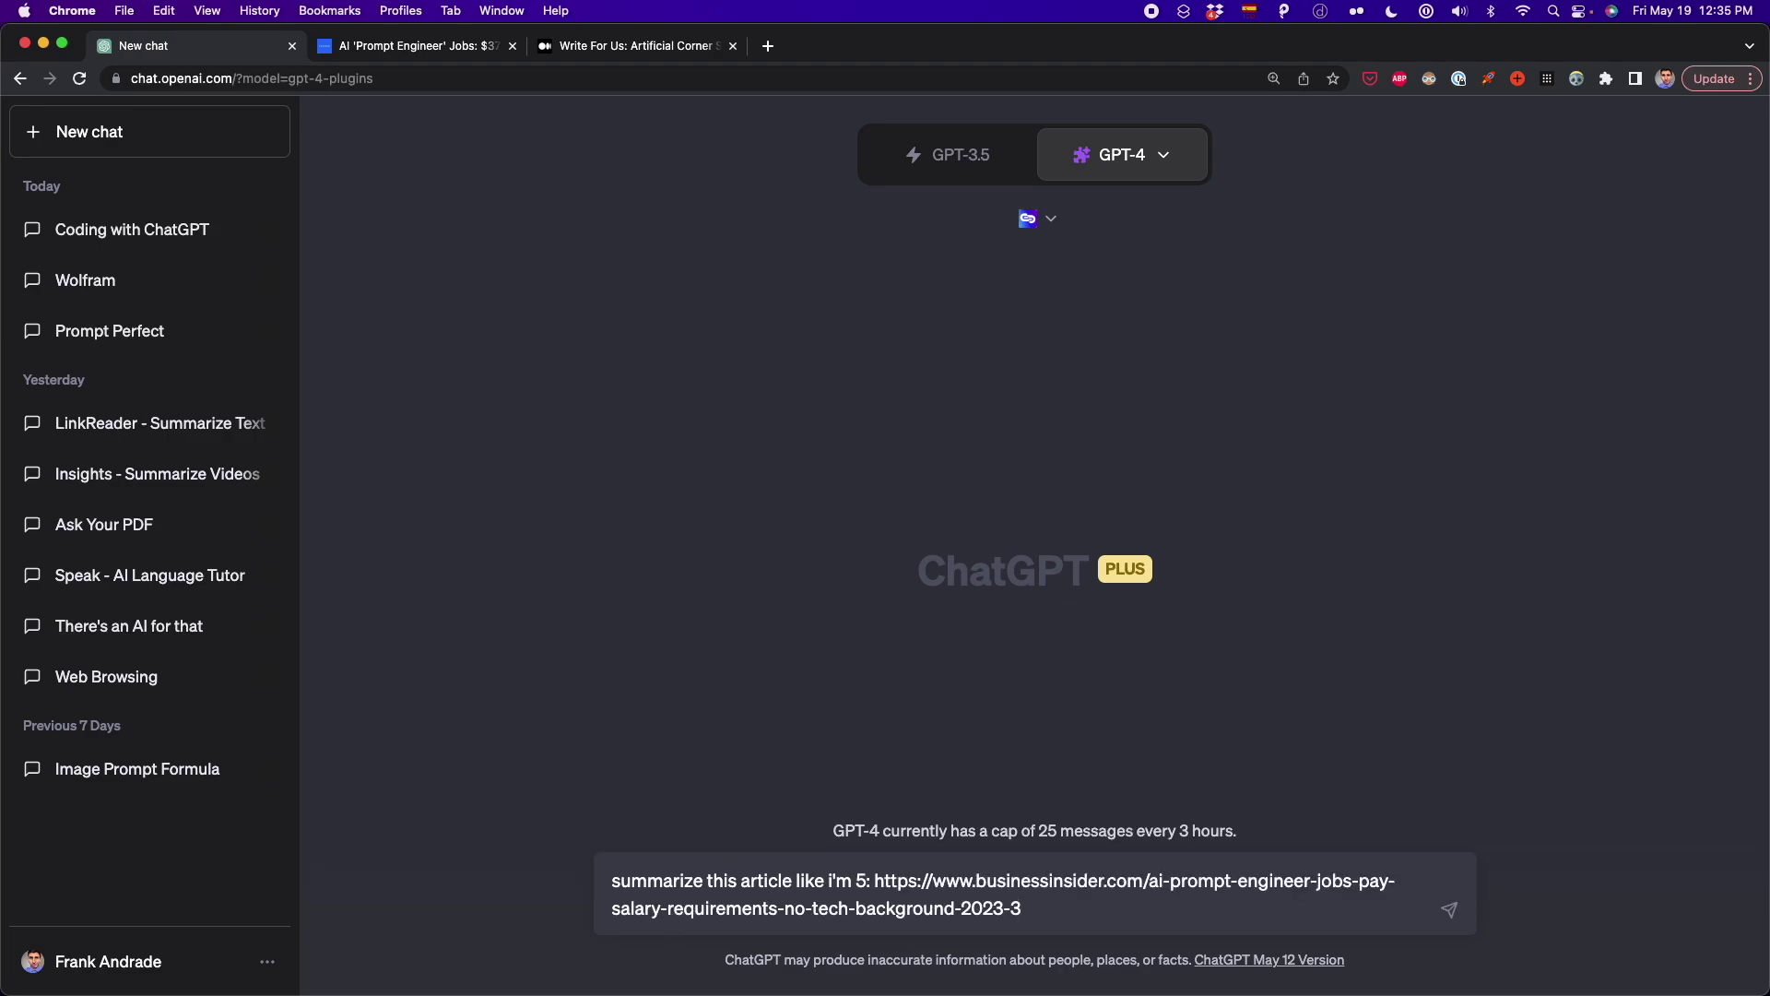
key("Return")
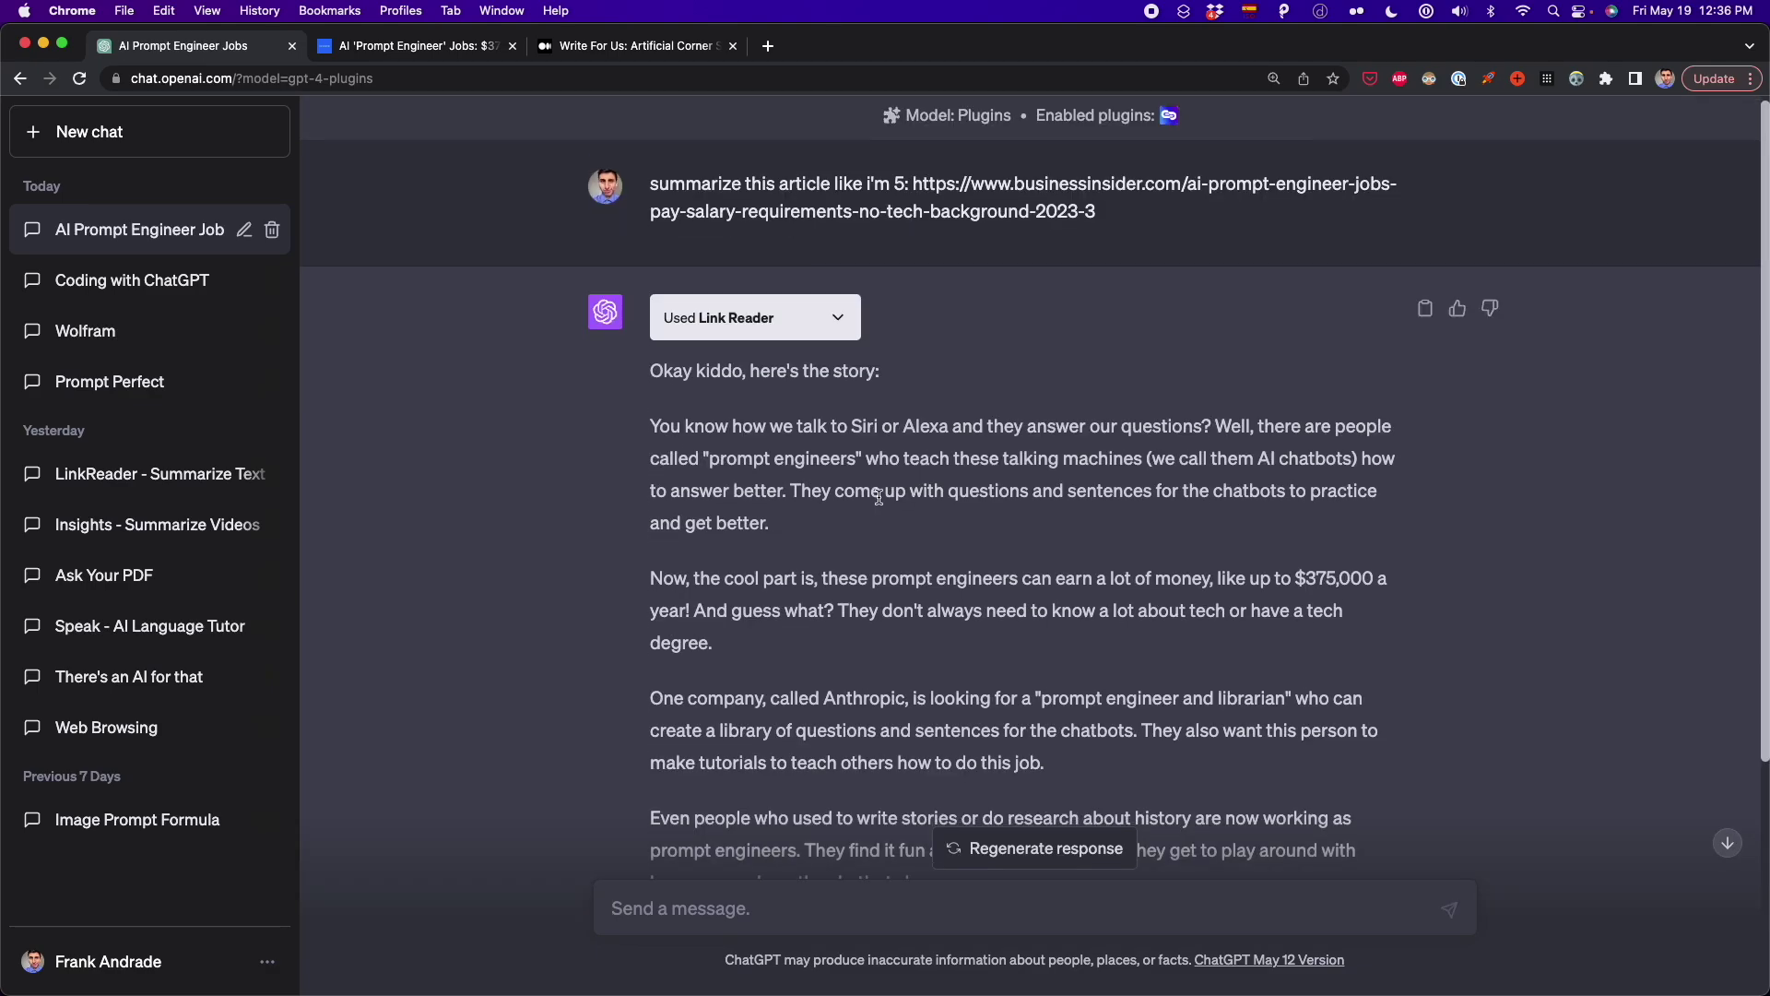
- Read through the generated explanation of the prompt engineer article to its last paragraph
scroll(881, 502, "down", 5)
scroll(880, 503, "up", 2)
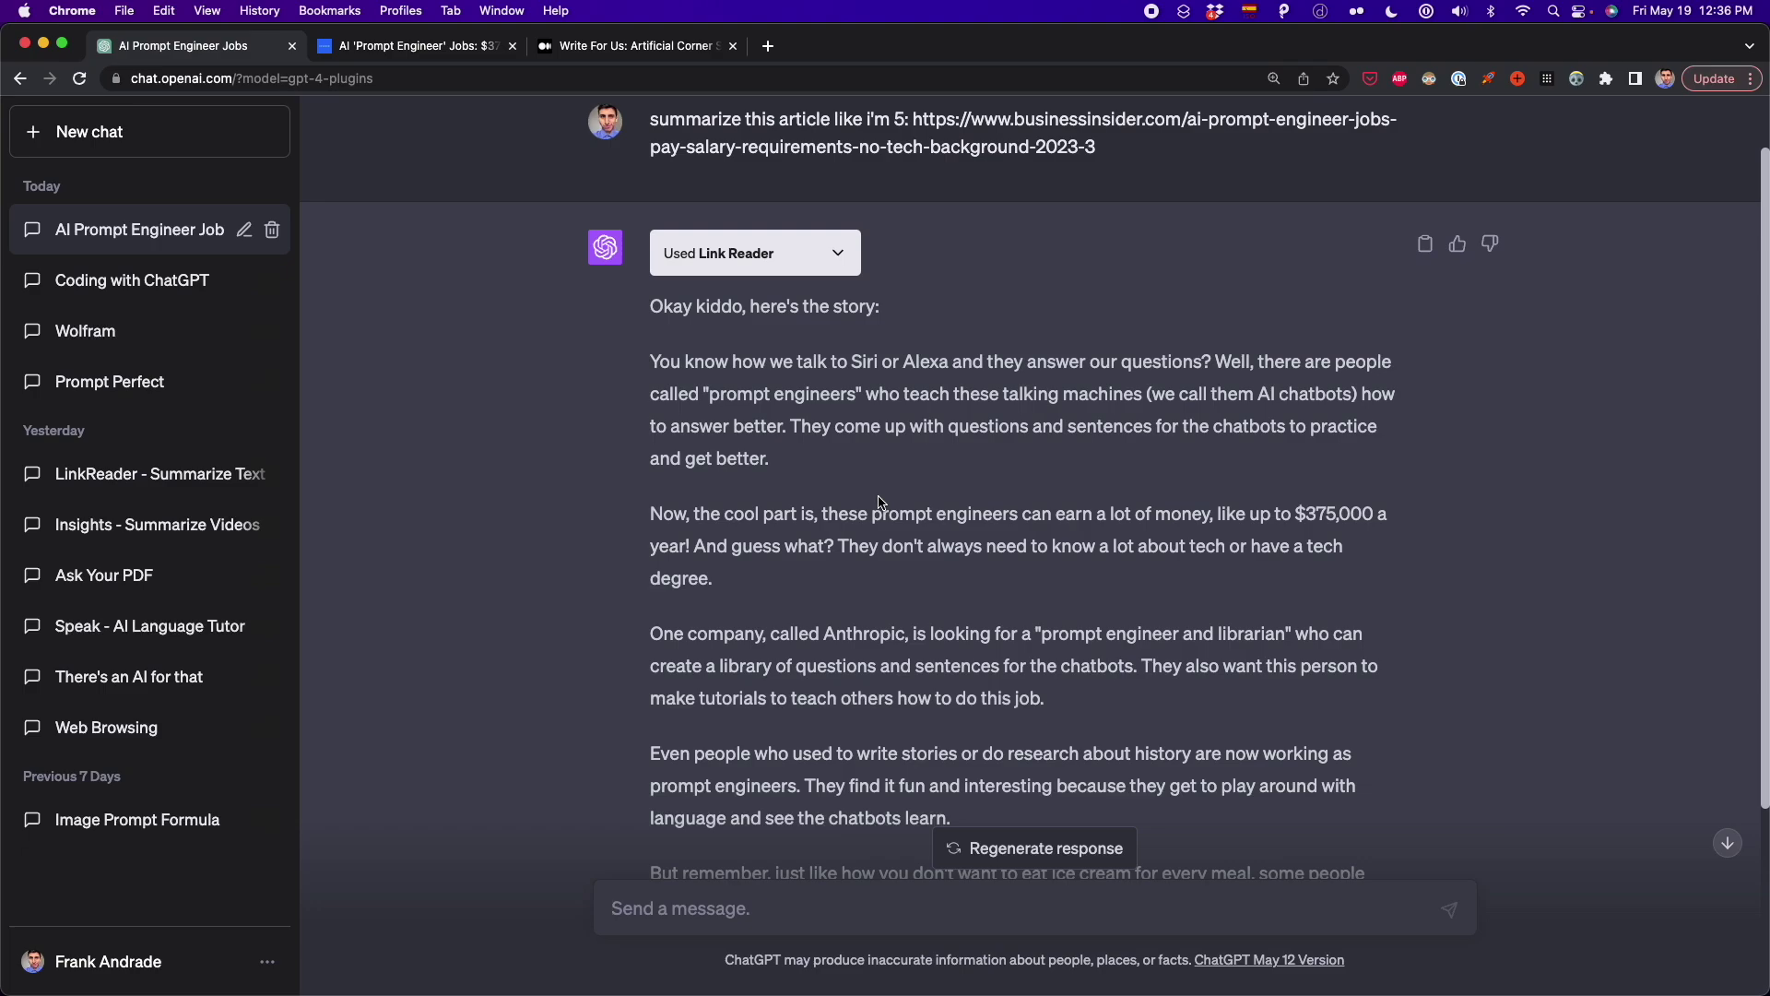
scroll(881, 502, "down", 3)
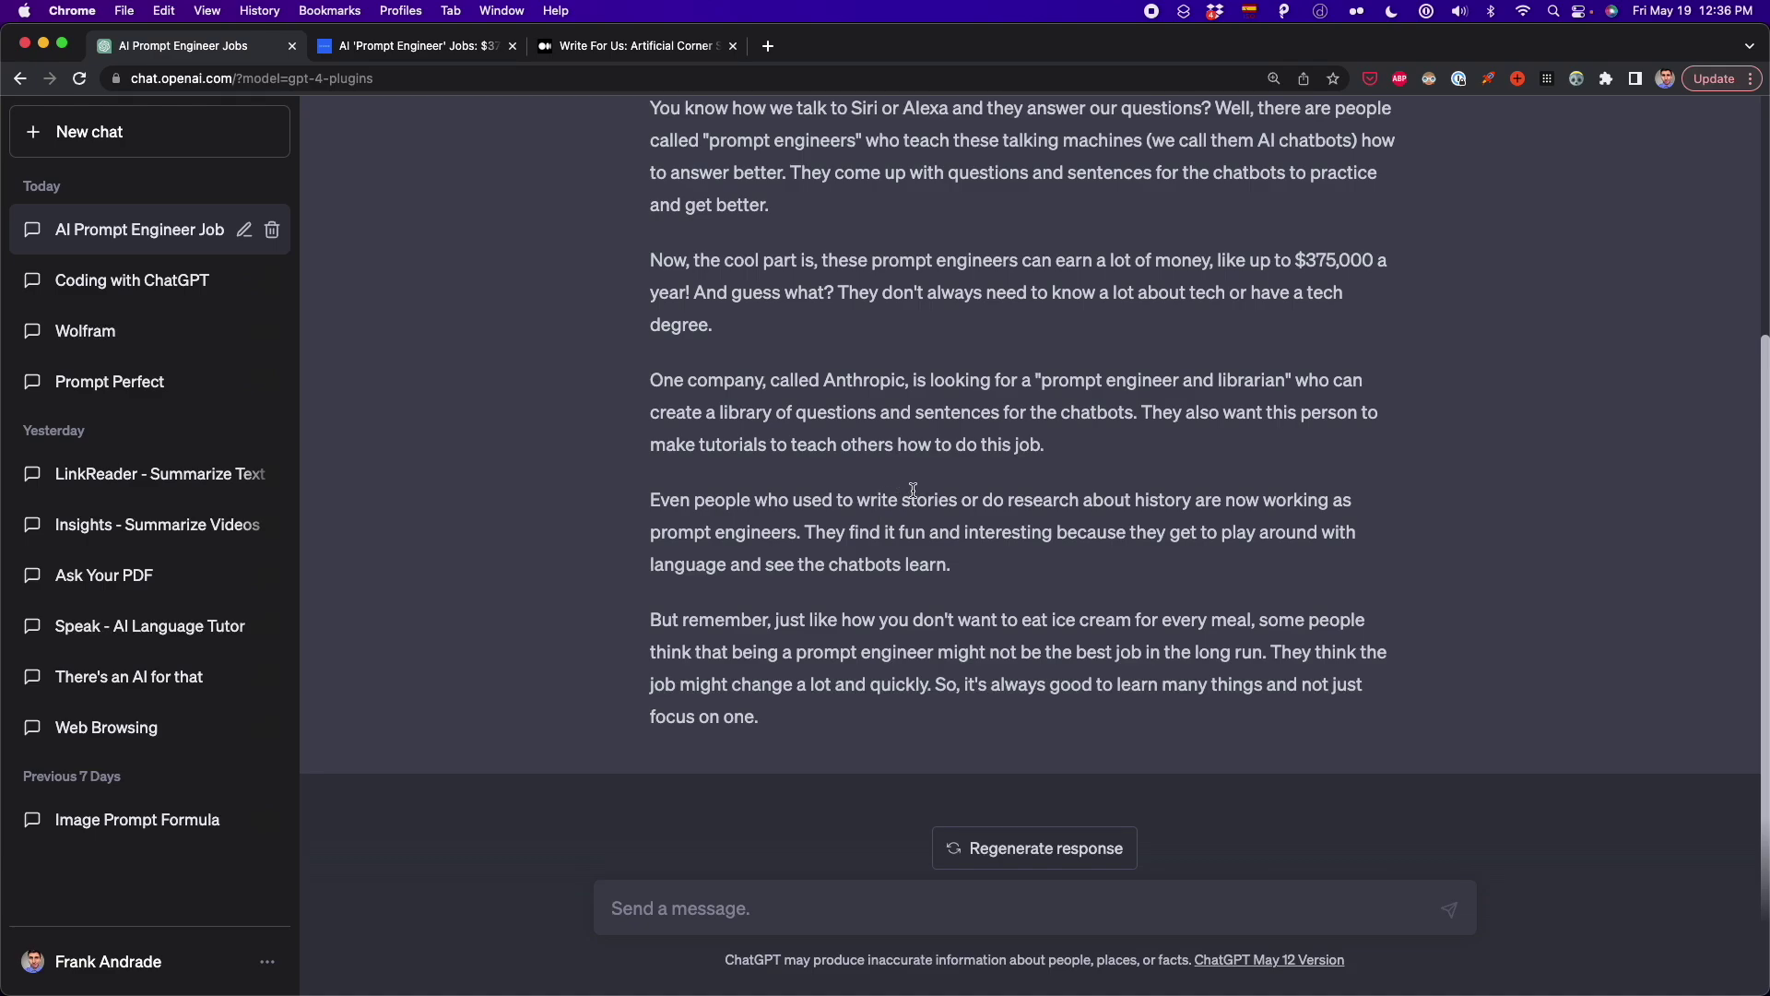
double_click(886, 383)
scroll(829, 612, "up", 1)
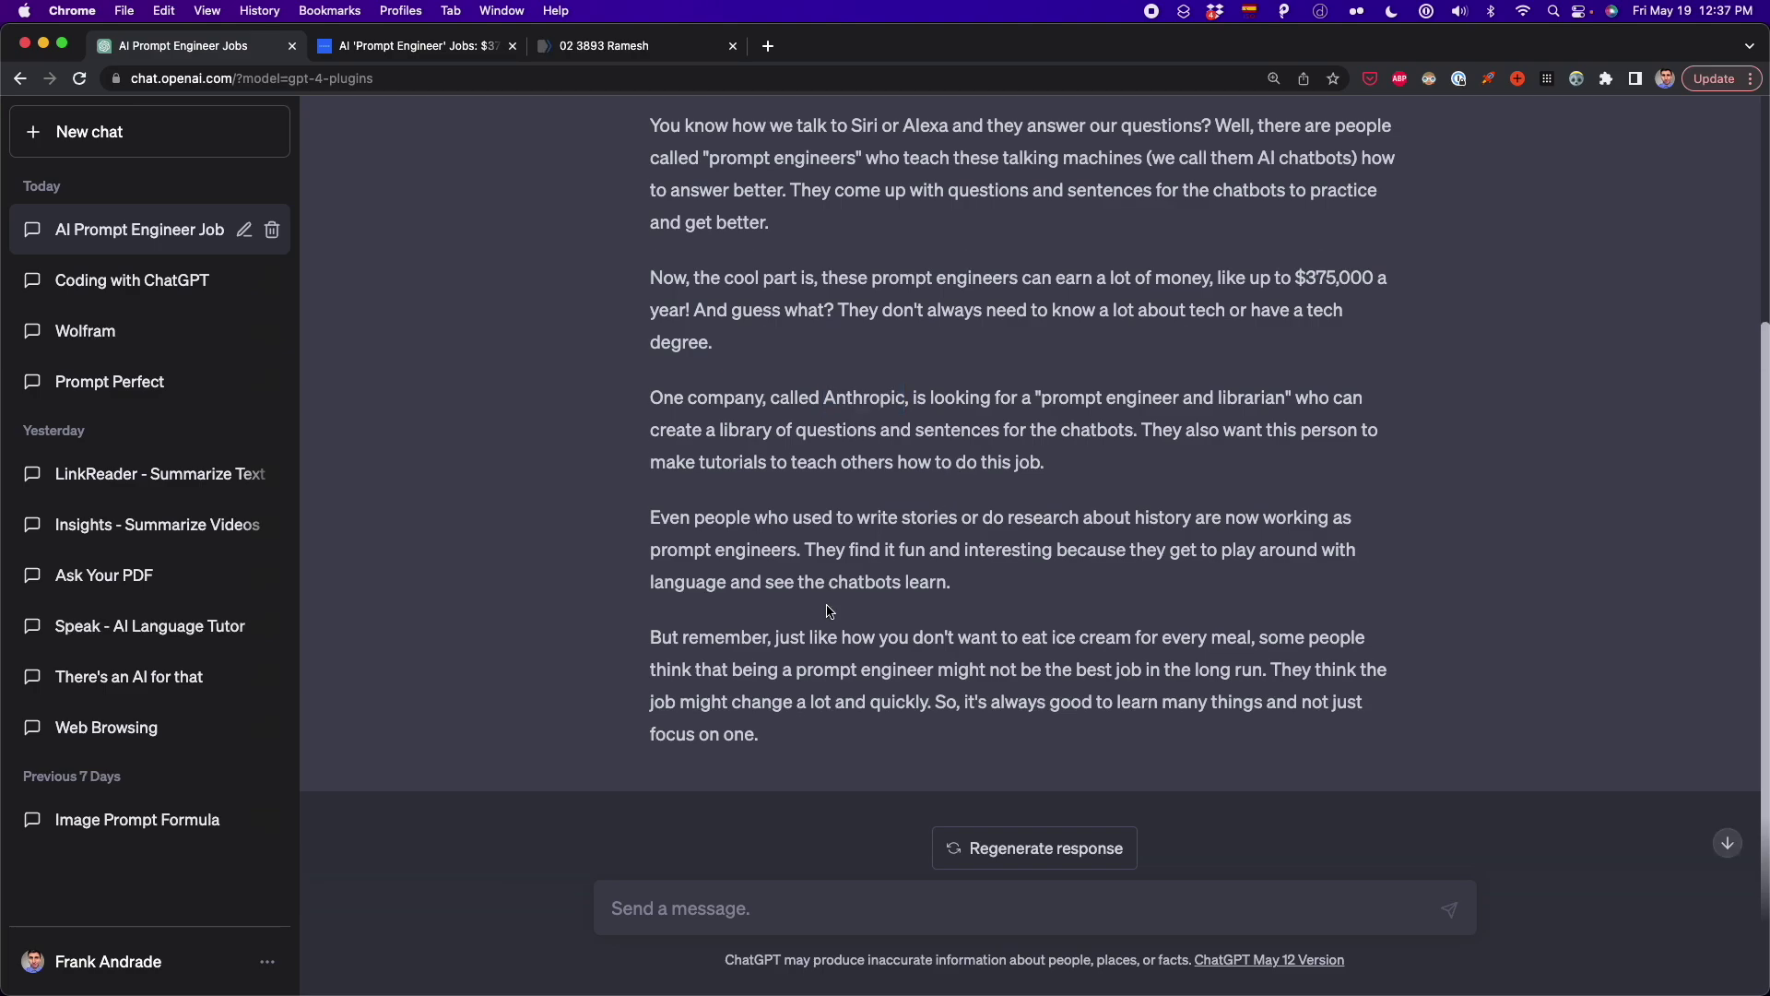
- Copy the web address of the open "Artificial intelligence in medicine" PDF and return to the ChatGPT conversation
left_click(634, 48)
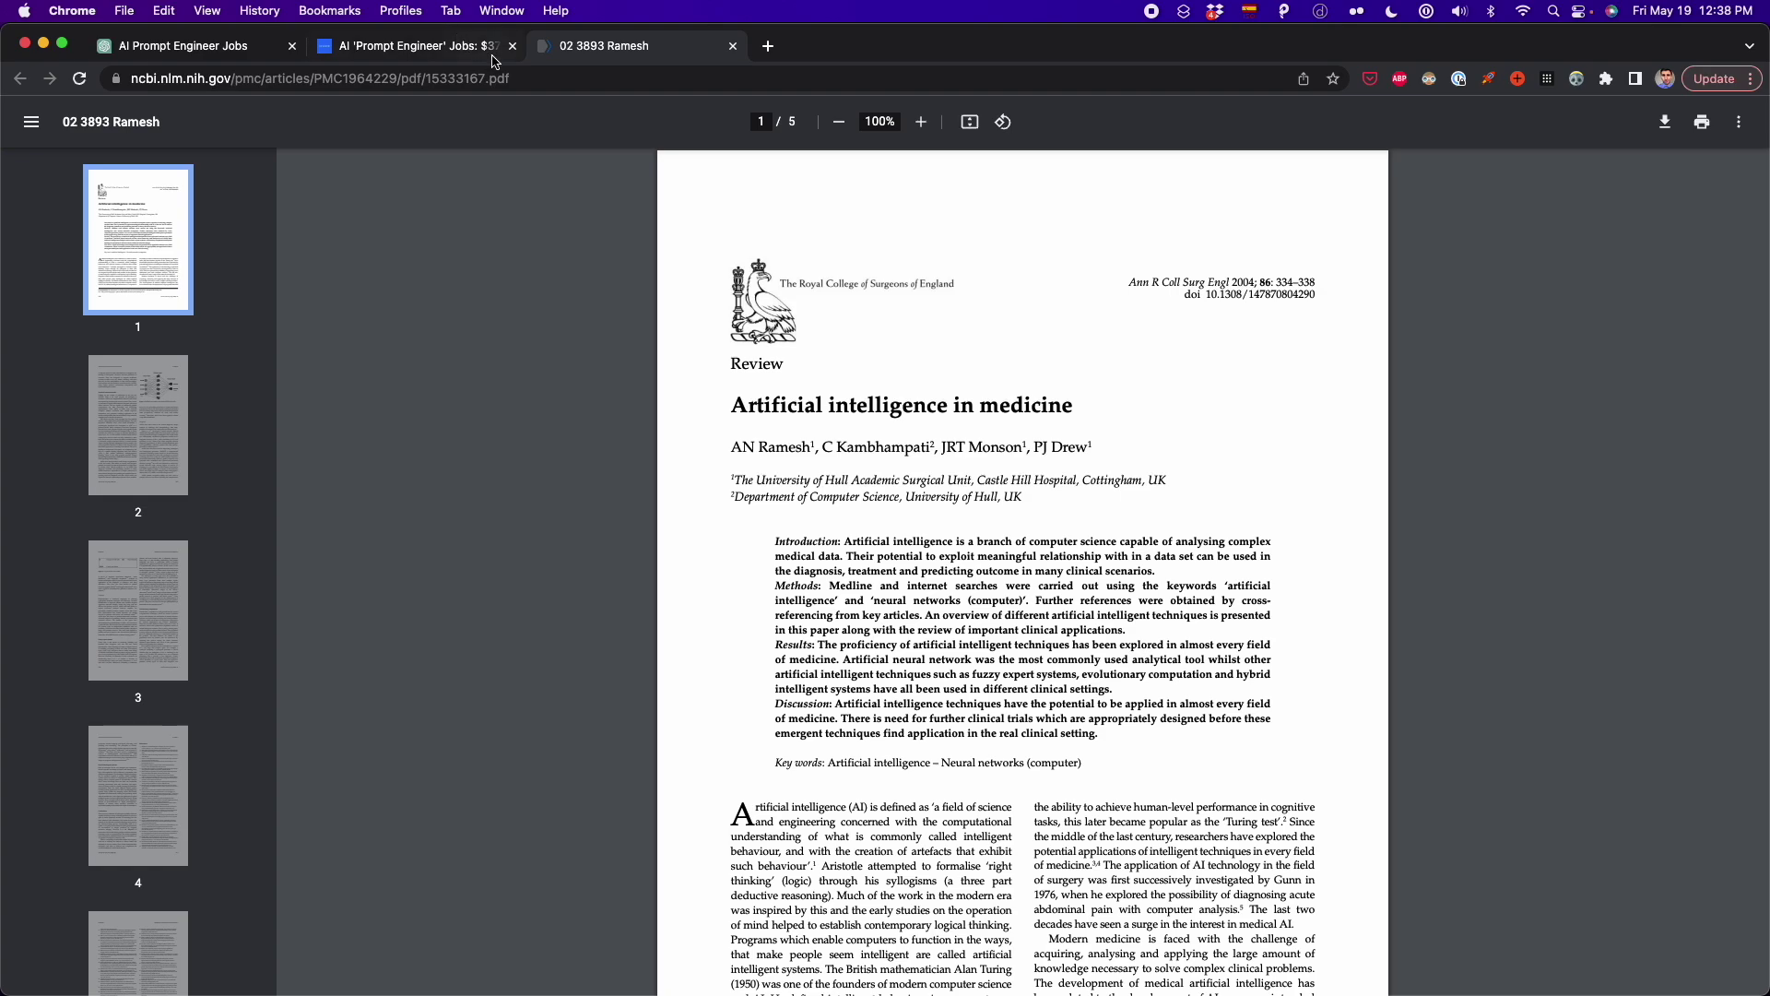
left_click(535, 80)
key("super+c")
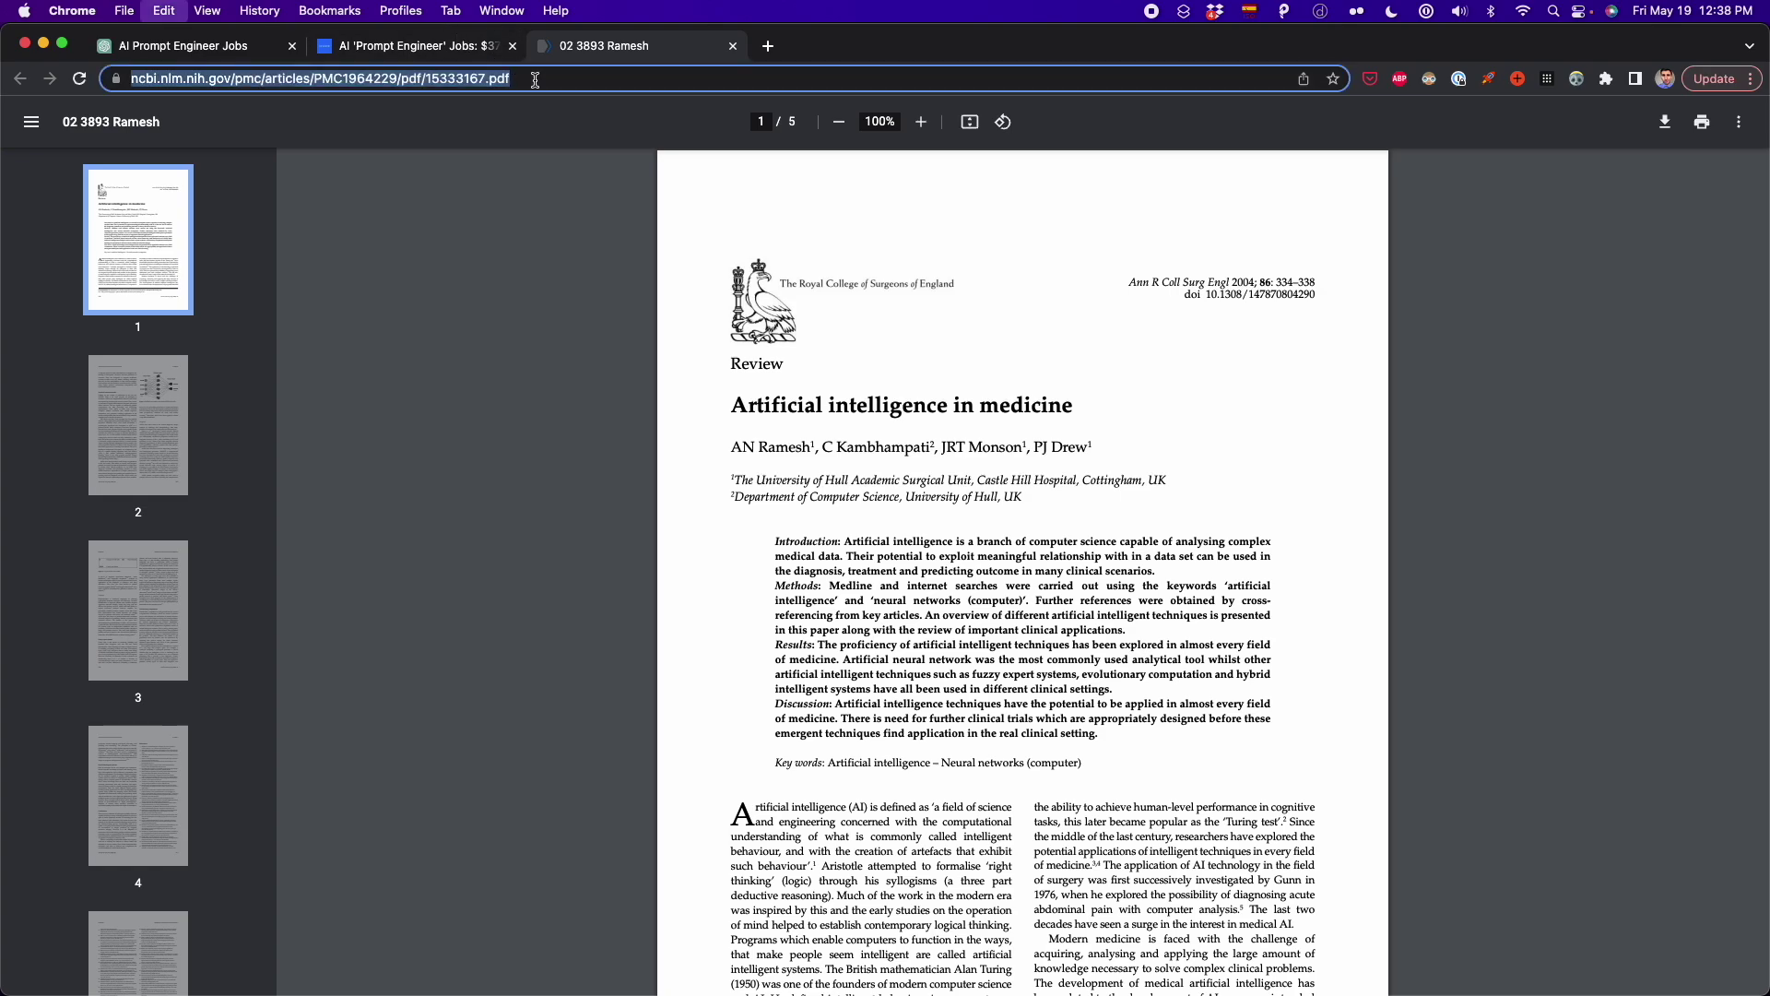
left_click(241, 46)
left_click(824, 895)
type("summarize this odf")
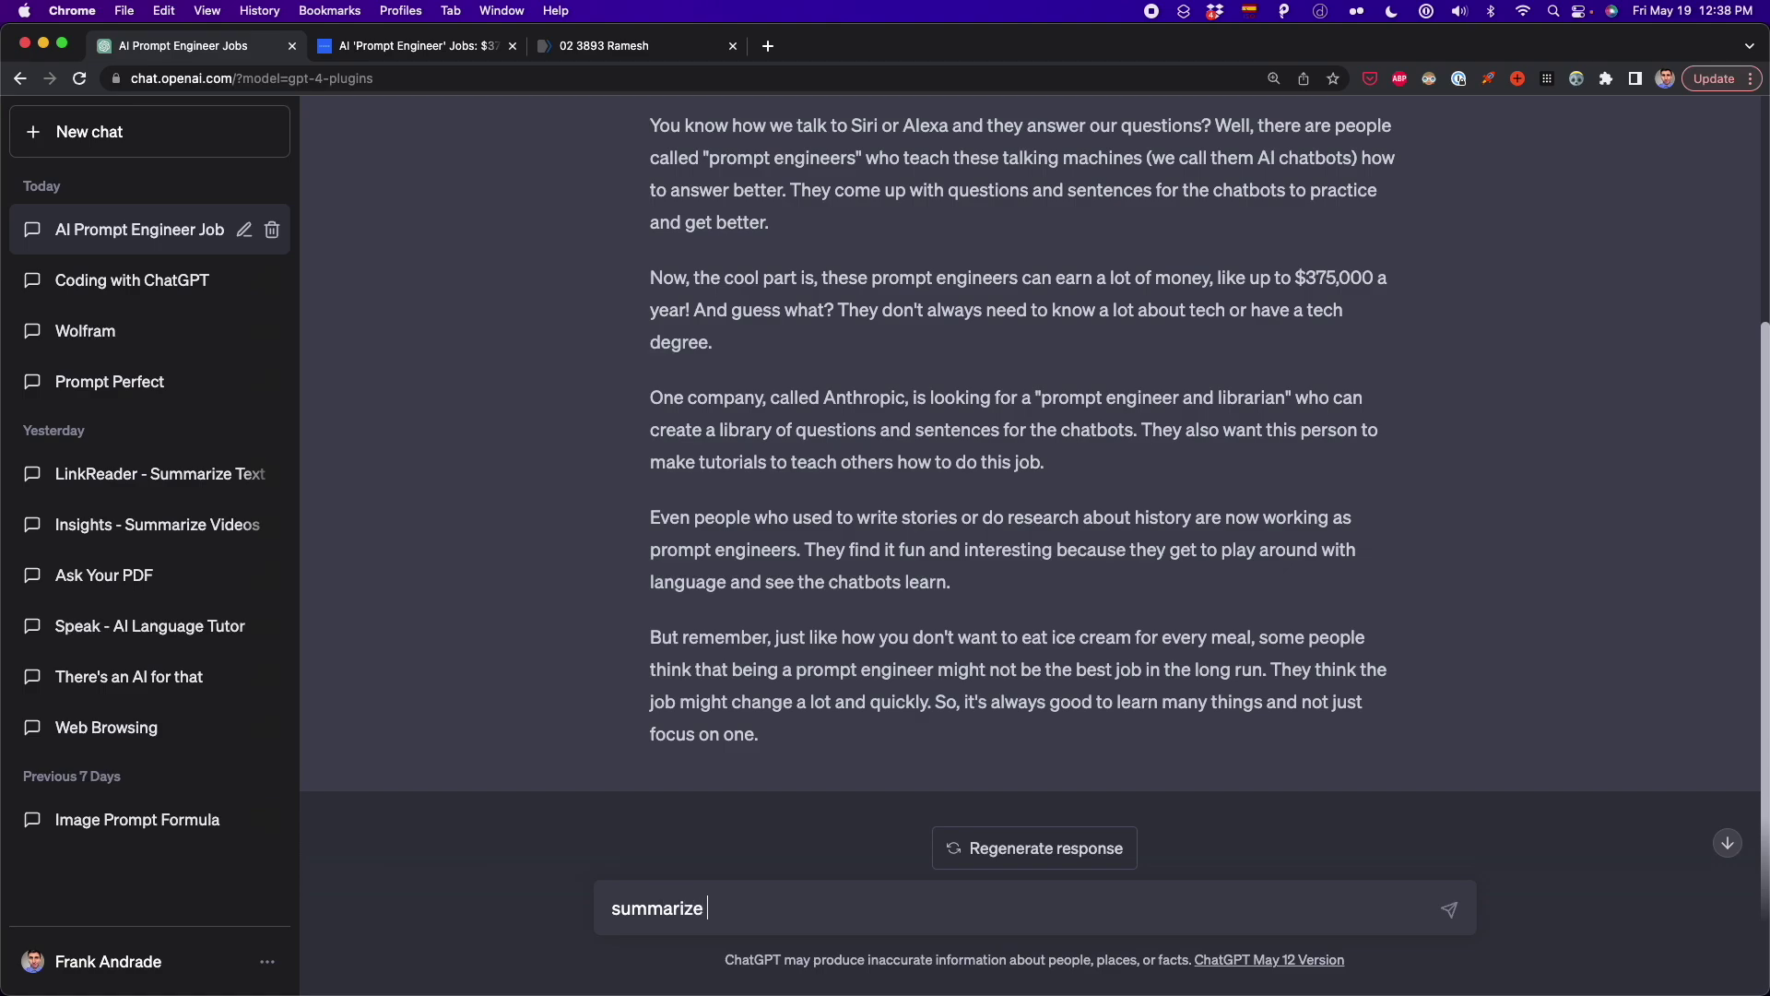
key("BackSpace")
key("BackSpace")
key("BackSpace")
type("pdf:")
key("super+v")
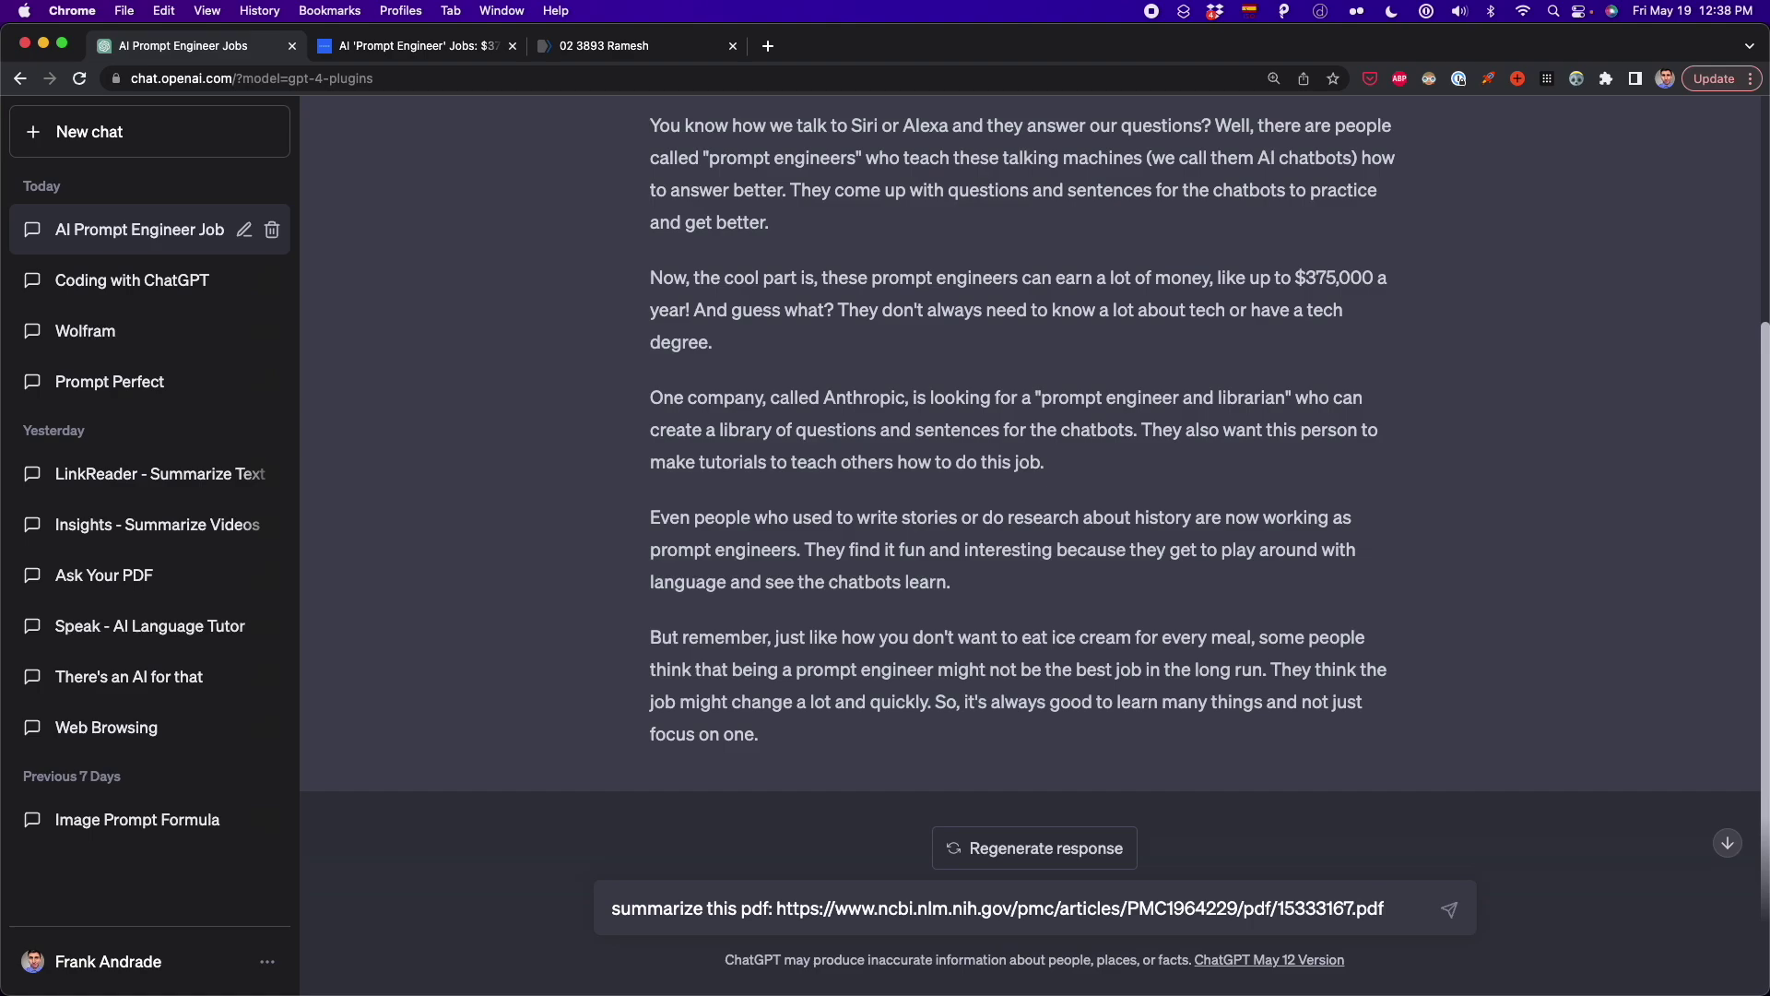
key("Return")
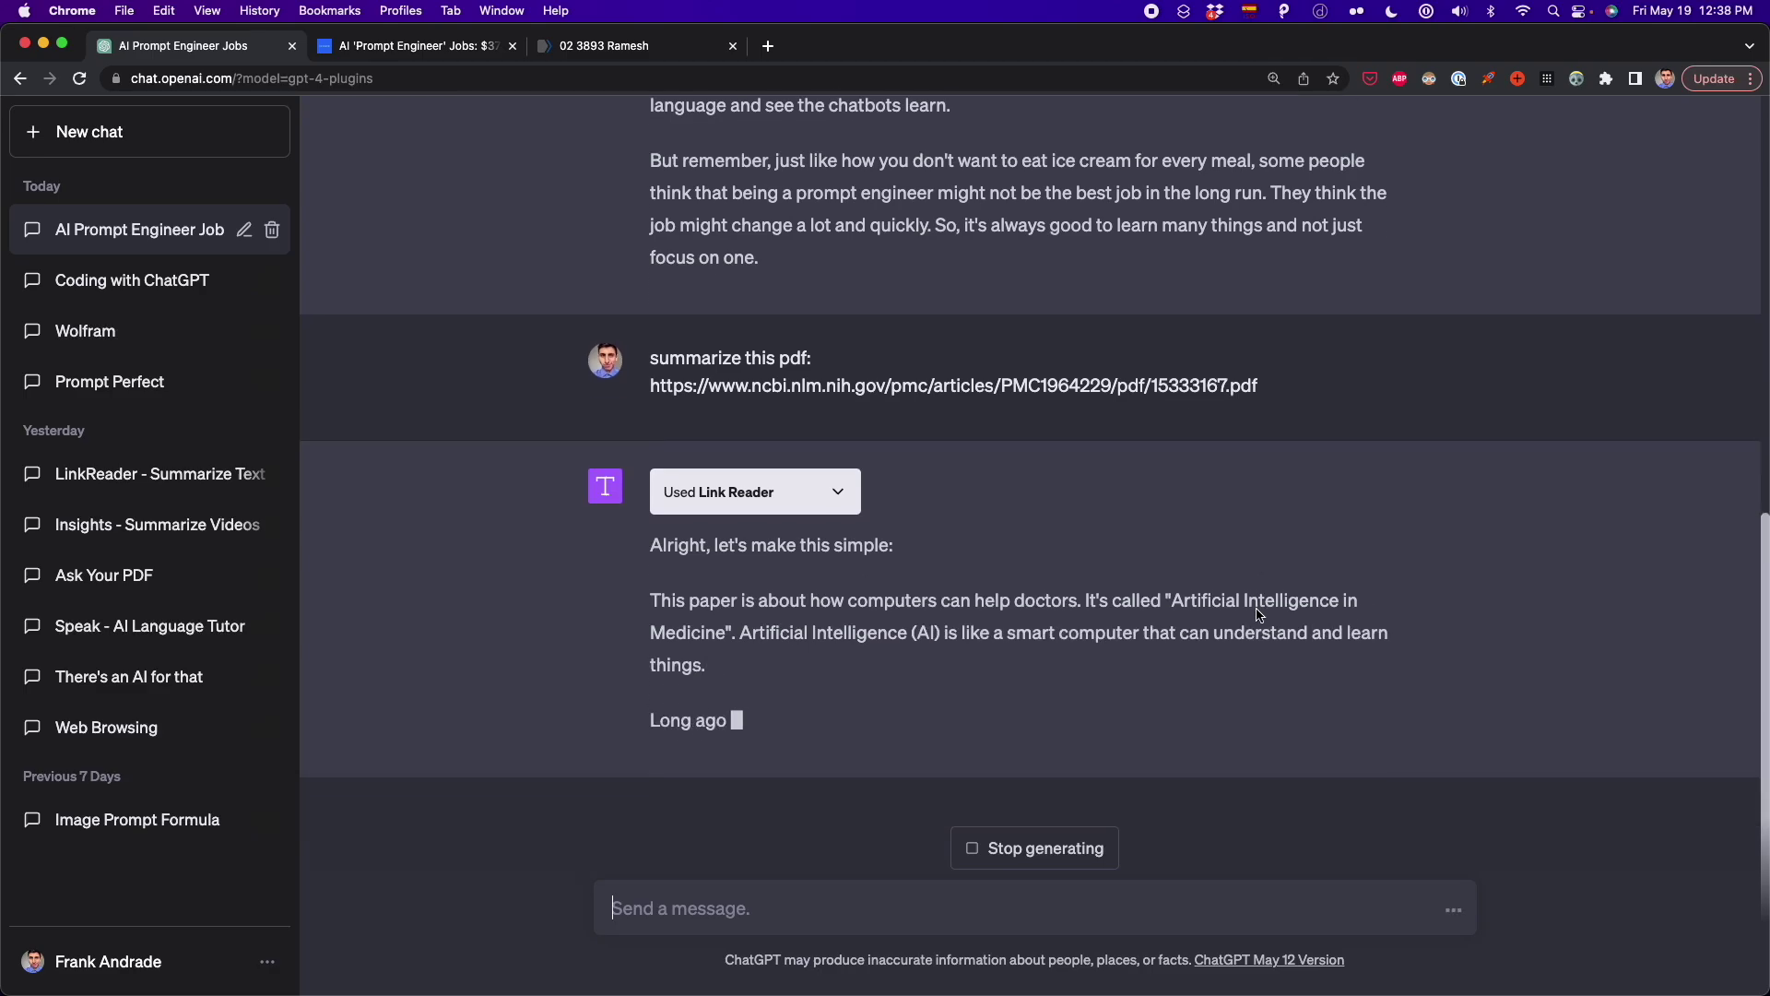
- Examine the "Artificial intelligence in medicine" PDF from its title to its conclusions, focusing on the abstract on page 1
left_click(638, 53)
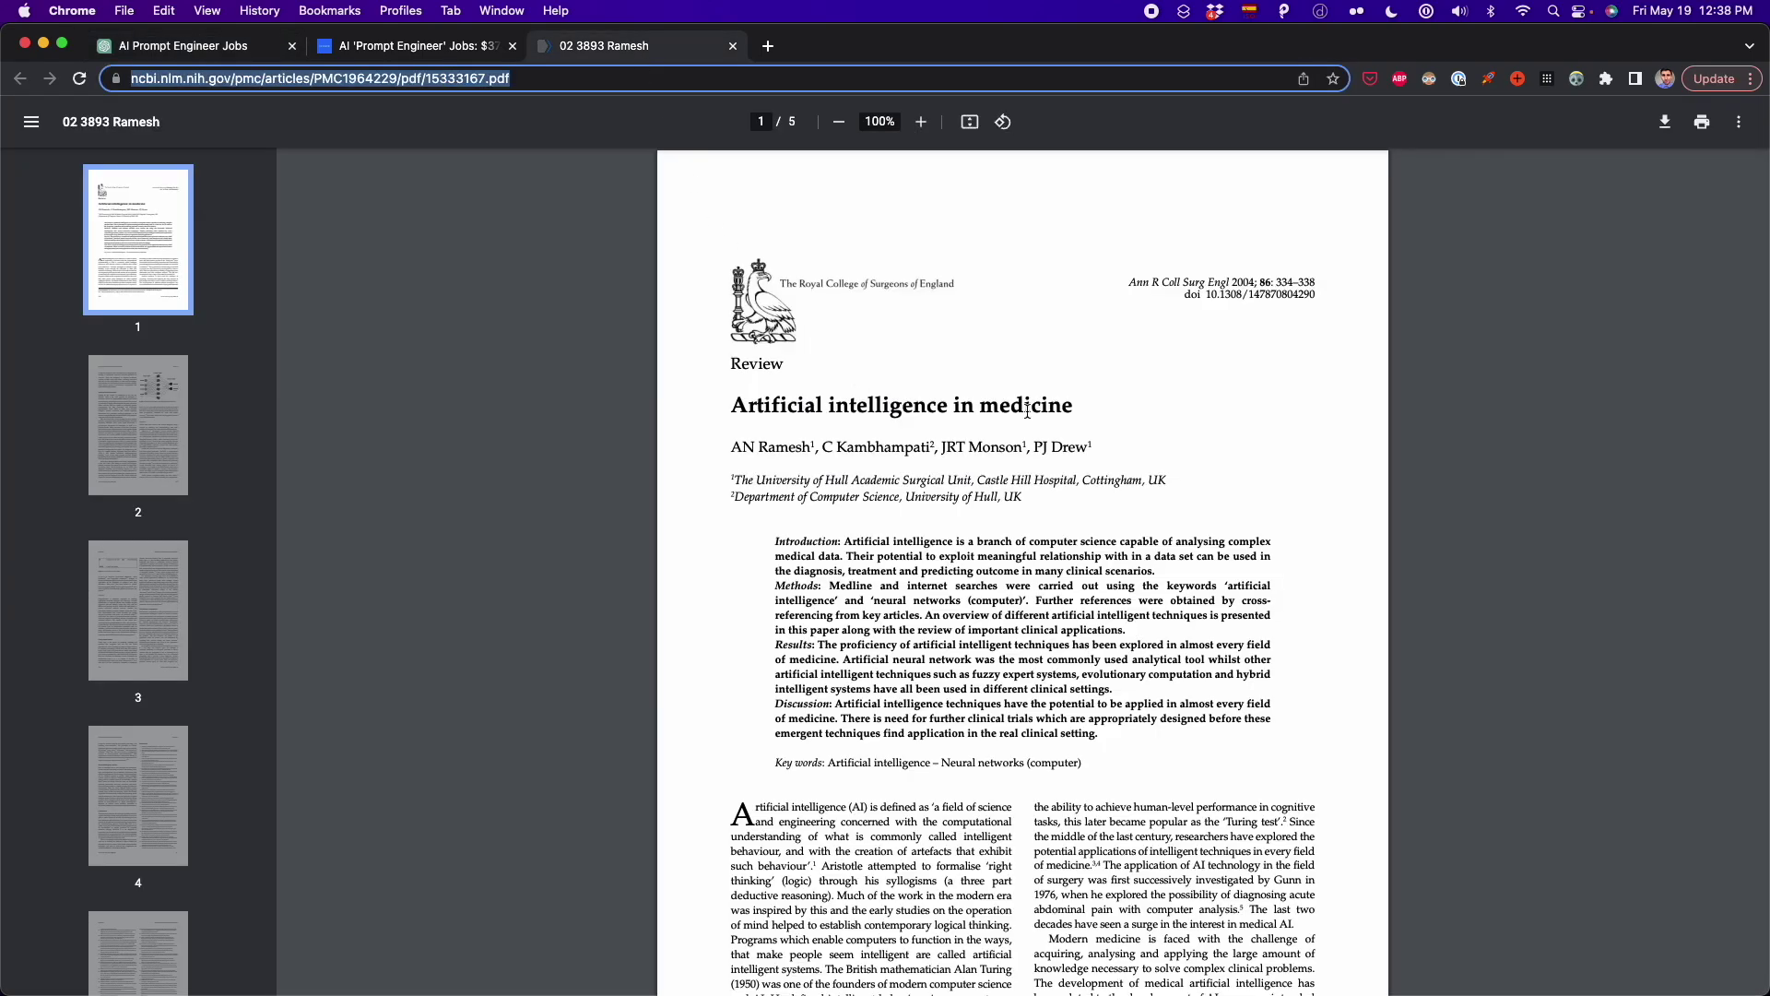
scroll(1017, 409, "up", 5)
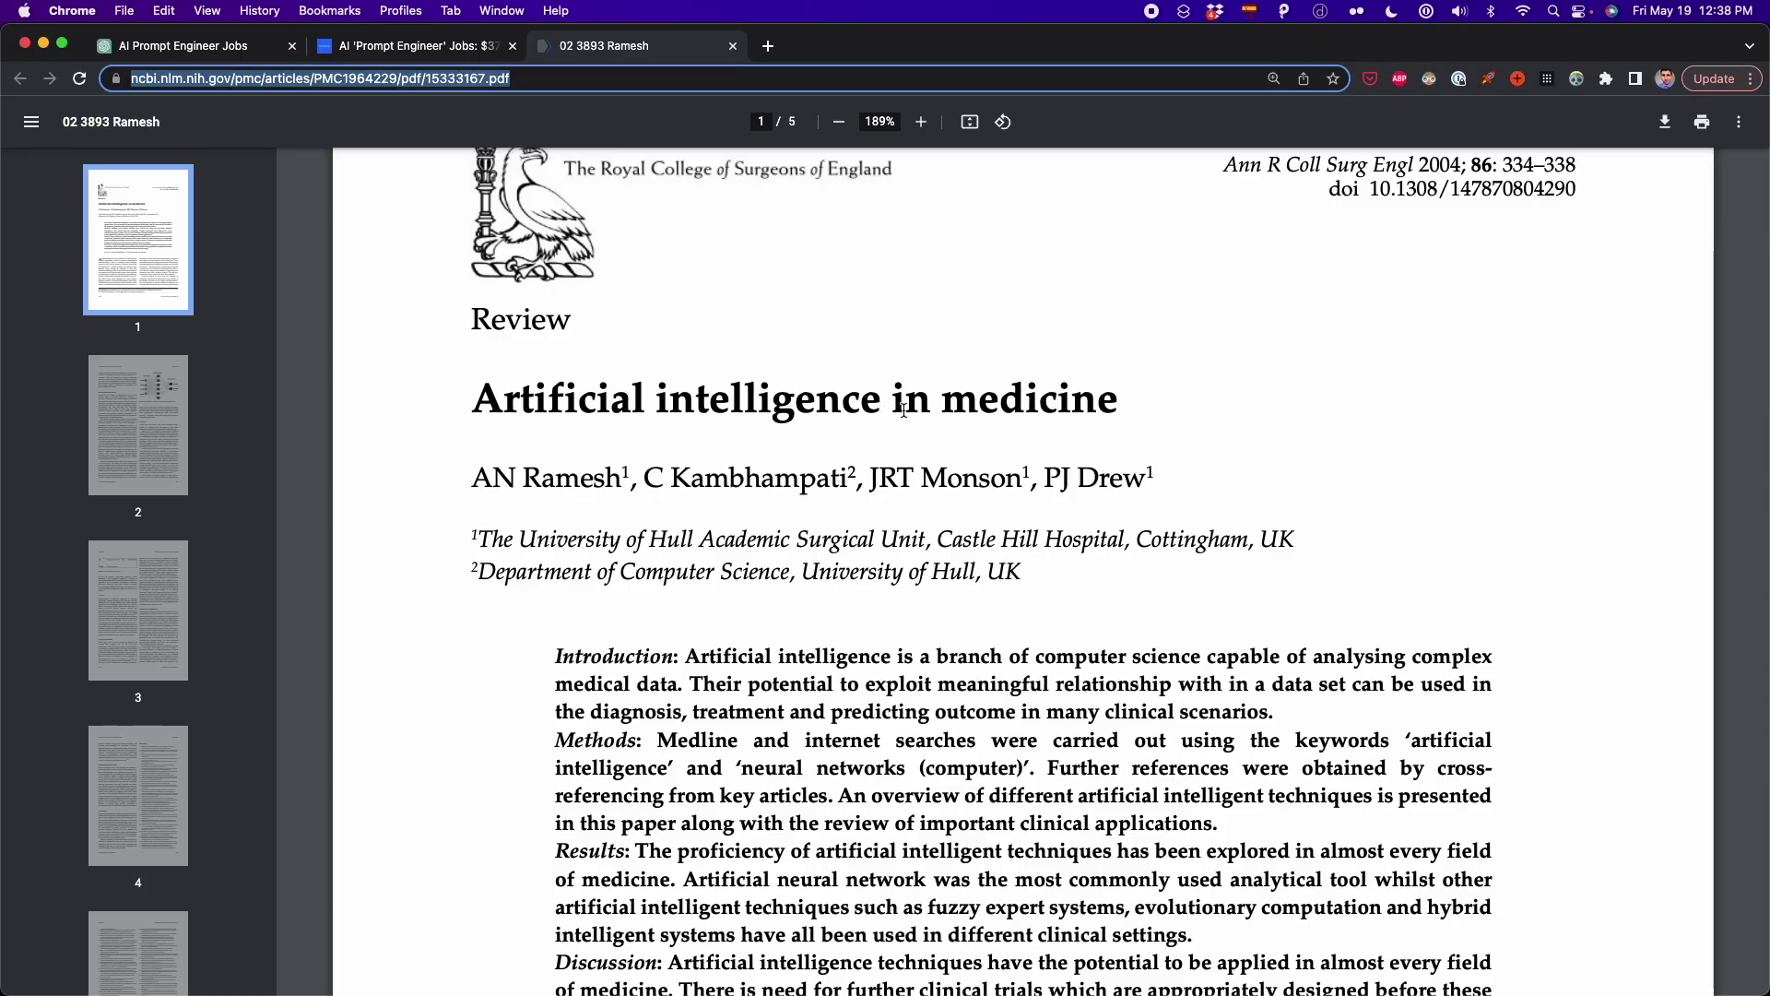
scroll(904, 409, "down", 4)
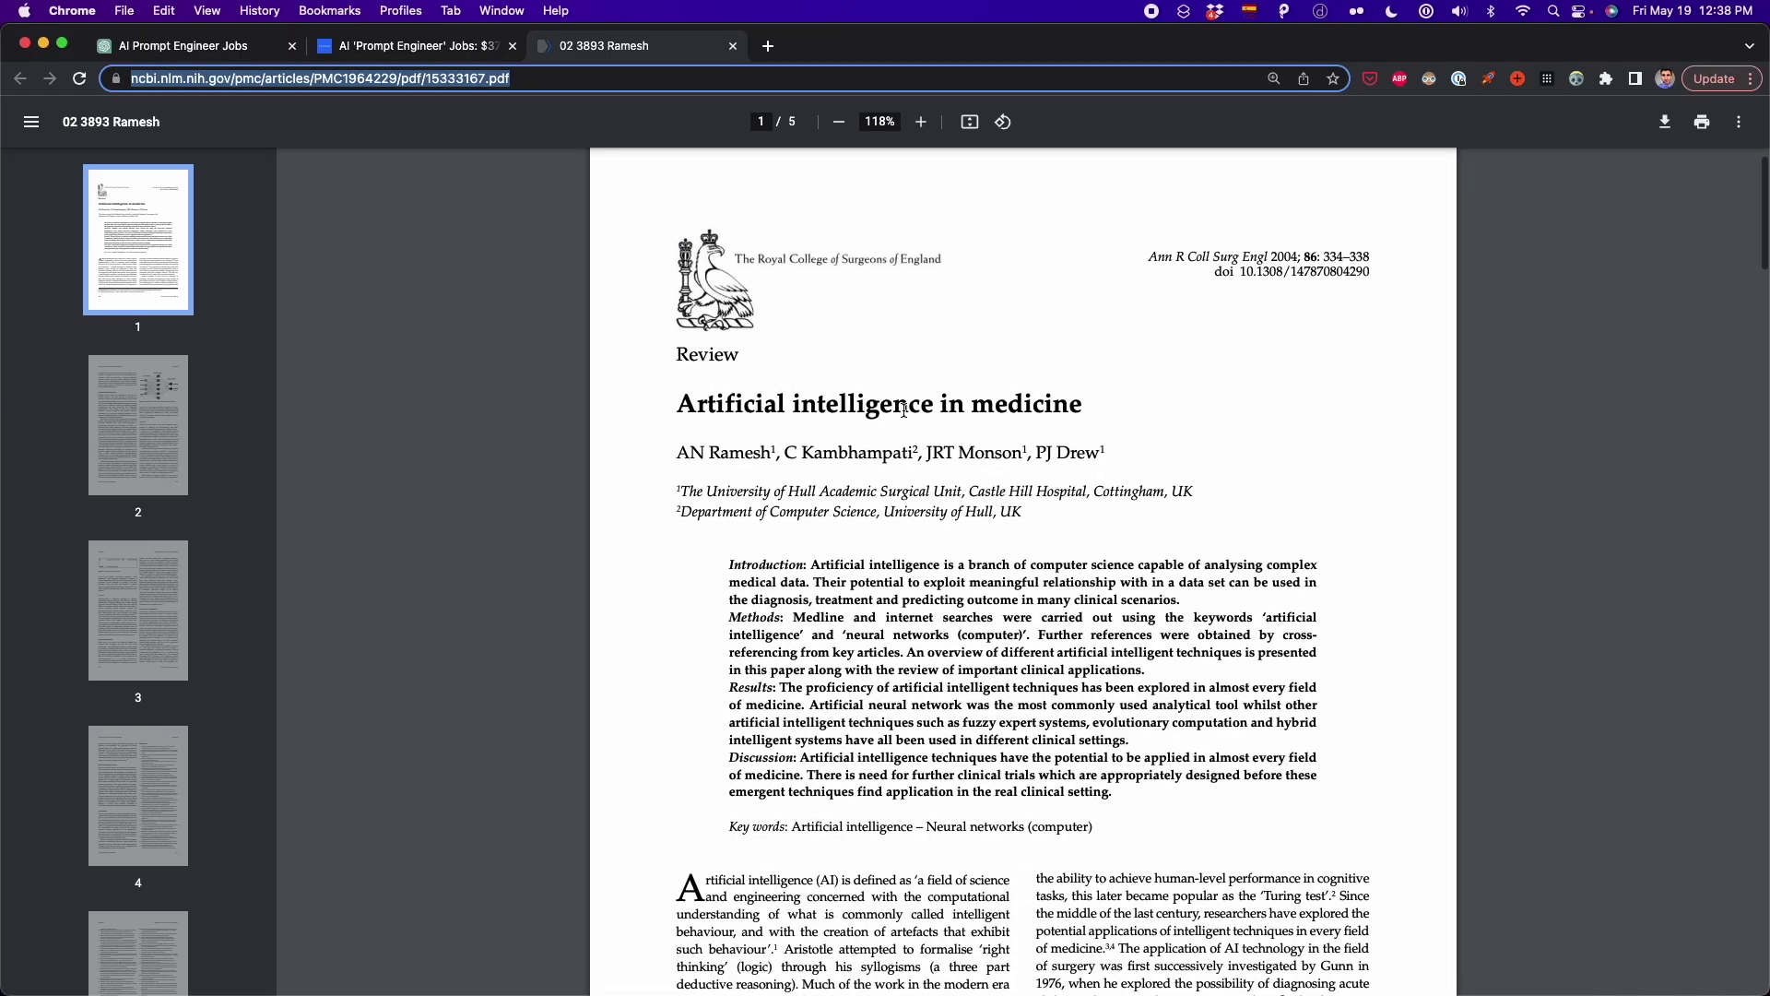
scroll(903, 409, "down", 20)
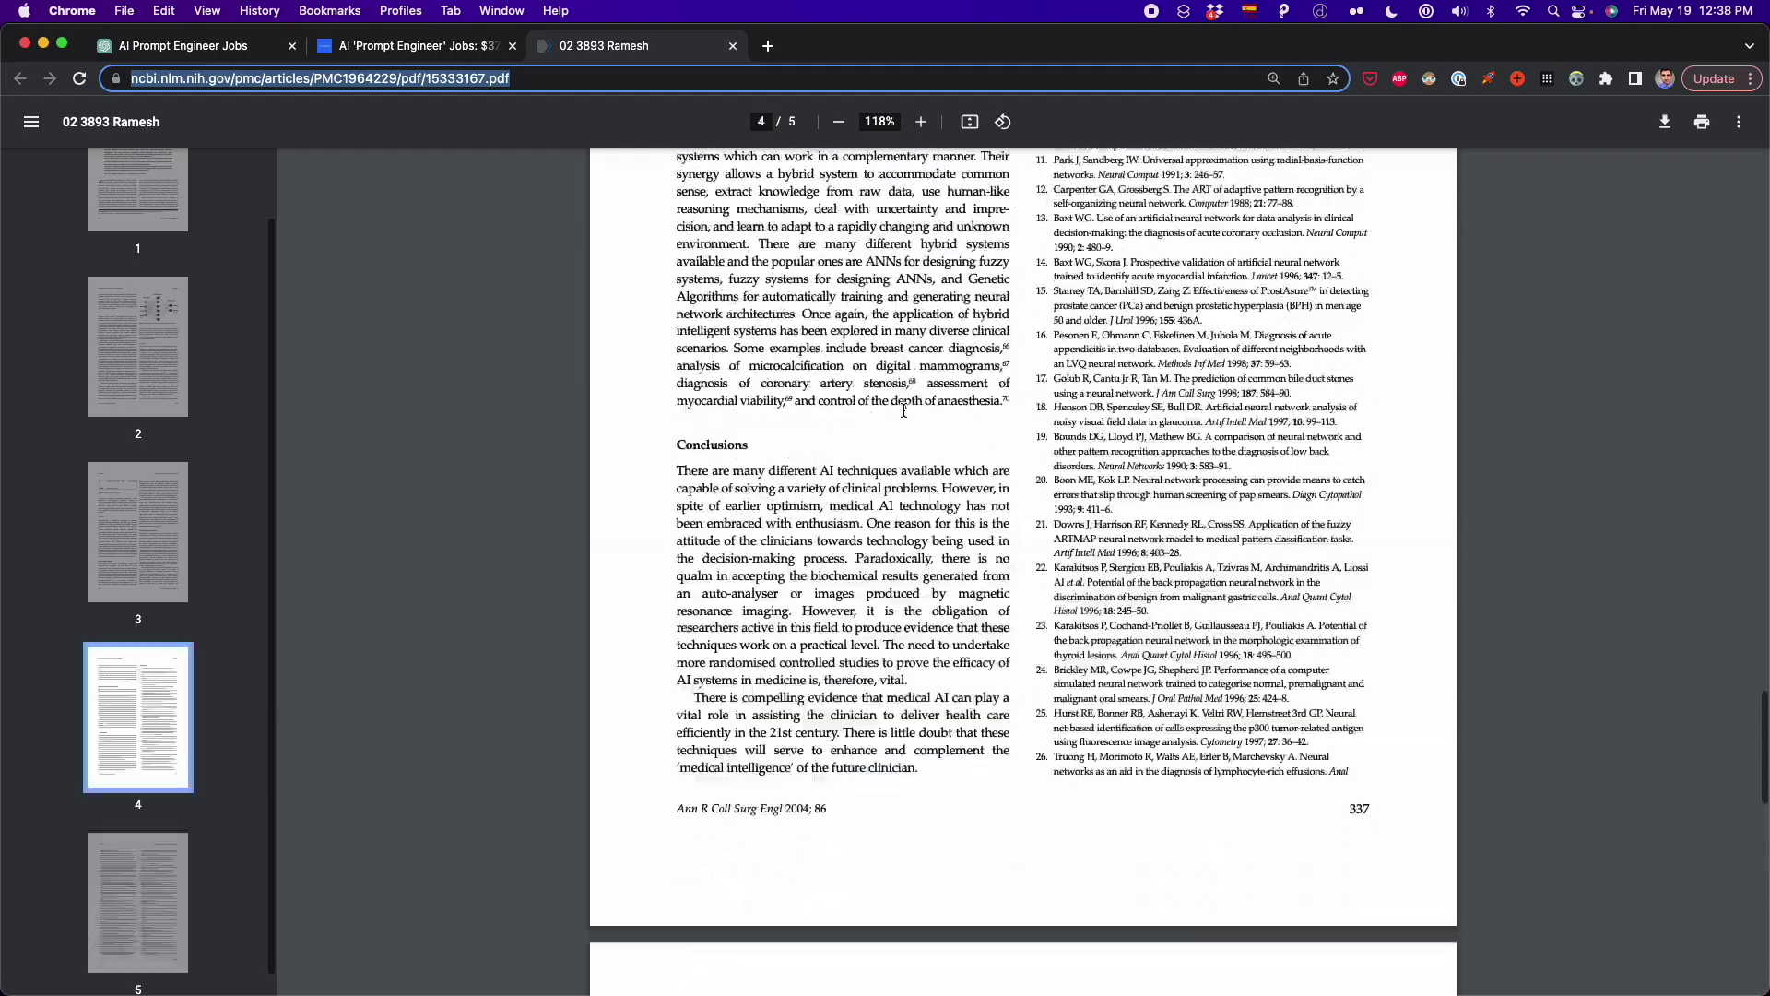
scroll(904, 410, "up", 20)
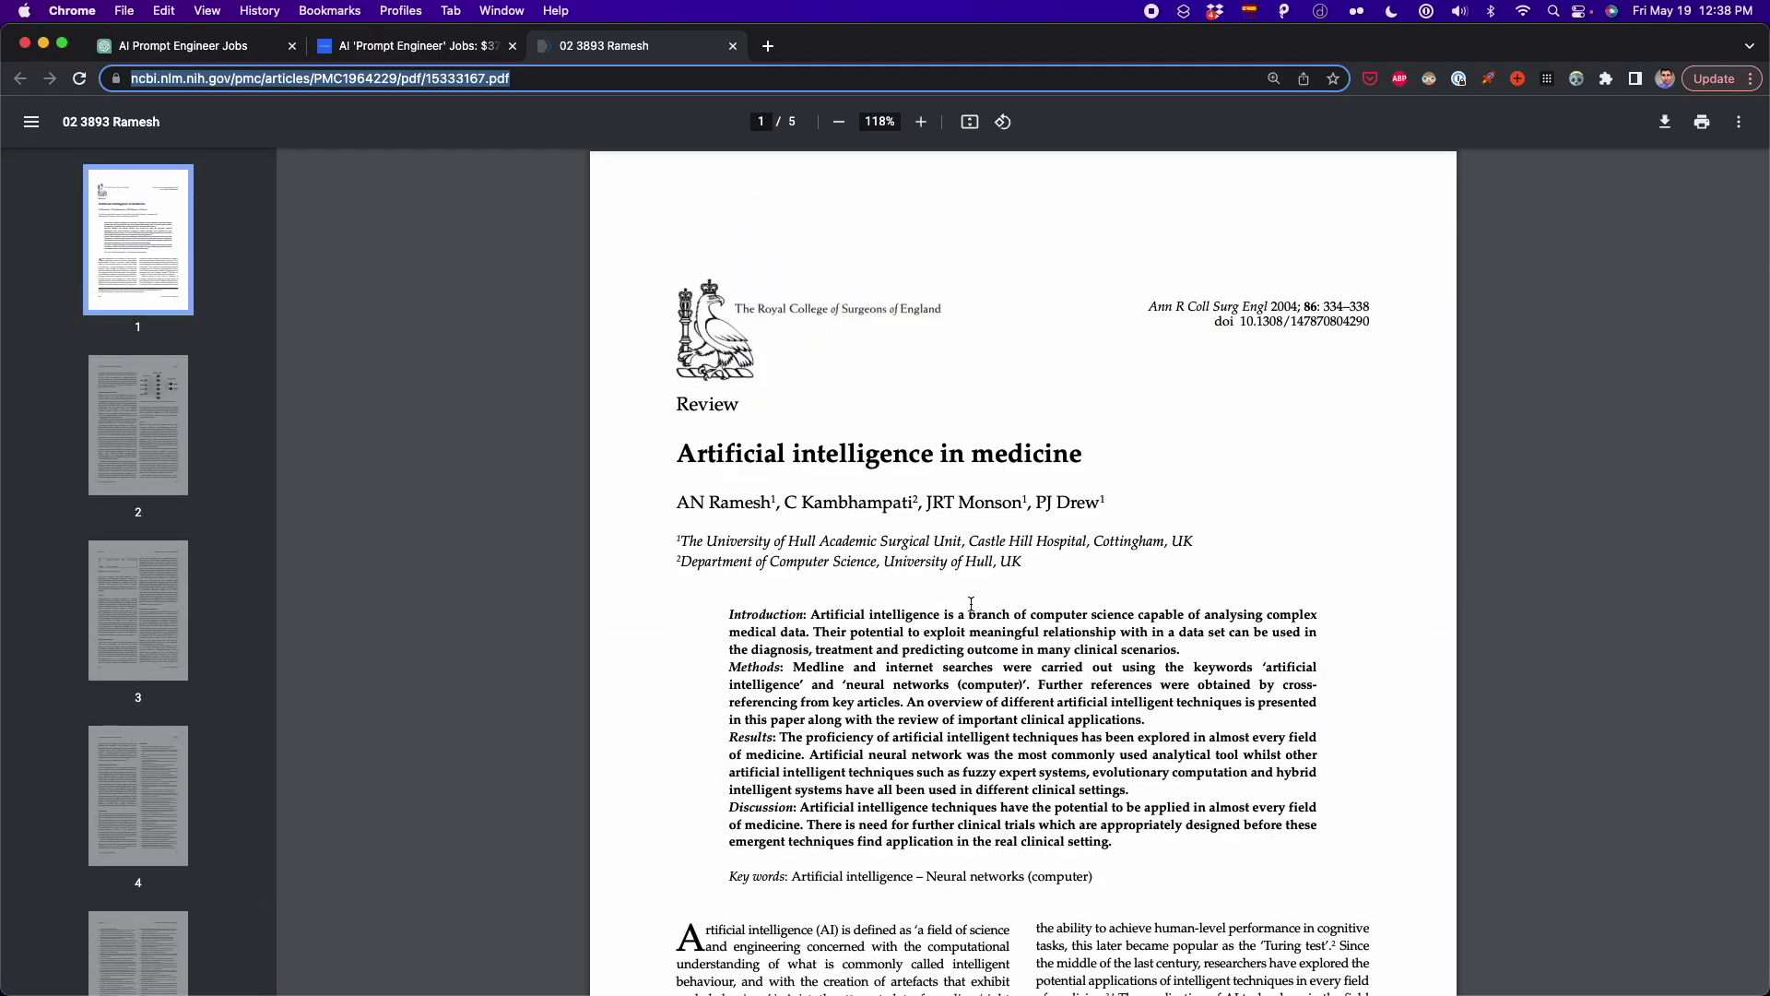
scroll(970, 604, "down", 2)
left_click_drag(1143, 650, 737, 443)
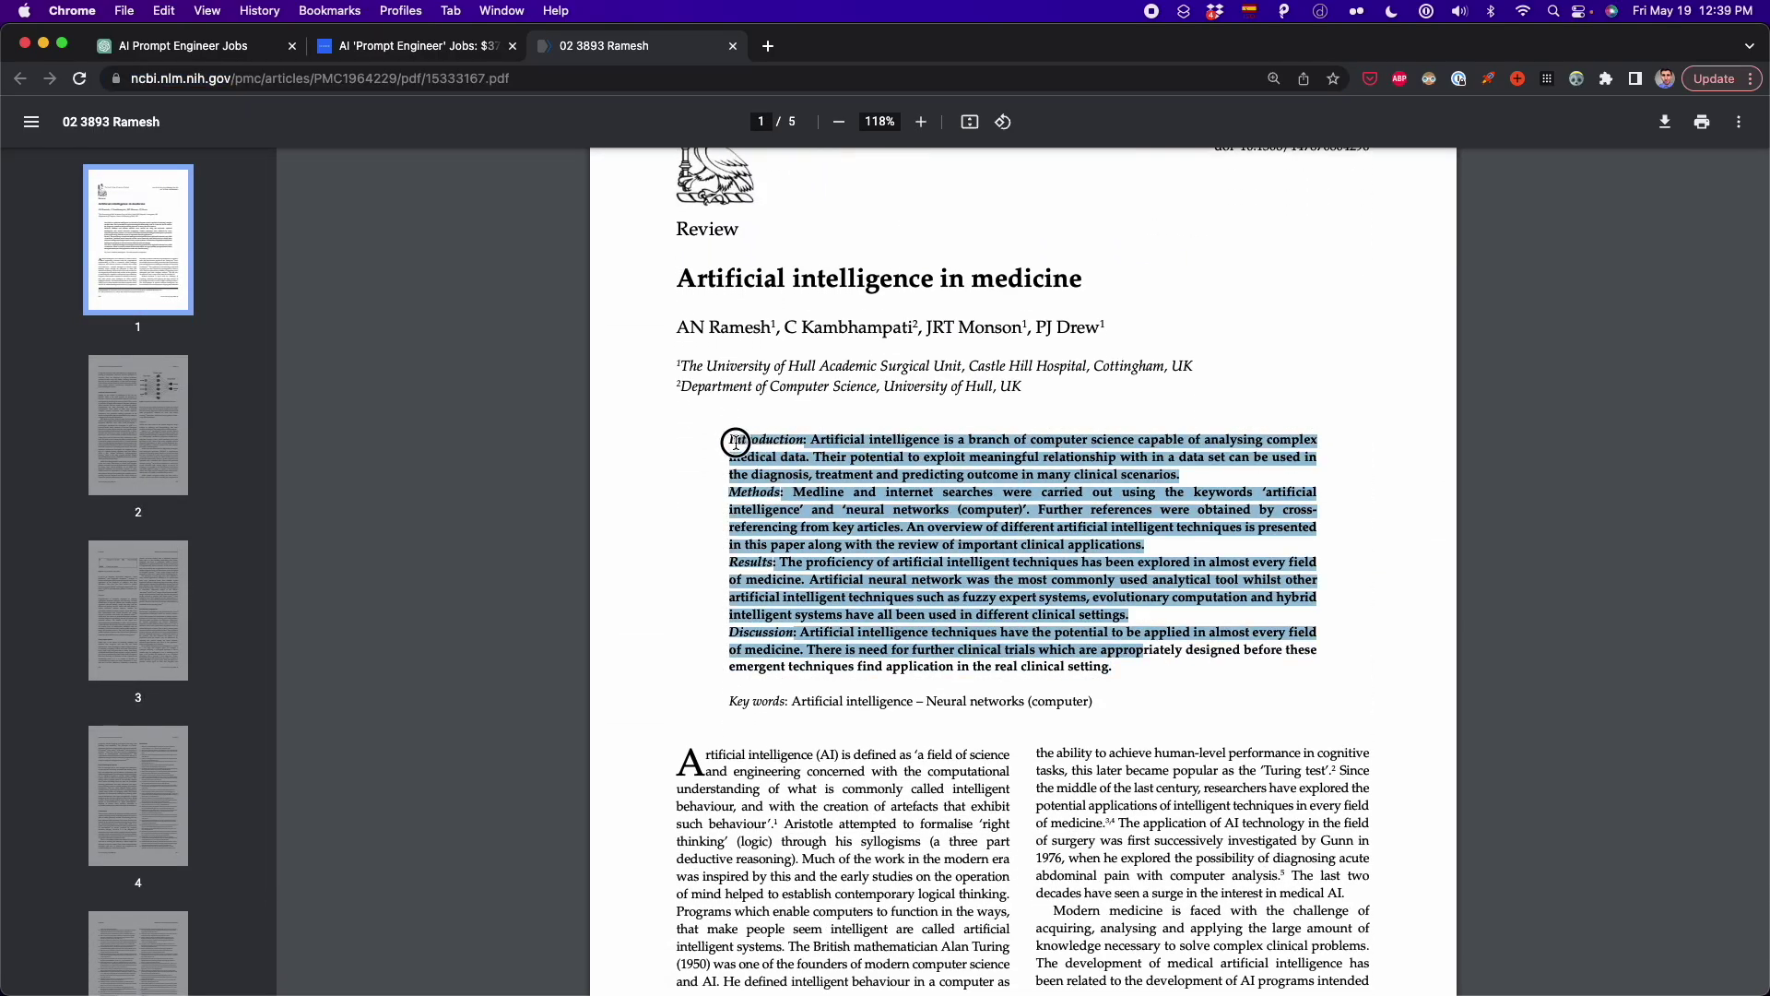
scroll(1034, 482, "up", 5)
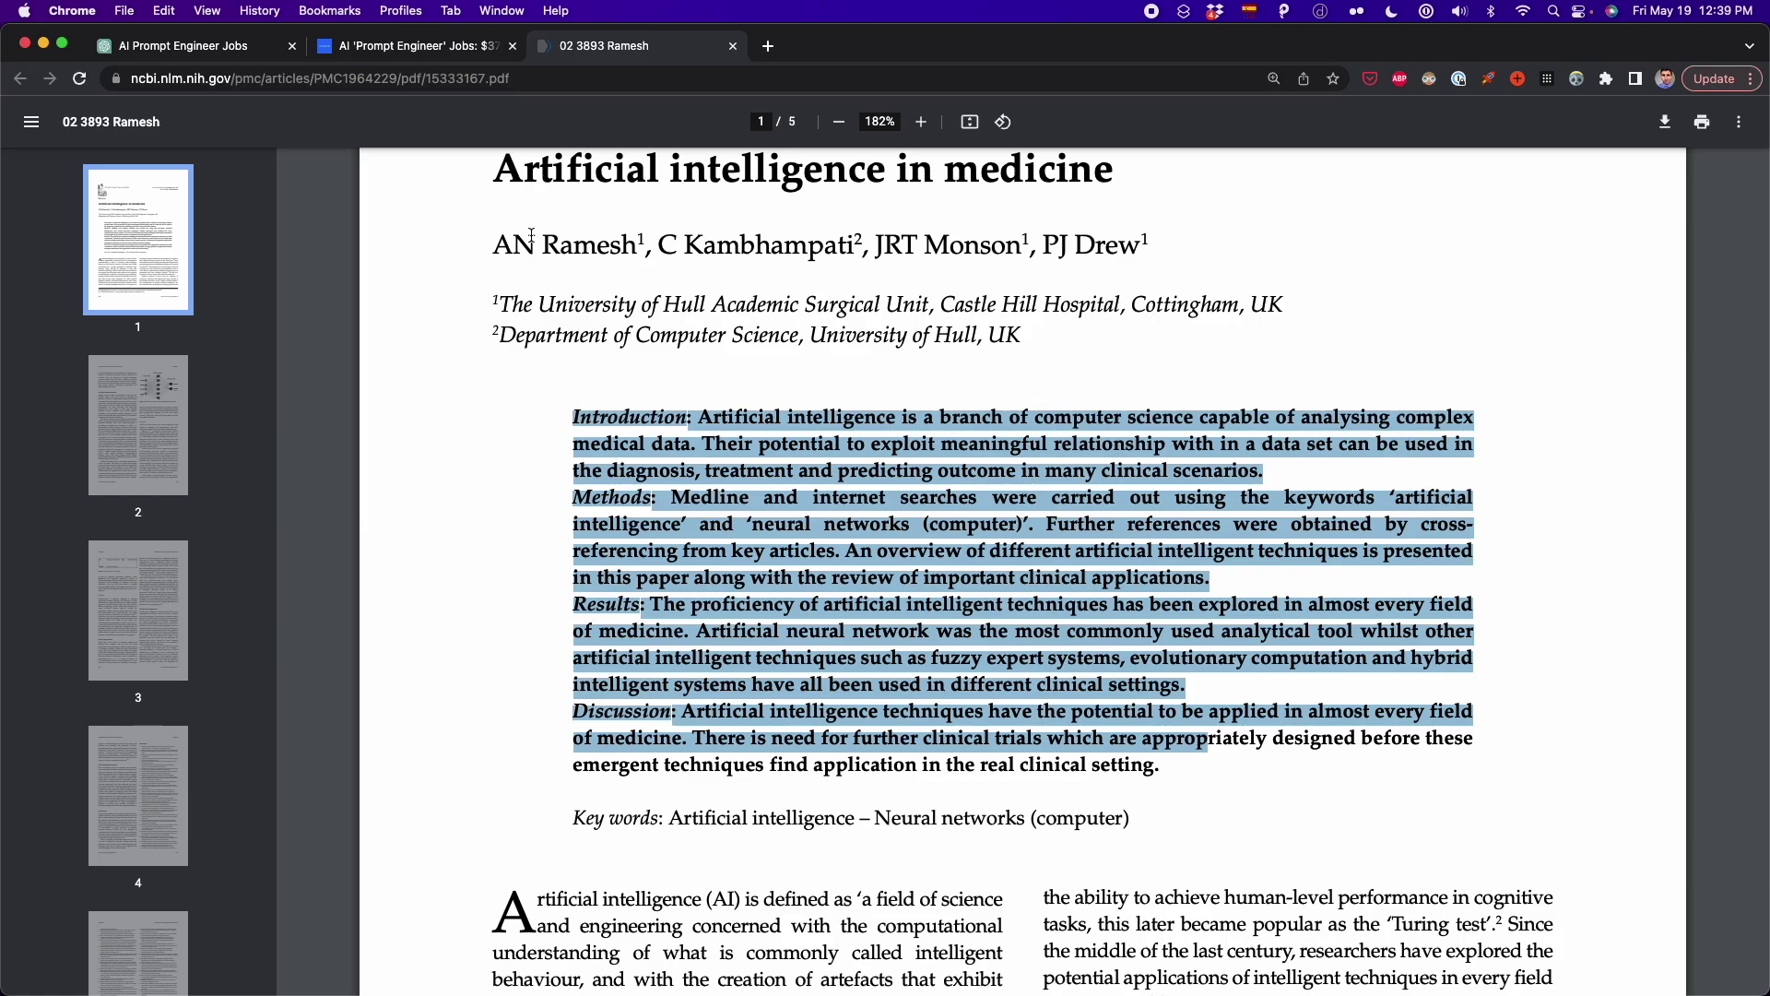
- Return to the ChatGPT conversation and read through the generated PDF summary
left_click(189, 45)
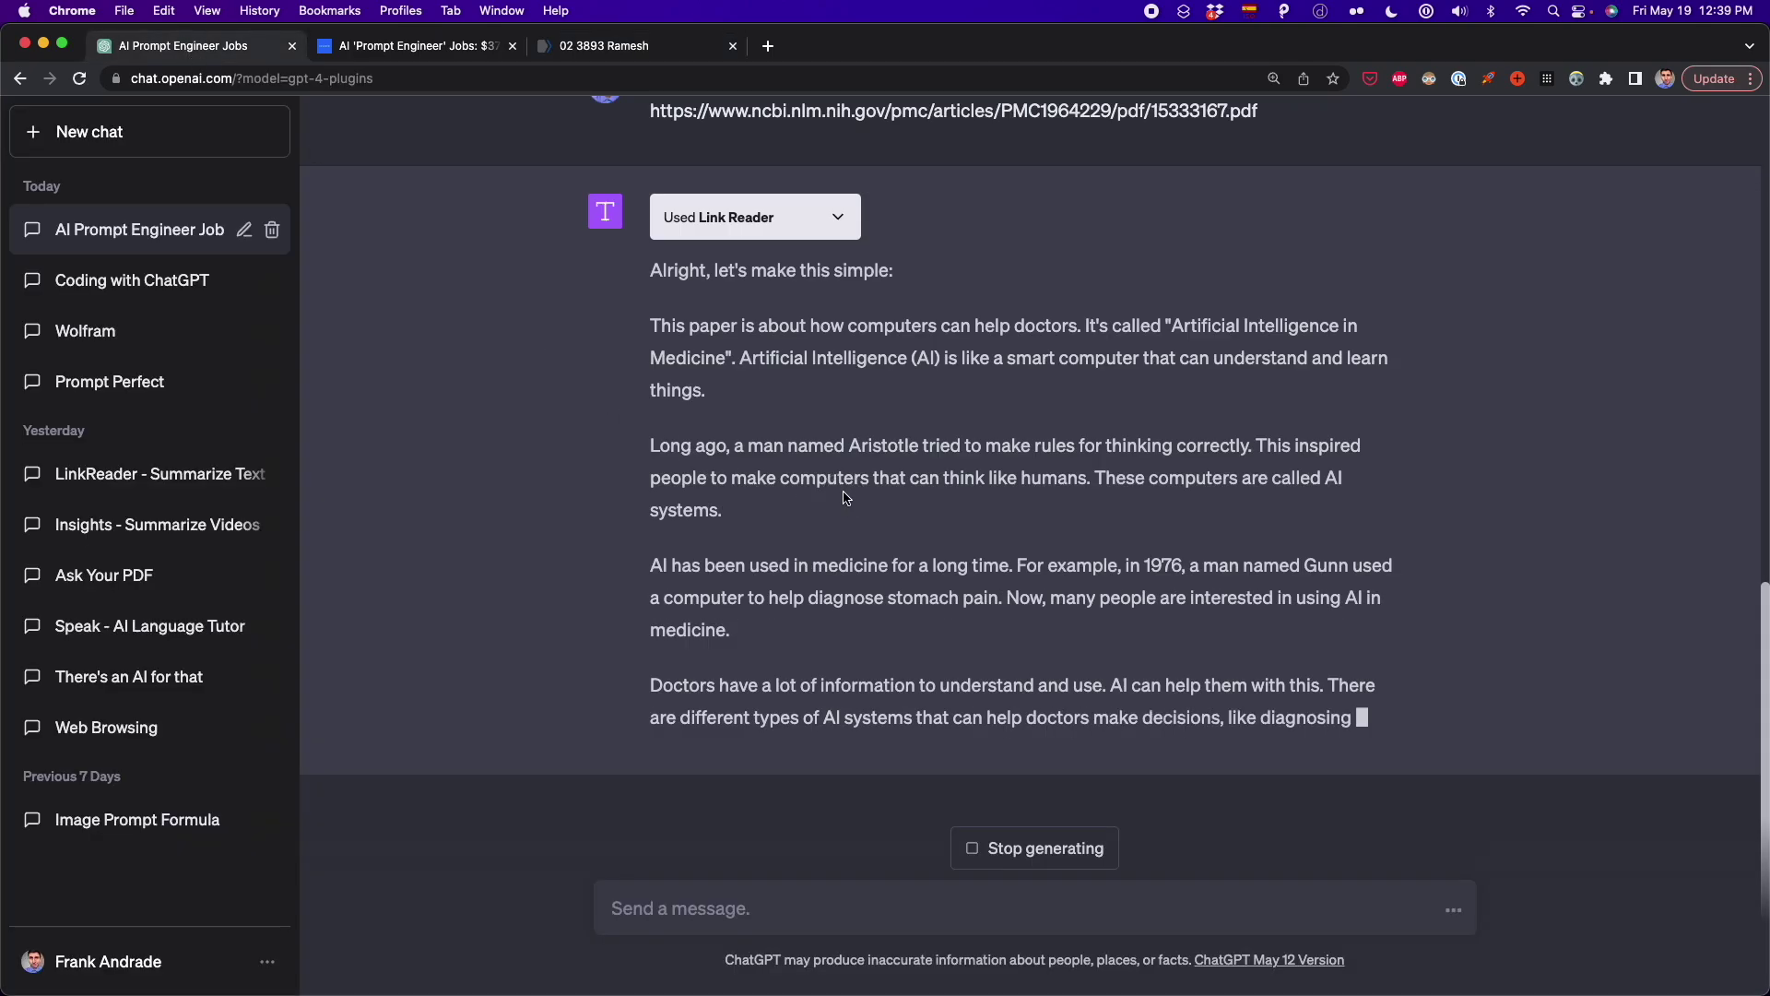
scroll(820, 489, "up", 3)
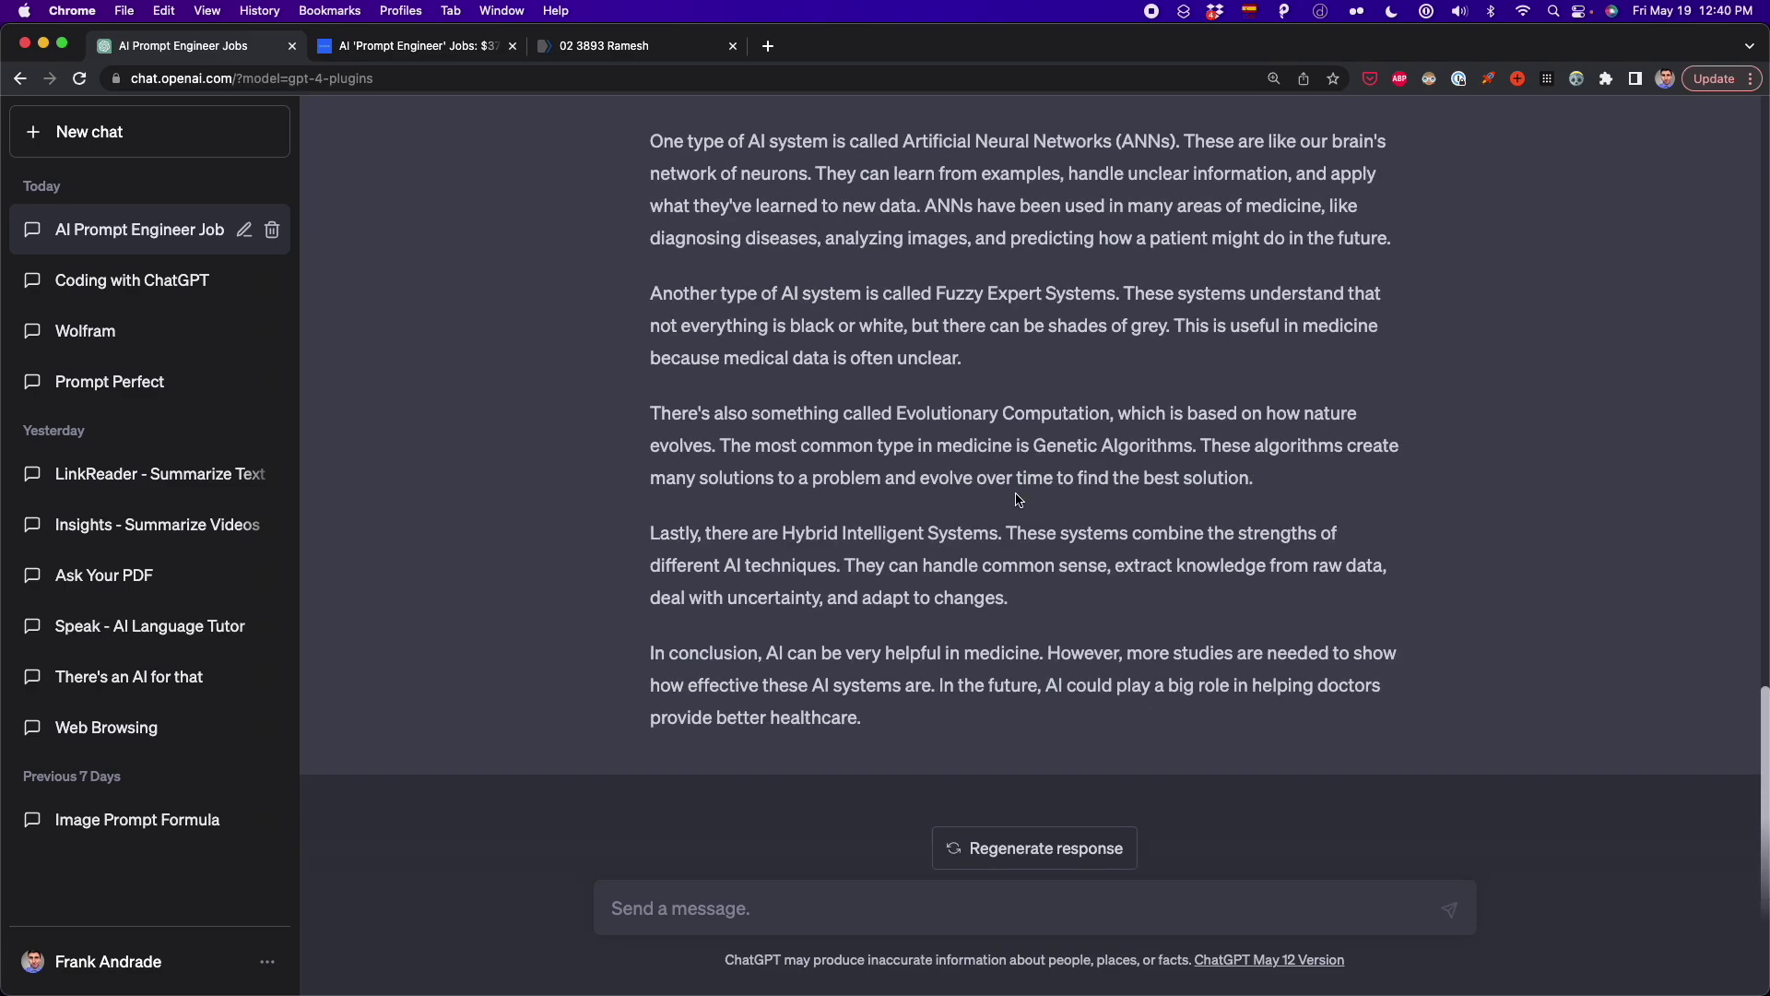
scroll(1019, 501, "up", 10)
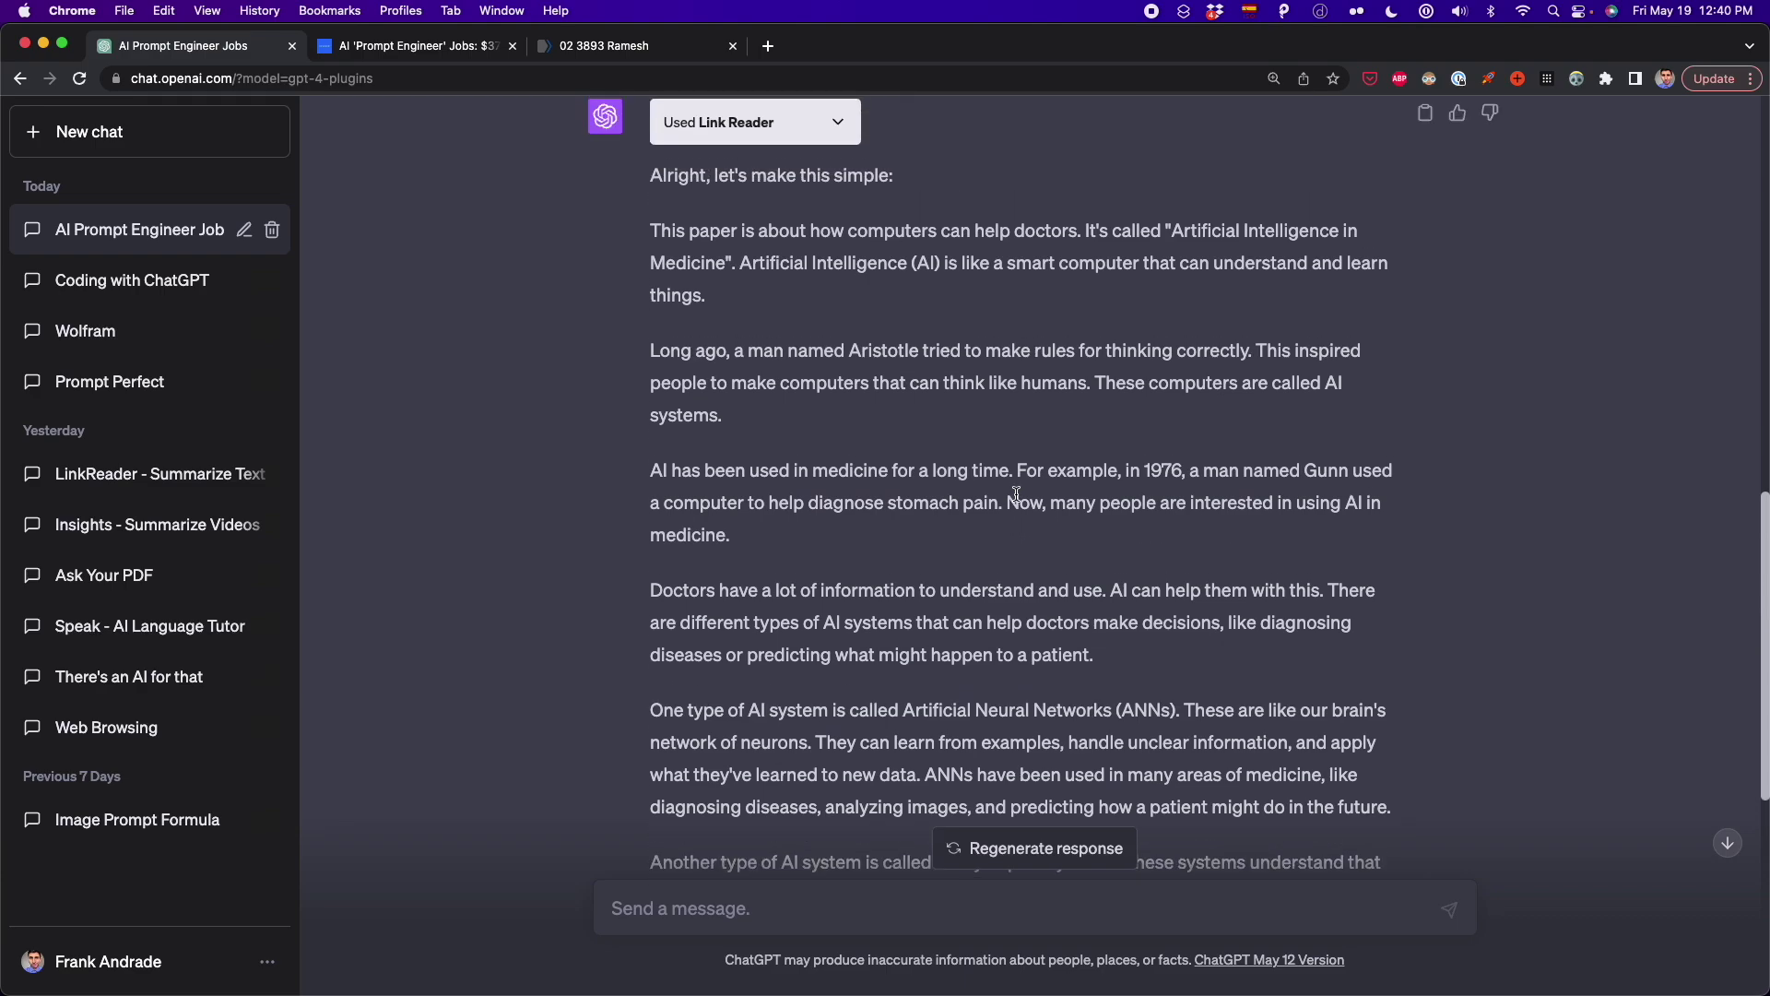
scroll(1017, 496, "up", 4)
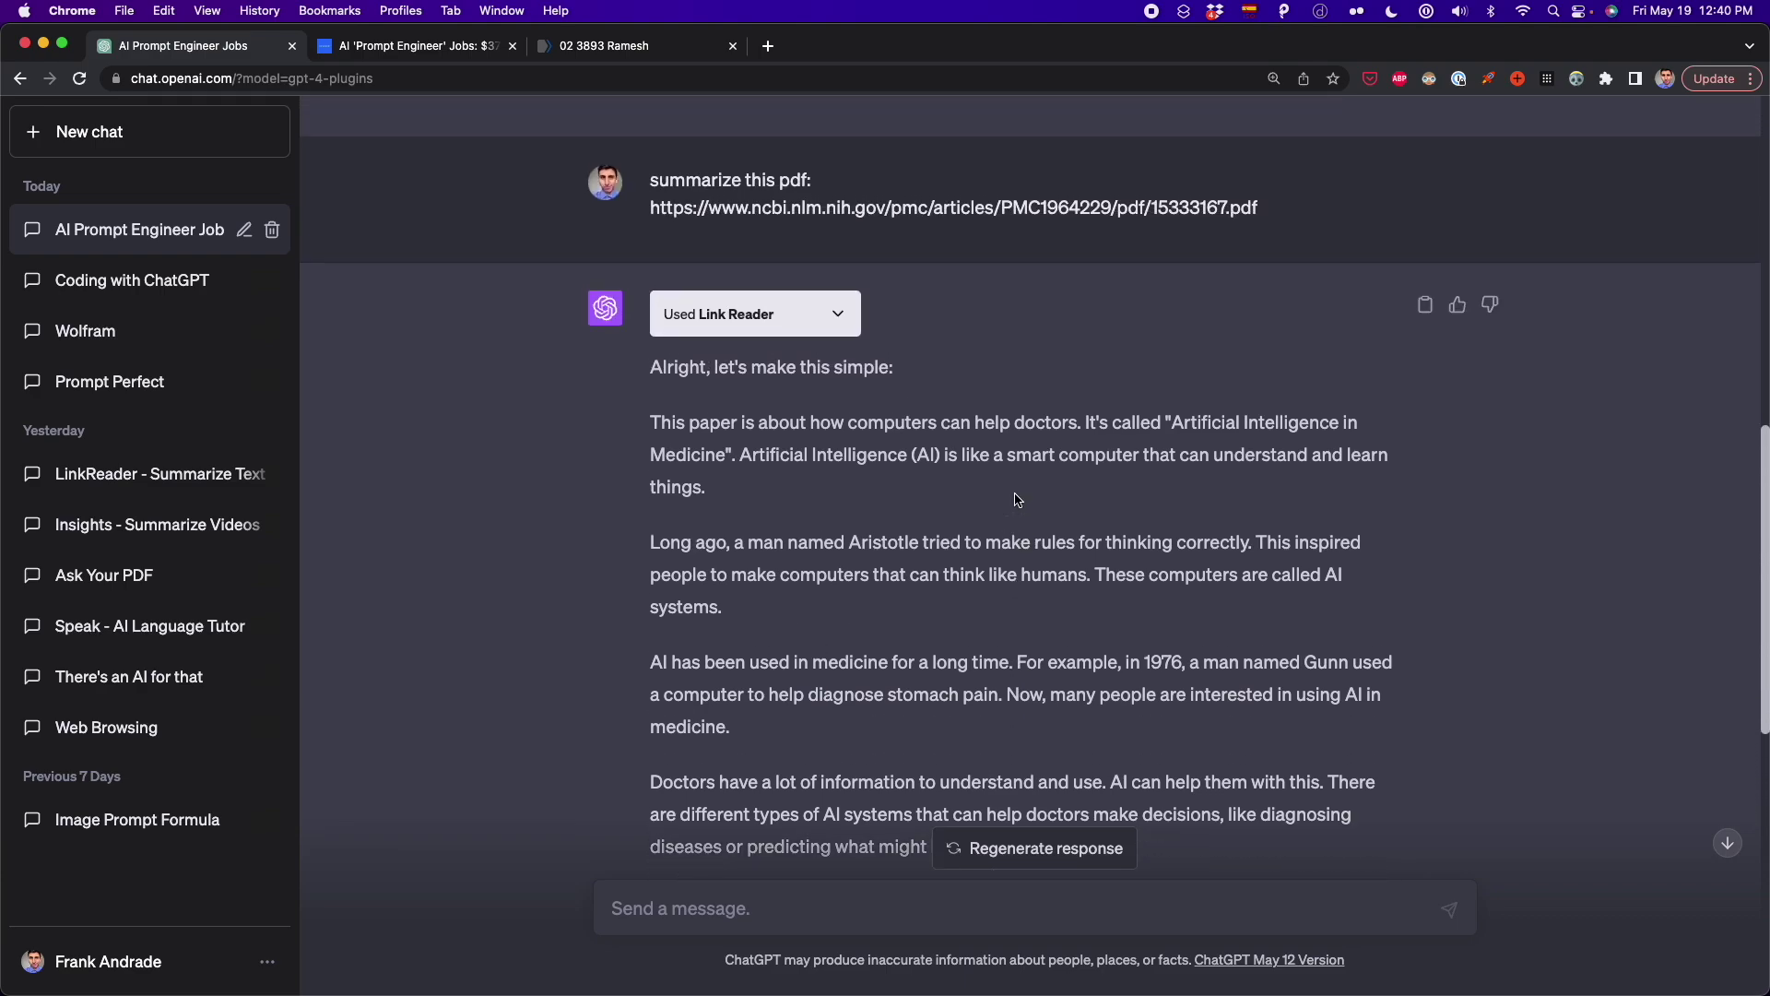
scroll(1017, 500, "down", 1)
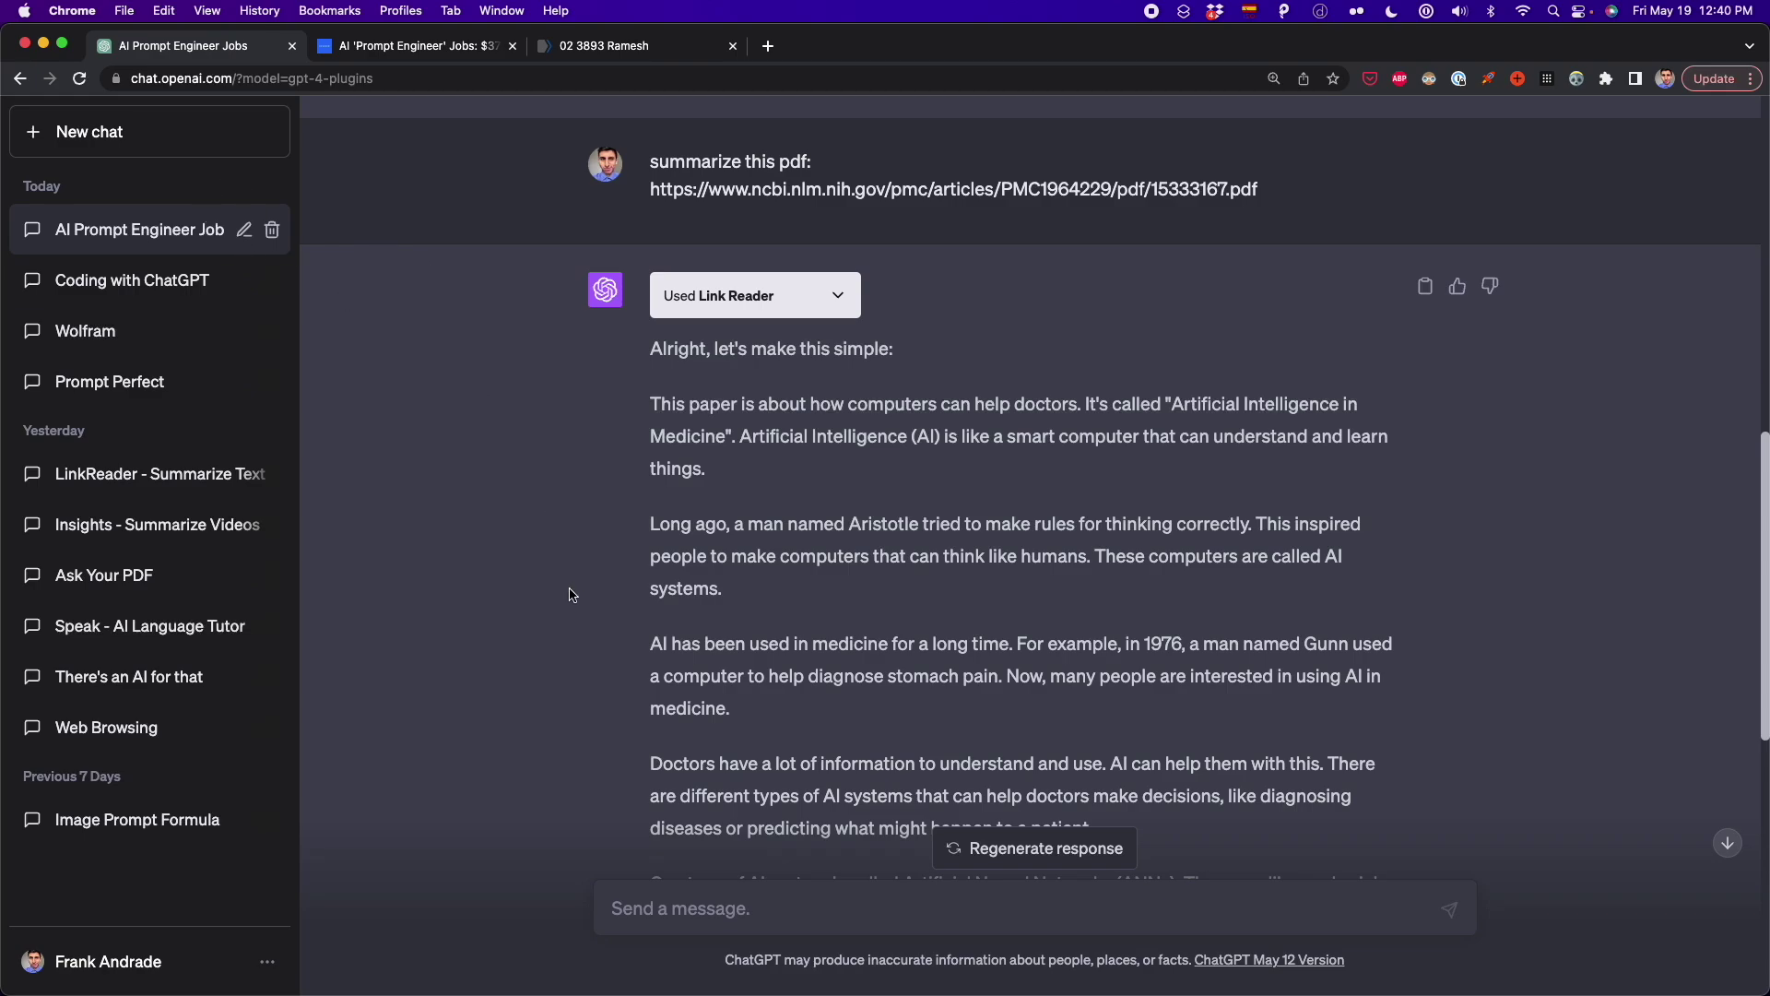
- Start a new GPT-4 chat with the AskYourPDF plugin enabled and Link Reader disabled
left_click(235, 135)
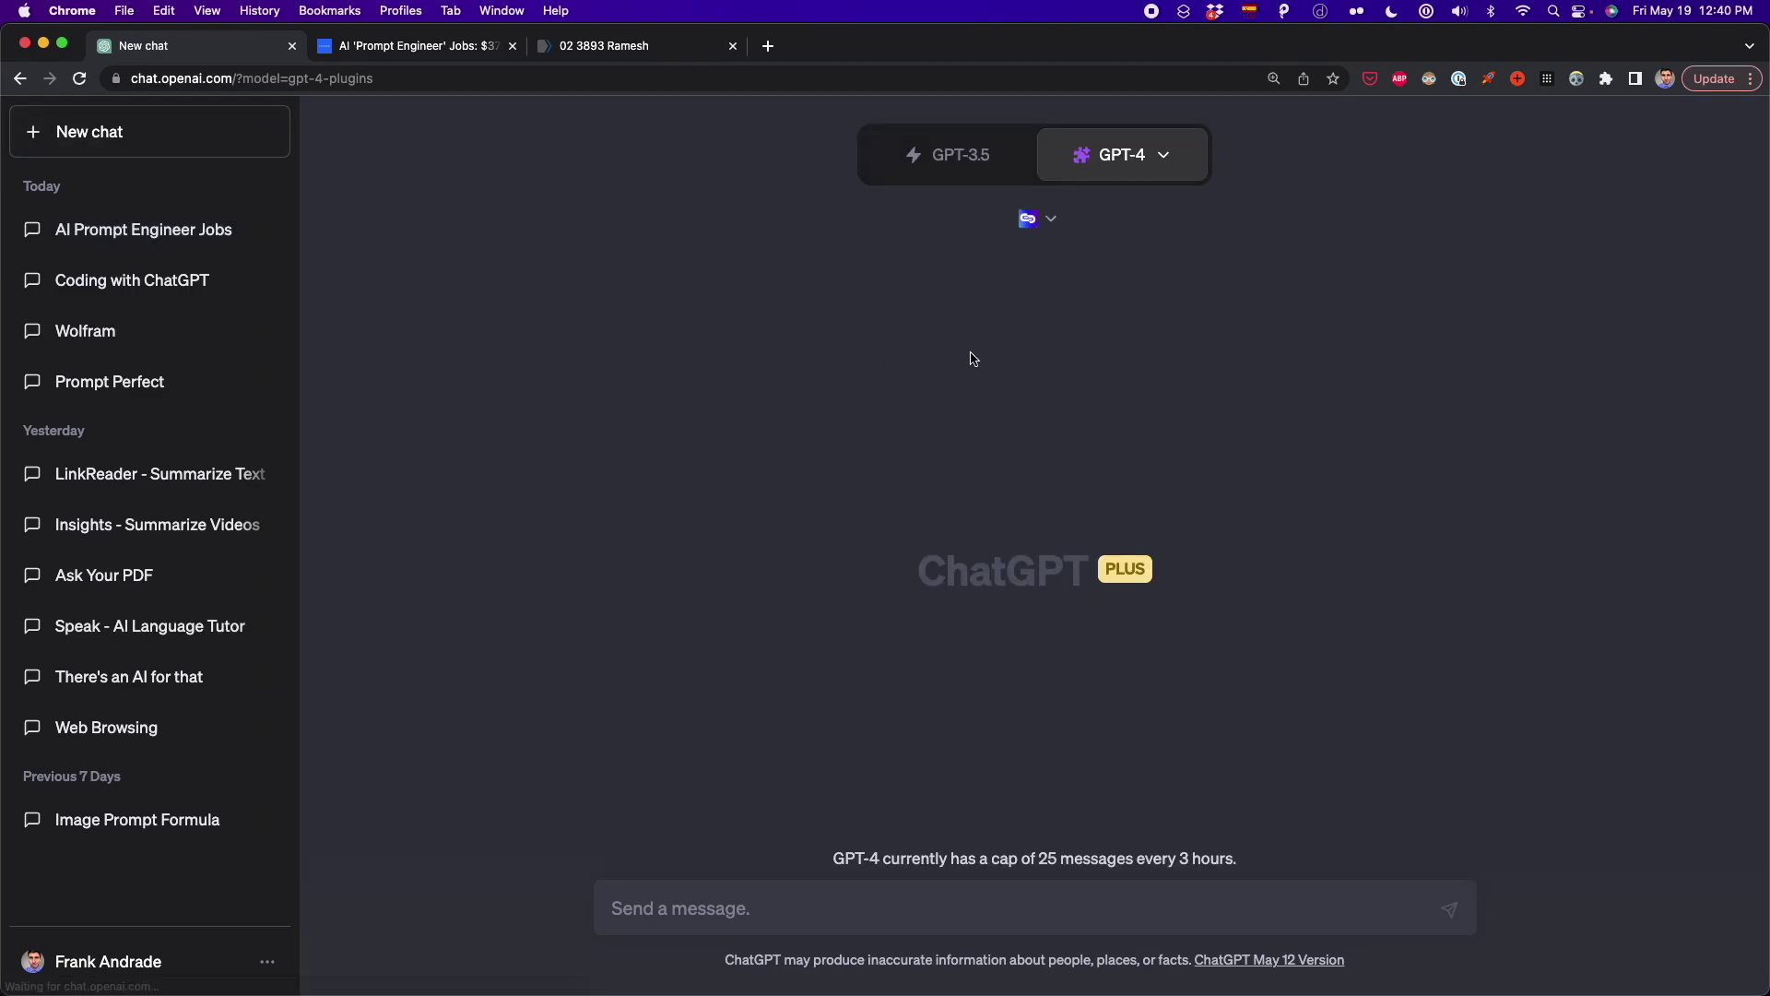
left_click(1029, 219)
left_click(1062, 381)
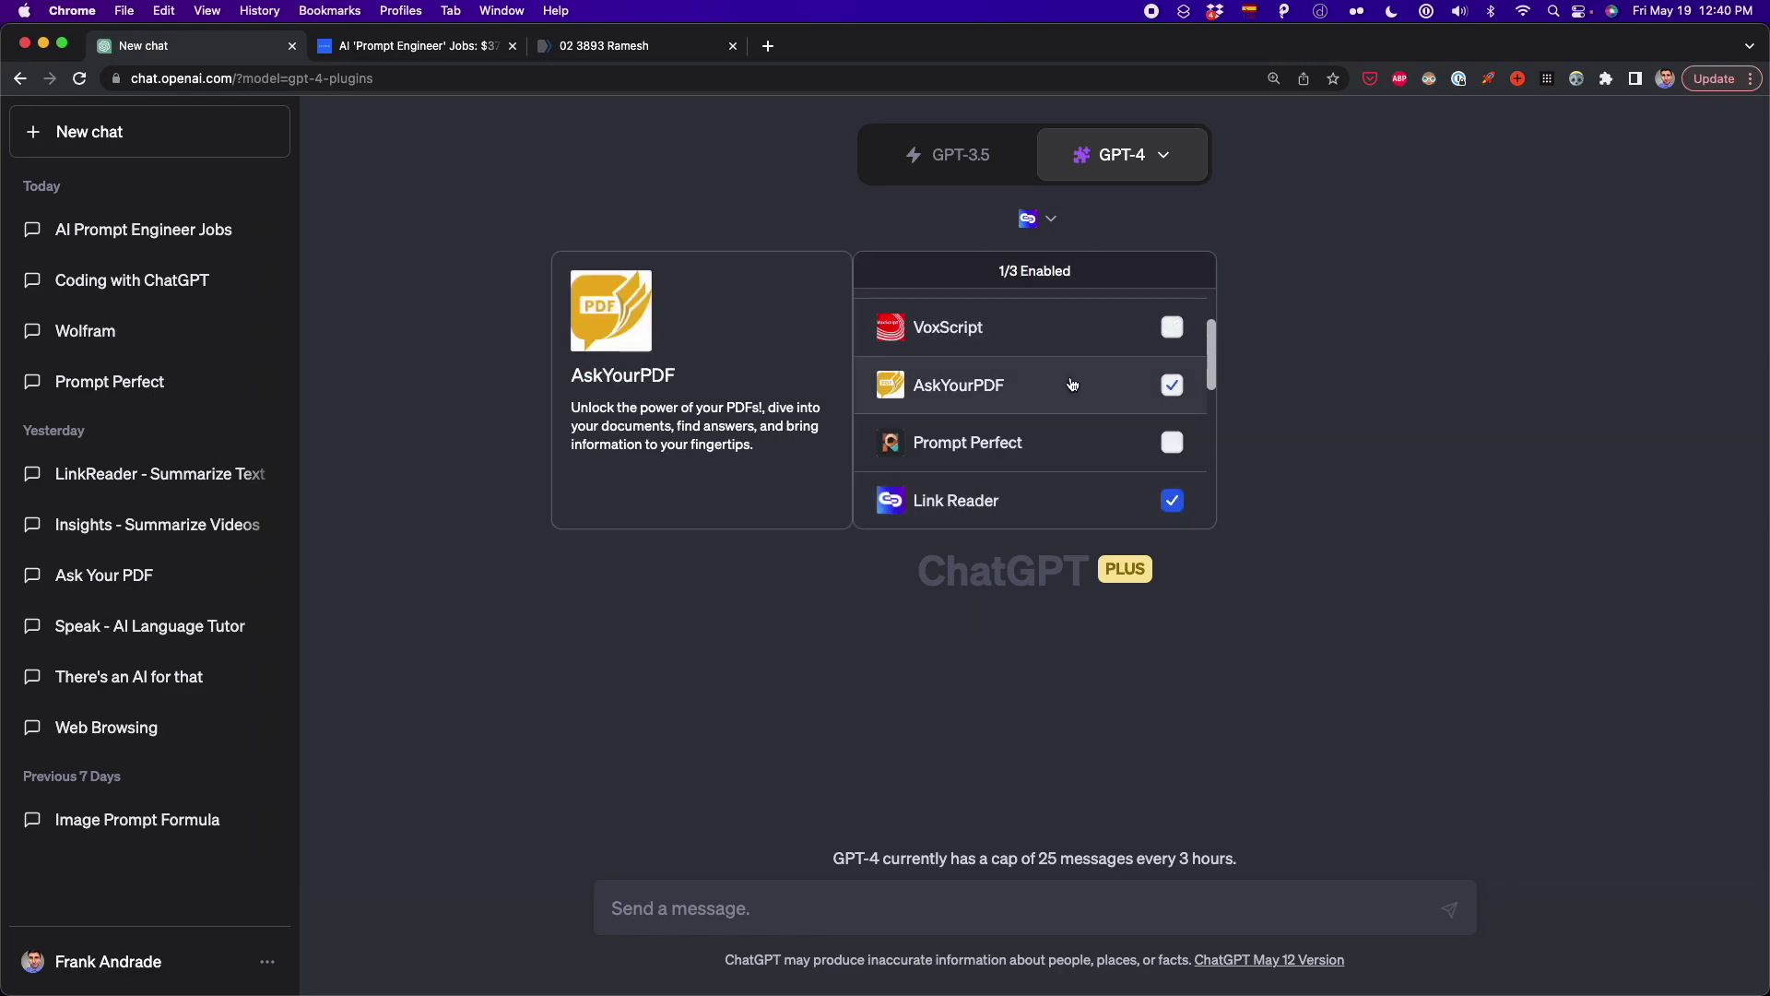
left_click(1172, 500)
left_click(1174, 387)
left_click(854, 769)
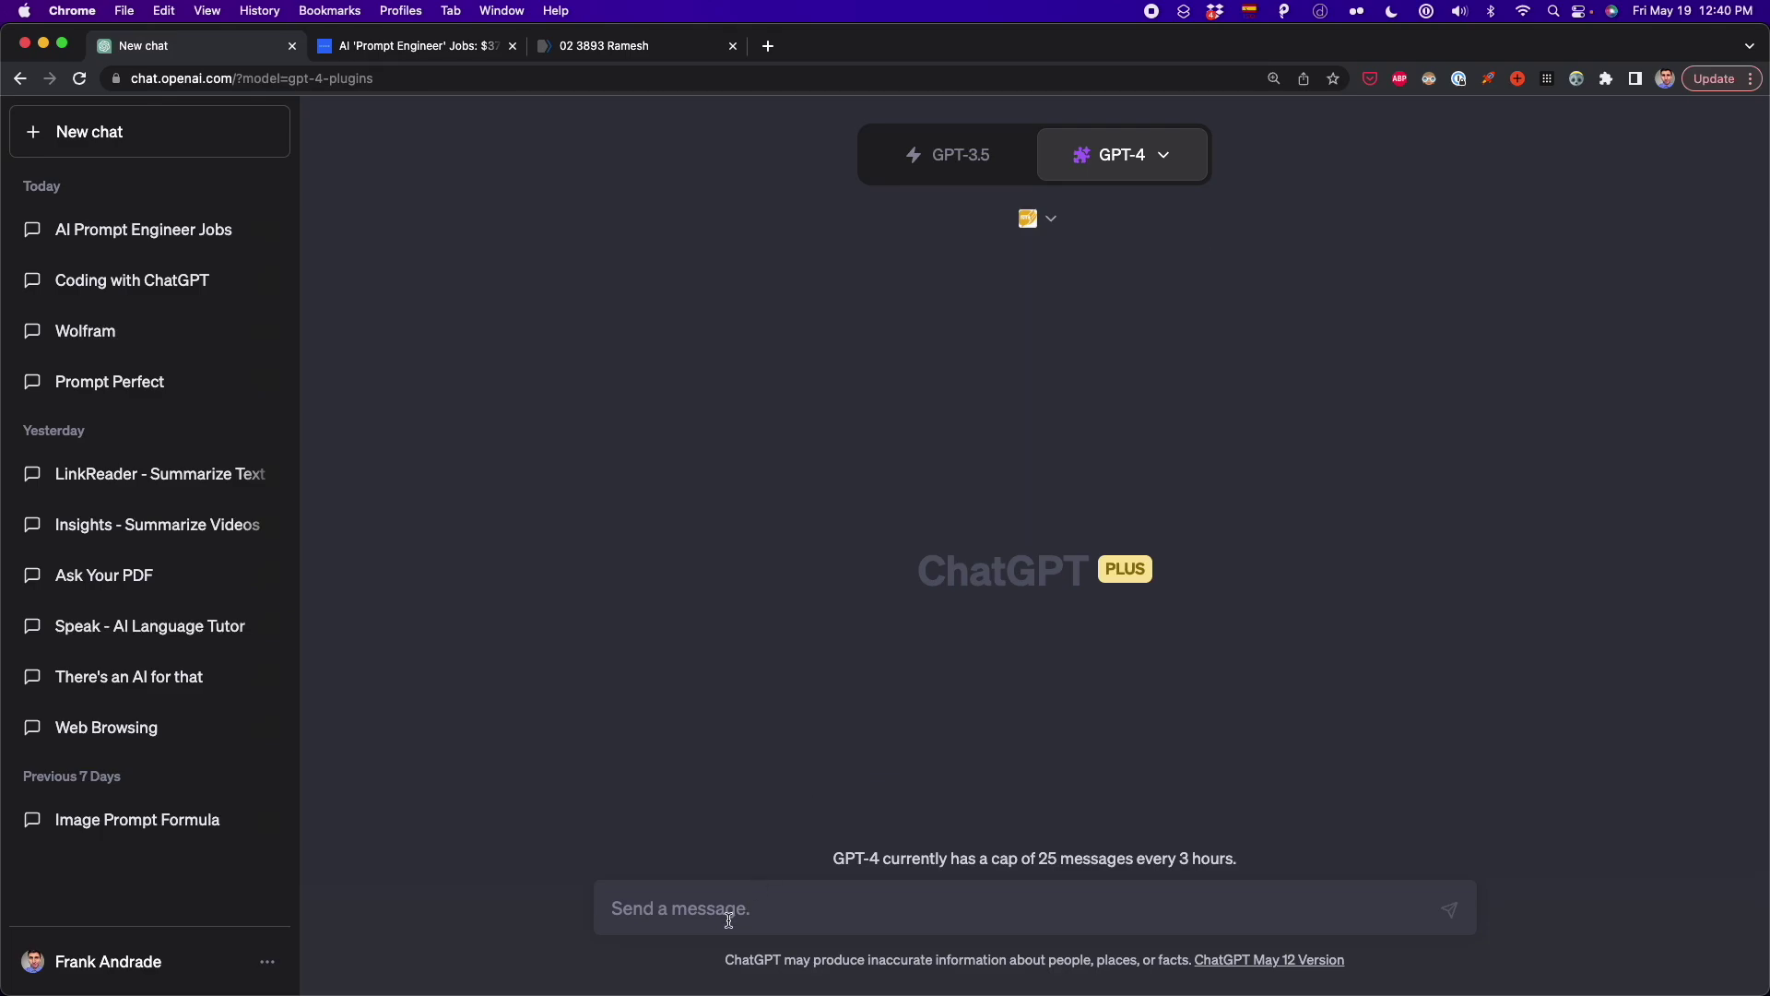
type("summaruz")
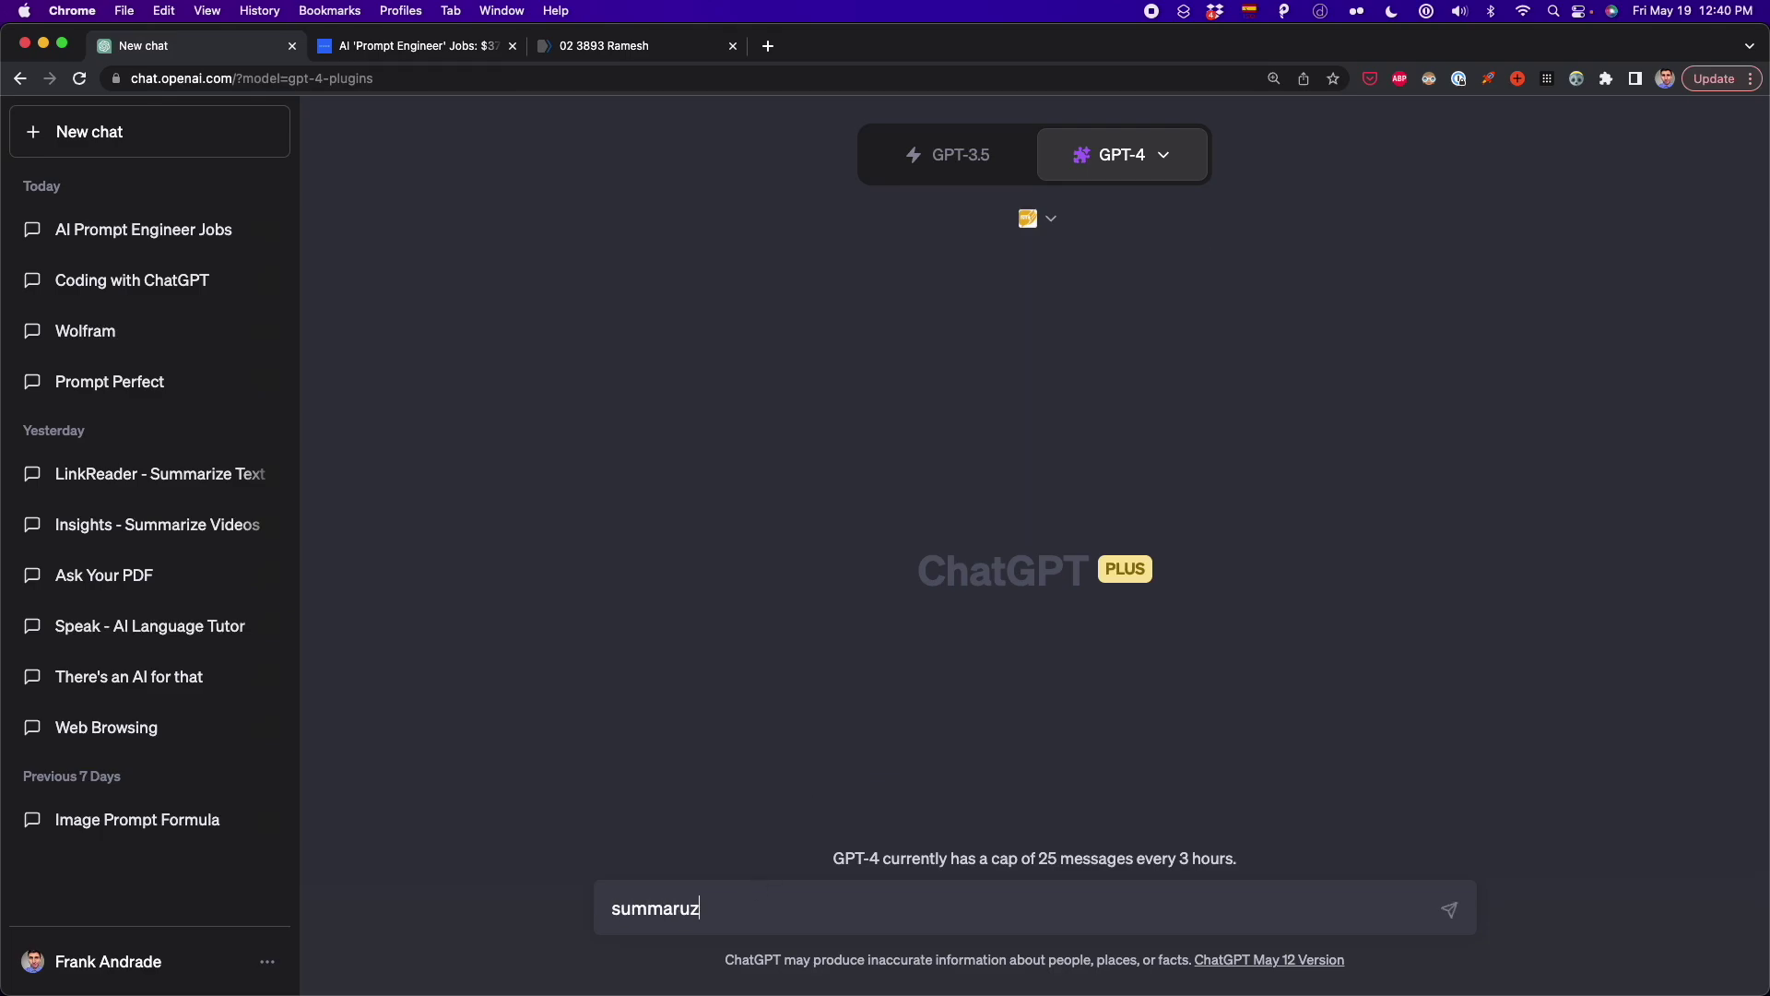
type("e hi")
key("BackSpace")
key("BackSpace")
type("this pdf: https://www.ncbi.nlm.nih.gov/pmc/articles/PMC1964229/pdf/15333167.pdf")
type("https://www.ncbi.nlm.nih.gov/pmc/articles/PMC1964229/pdf/15333167.pdf")
key("Return")
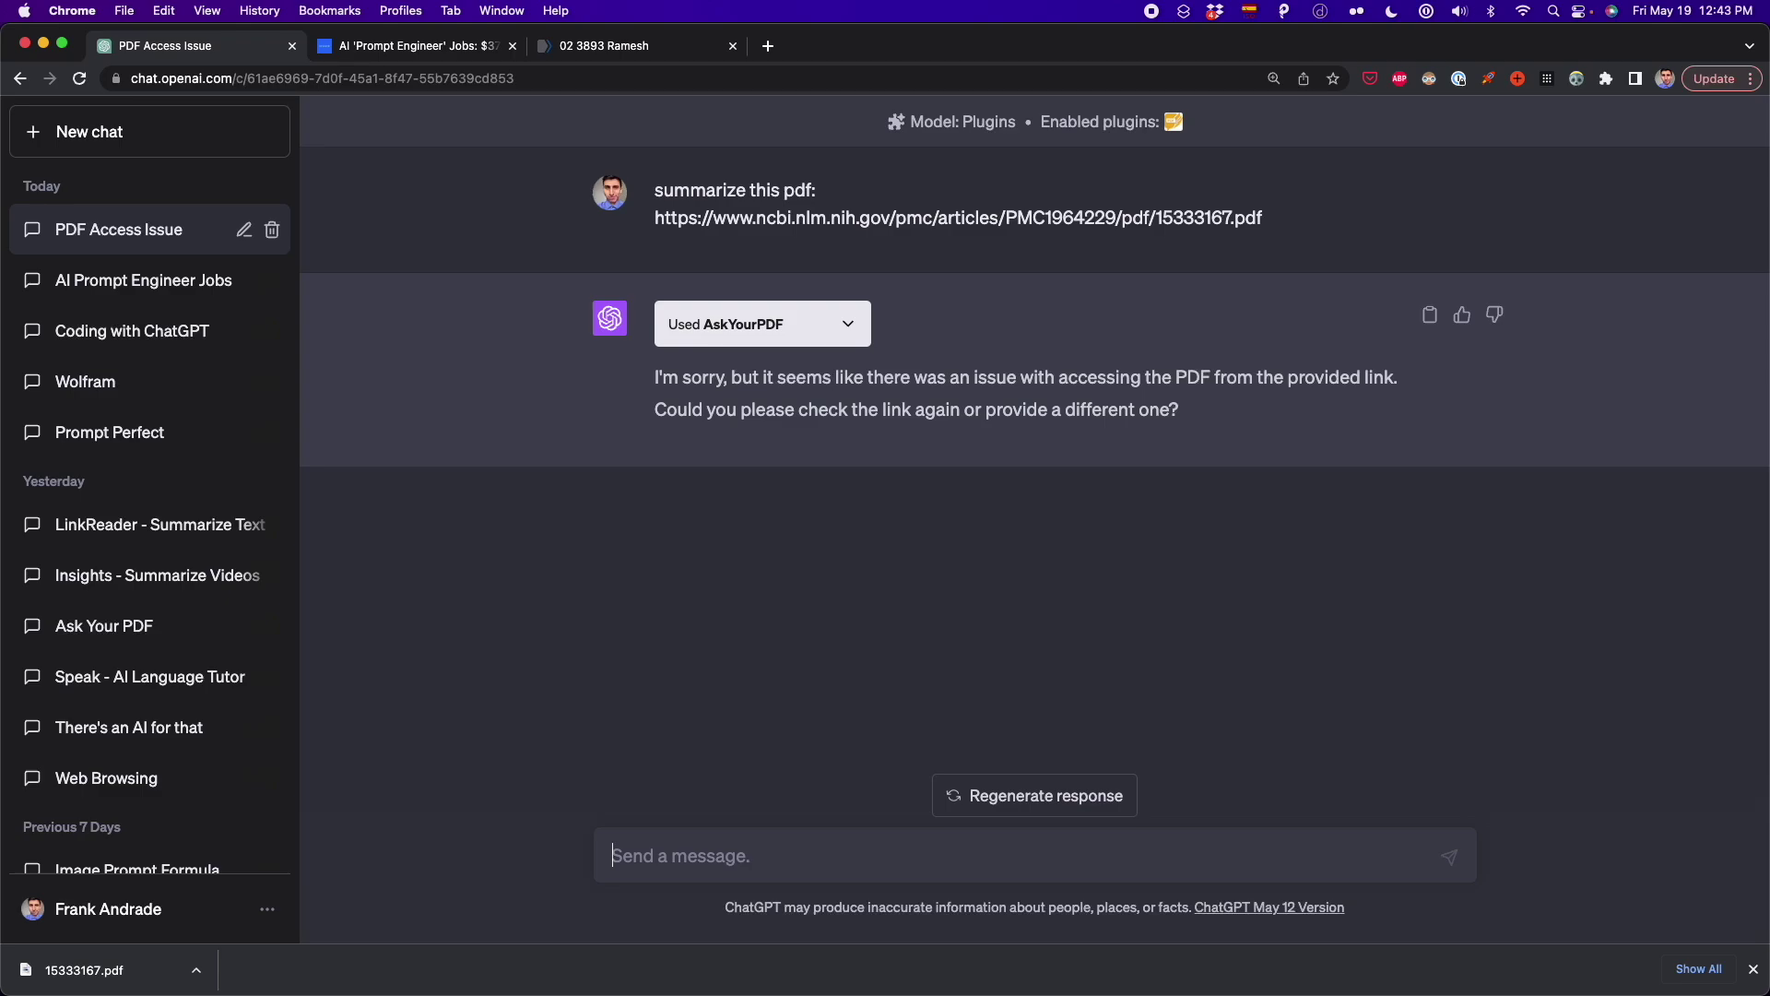
- Reply in the chat with "I want to manually upload the document"
type("I want to manually upload the document")
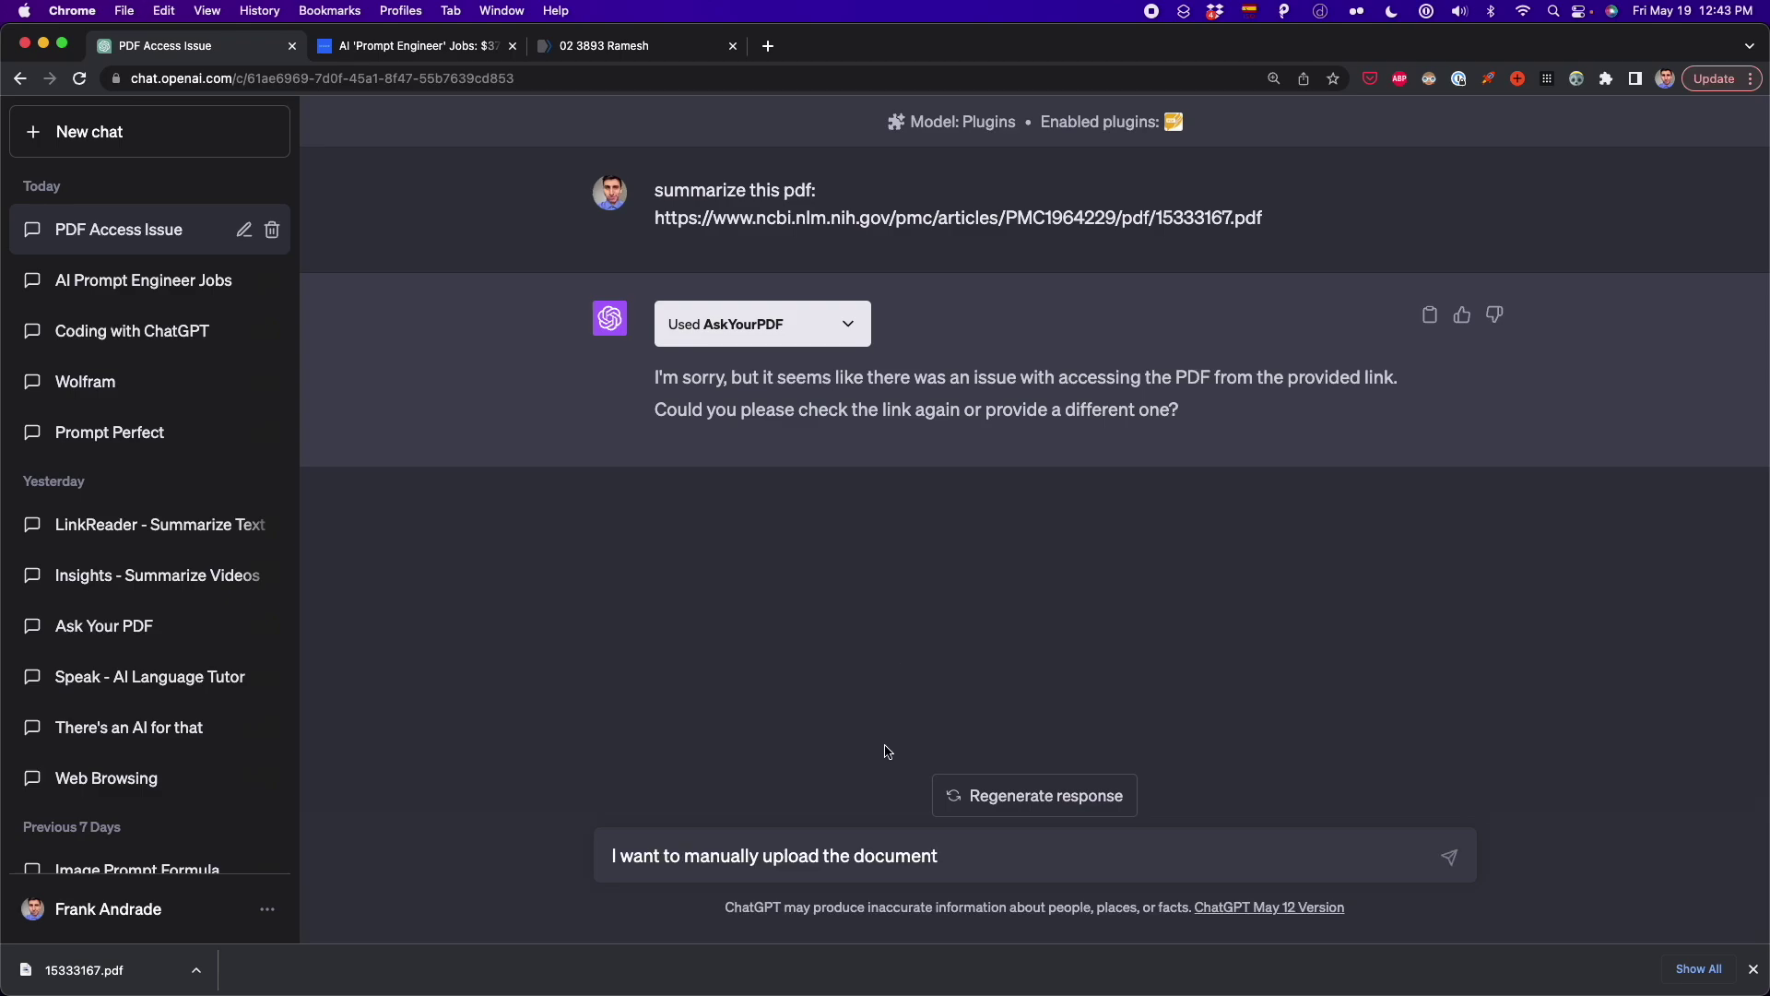
key("Return")
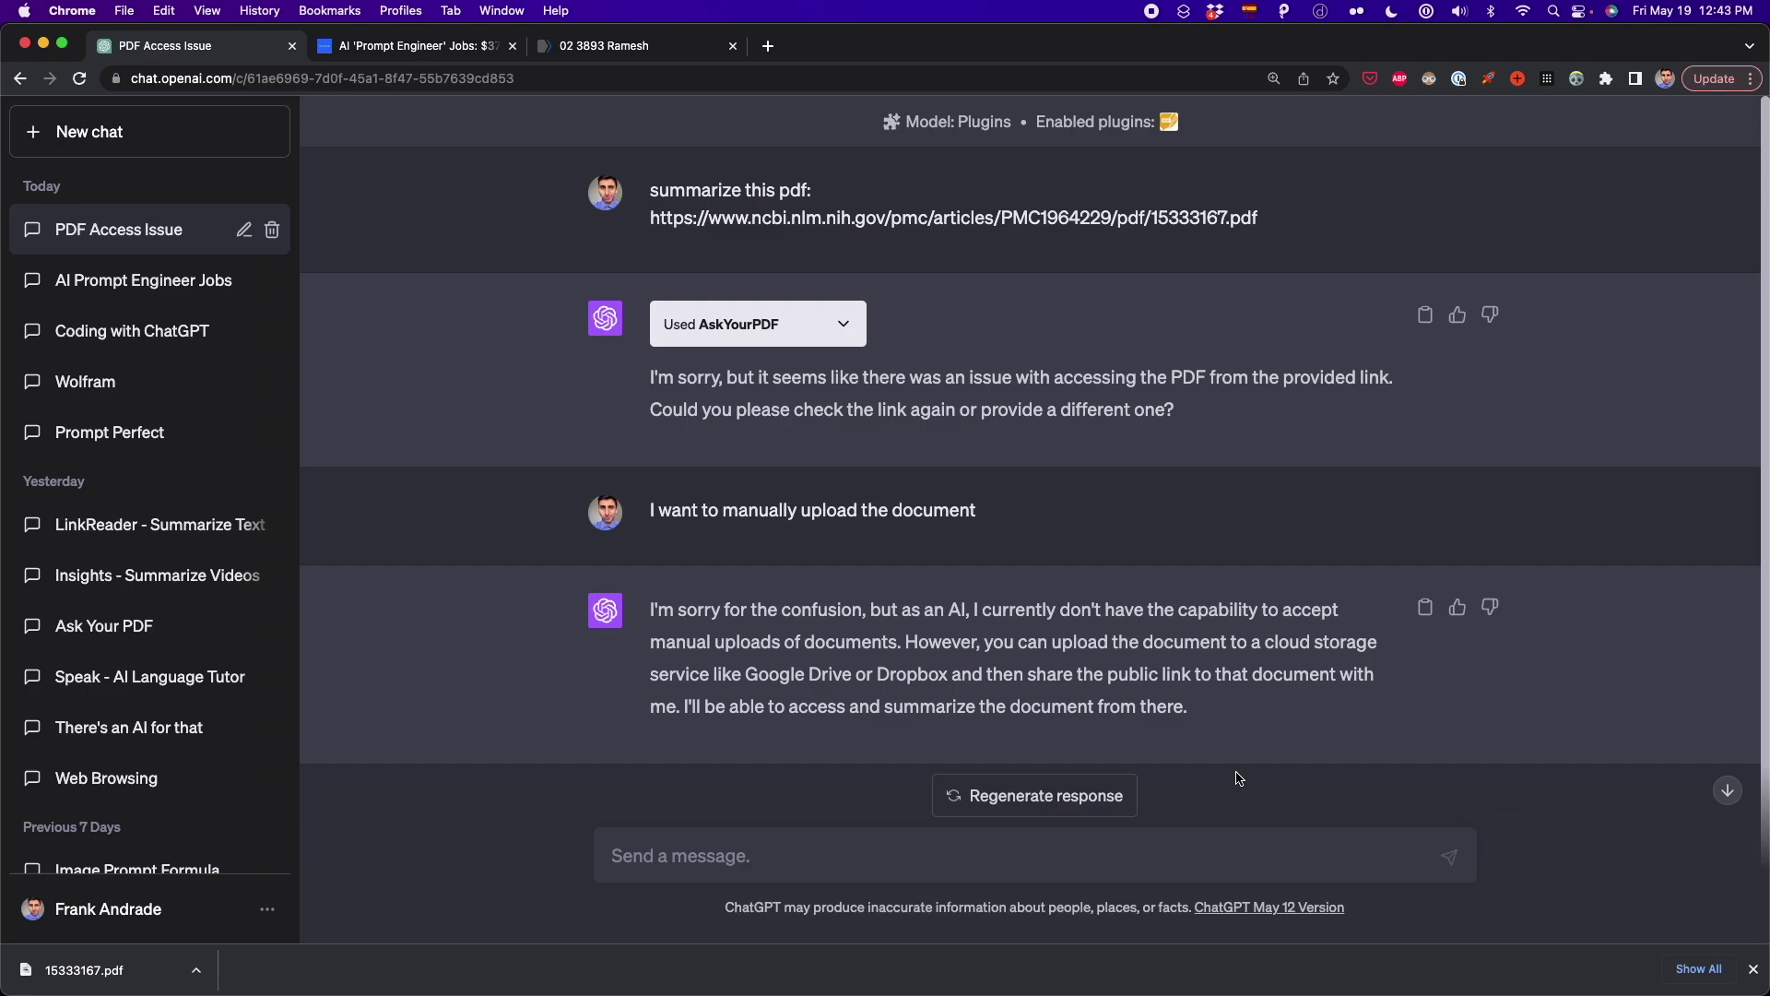
- Open the existing "Ask Your PDF" chat and examine its PDF link prompt and the manual upload instructions
left_click(166, 636)
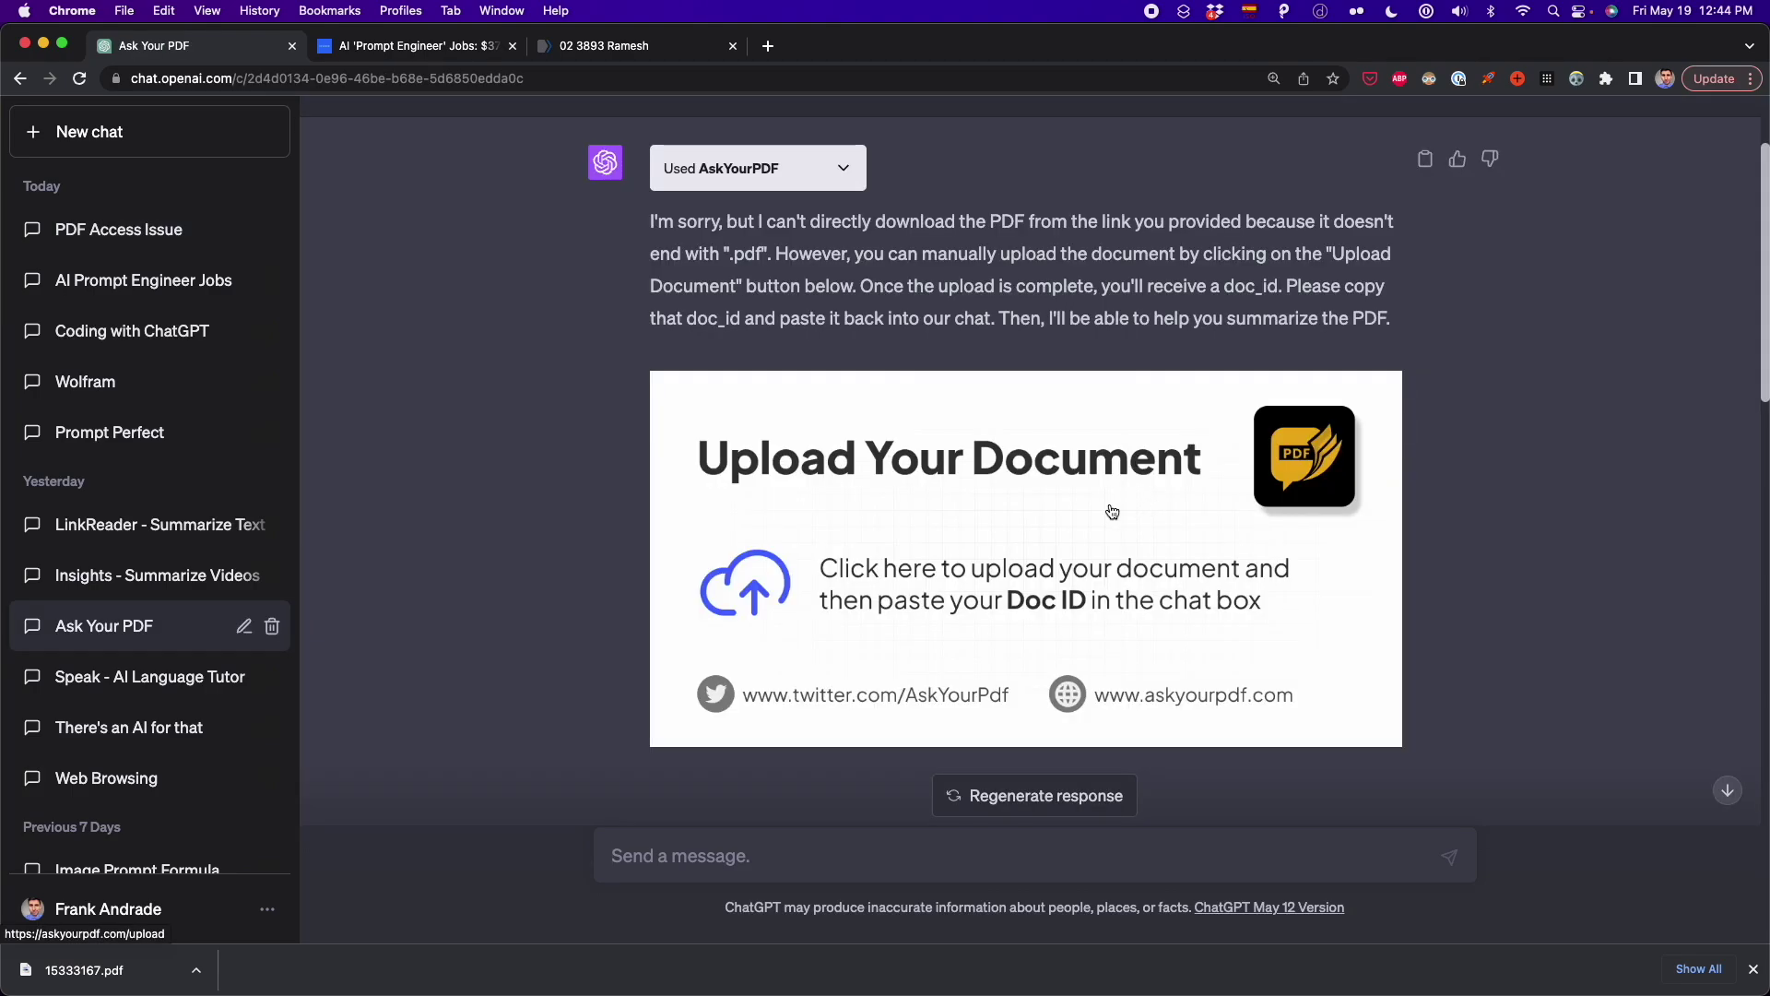
scroll(943, 487, "up", 3)
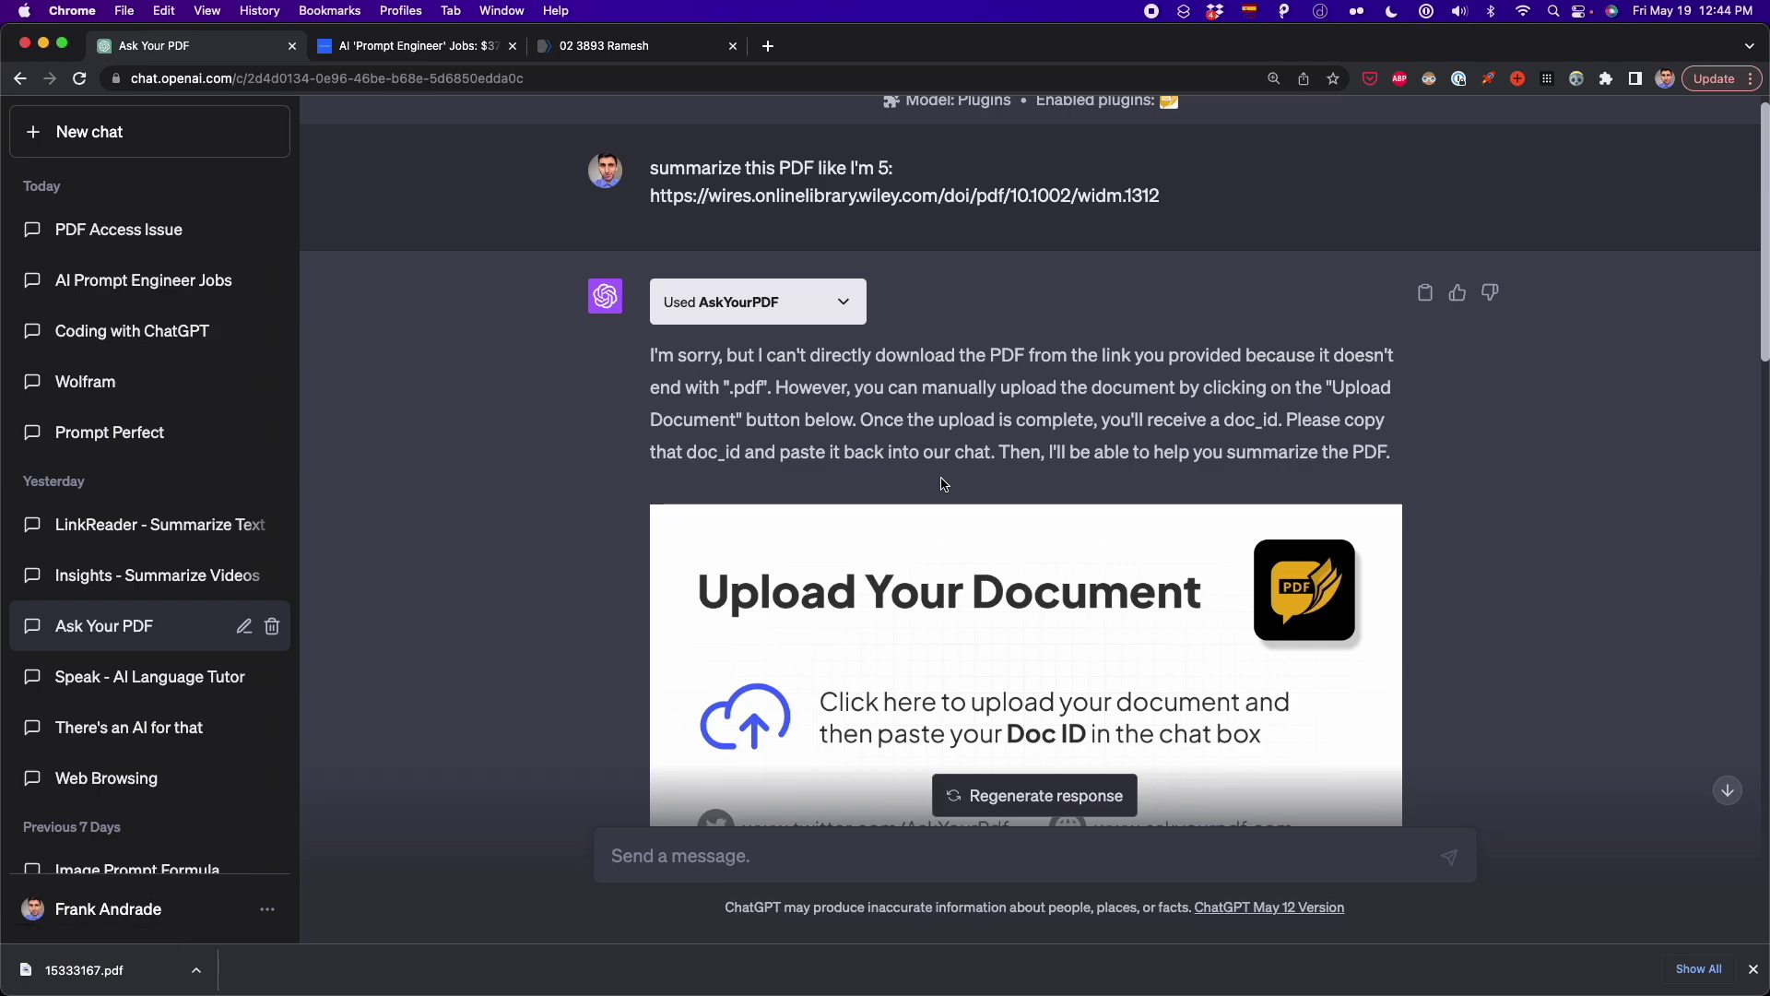
scroll(942, 483, "down", 2)
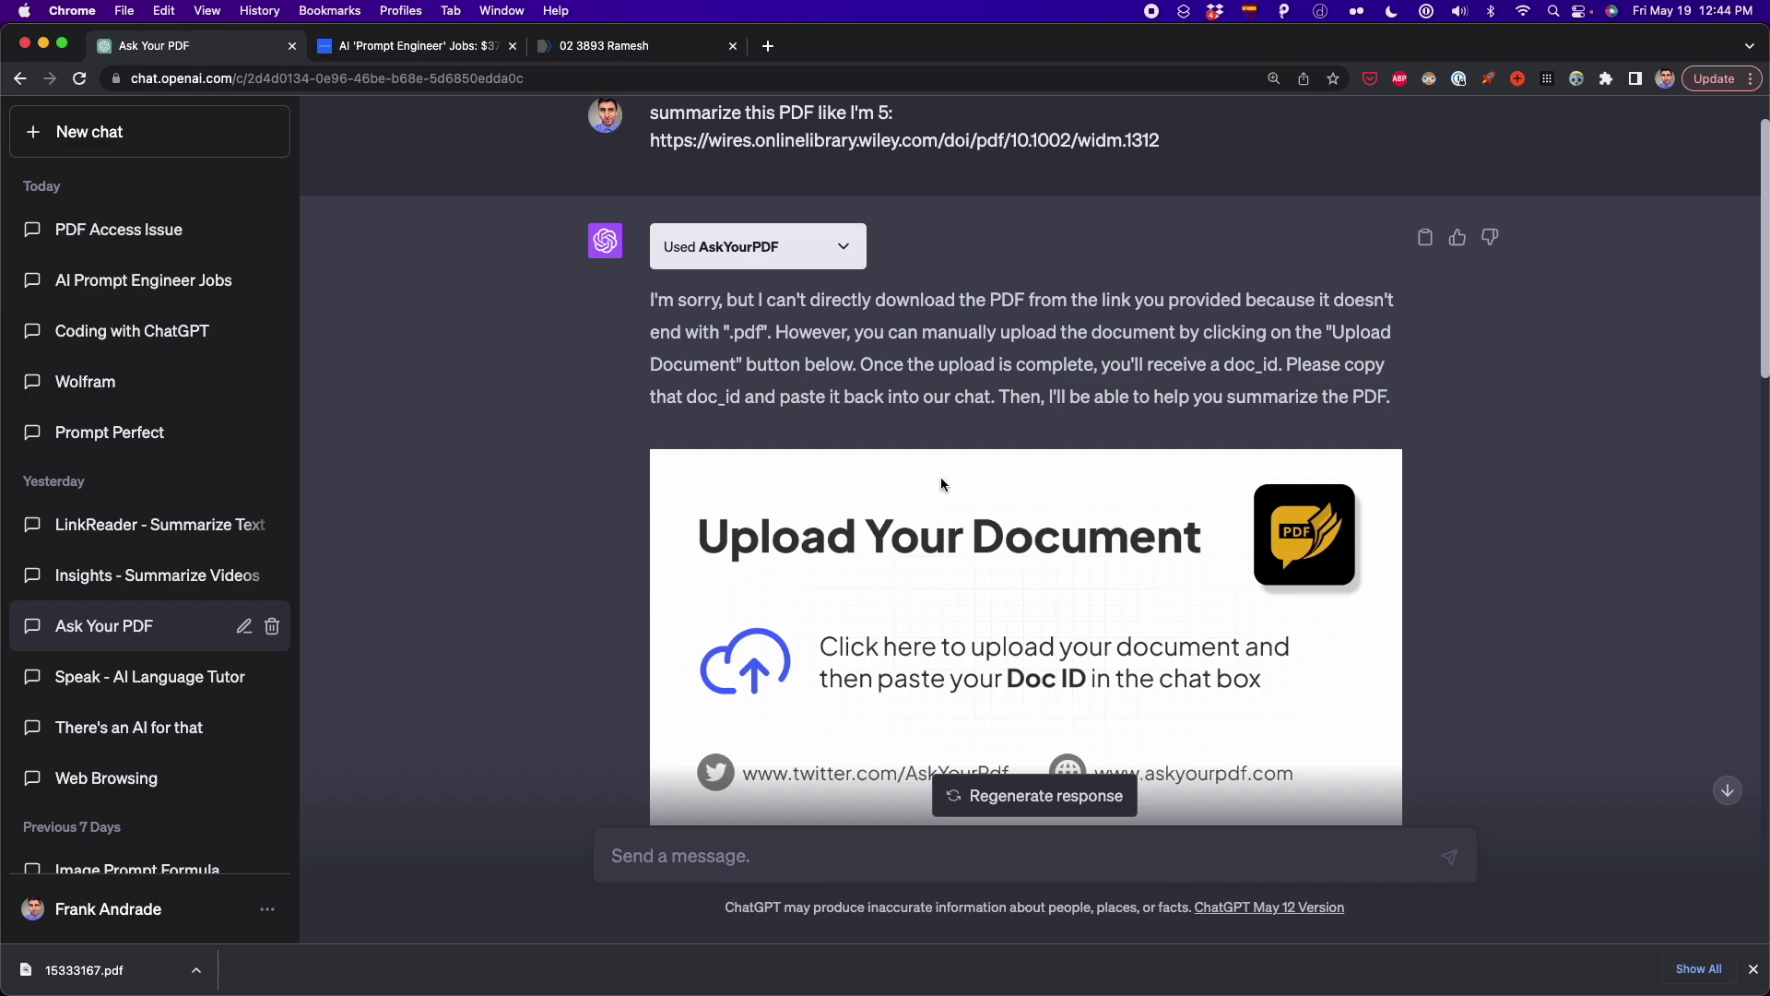
scroll(940, 483, "up", 2)
left_click_drag(1163, 221, 646, 220)
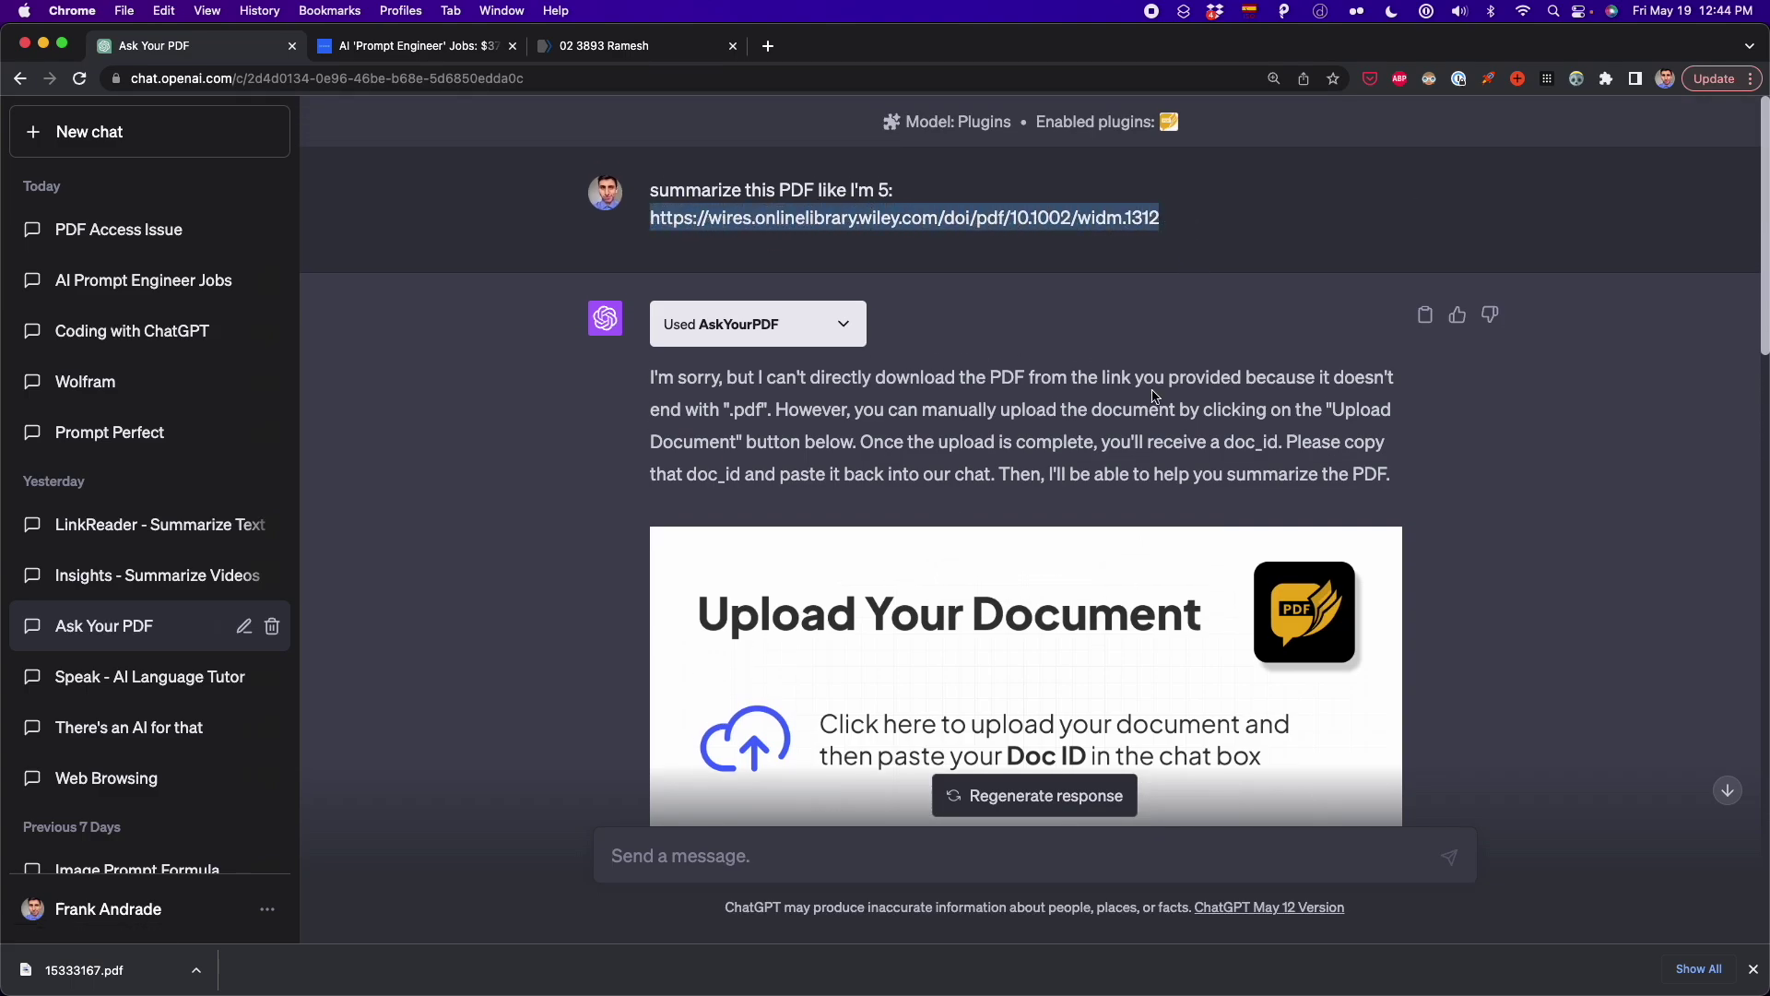
scroll(1154, 397, "down", 5)
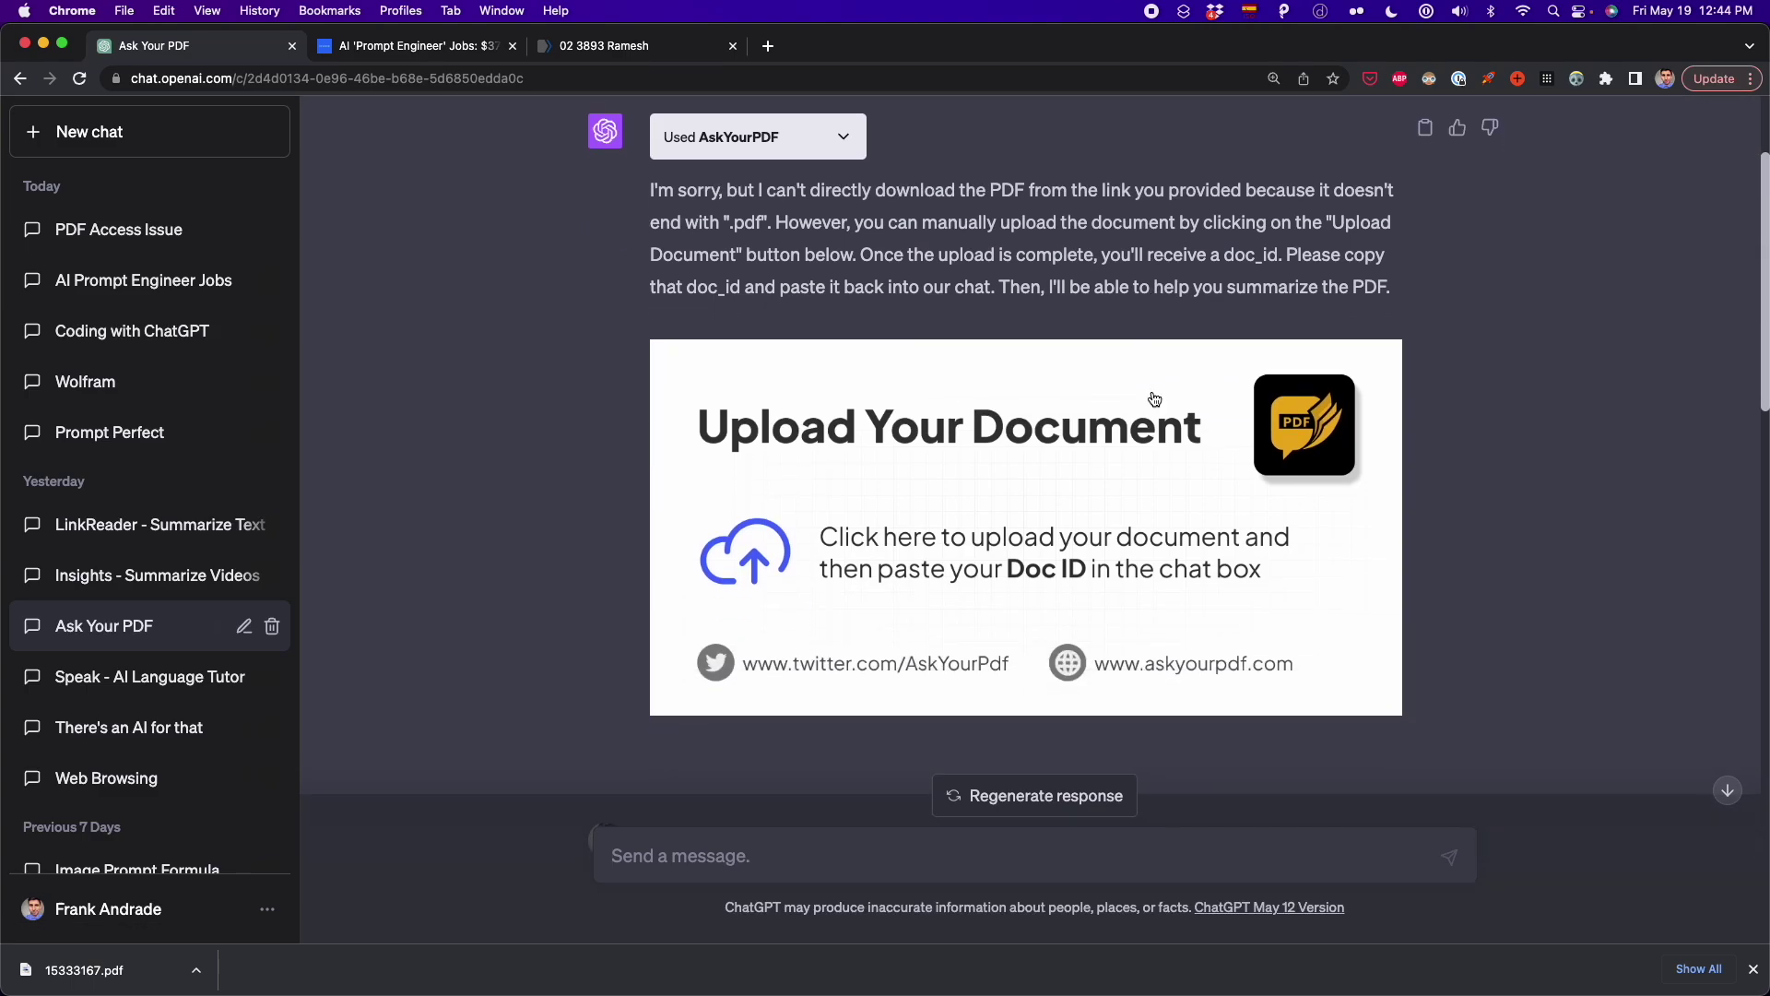
- Open the AskYourPDF upload page from the chat, upload 15333167.pdf, and select the document ID it issues
left_click(1028, 479)
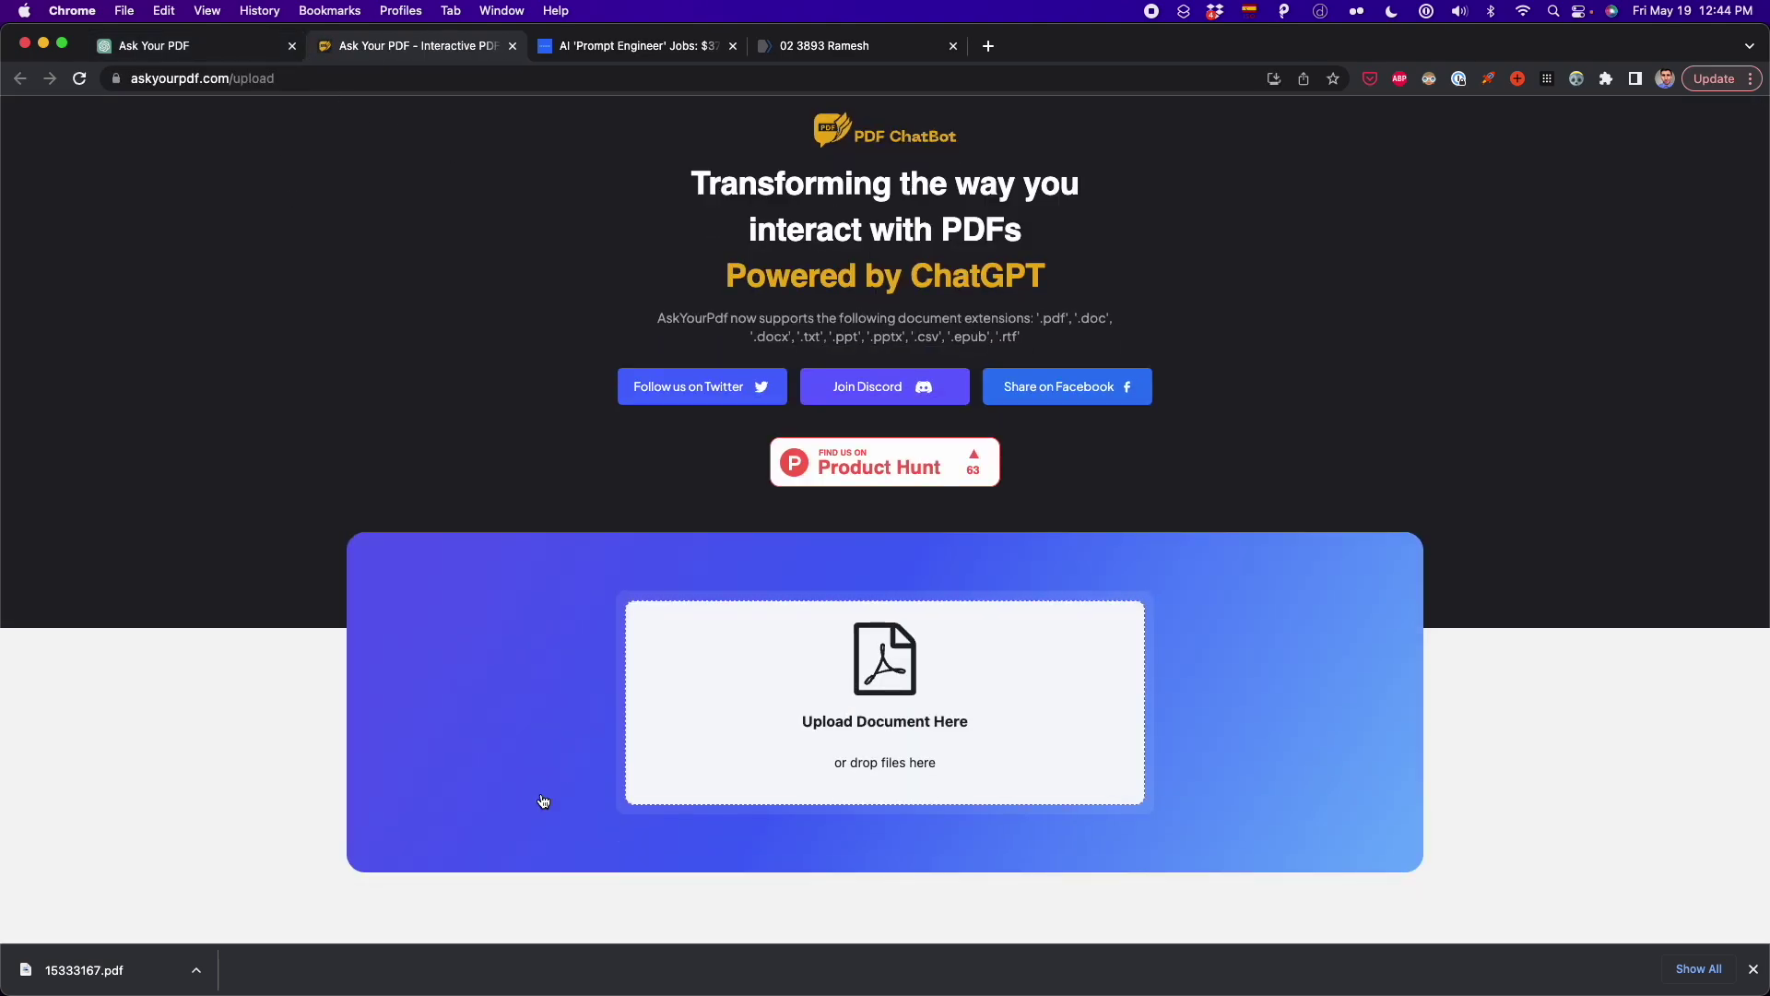
left_click_drag(83, 970, 829, 717)
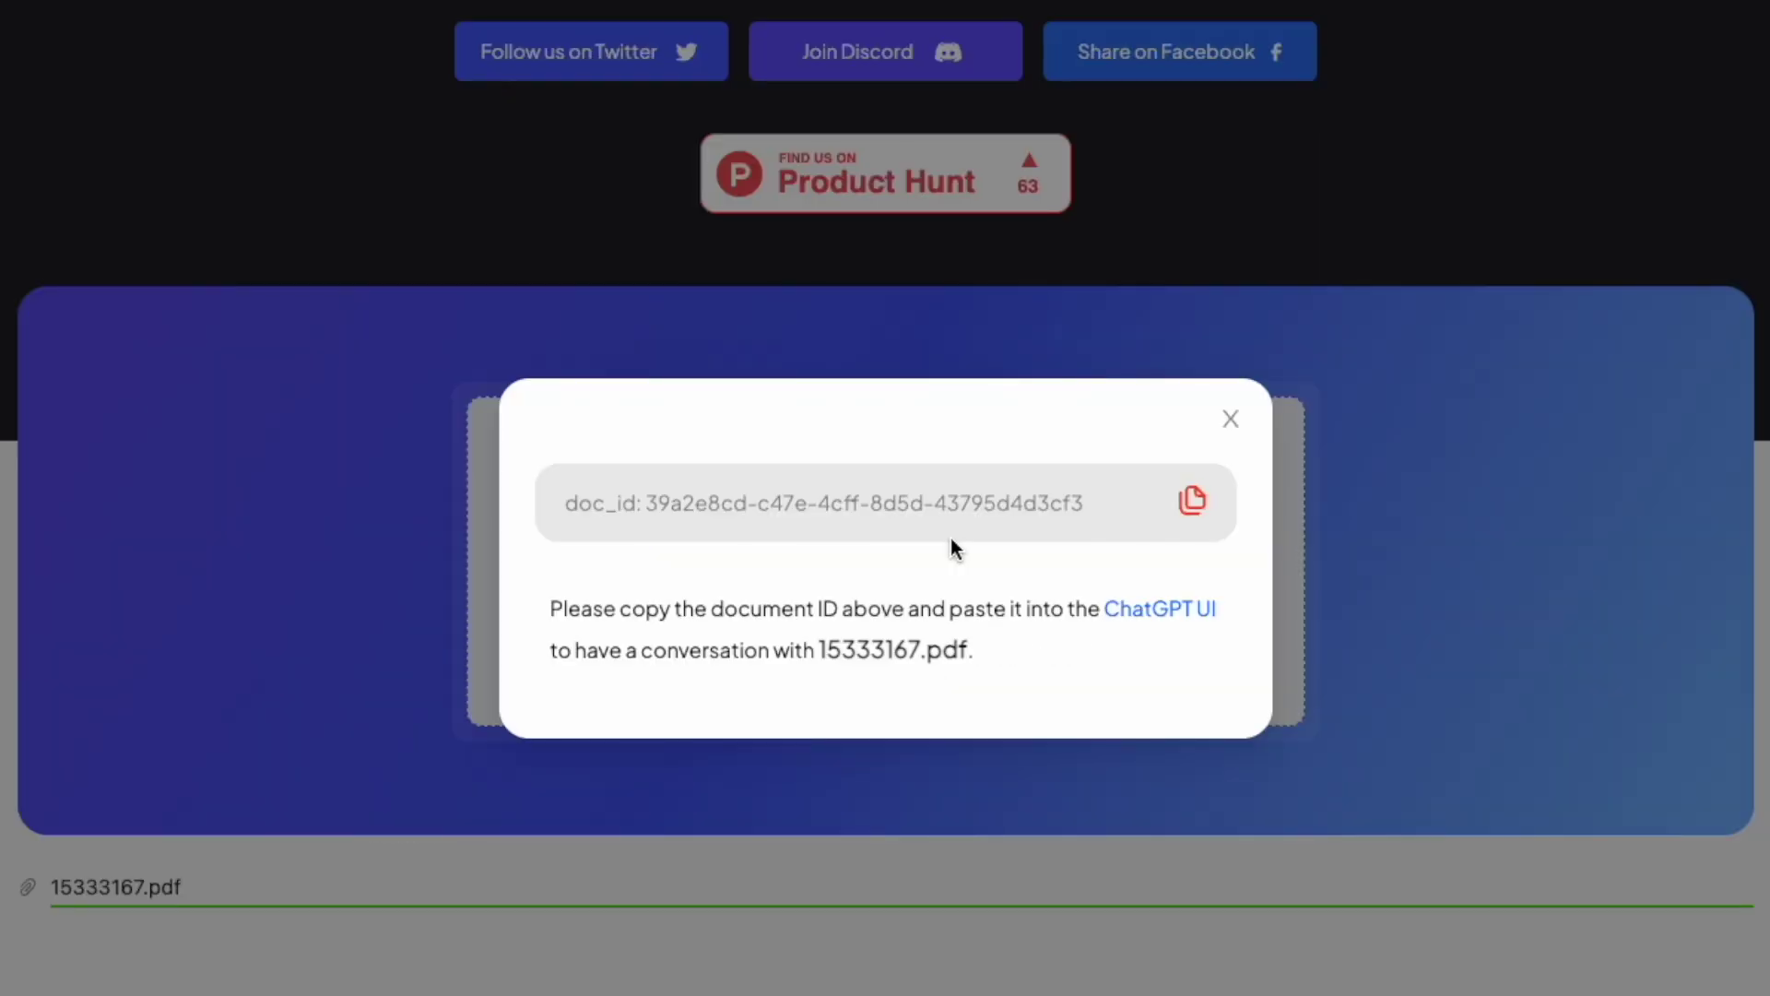
left_click_drag(641, 503, 949, 503)
- Return to the "Ask Your PDF" chat and read the message containing the document ID and the summary that follows
left_click(231, 46)
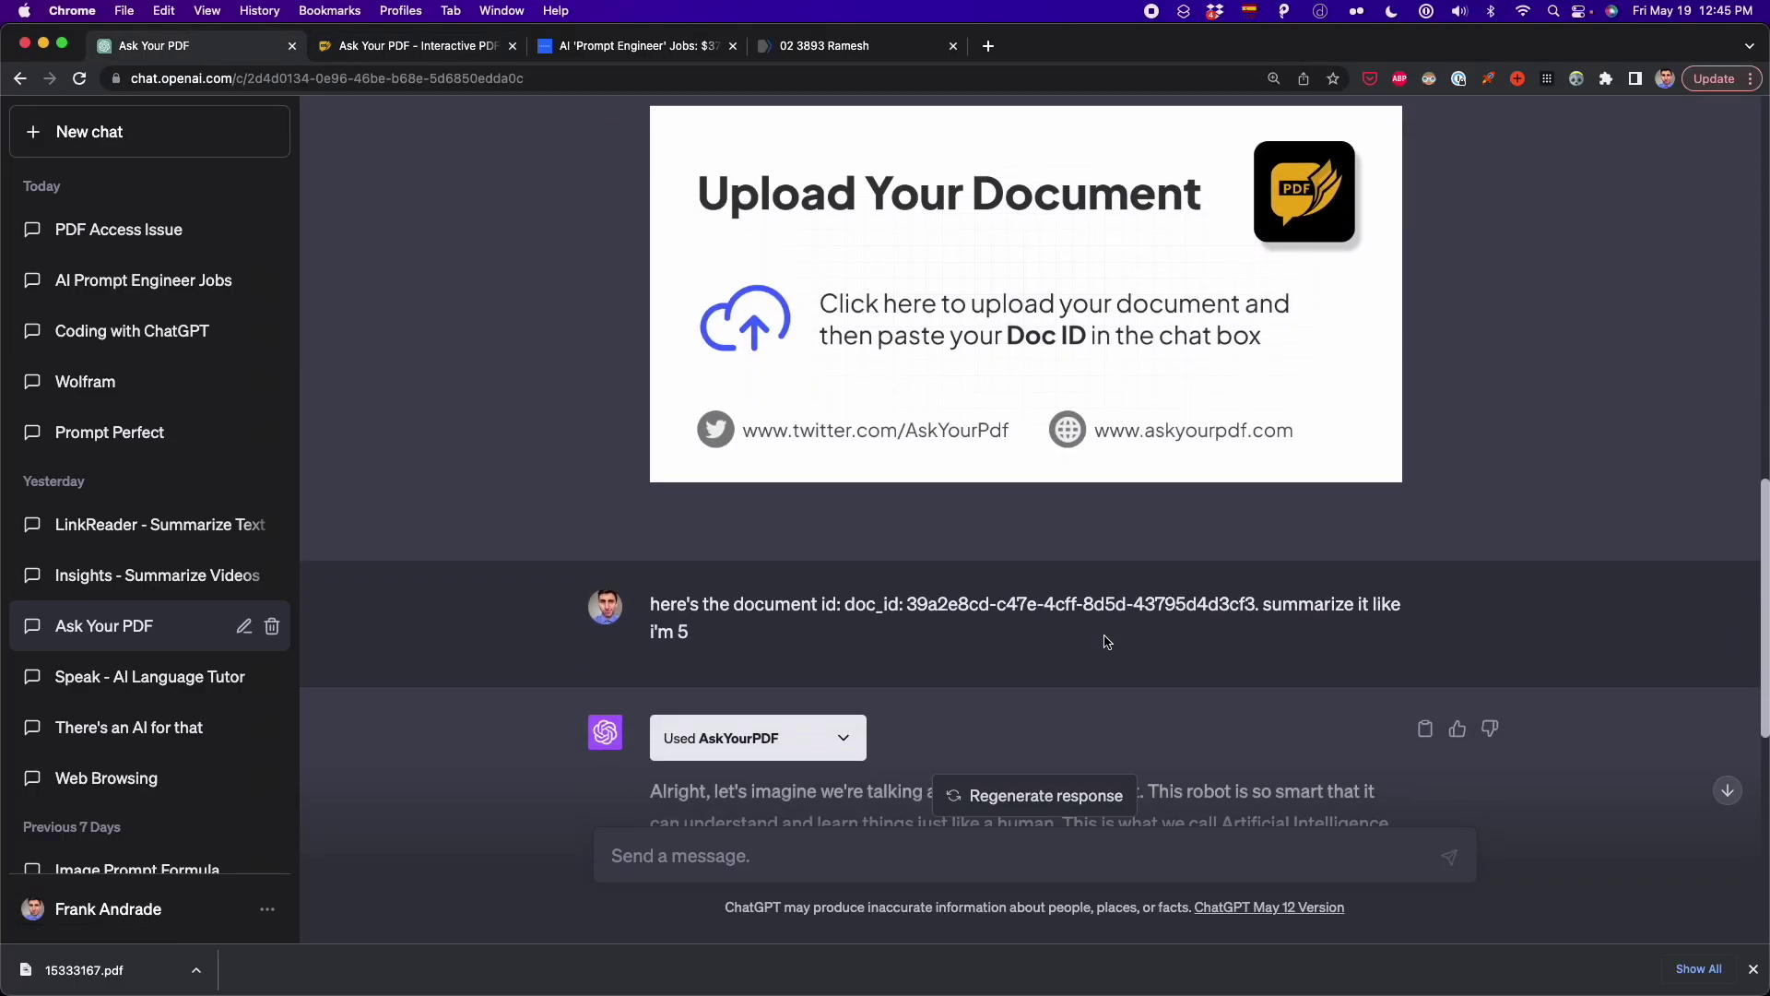
scroll(1107, 641, "down", 5)
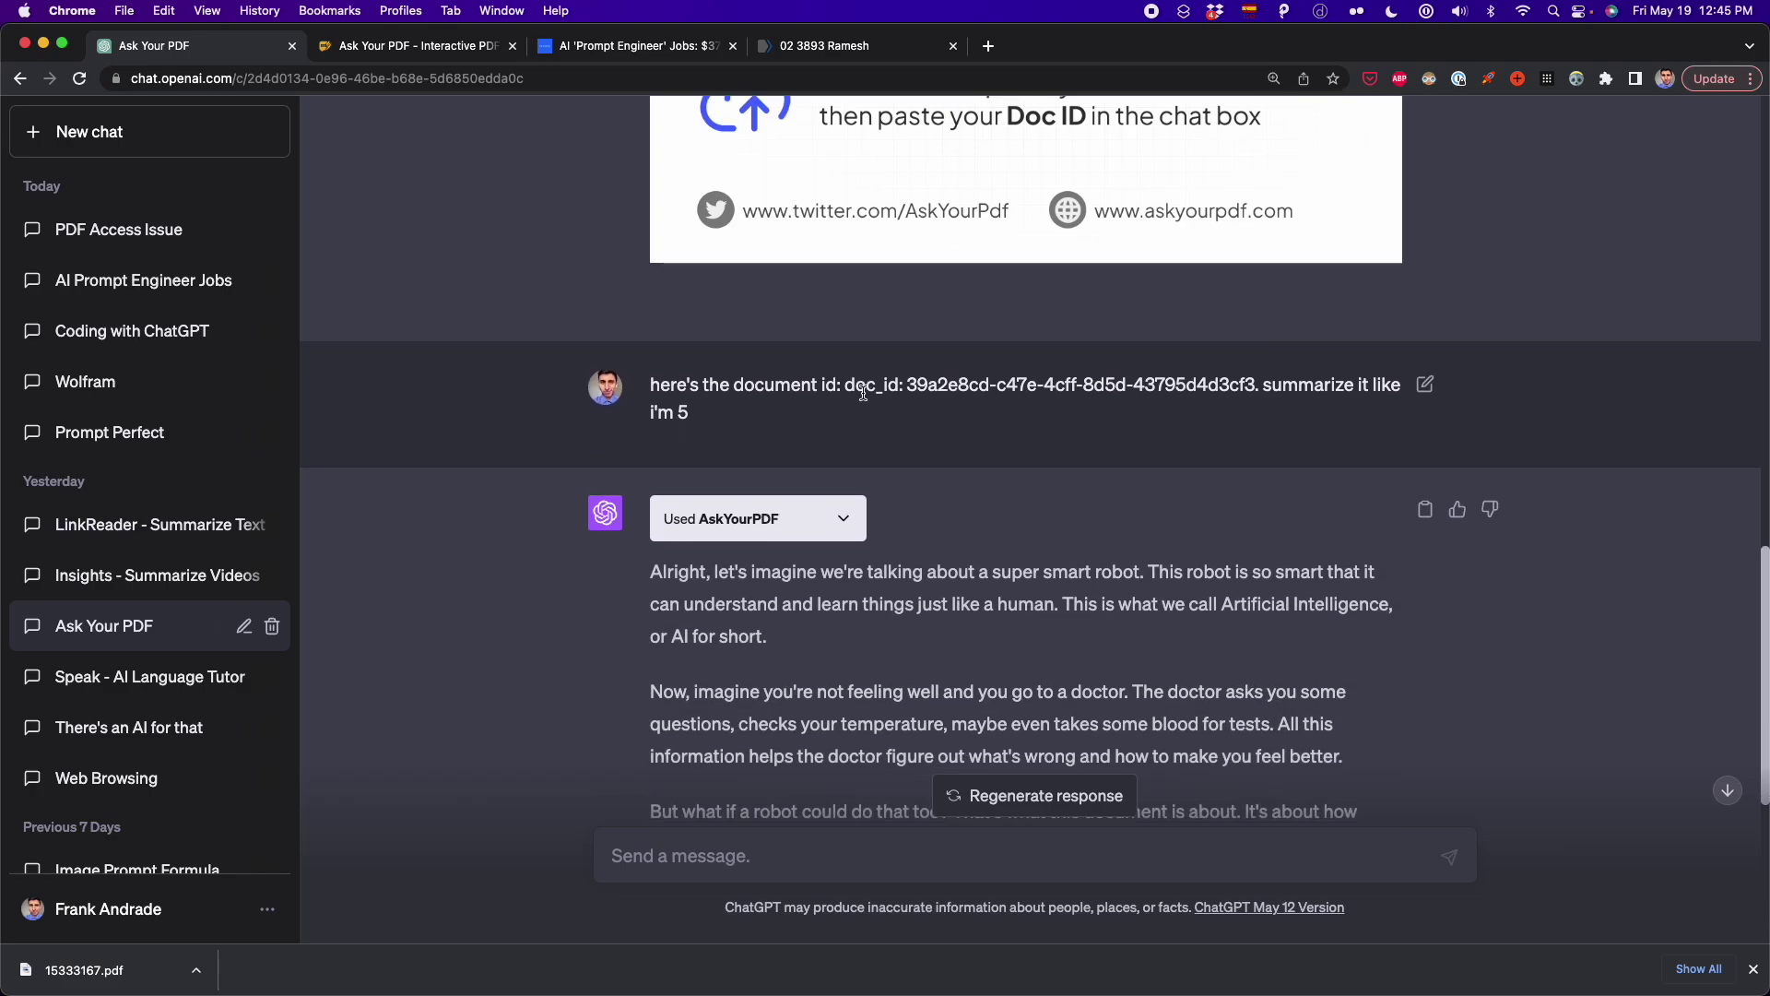
left_click_drag(853, 388, 1255, 395)
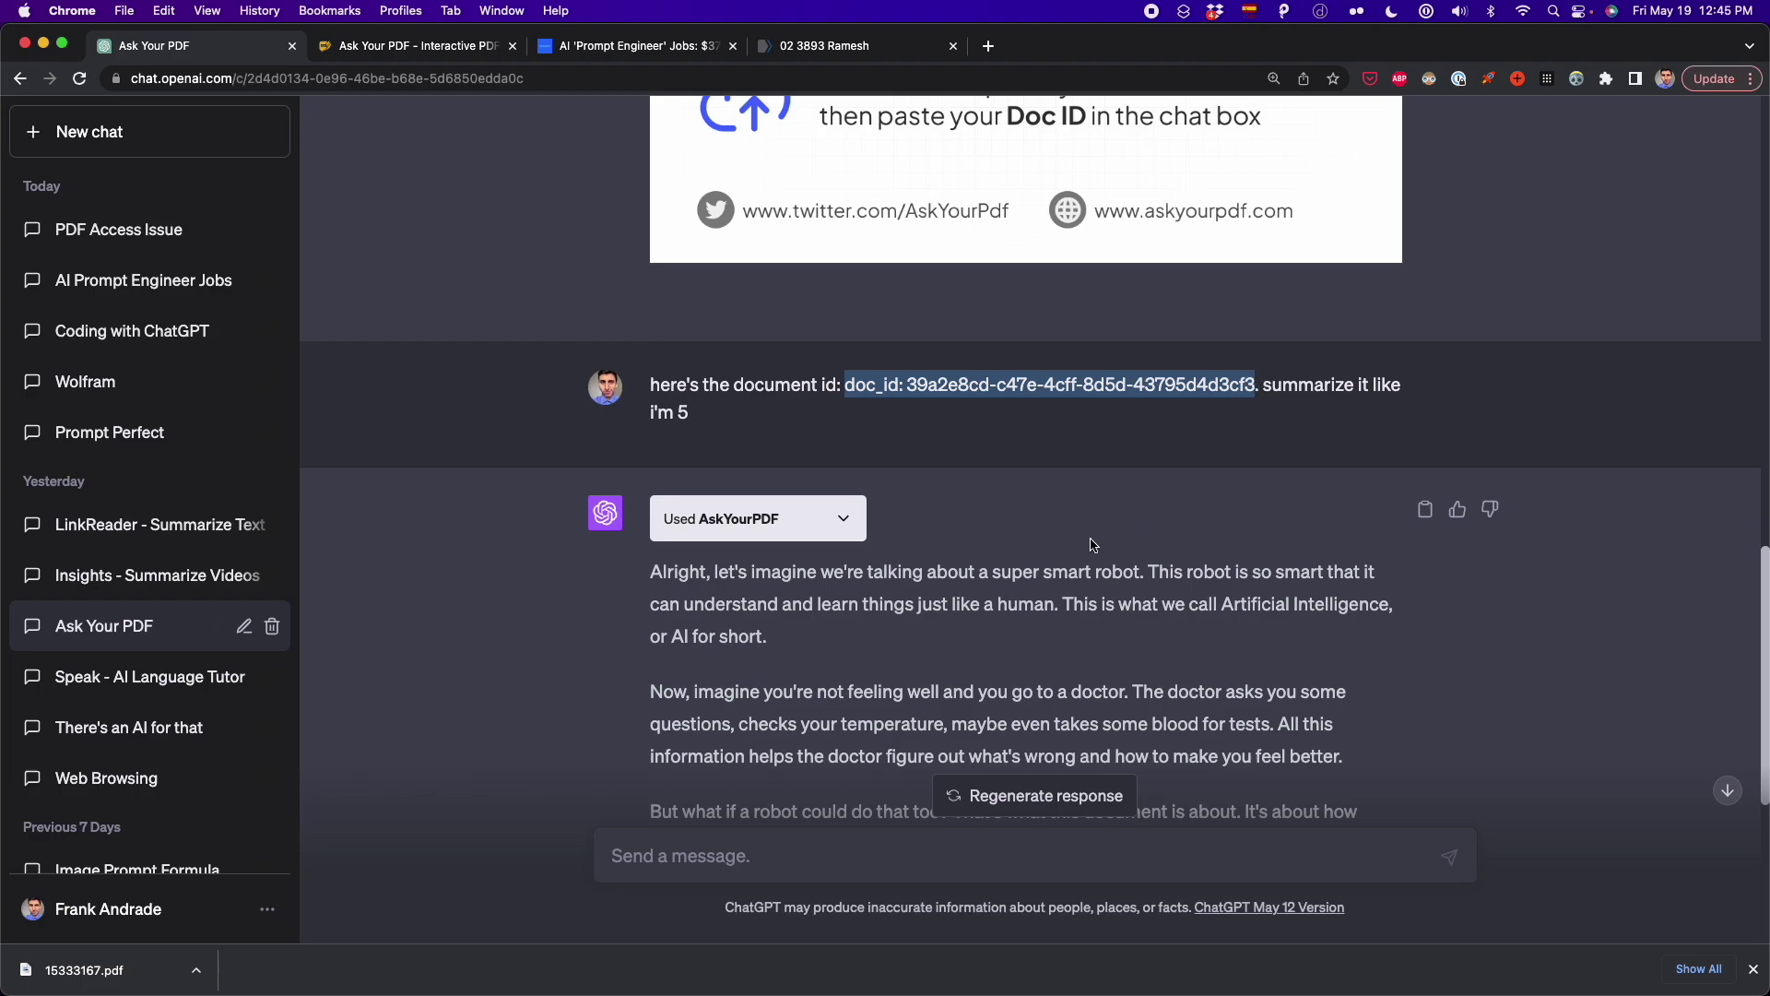
scroll(1091, 539, "down", 8)
scroll(1090, 540, "up", 2)
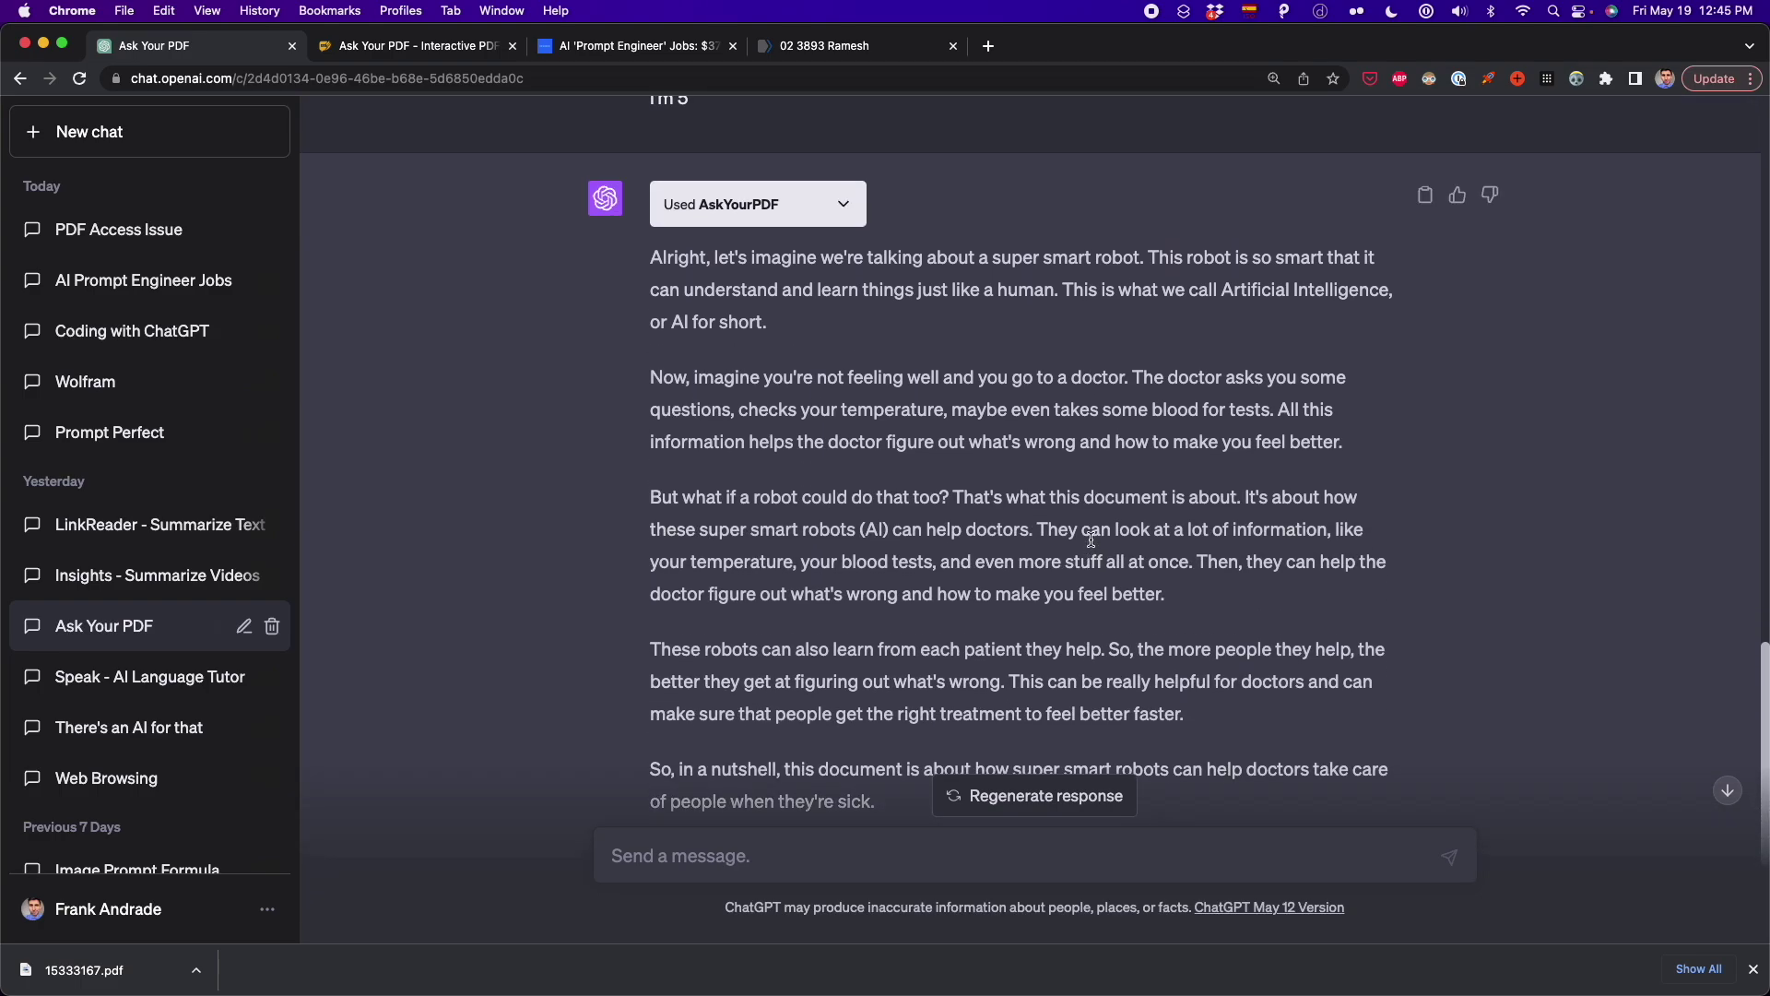
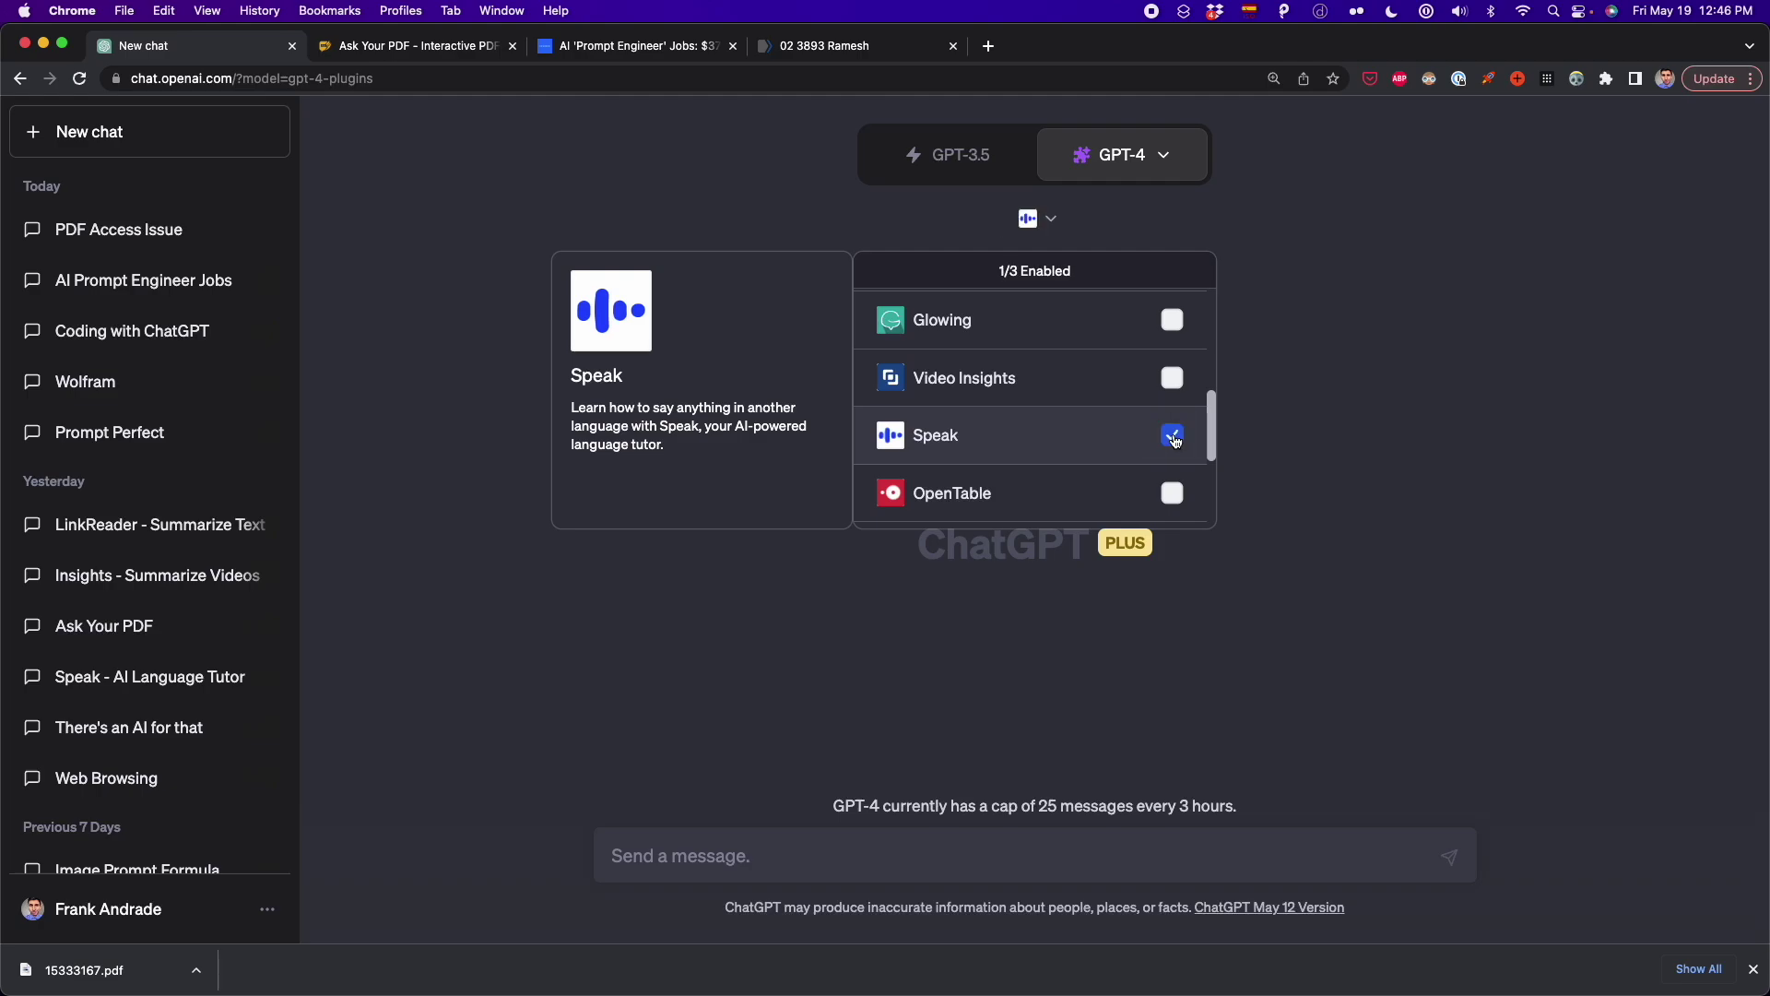
- Ask GPT-3.5 "how do i say "I like AI" in spanish?" and review its answer in that chat
left_click(1306, 480)
left_click(883, 852)
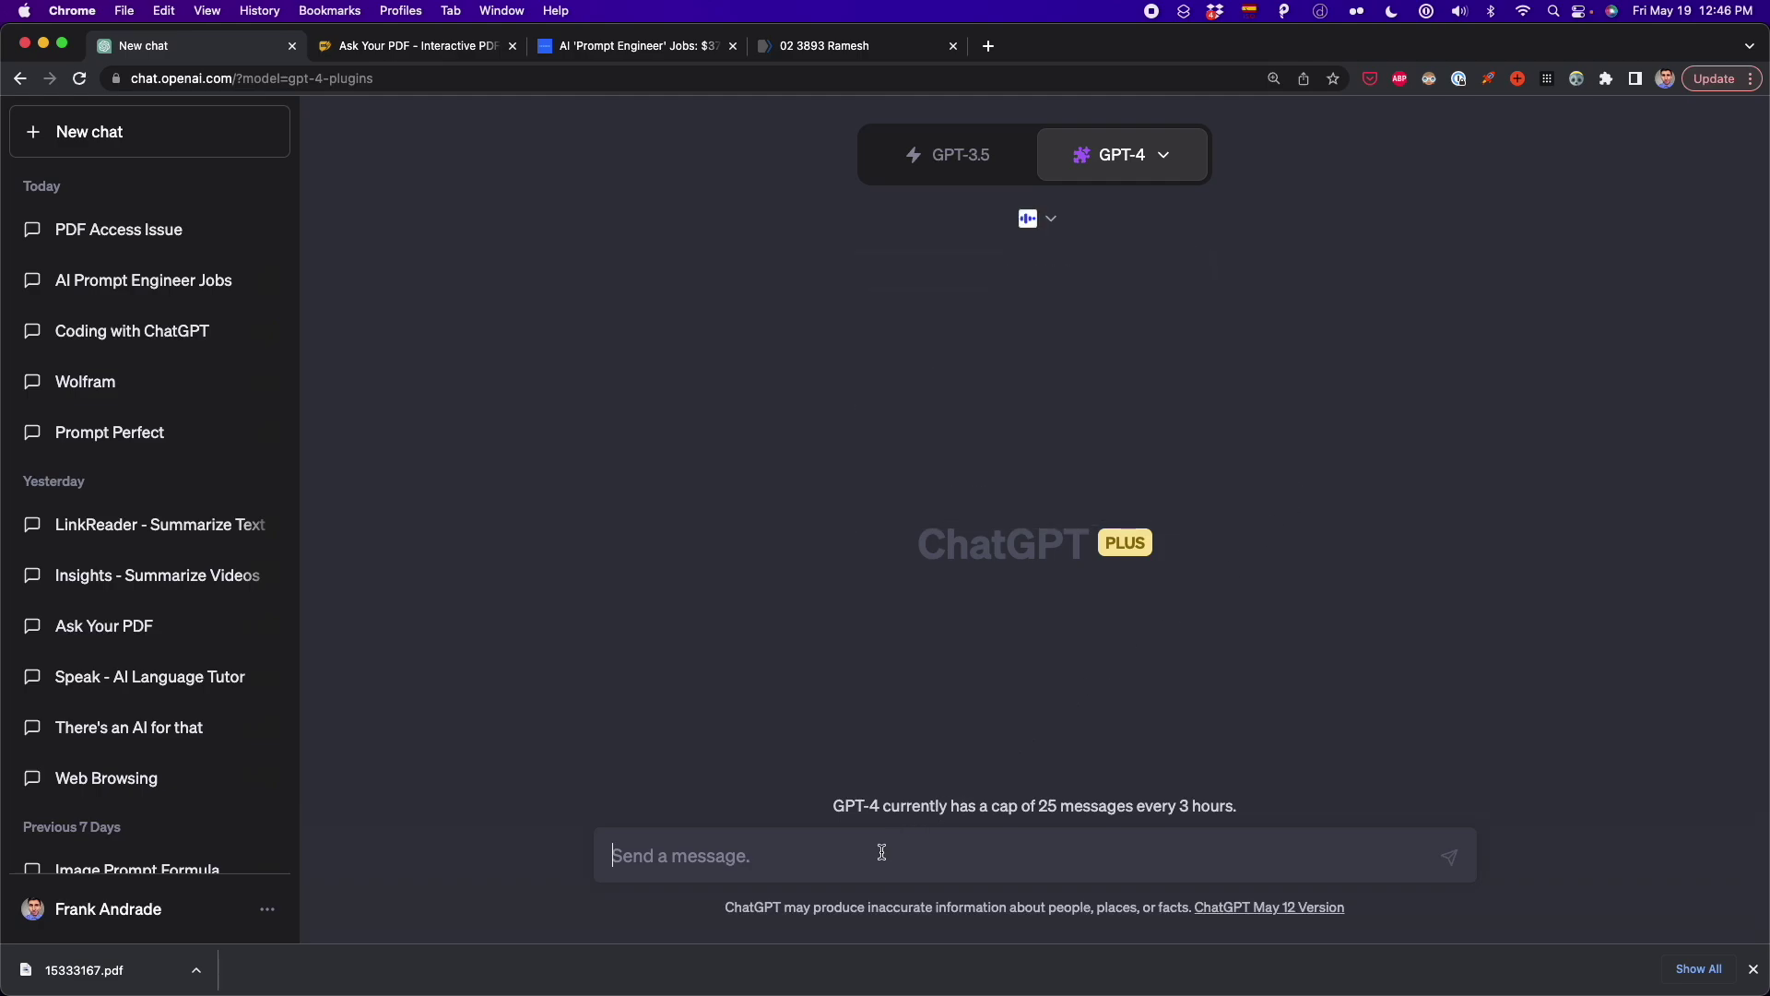
type("how do i say \"I")
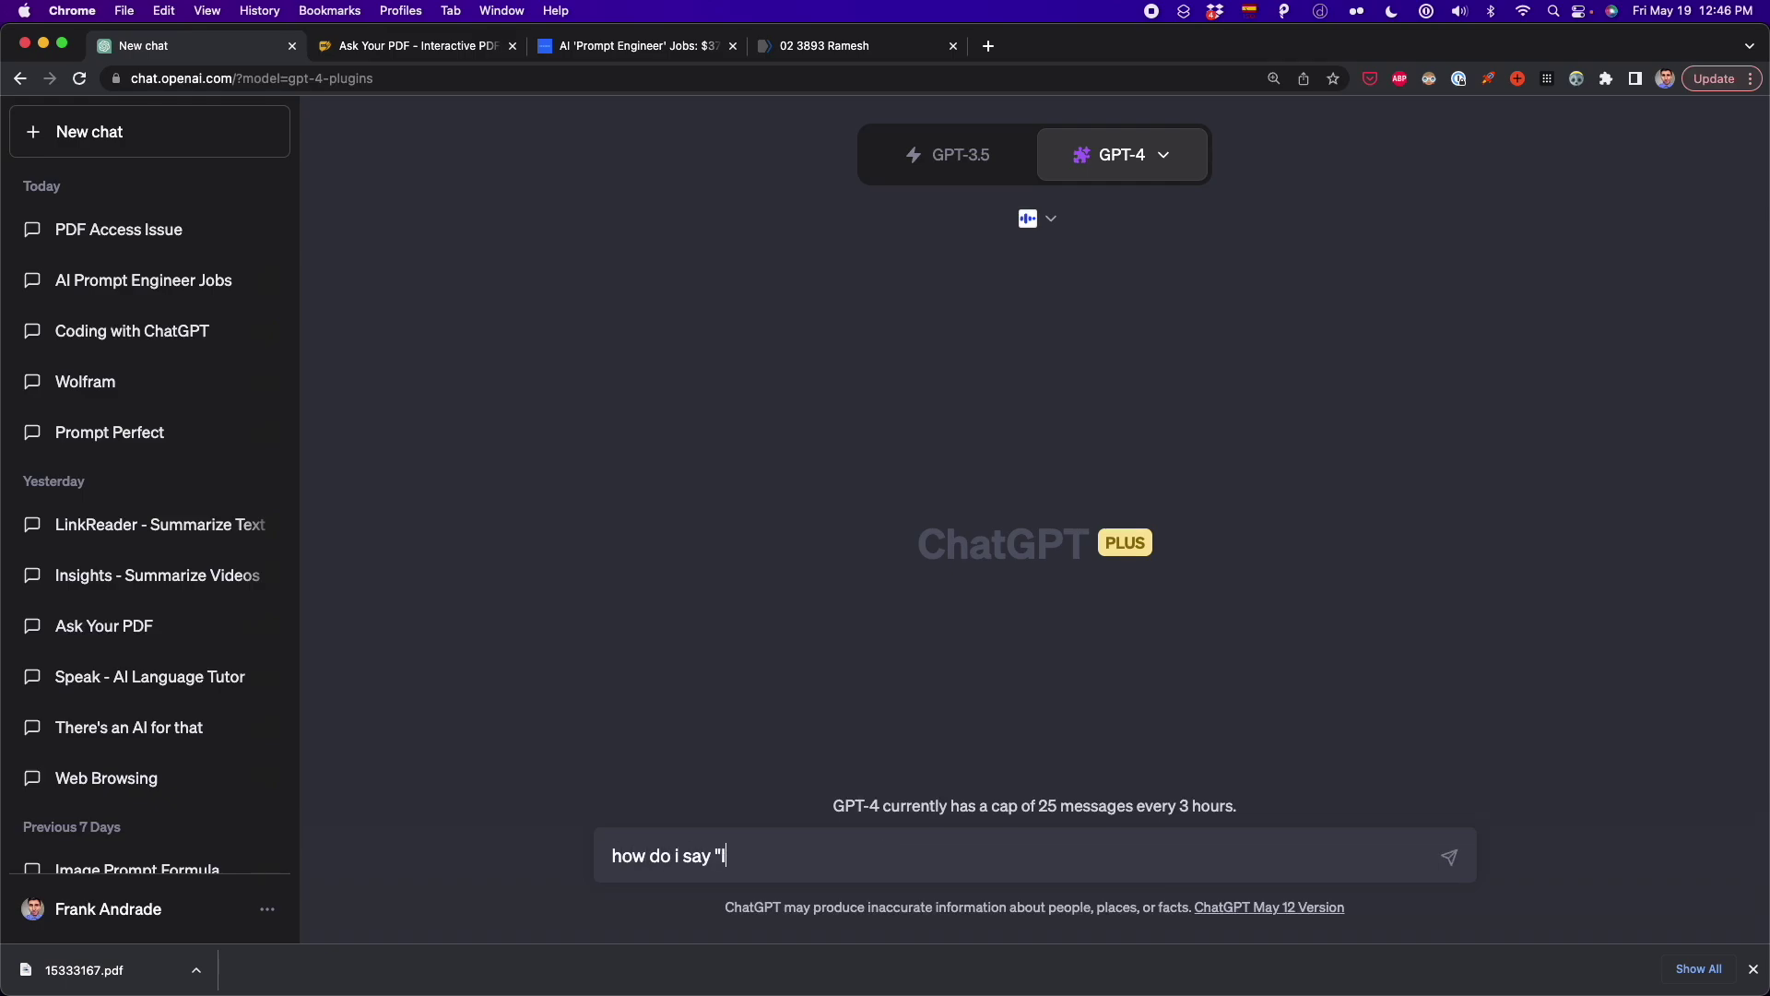
type(" like AI\" in spanish?")
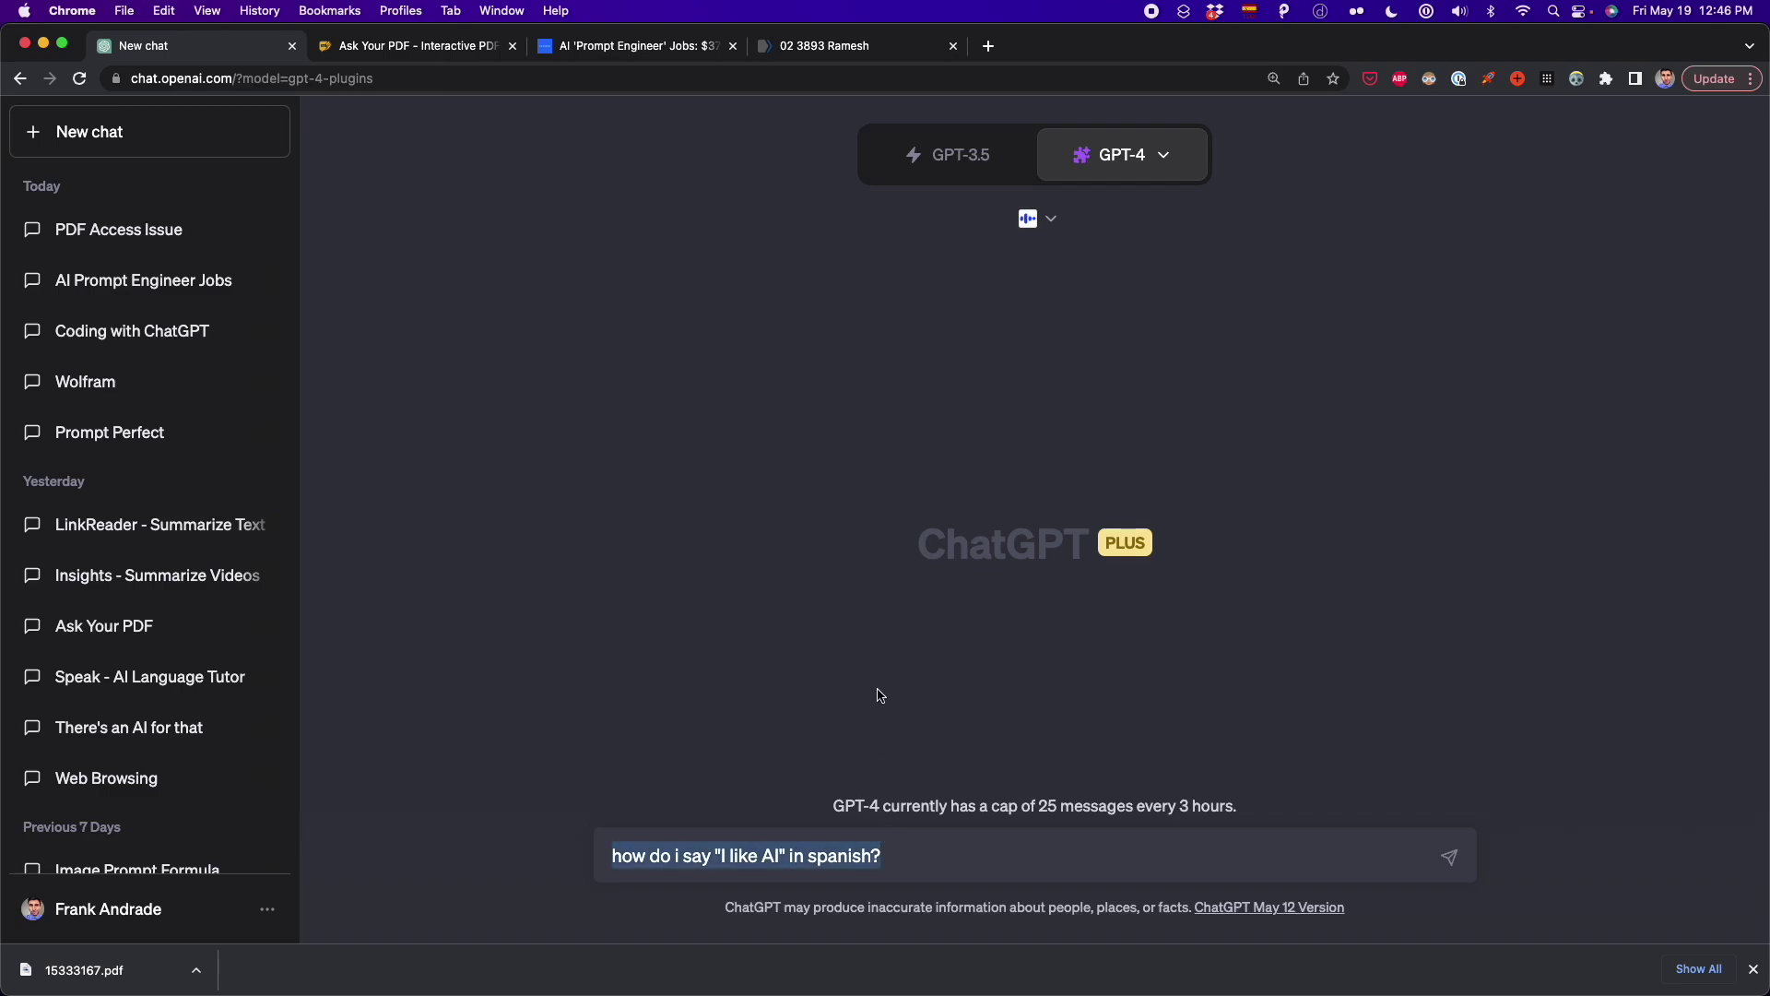
left_click(959, 174)
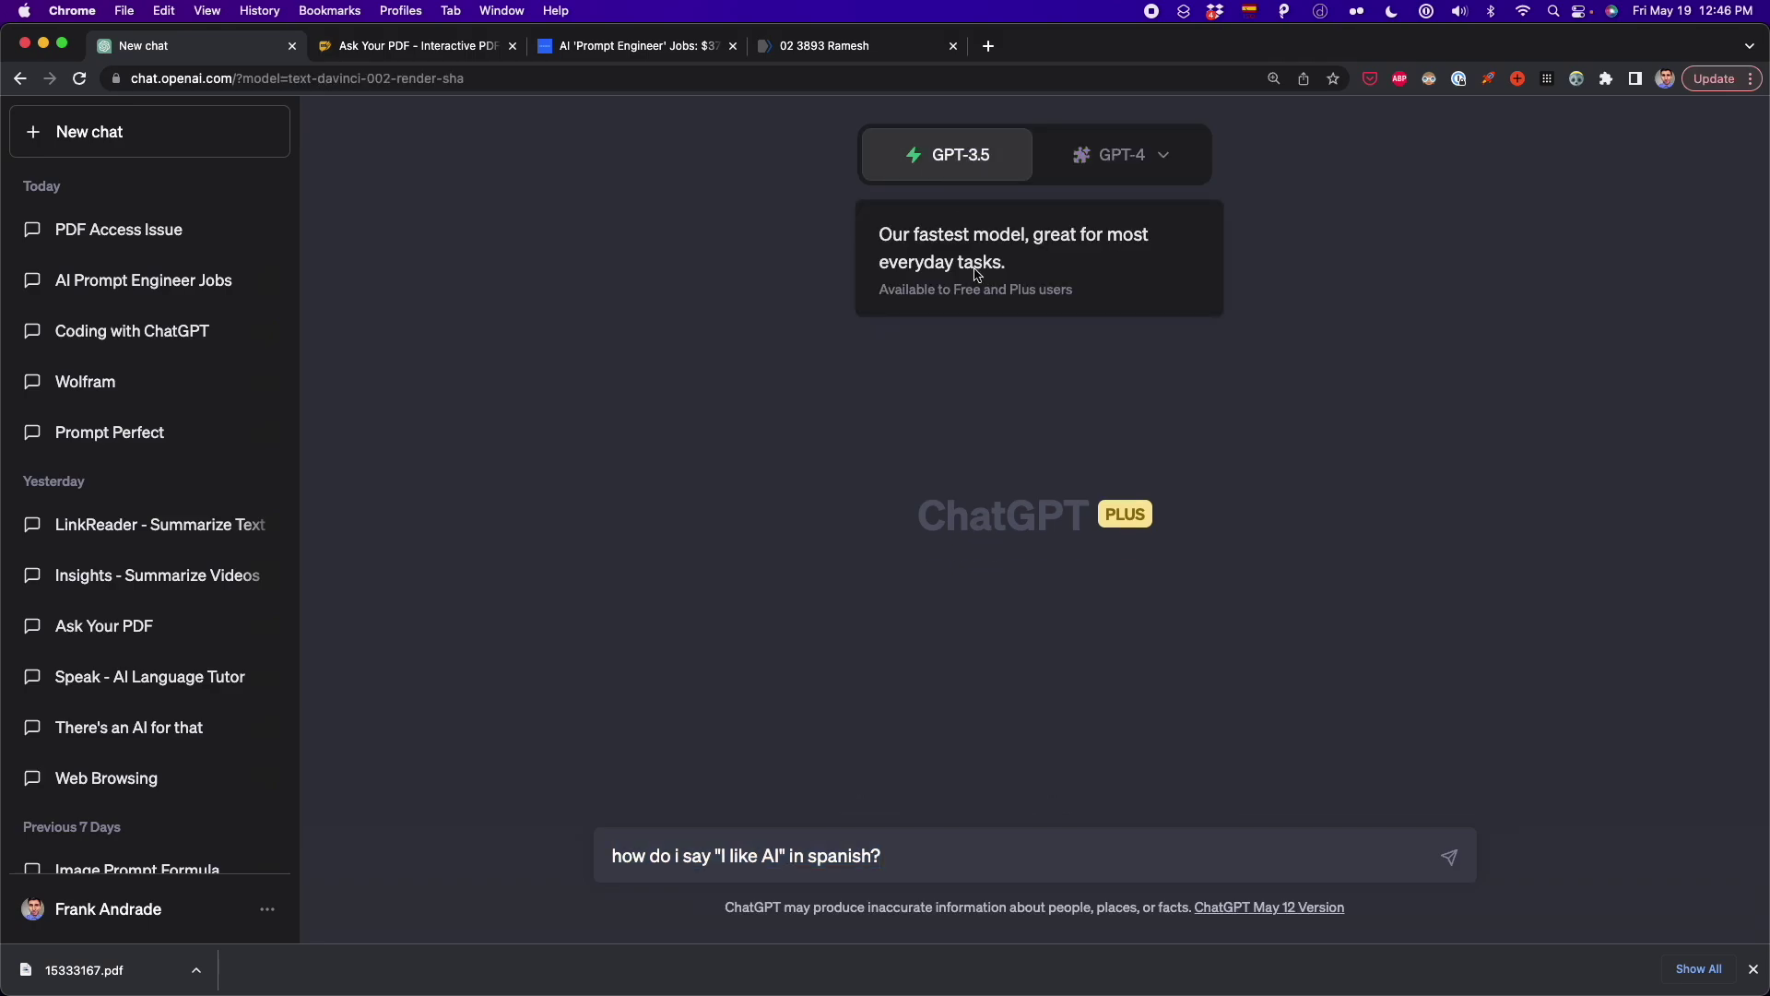
key("Return")
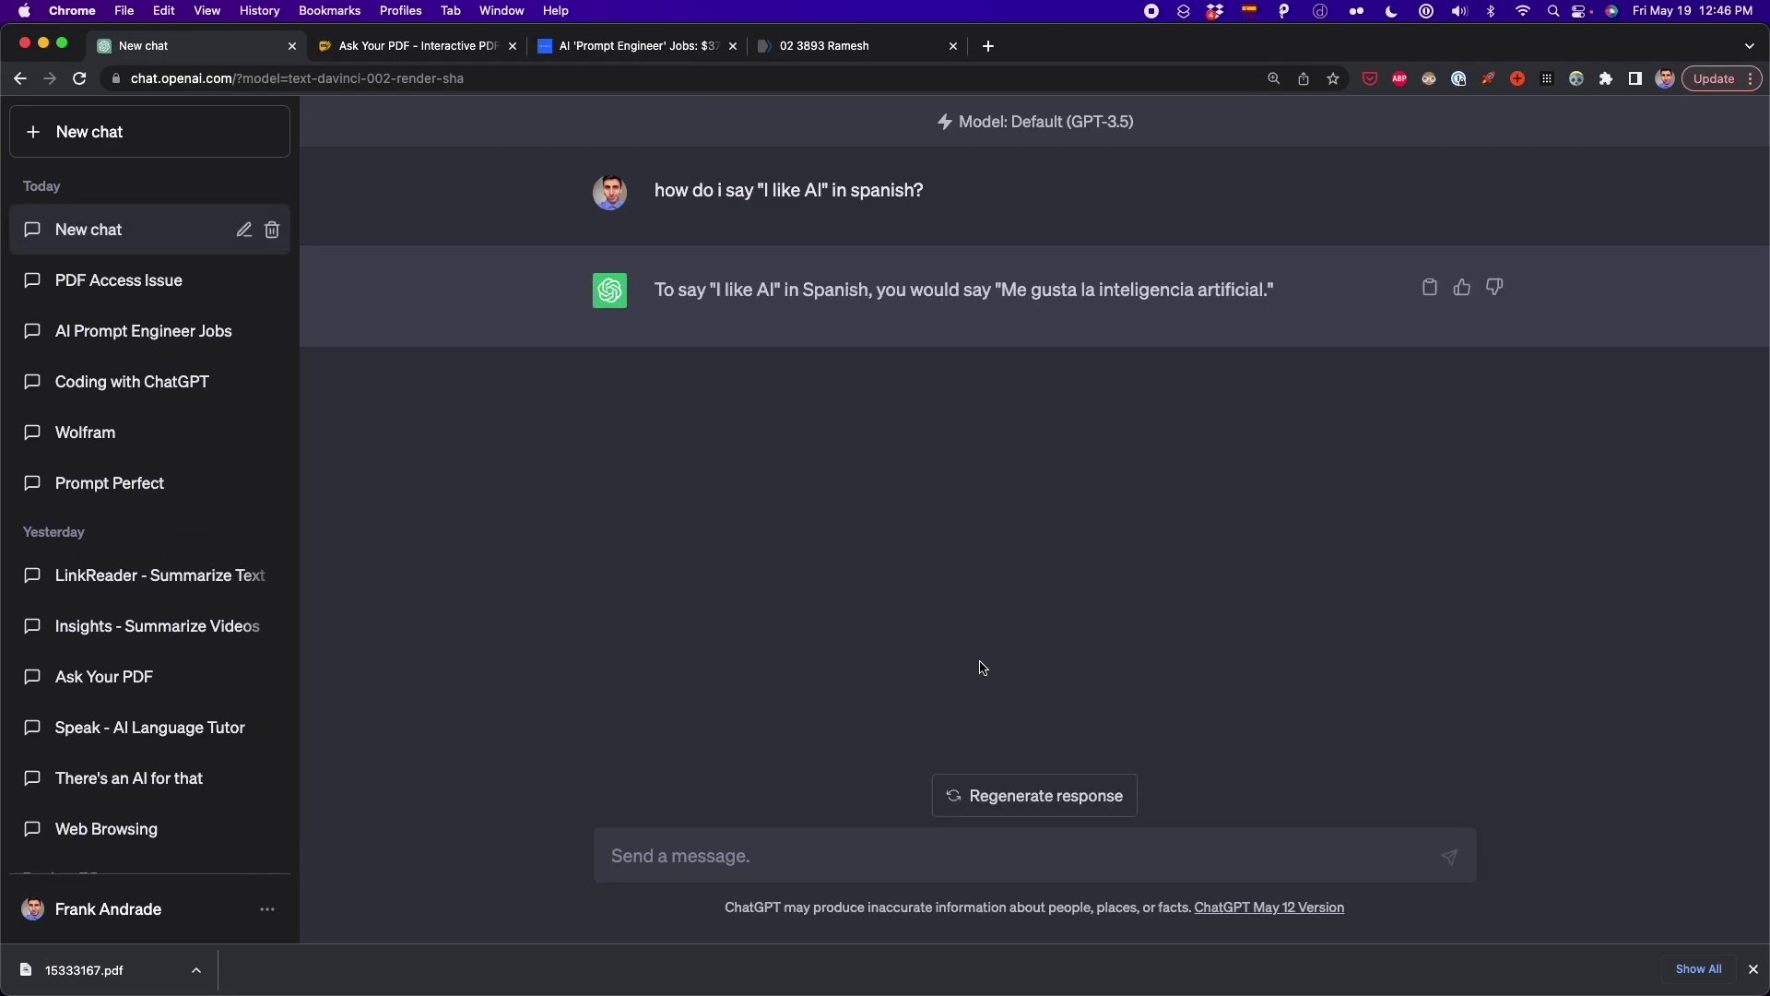
left_click(156, 133)
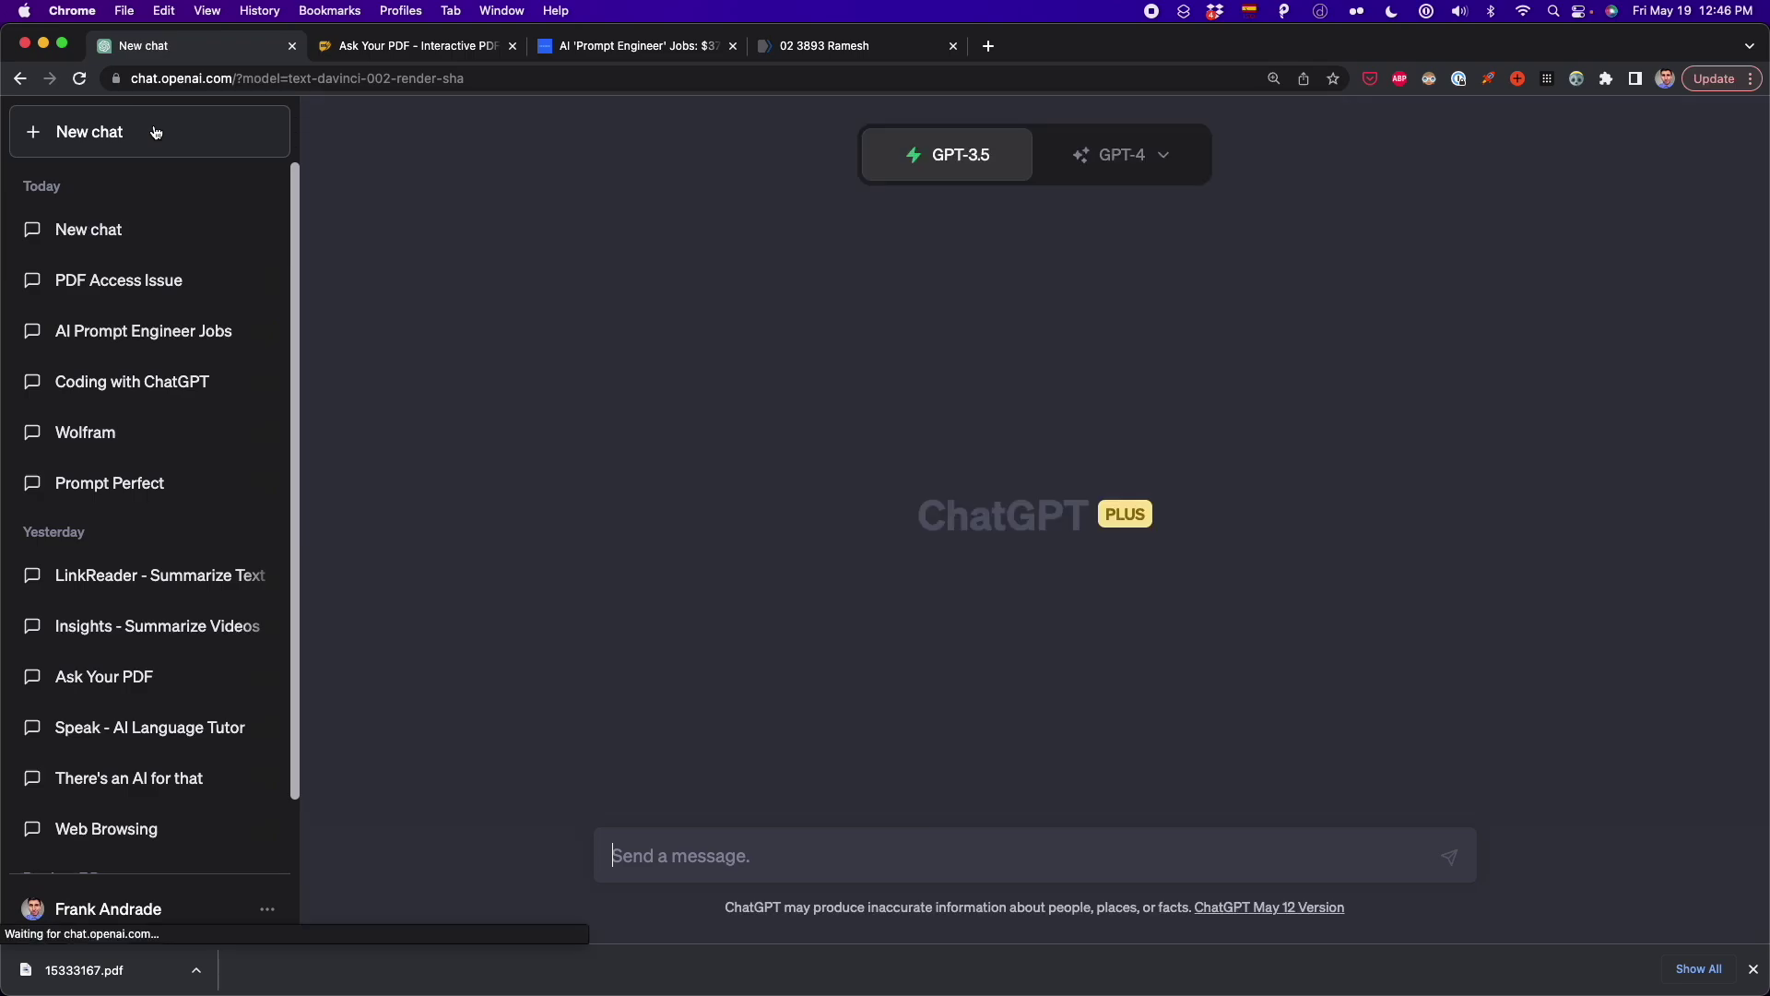
left_click(142, 233)
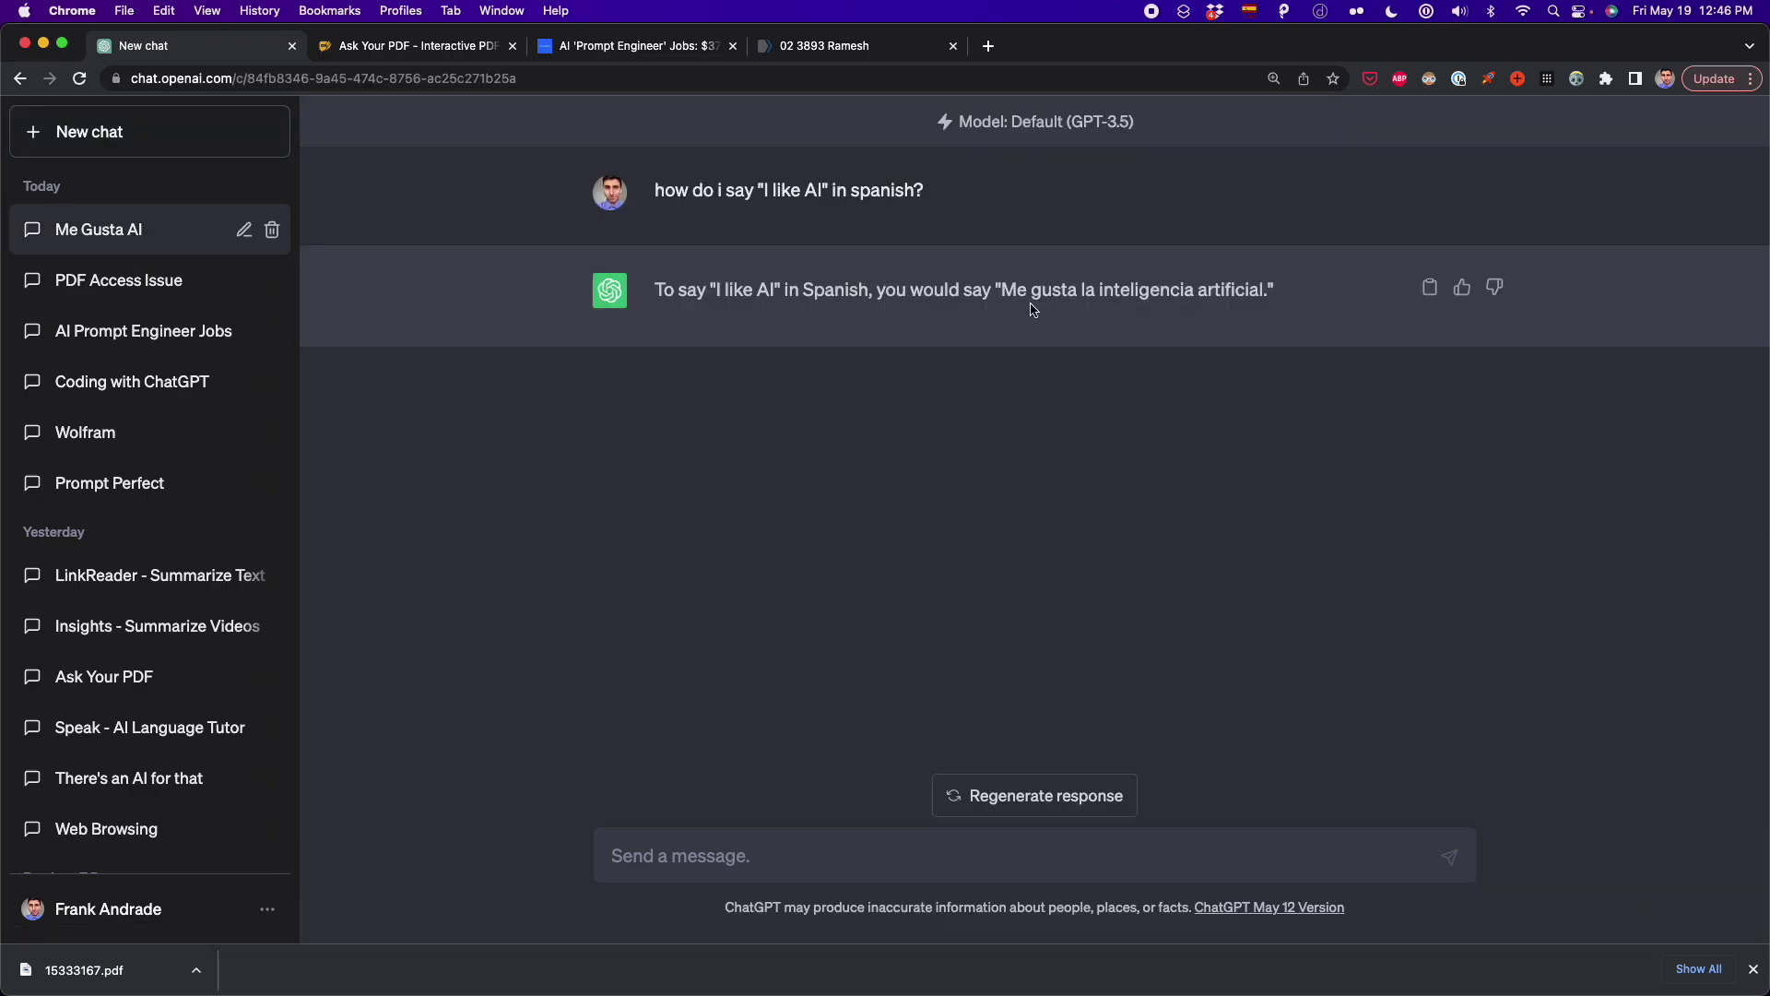
- Start a new GPT-4 chat in Plugins mode with the Speak plugin enabled
left_click(125, 146)
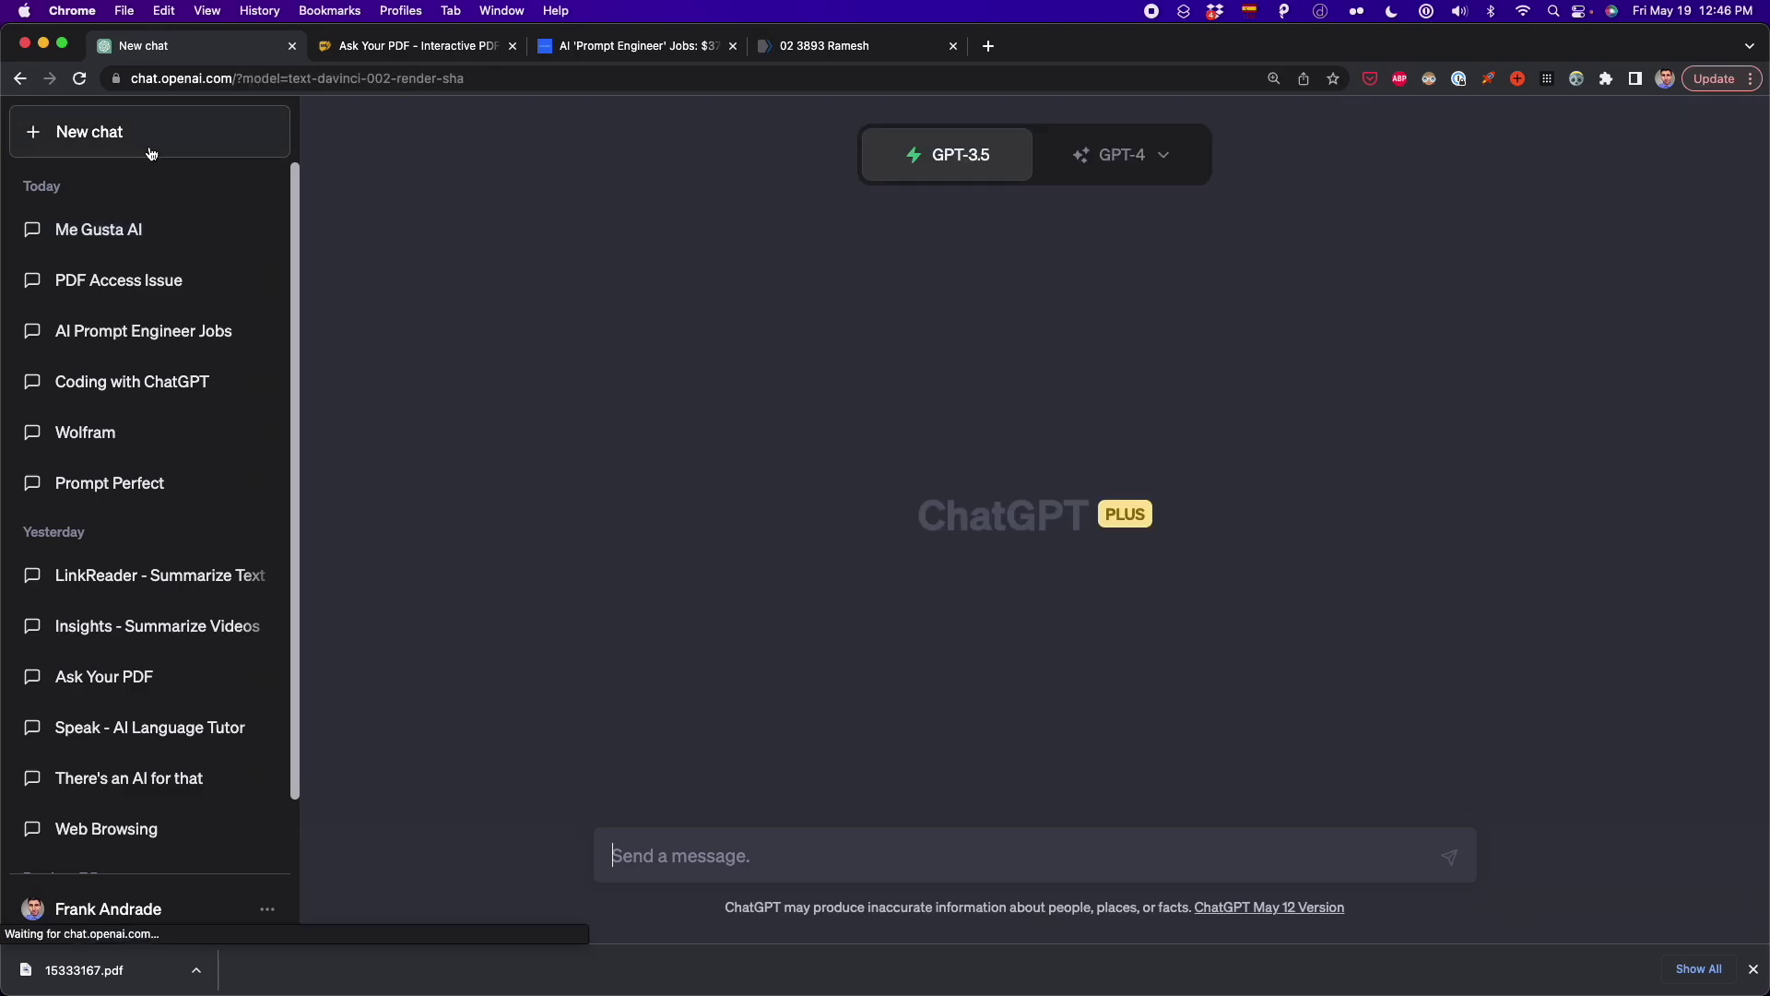
left_click(1122, 154)
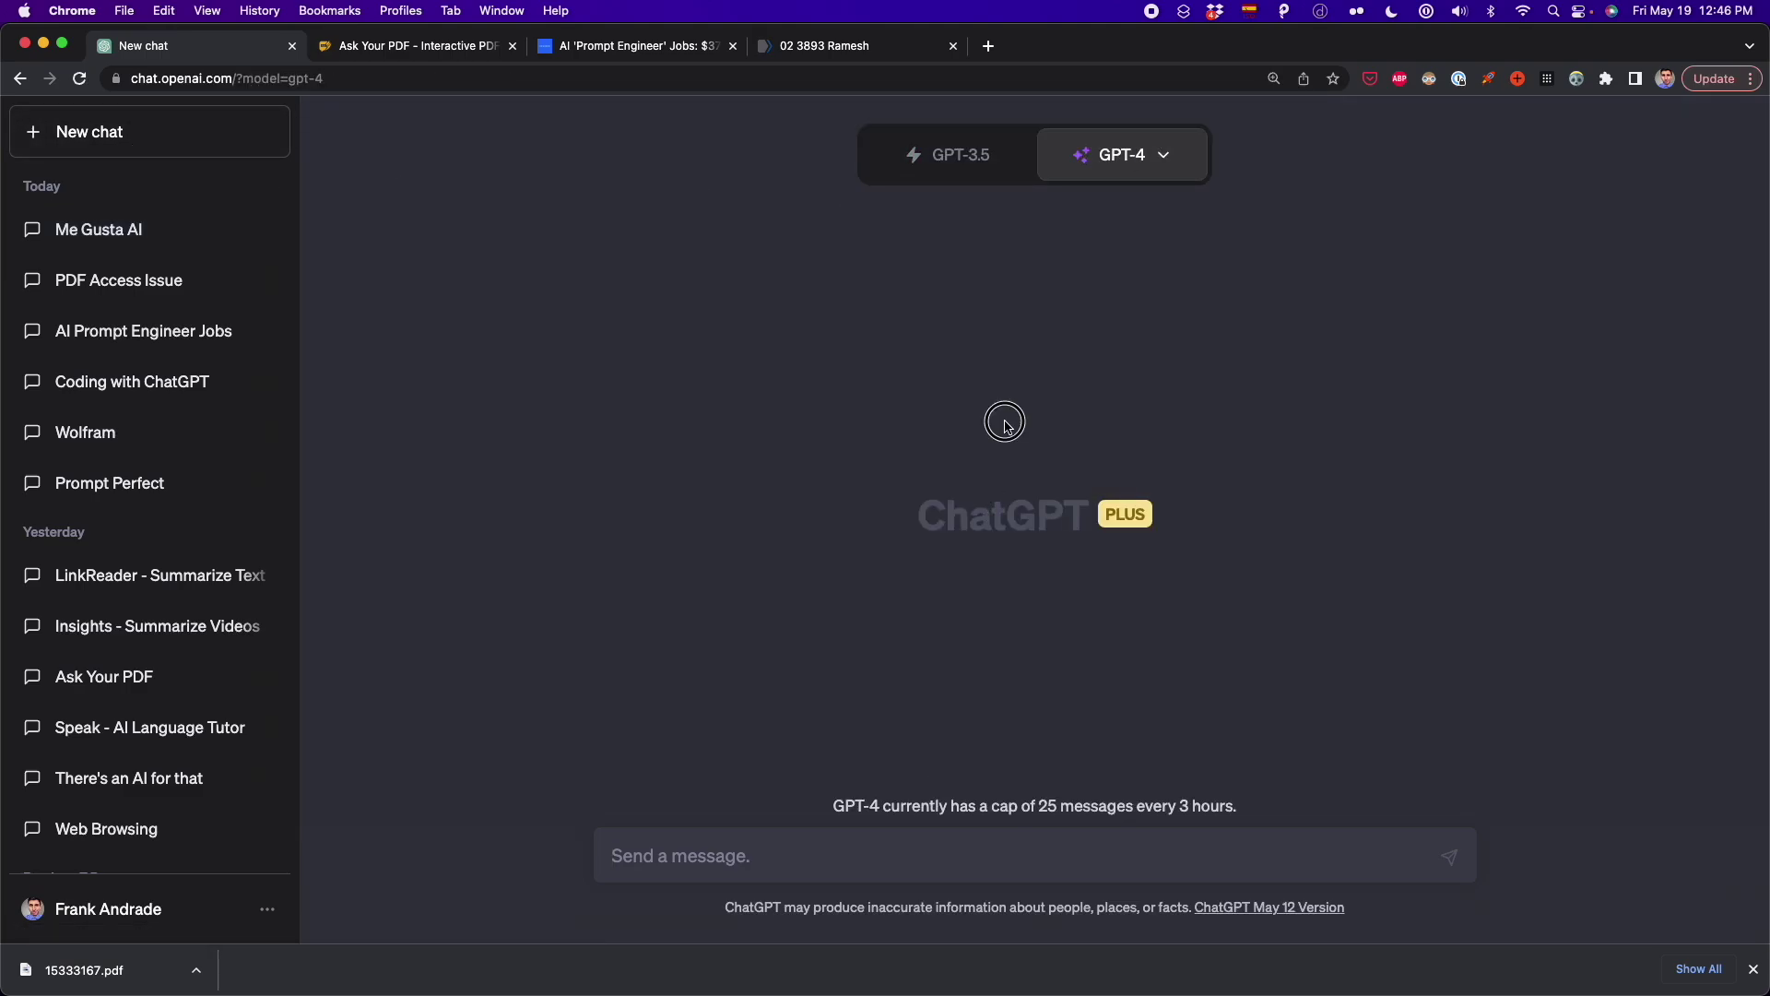
mouse_move(1099, 162)
left_click(1025, 467)
left_click(1047, 222)
left_click(1286, 240)
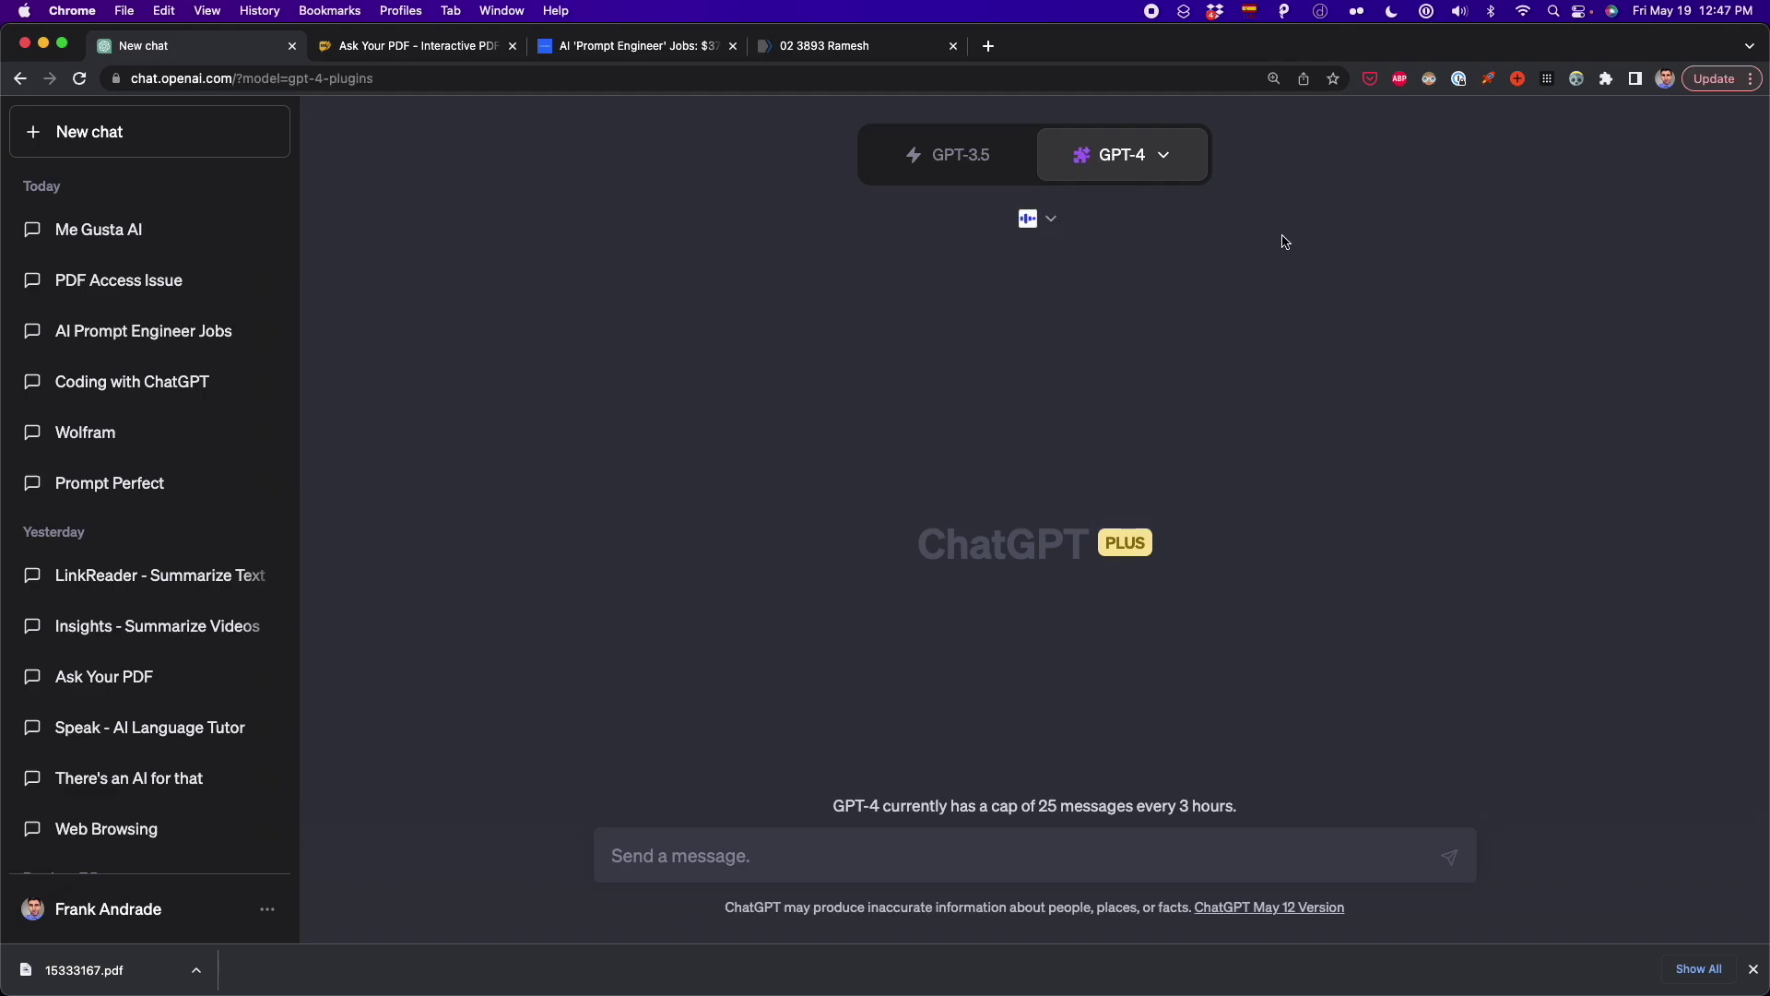
- Send the prompt "how do i say "I like AI" in spanish?" to GPT-4 with the Speak plugin
left_click(760, 865)
type("how do i say \"I like AI\" in spanish?")
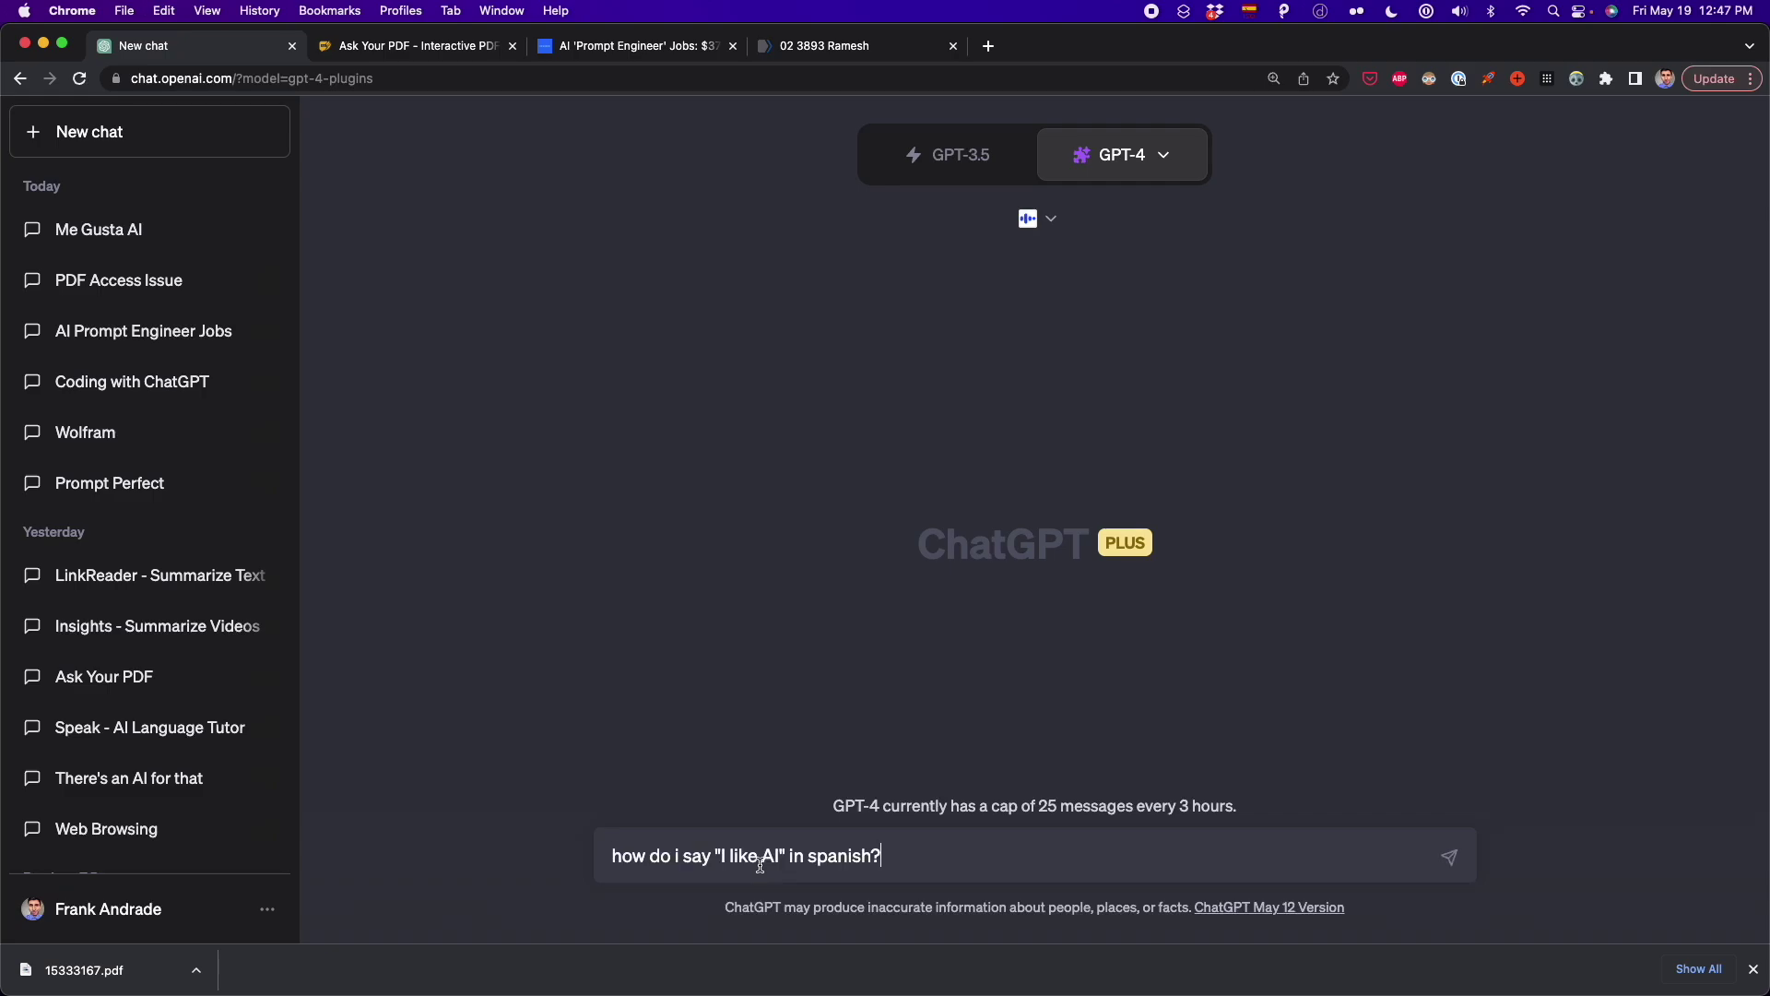
key("Return")
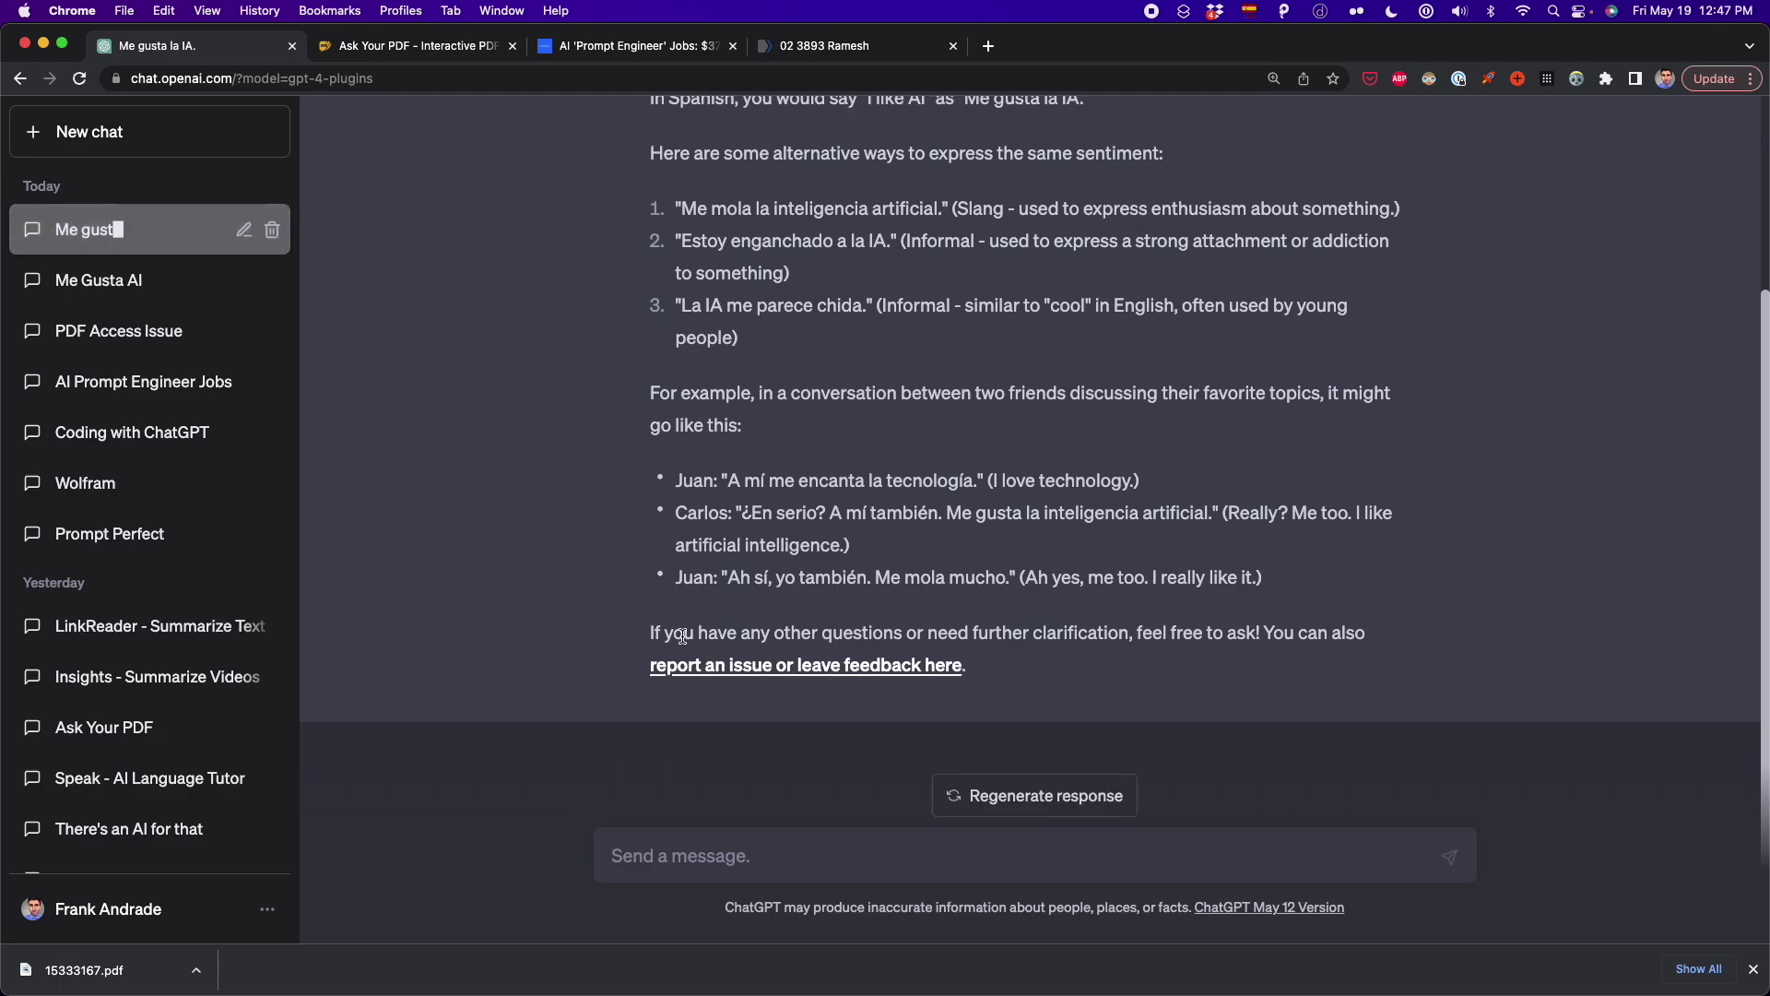
- Read through the Speak plugin's answer, examining the Spanish translation, the alternative expressions and the example conversation
scroll(986, 586, "up", 5)
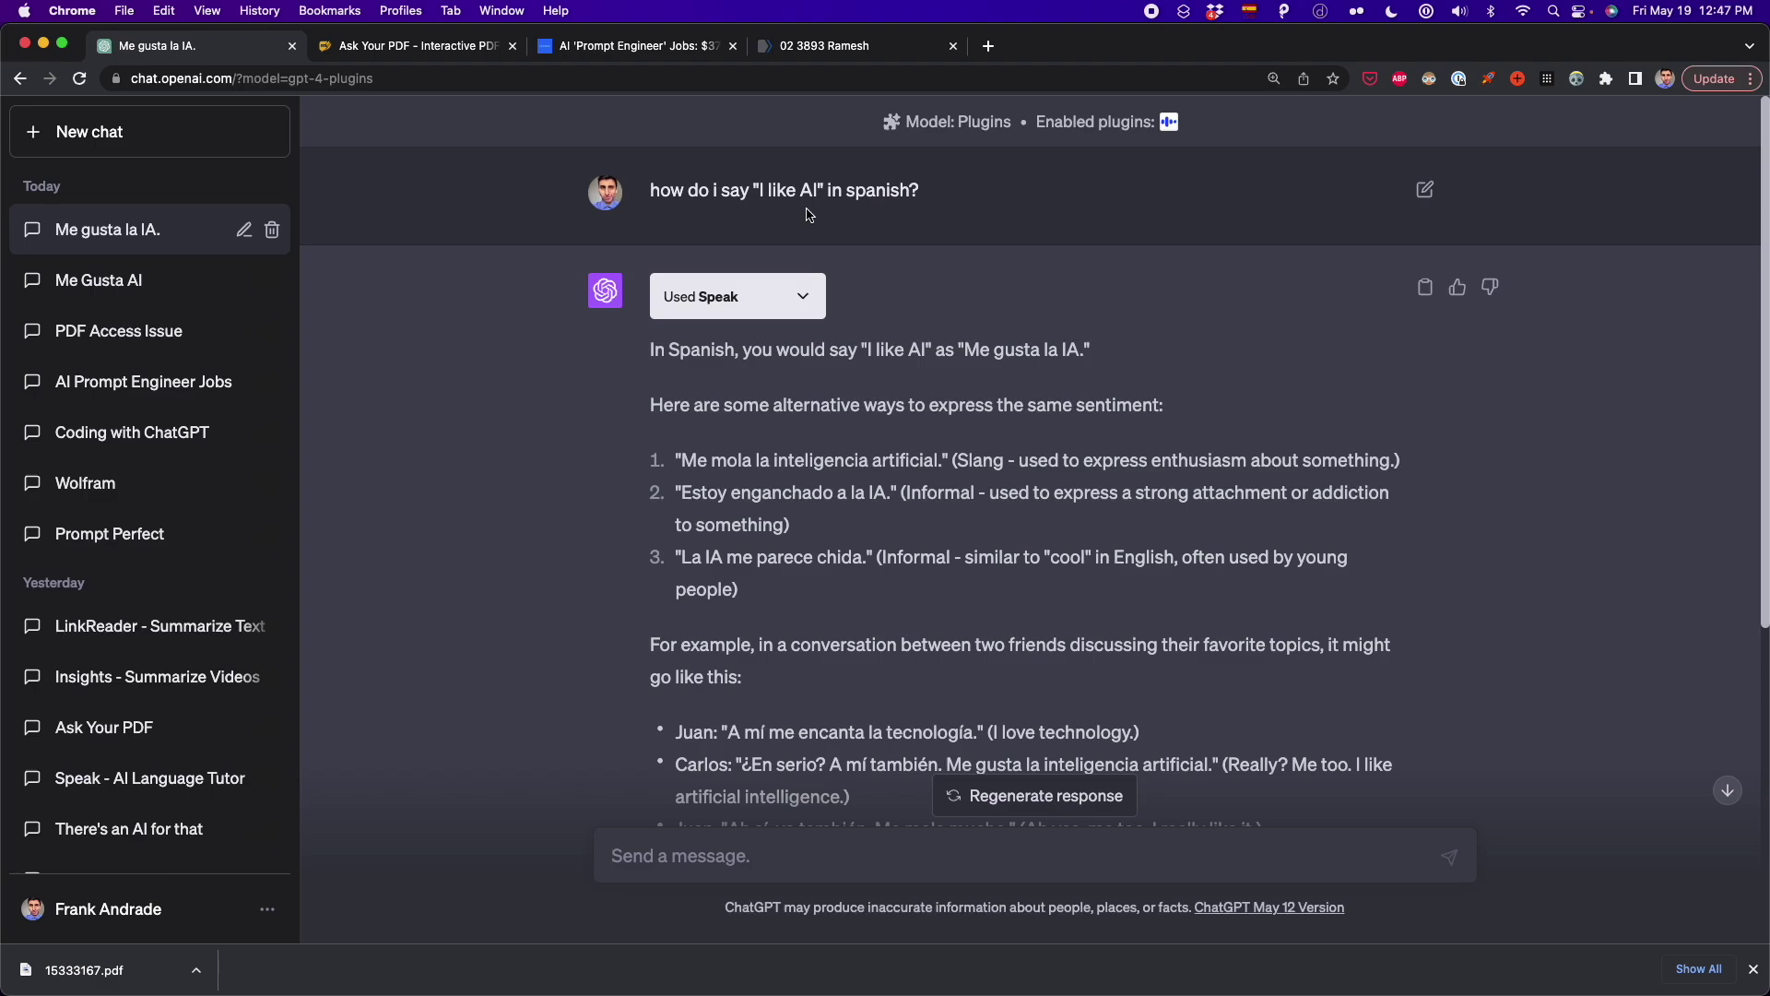
left_click_drag(966, 355, 1084, 352)
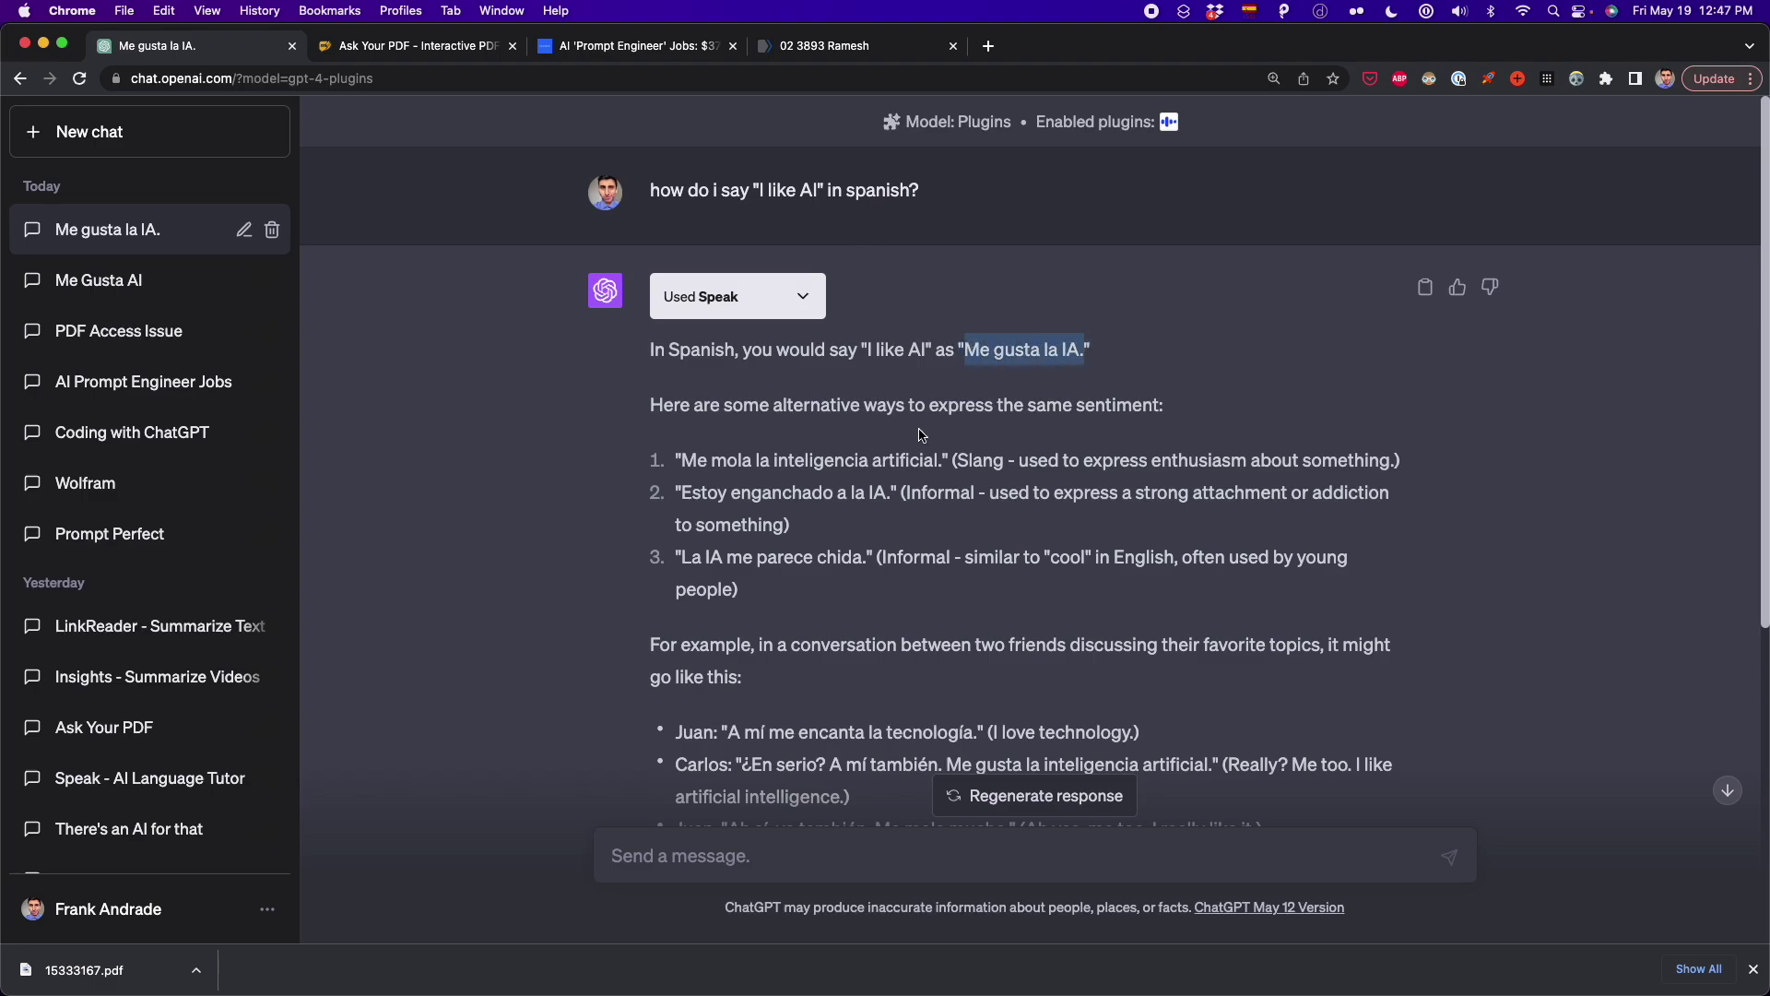
scroll(922, 435, "down", 1)
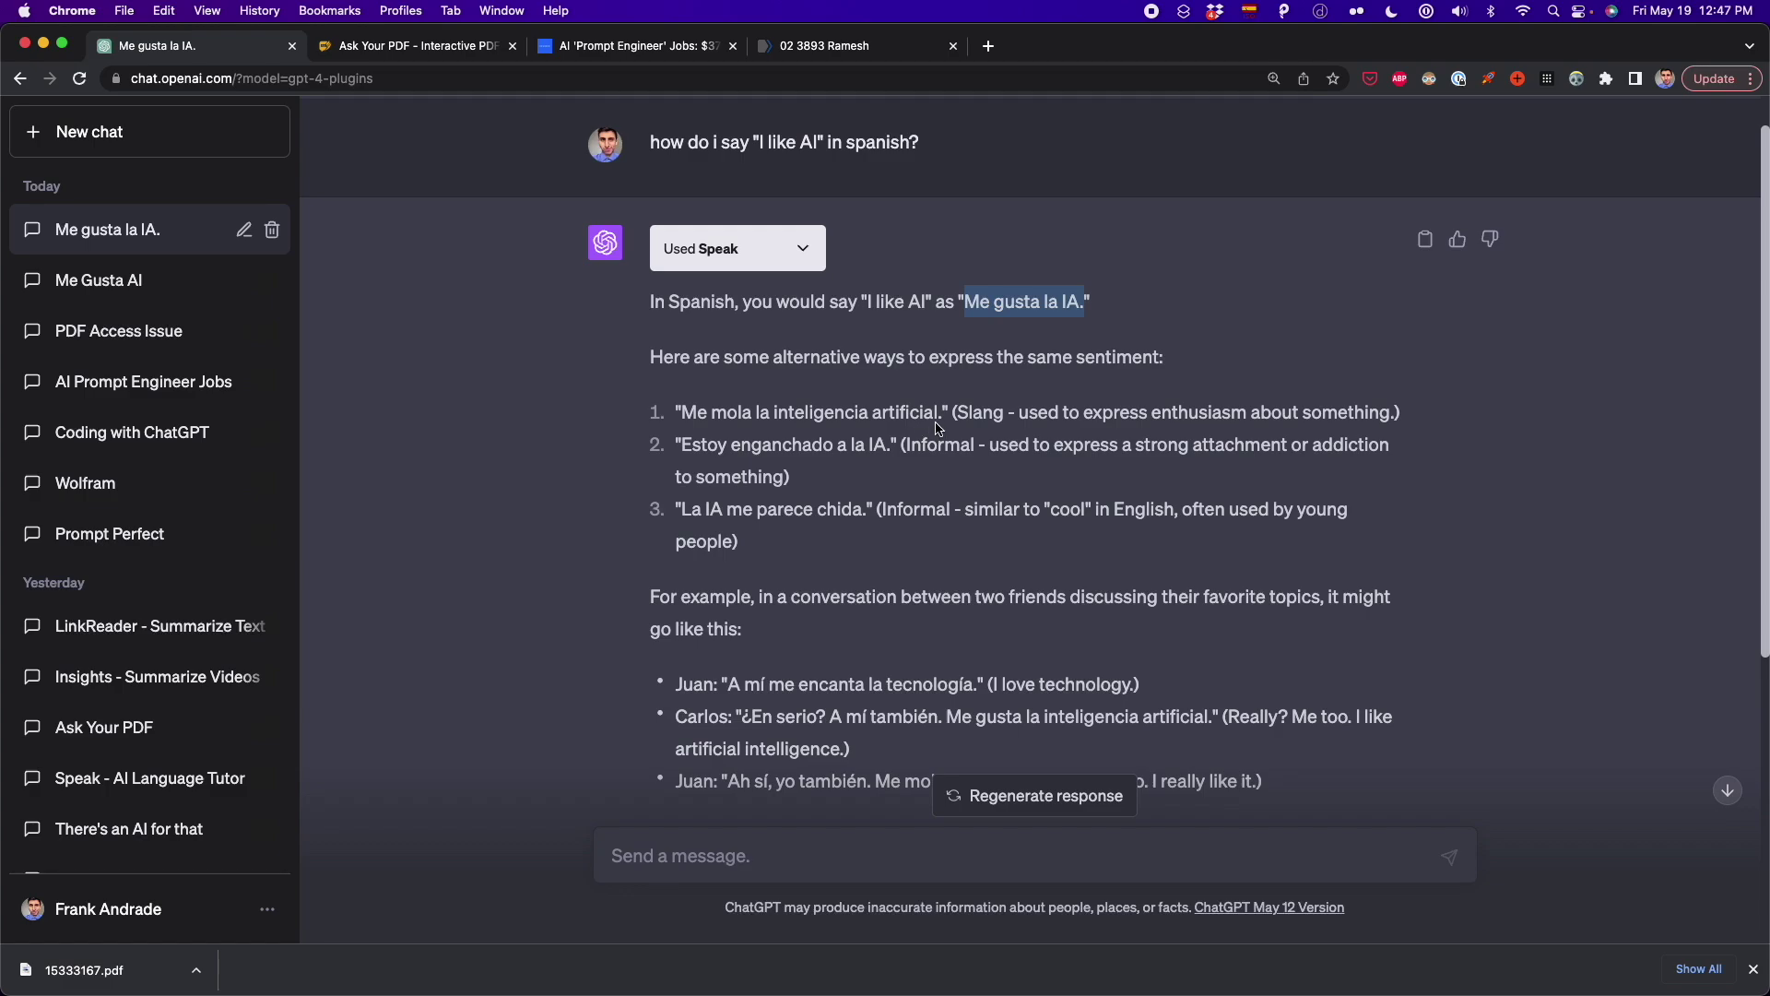
left_click_drag(940, 413, 724, 415)
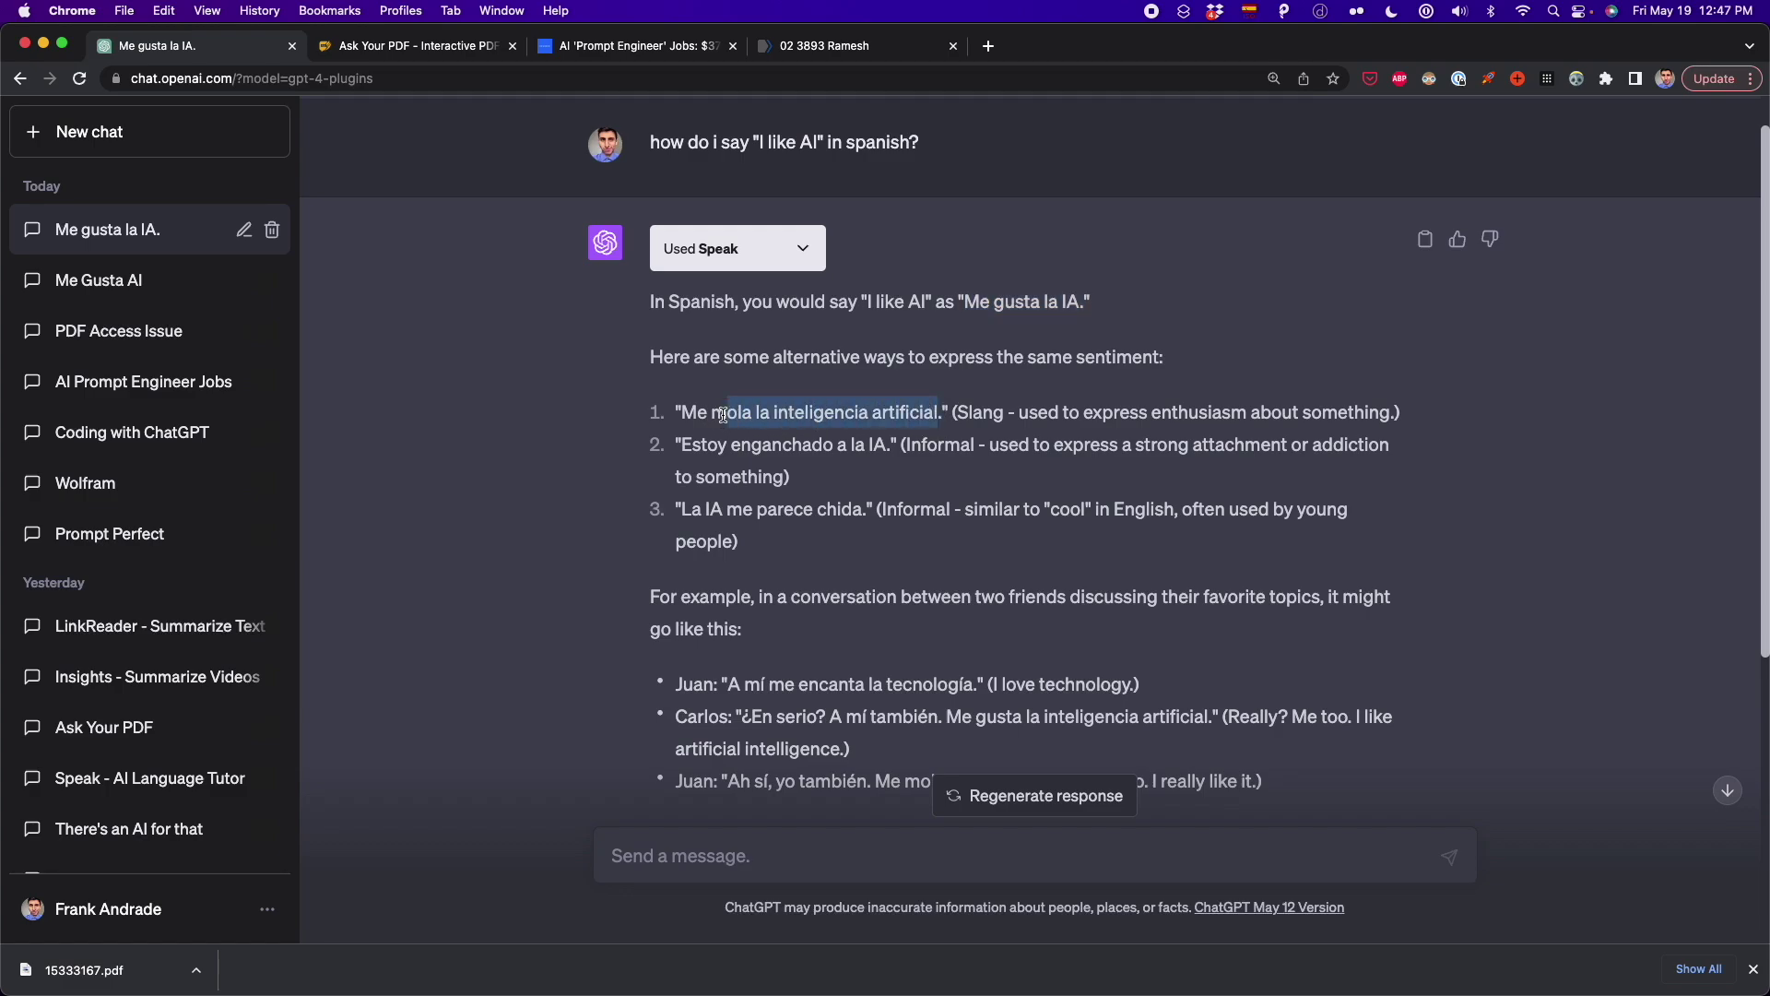
double_click(724, 414)
scroll(753, 456, "down", 2)
scroll(754, 455, "down", 2)
scroll(753, 456, "down", 2)
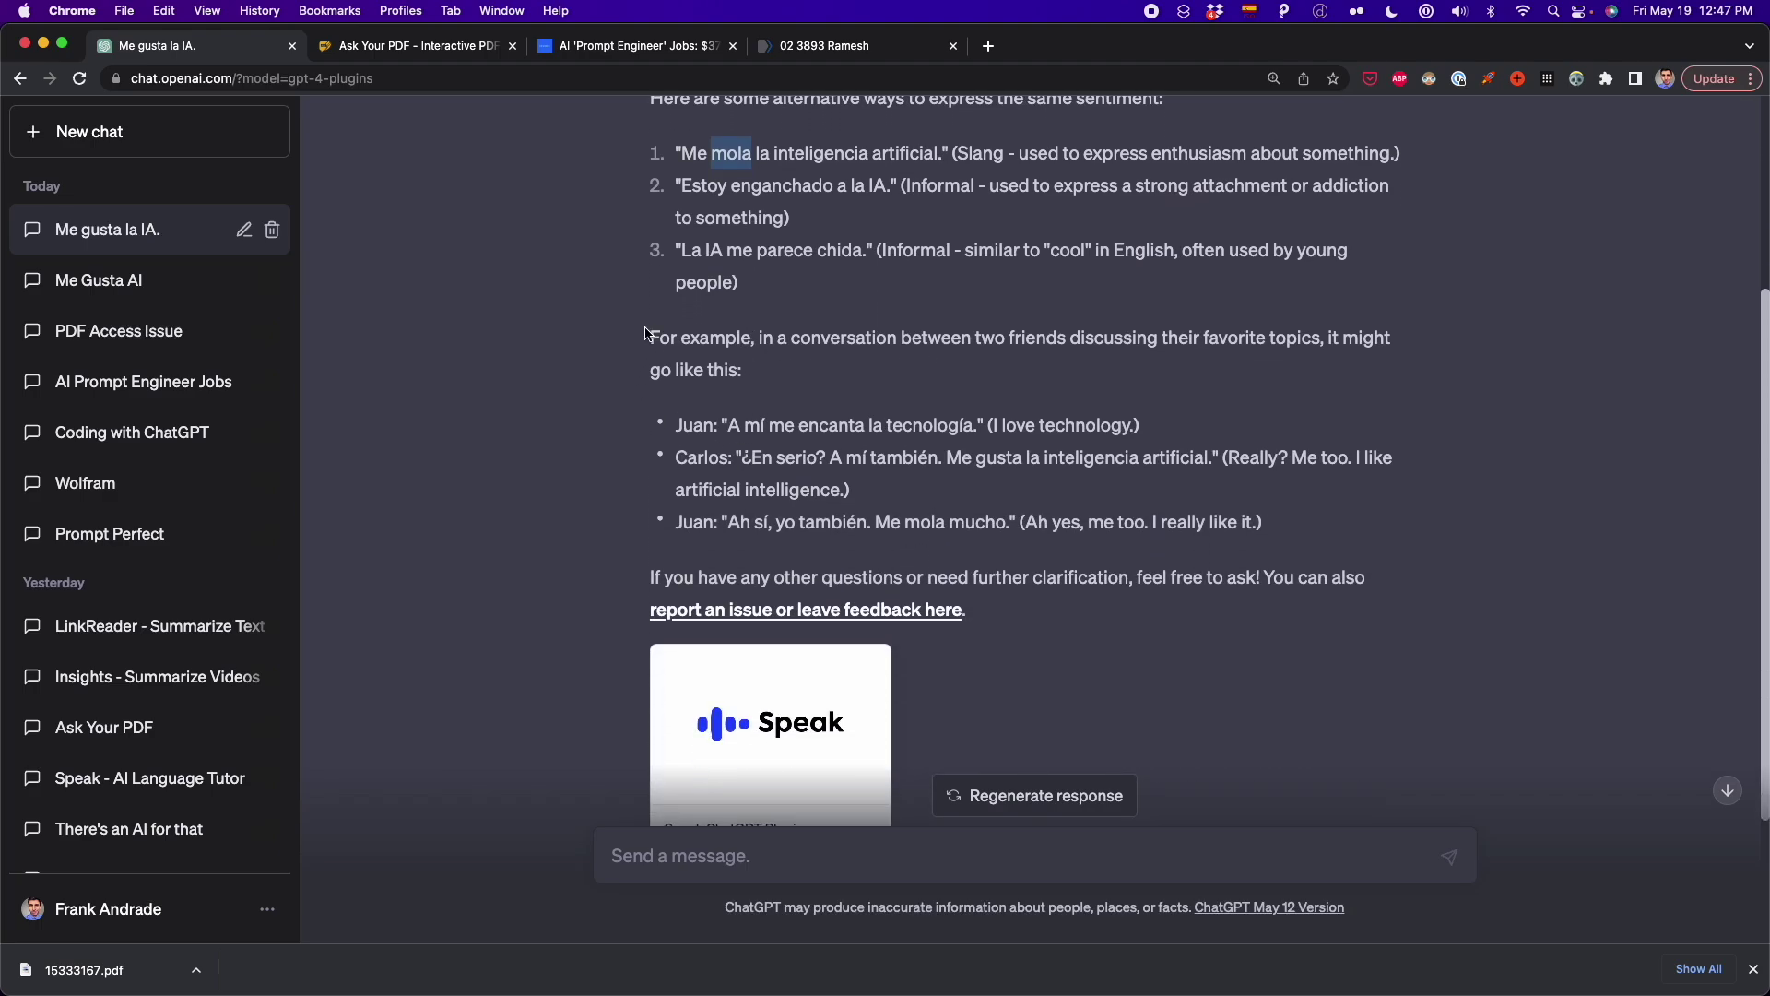
scroll(673, 358, "up", 1)
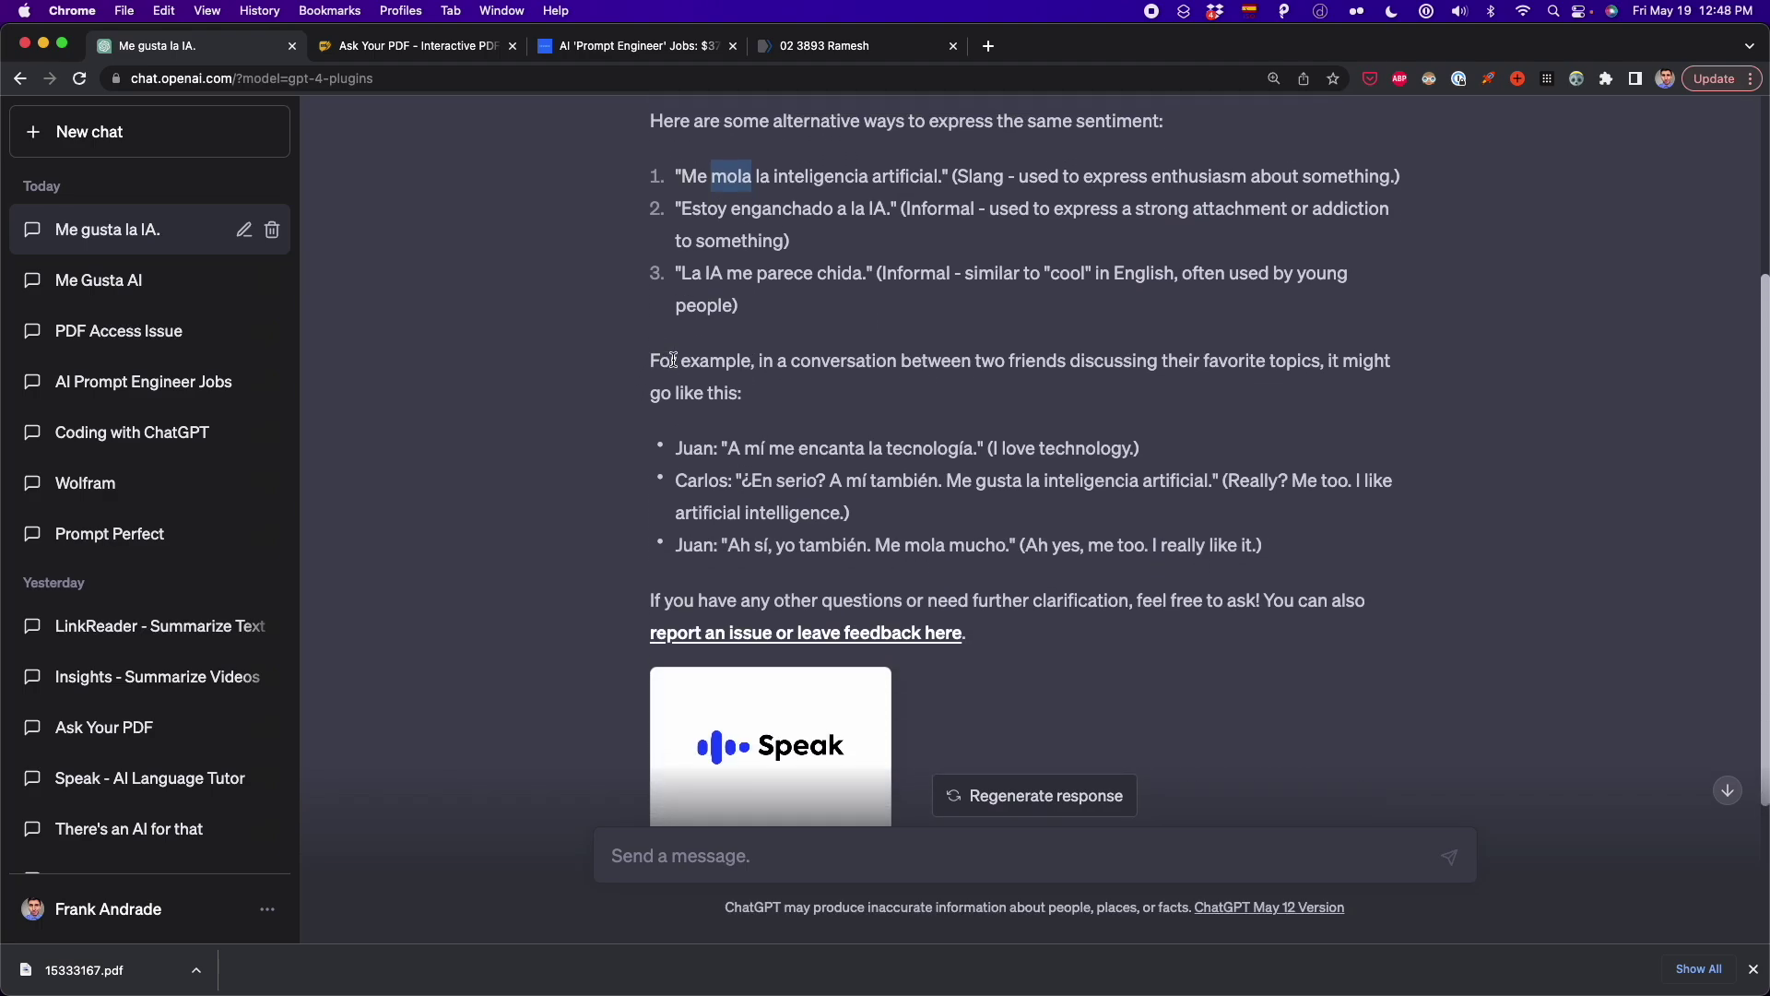
scroll(673, 359, "down", 1)
scroll(1085, 394, "up", 3)
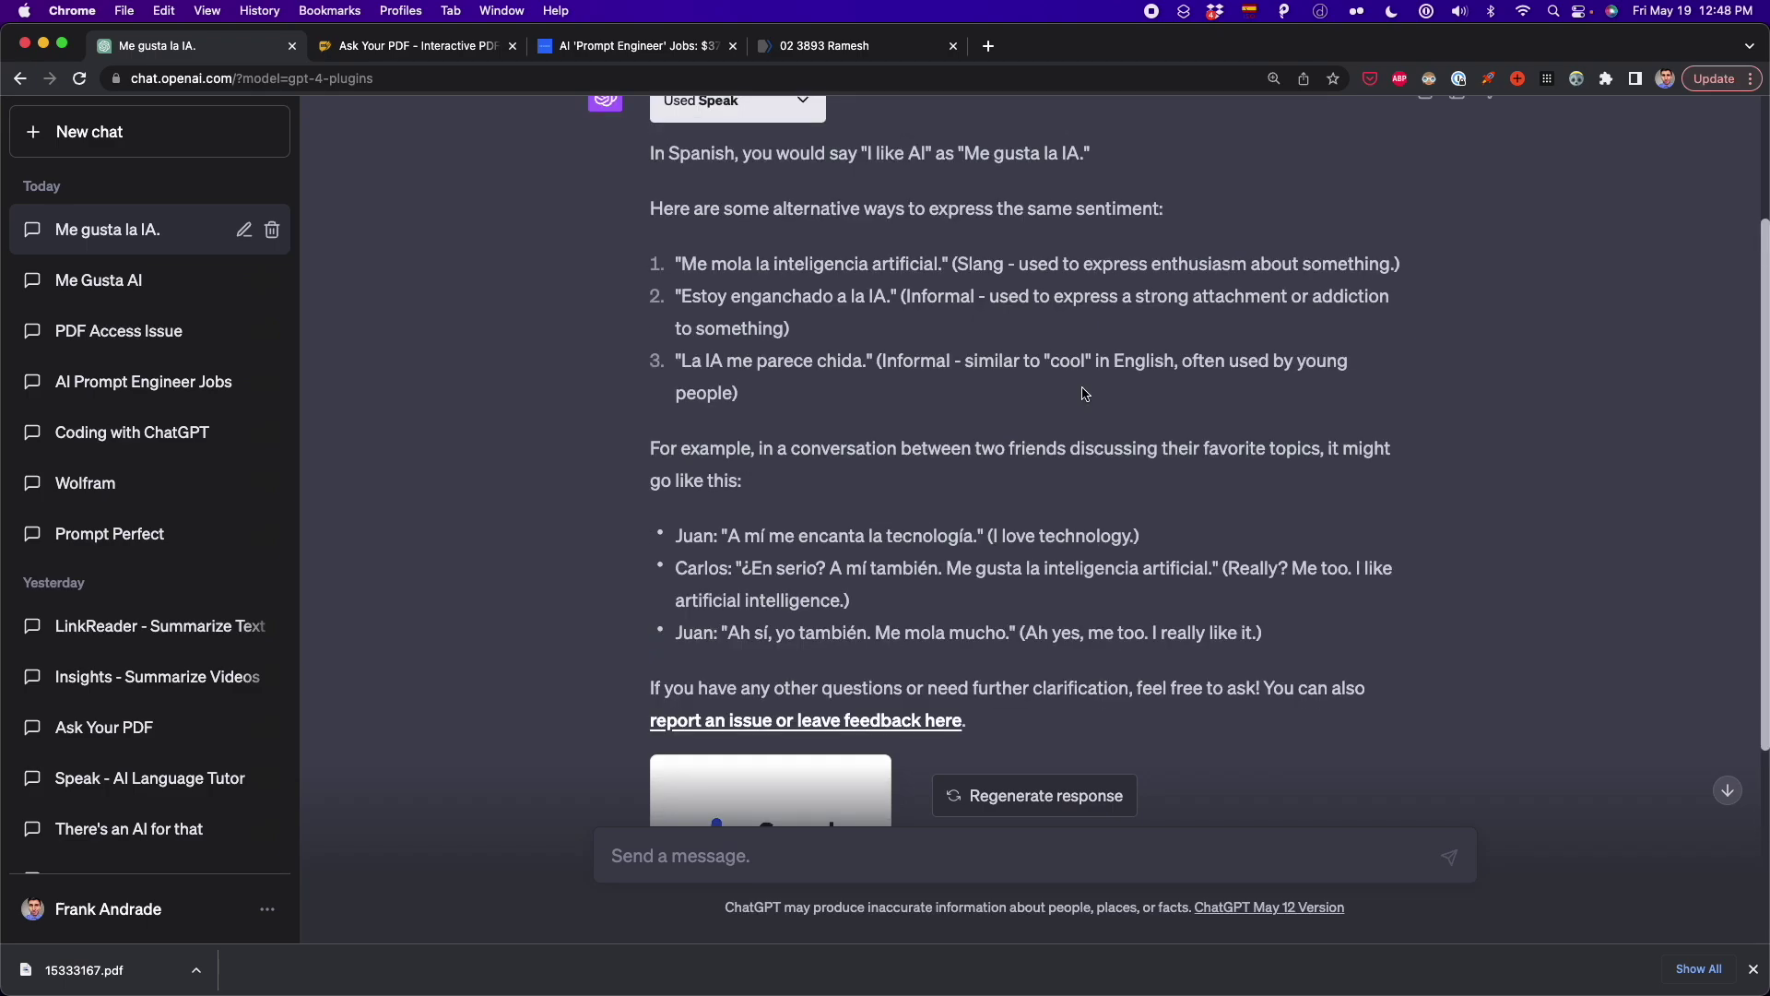
- Start a new GPT-4 plugin chat with Speak disabled and There's An AI For That enabled
scroll(1085, 393, "up", 4)
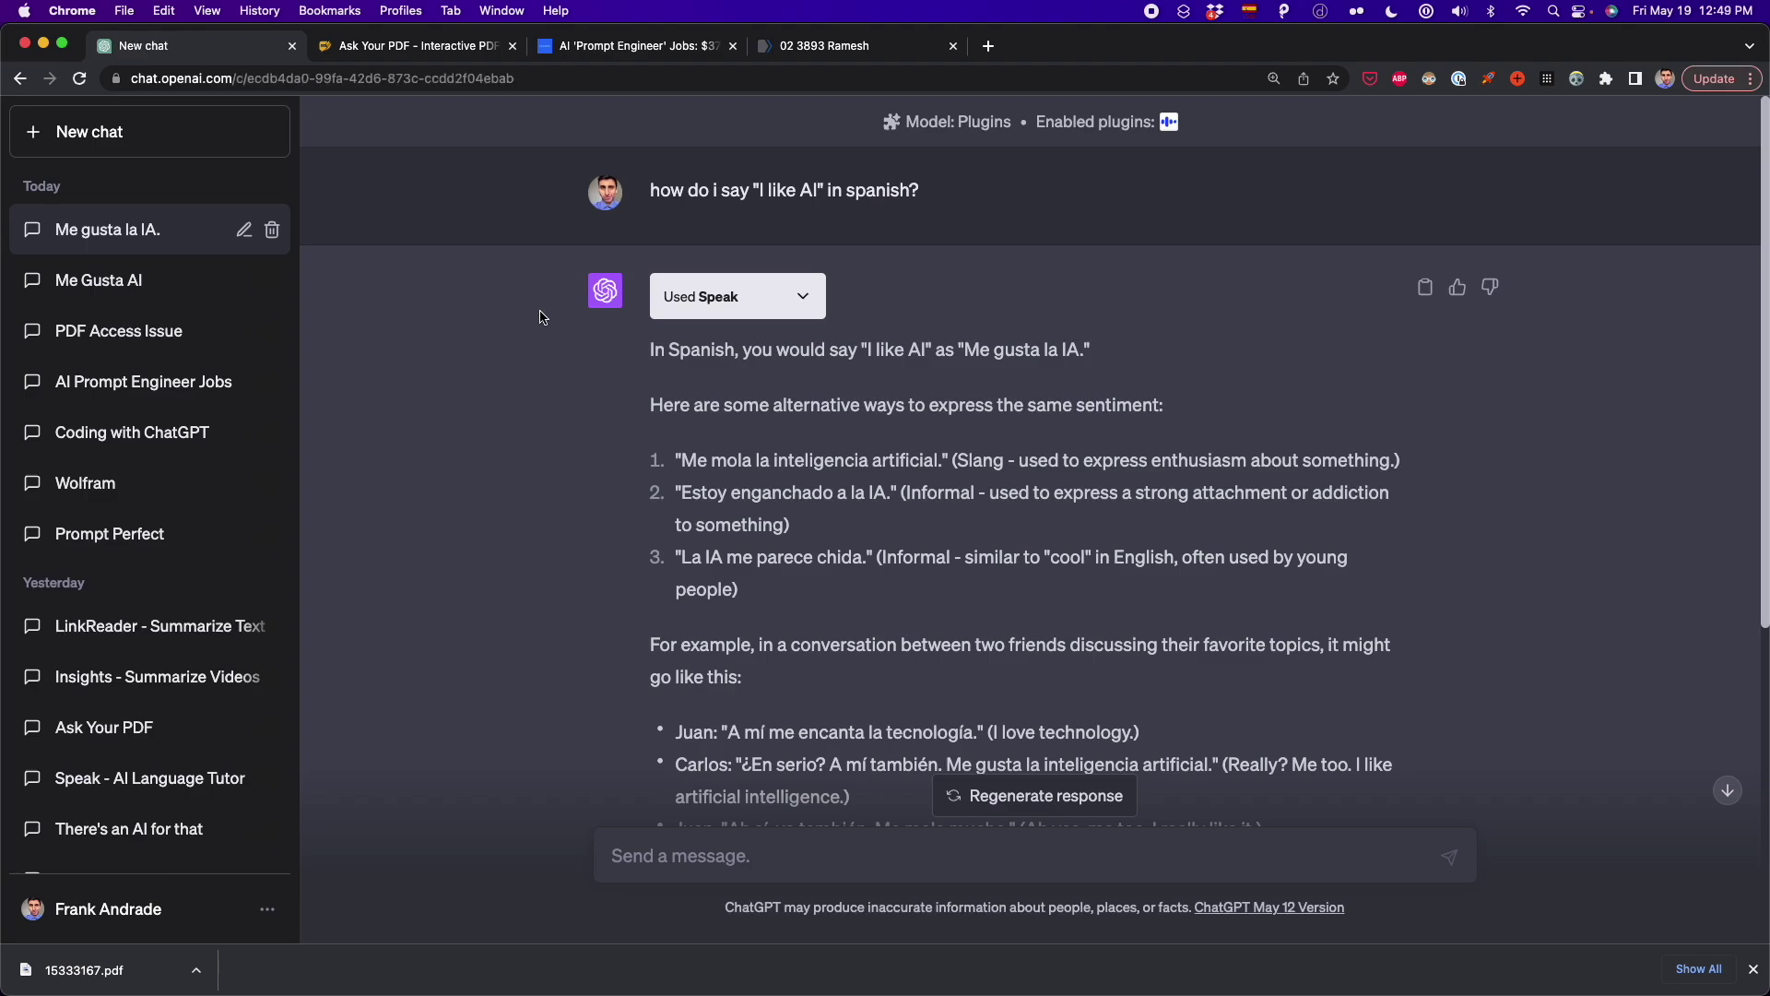
left_click(93, 132)
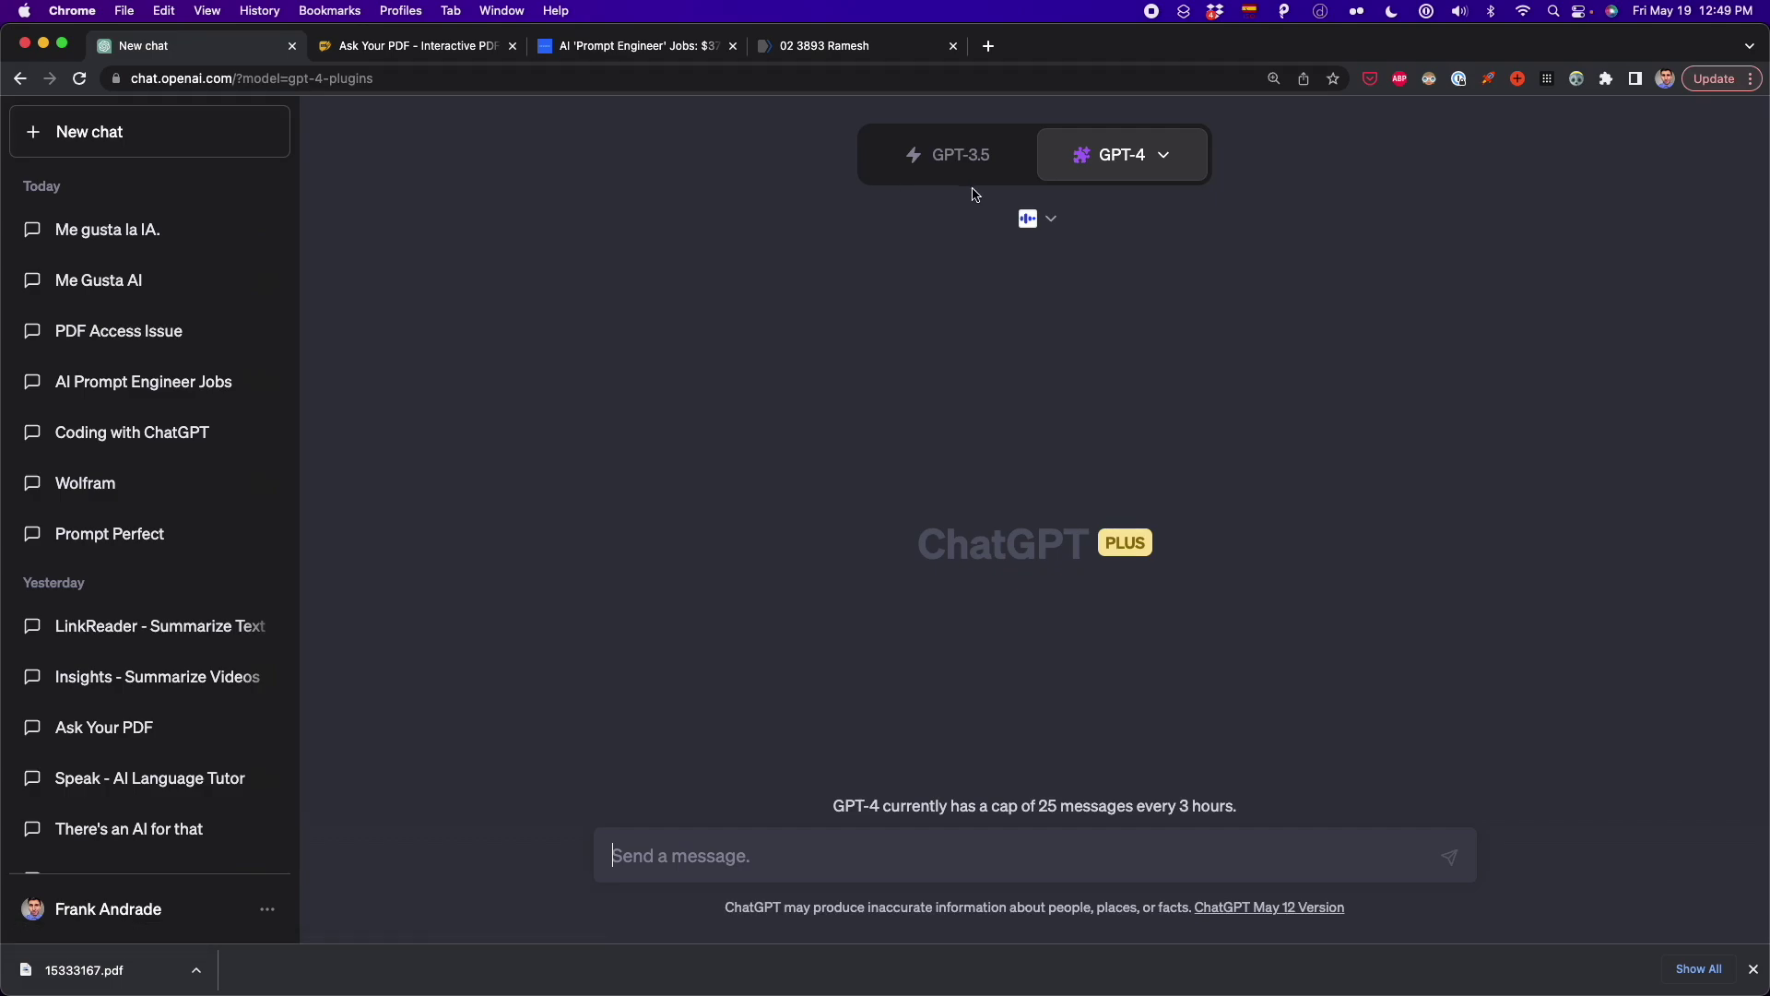
left_click(1047, 223)
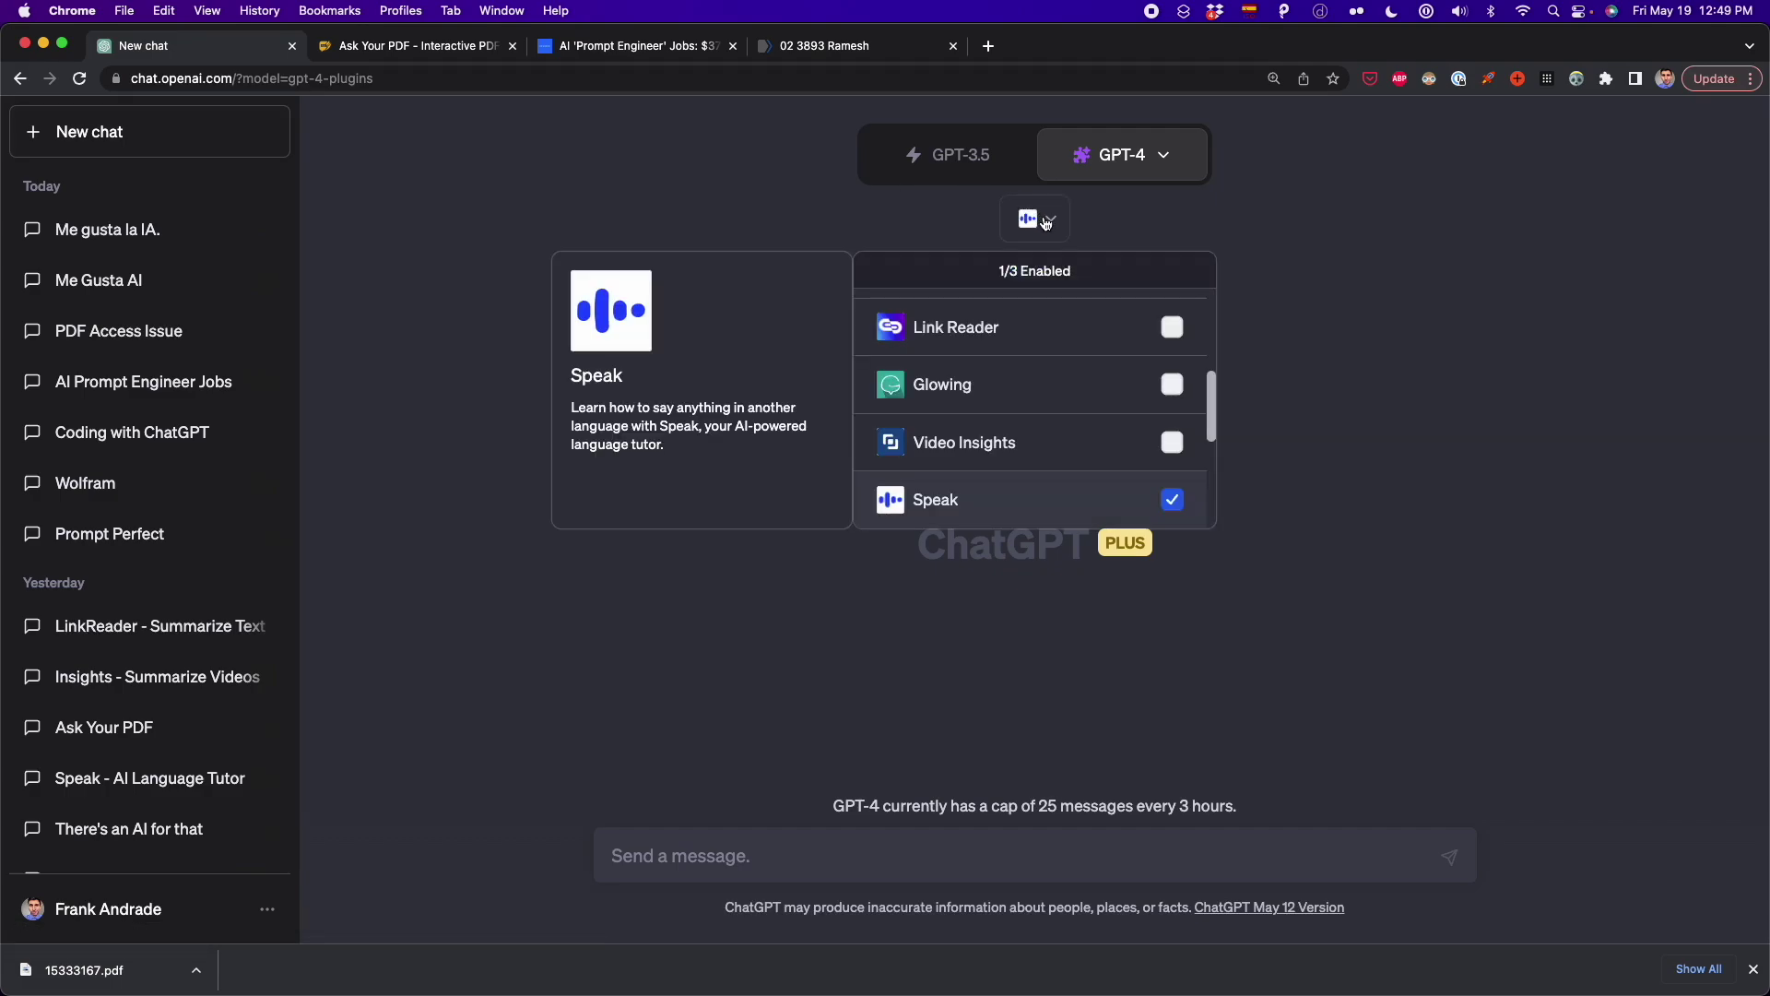
left_click(1173, 512)
scroll(1190, 472, "up", 5)
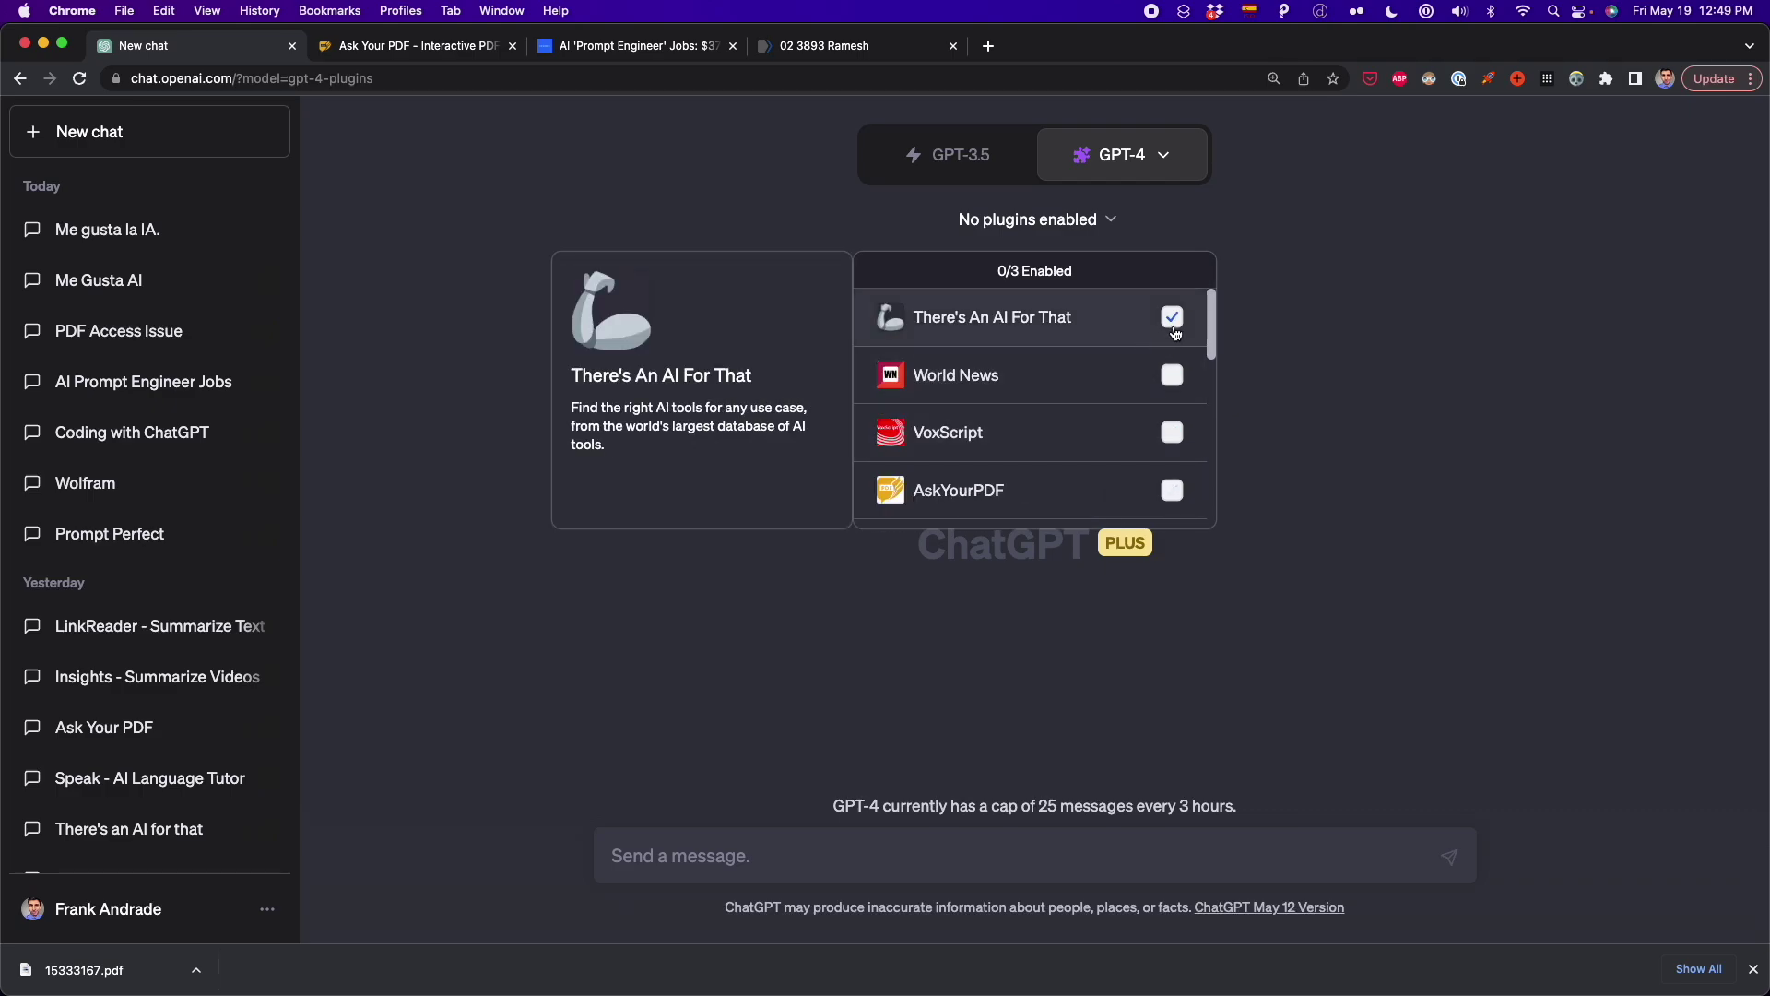
left_click(1173, 319)
left_click(1111, 361)
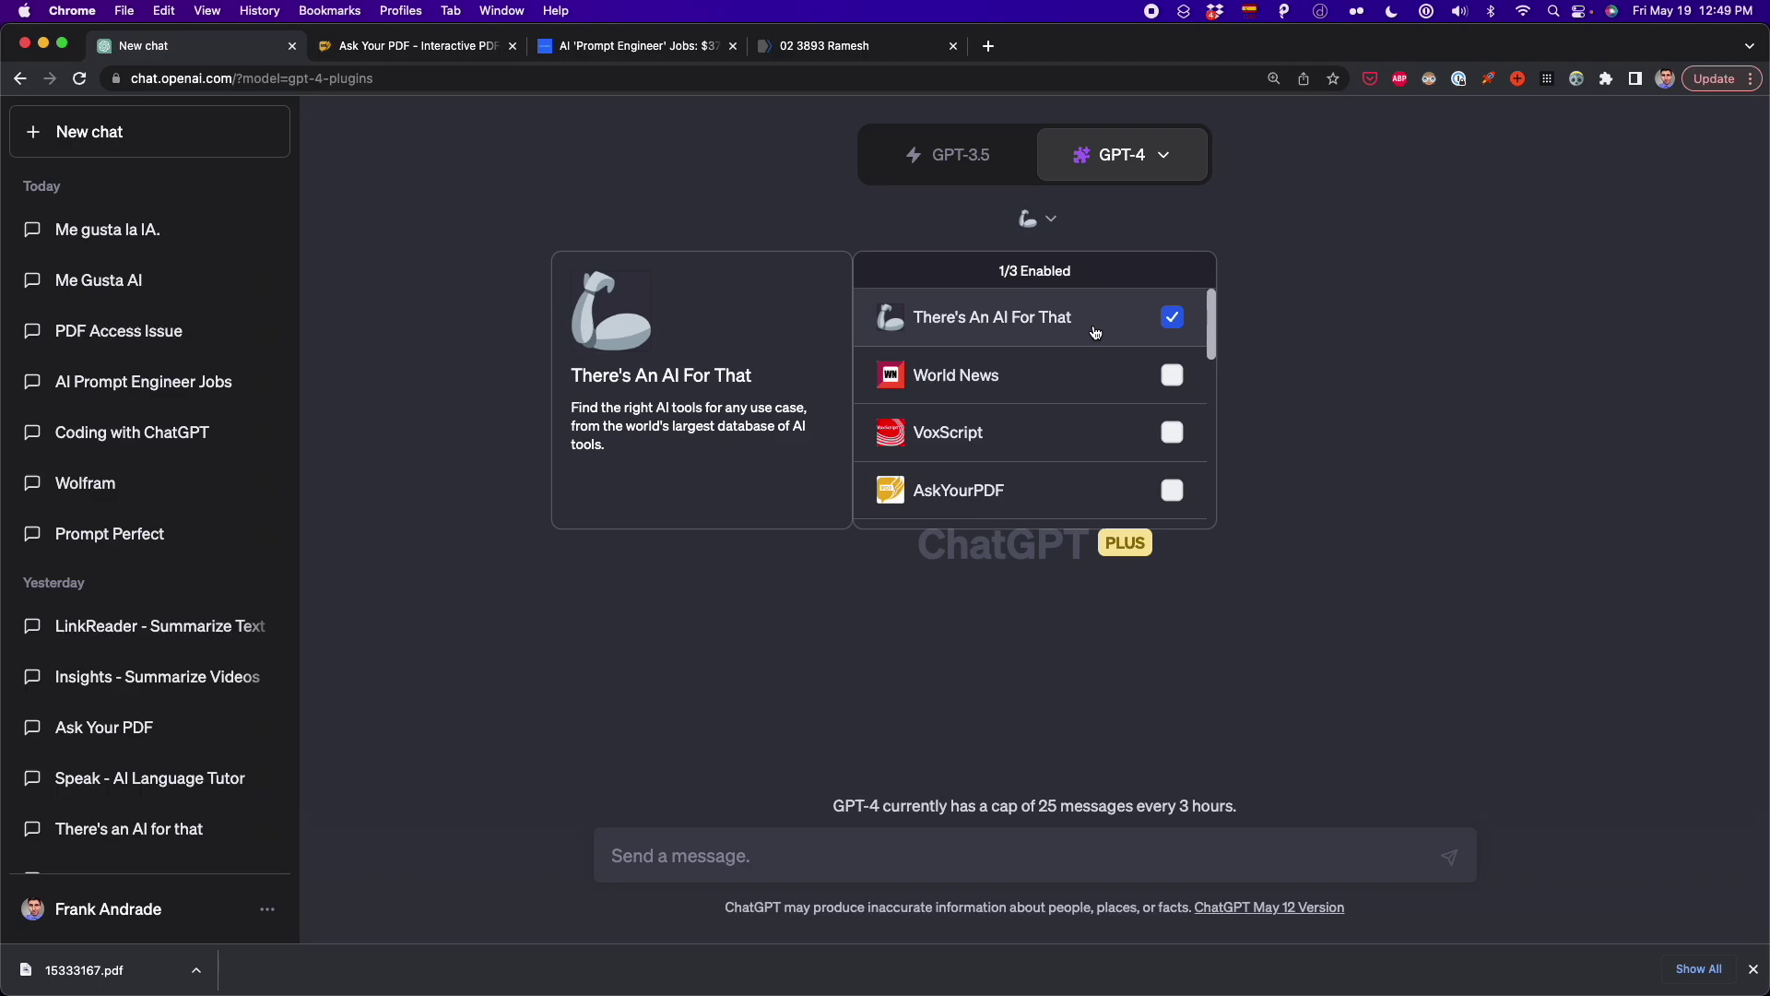
left_click(1297, 371)
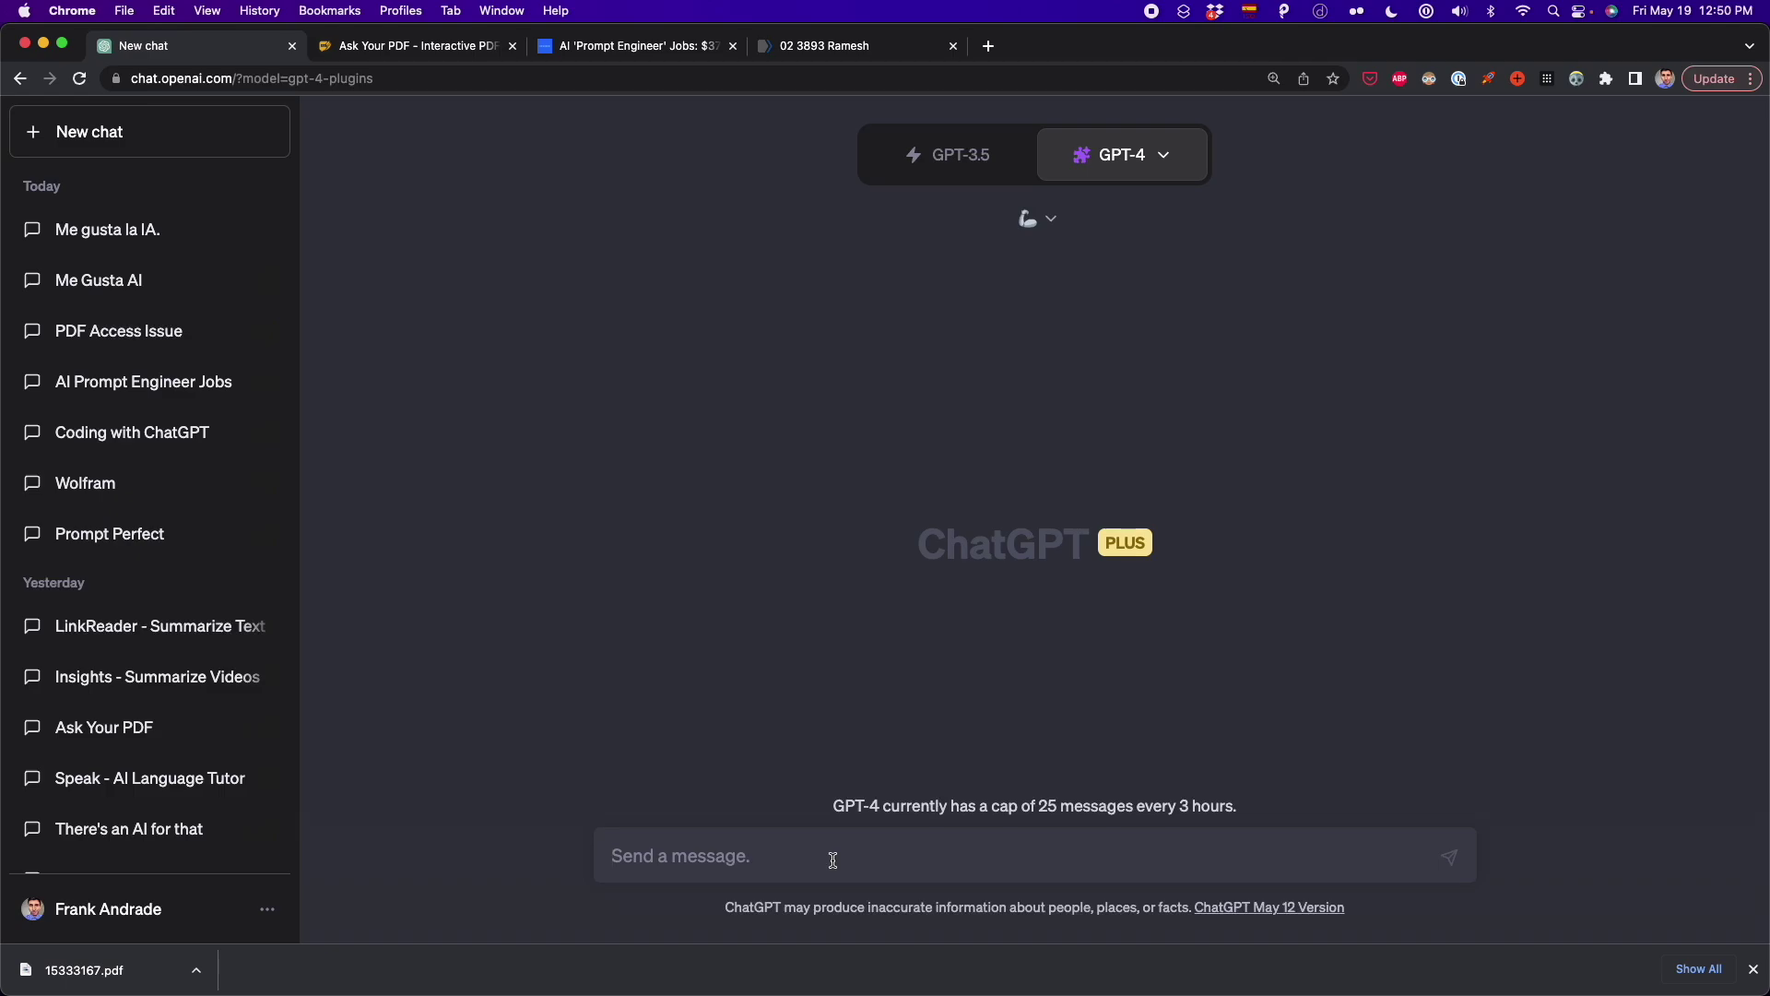
- Send the prompt "what ai tools can i use to automate web design?" with the There's An AI For That plugin
type("what ai tools can i use to automate web design?")
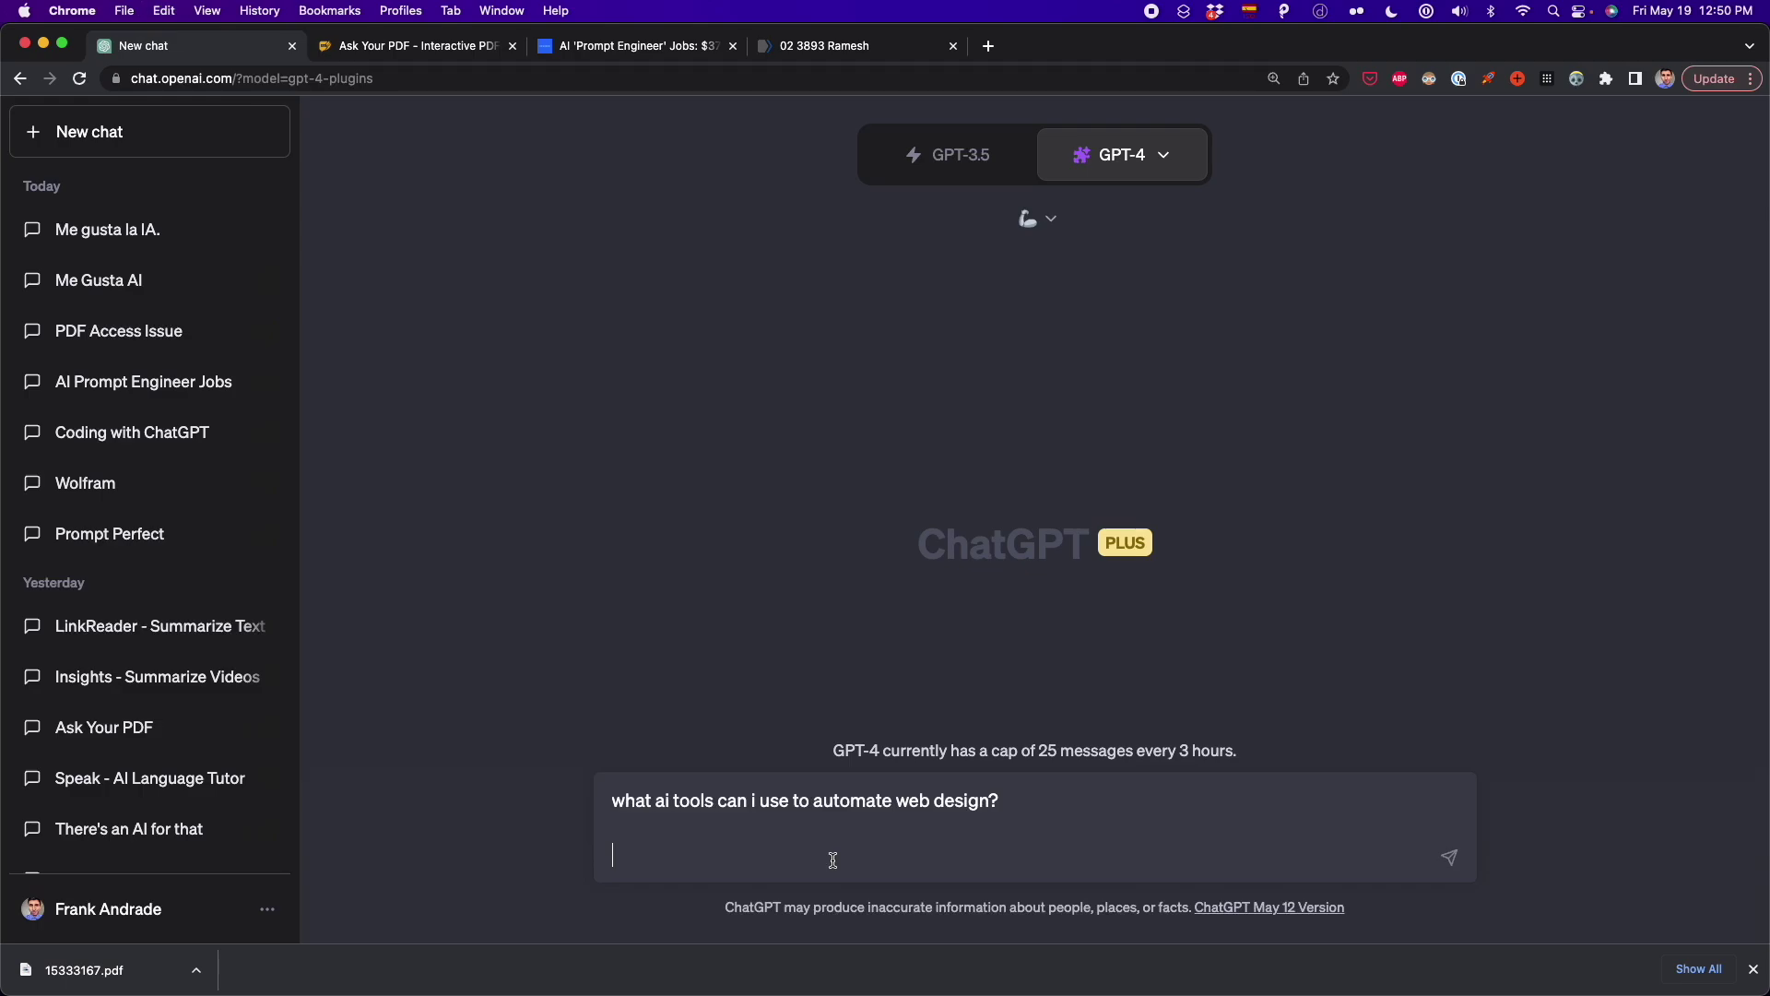
key("BackSpace")
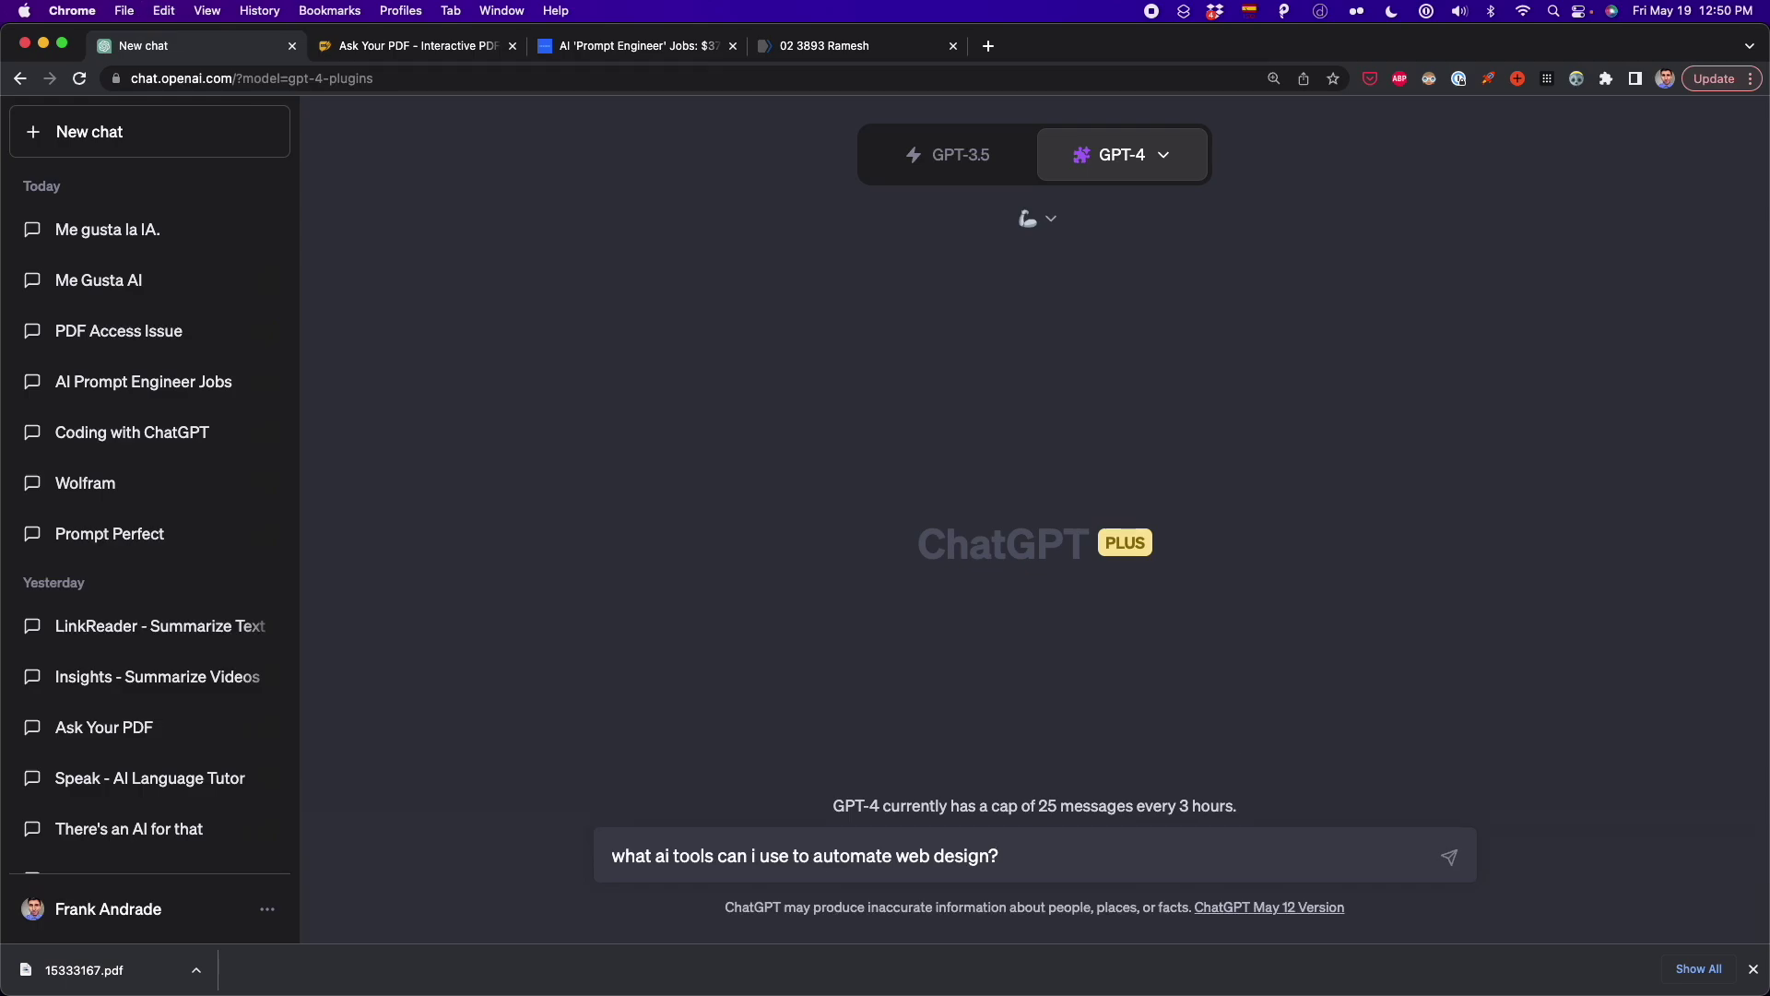
key("Return")
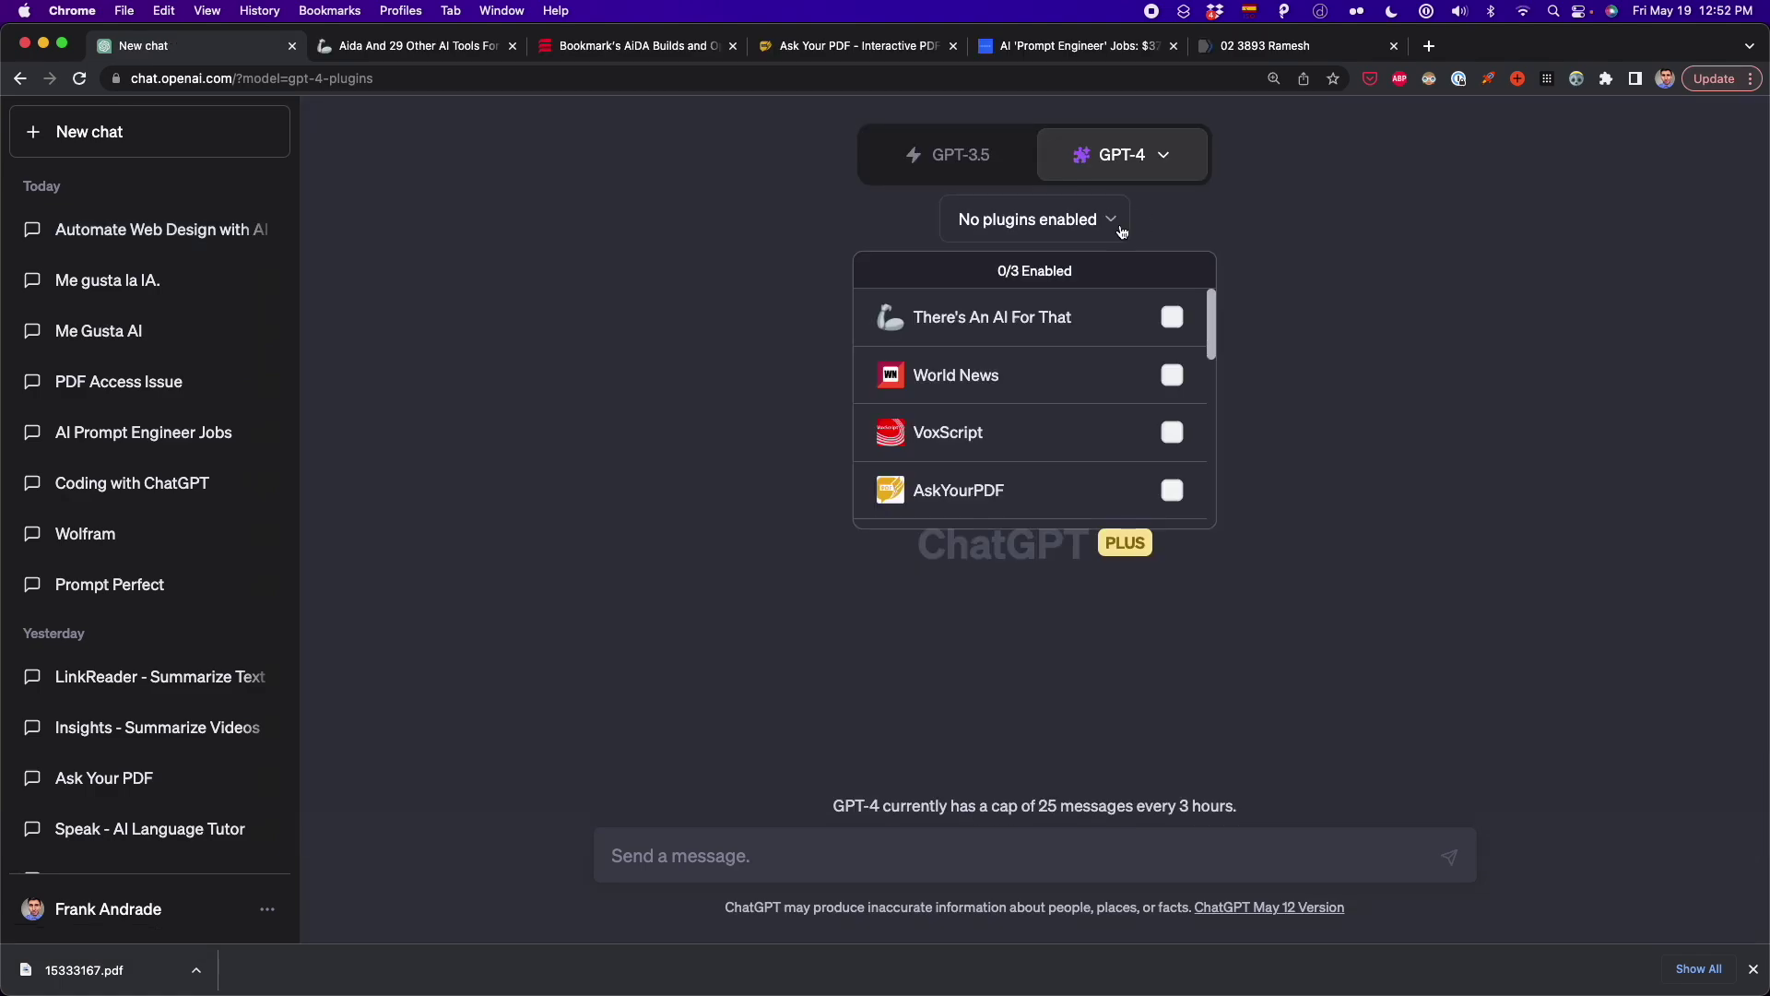
- Enable only the Wolfram plugin for the new GPT-4 chat
left_click(1170, 379)
left_click(1170, 438)
scroll(1106, 420, "down", 2)
scroll(1106, 420, "down", 5)
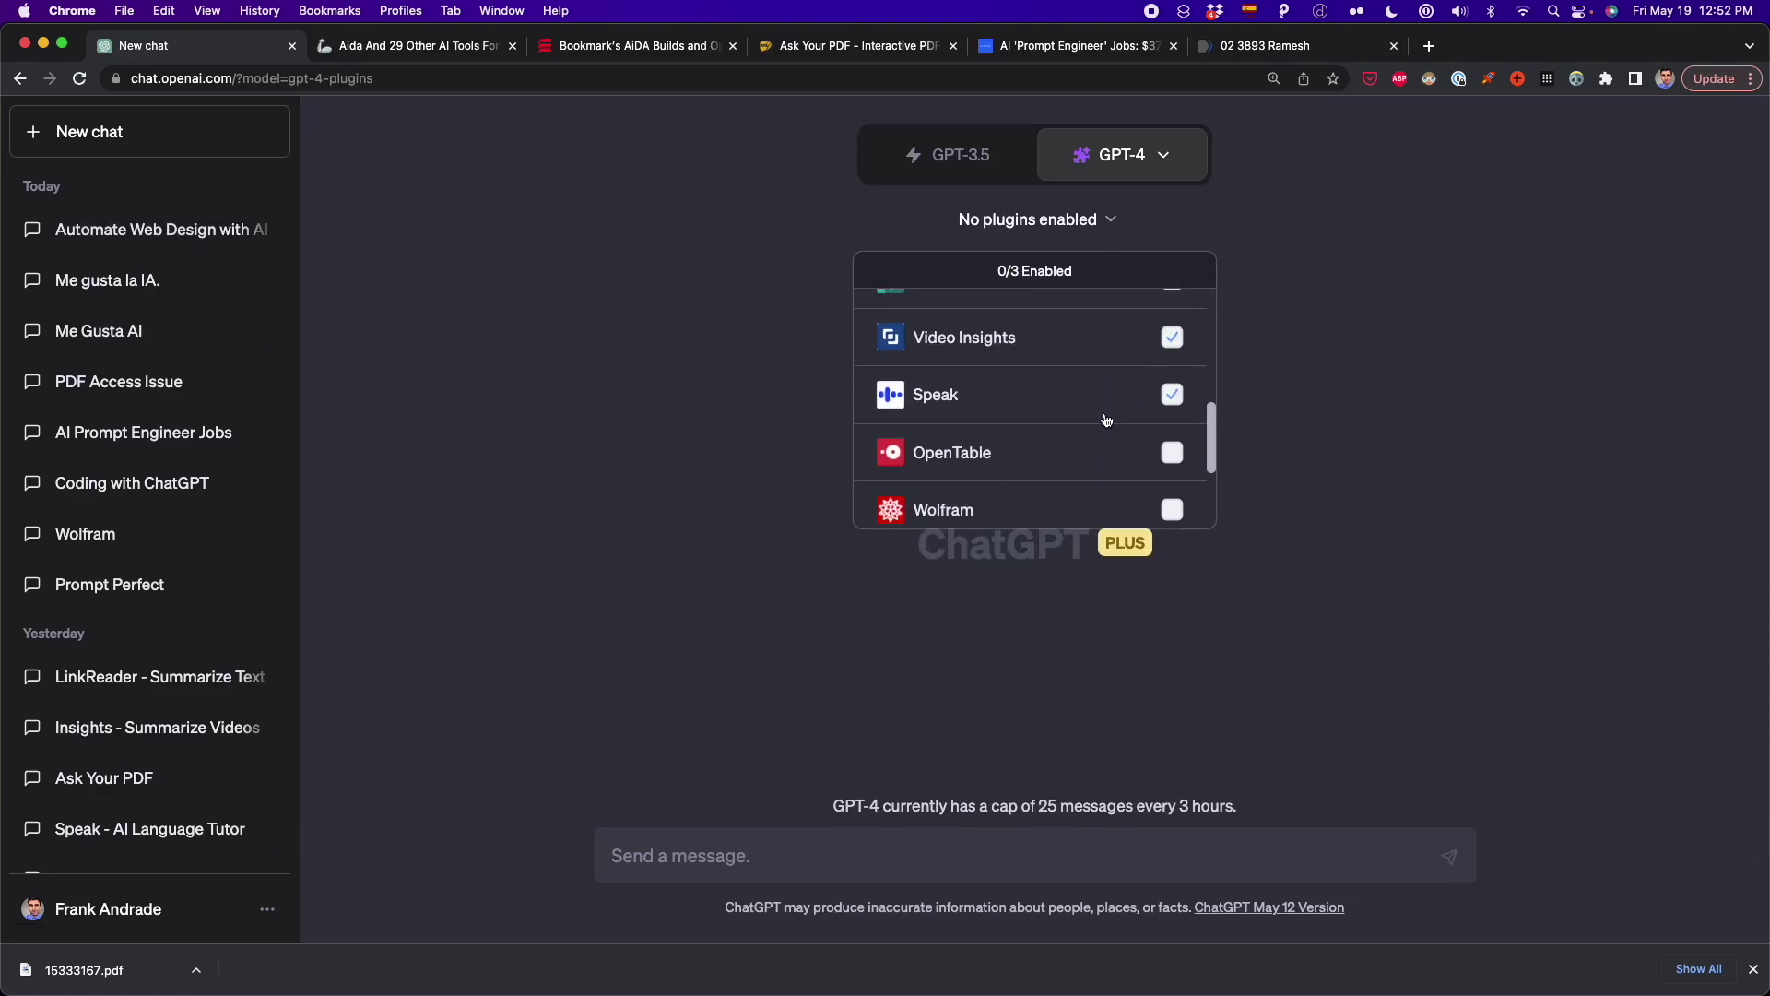
left_click(1172, 413)
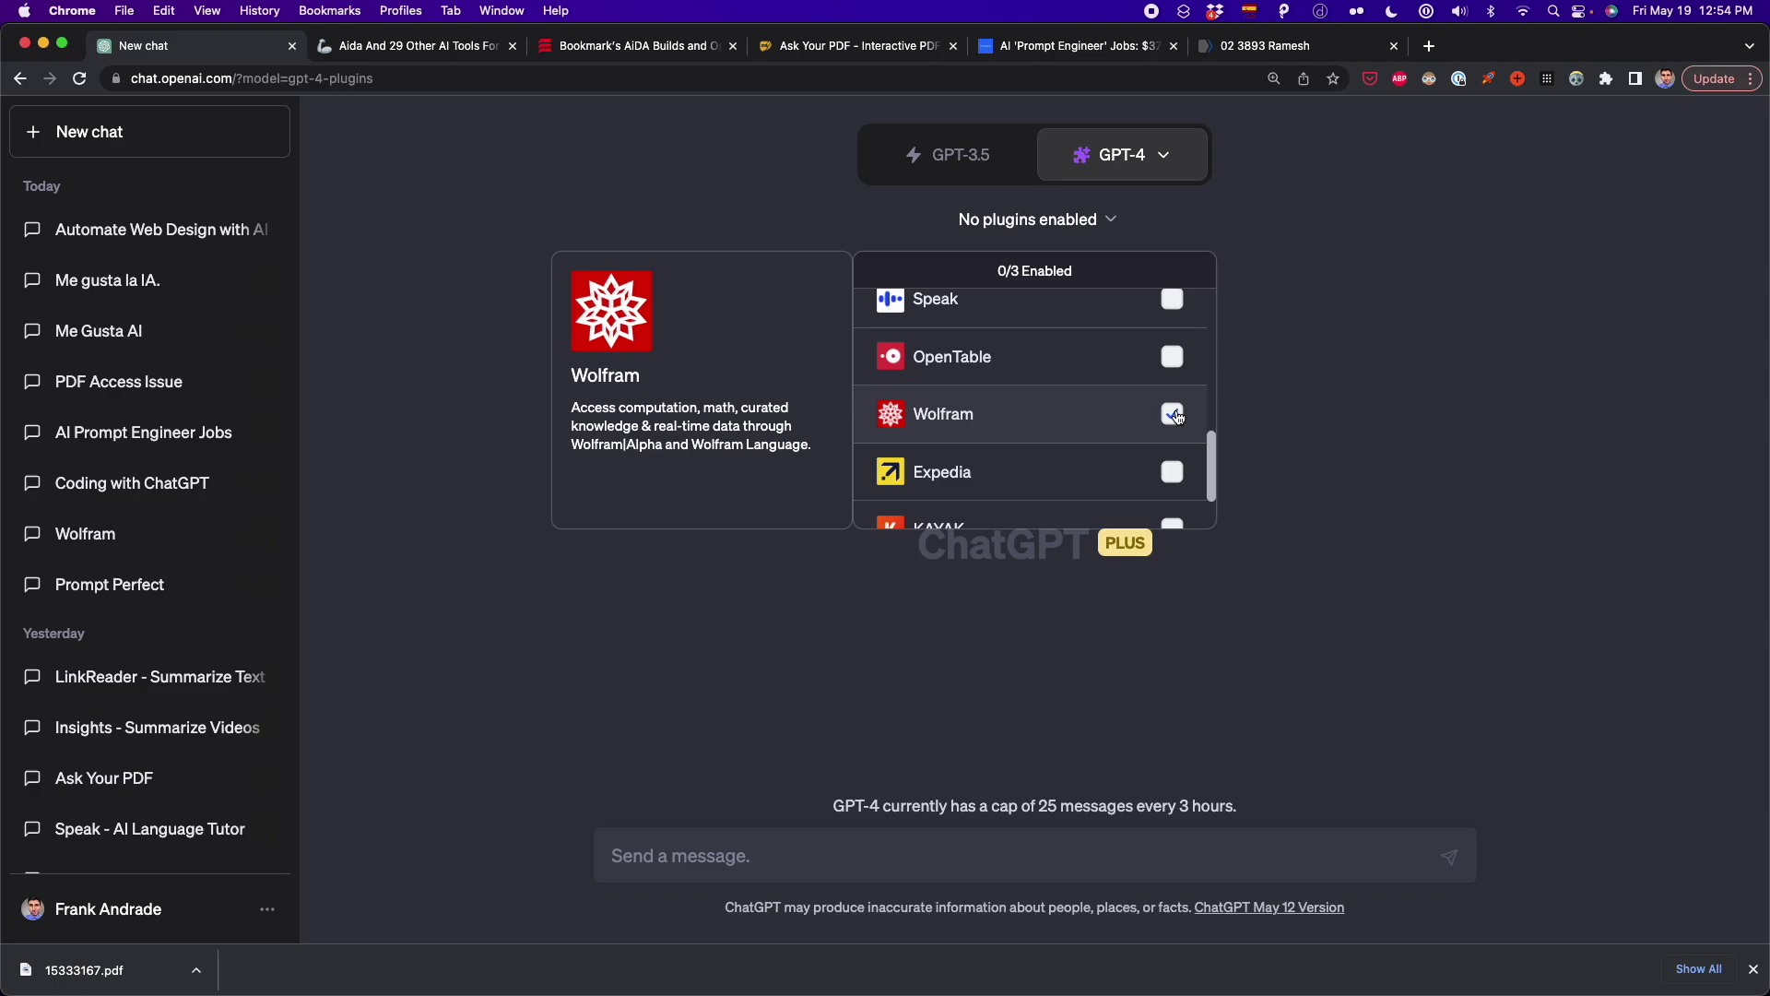
left_click(943, 858)
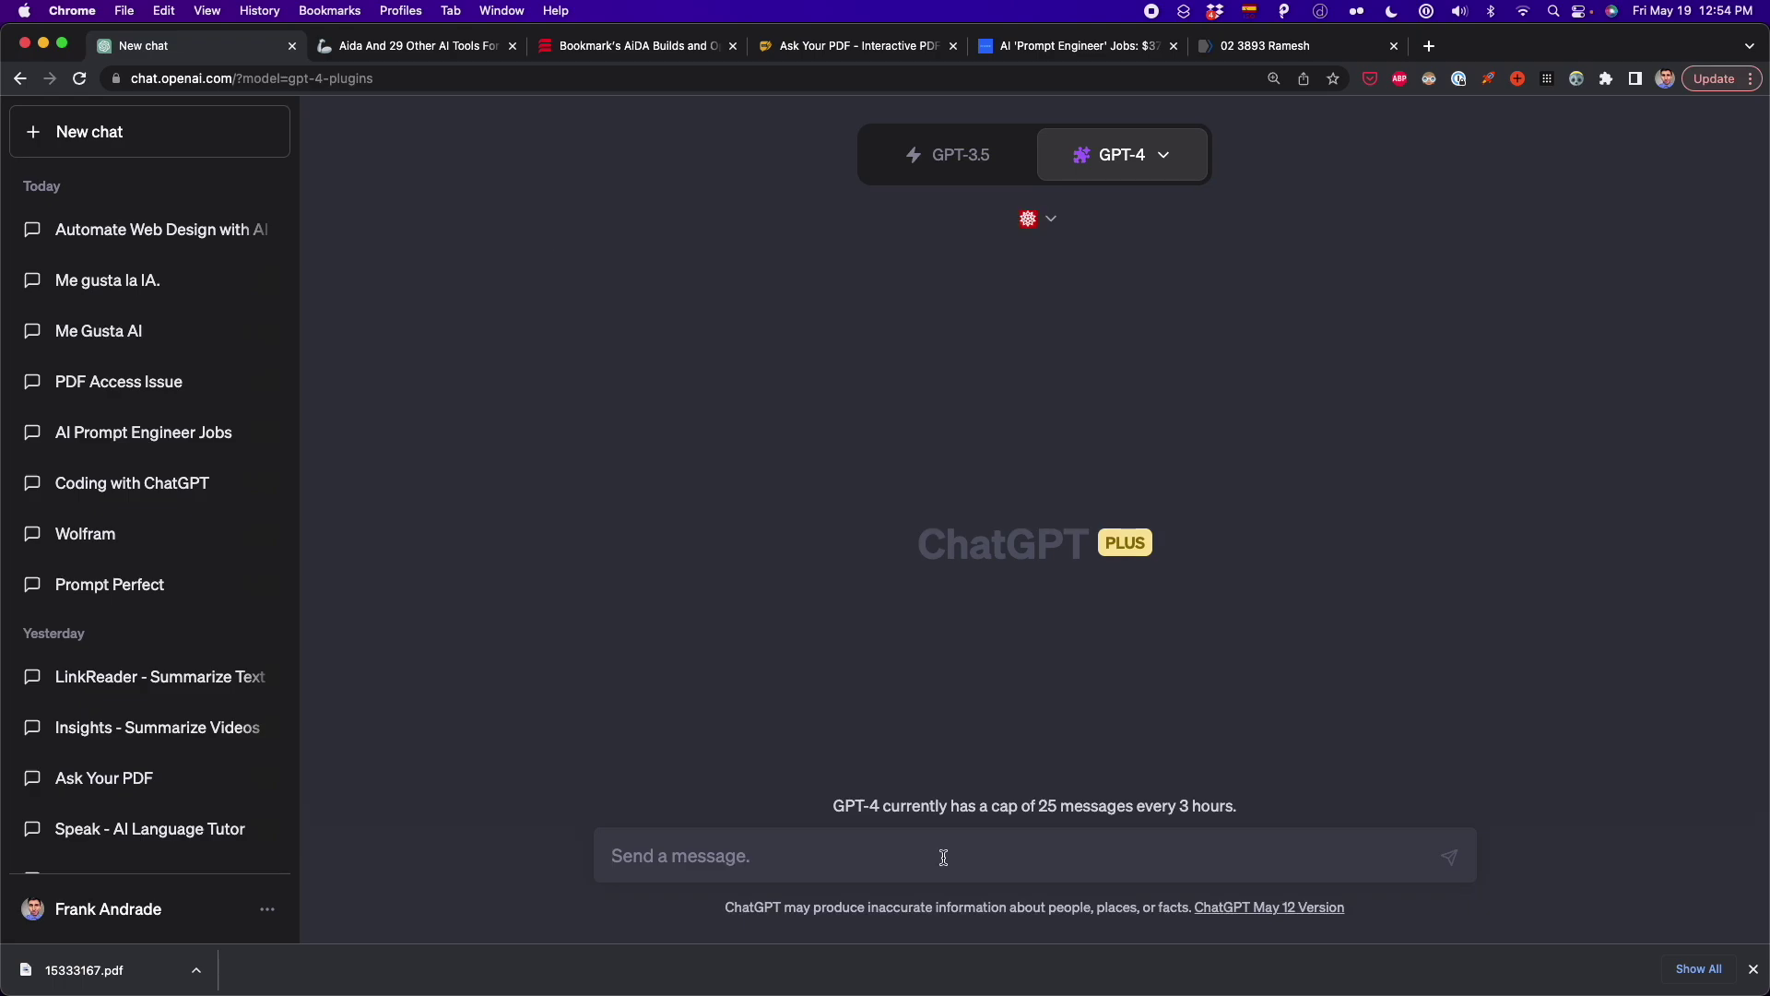
- Send the prompt "Calculate a weight-loss regimen: weight loss, current weight 90 kg, weight loss 17 kg, 1500 cal/day" with Wolfram enabled
type("Calculate a weight-loss regimen: weight loss, current weight 90 kg, weight loss 17 kg, 1500 cal/day")
key("BackSpace")
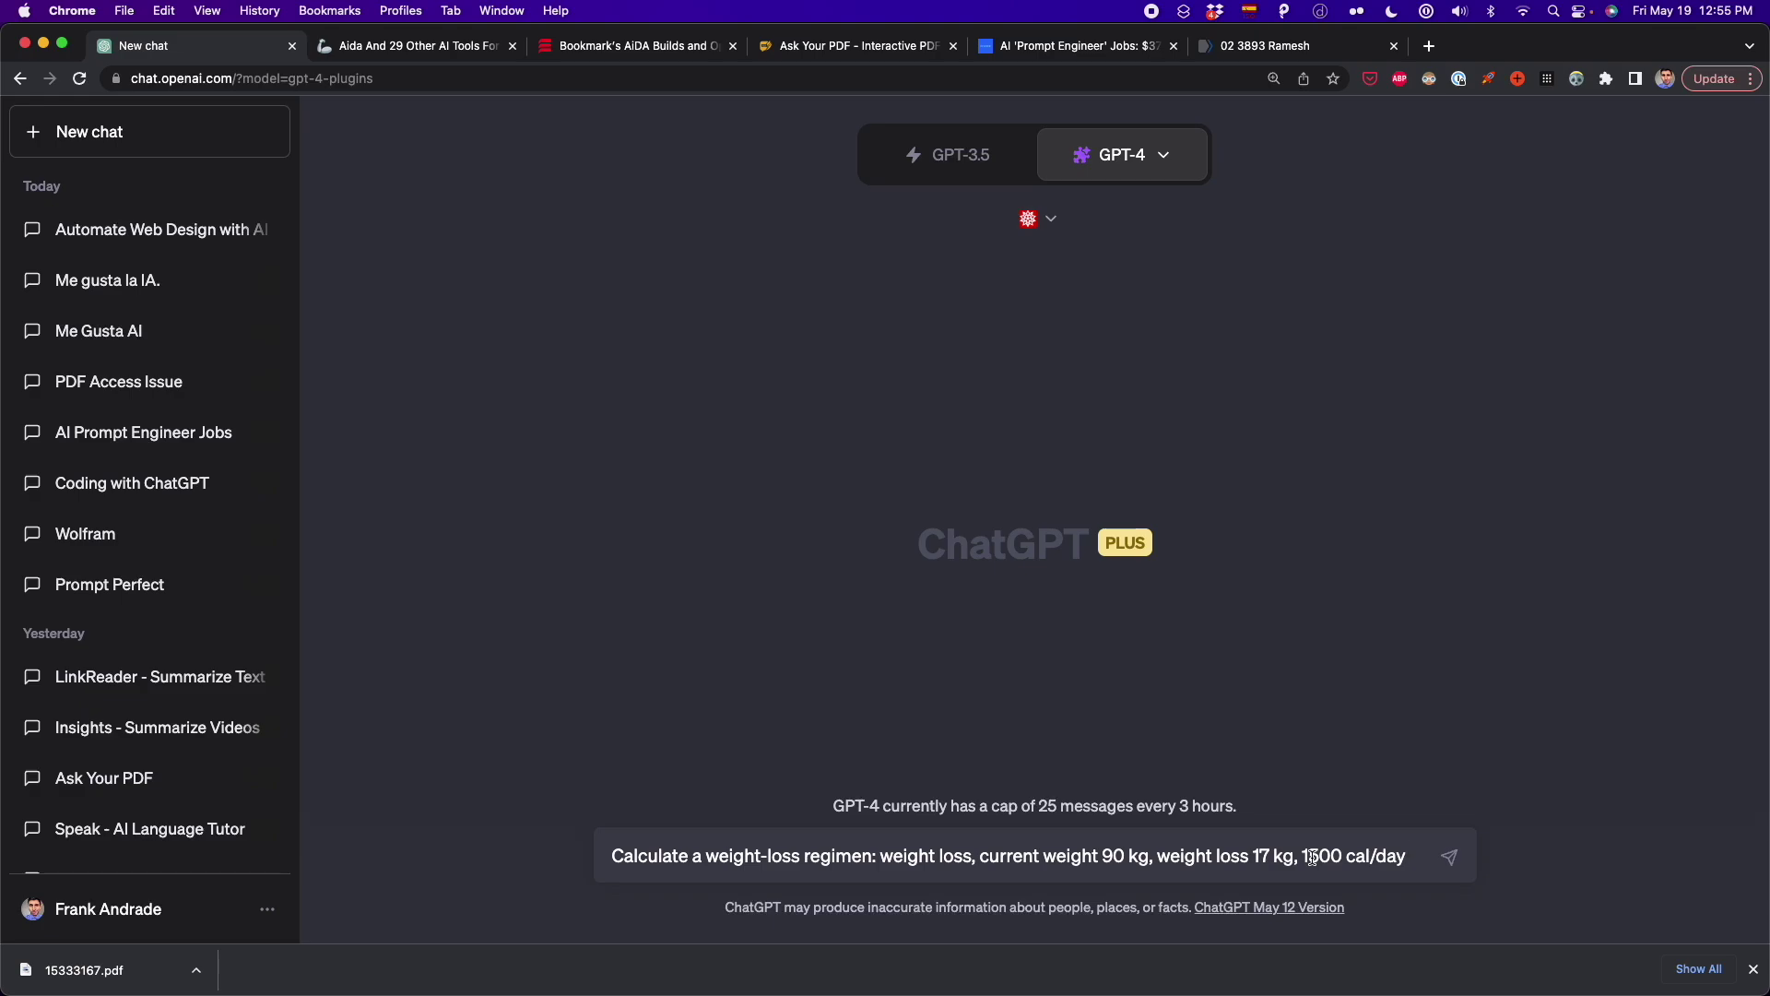
key("Return")
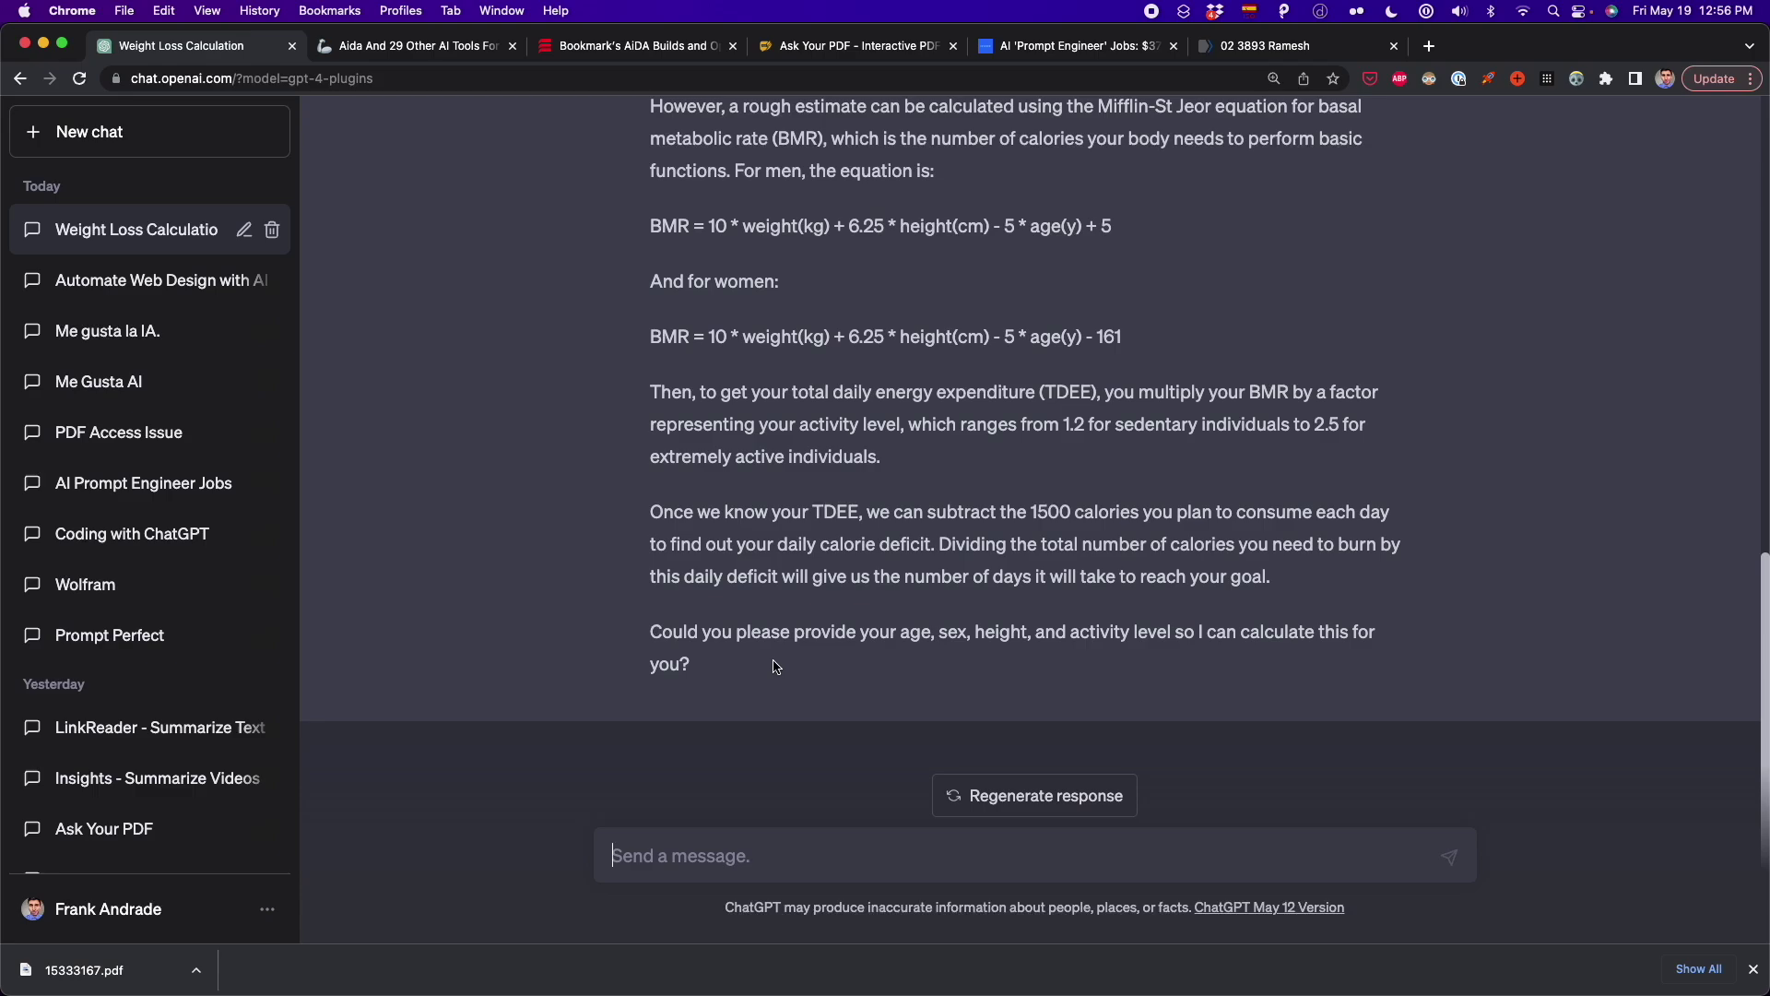
- Read through the weight-loss answer, examining the Wolfram calculations, the BMR equations and the closing request for personal details
double_click(911, 642)
scroll(1062, 654, "up", 20)
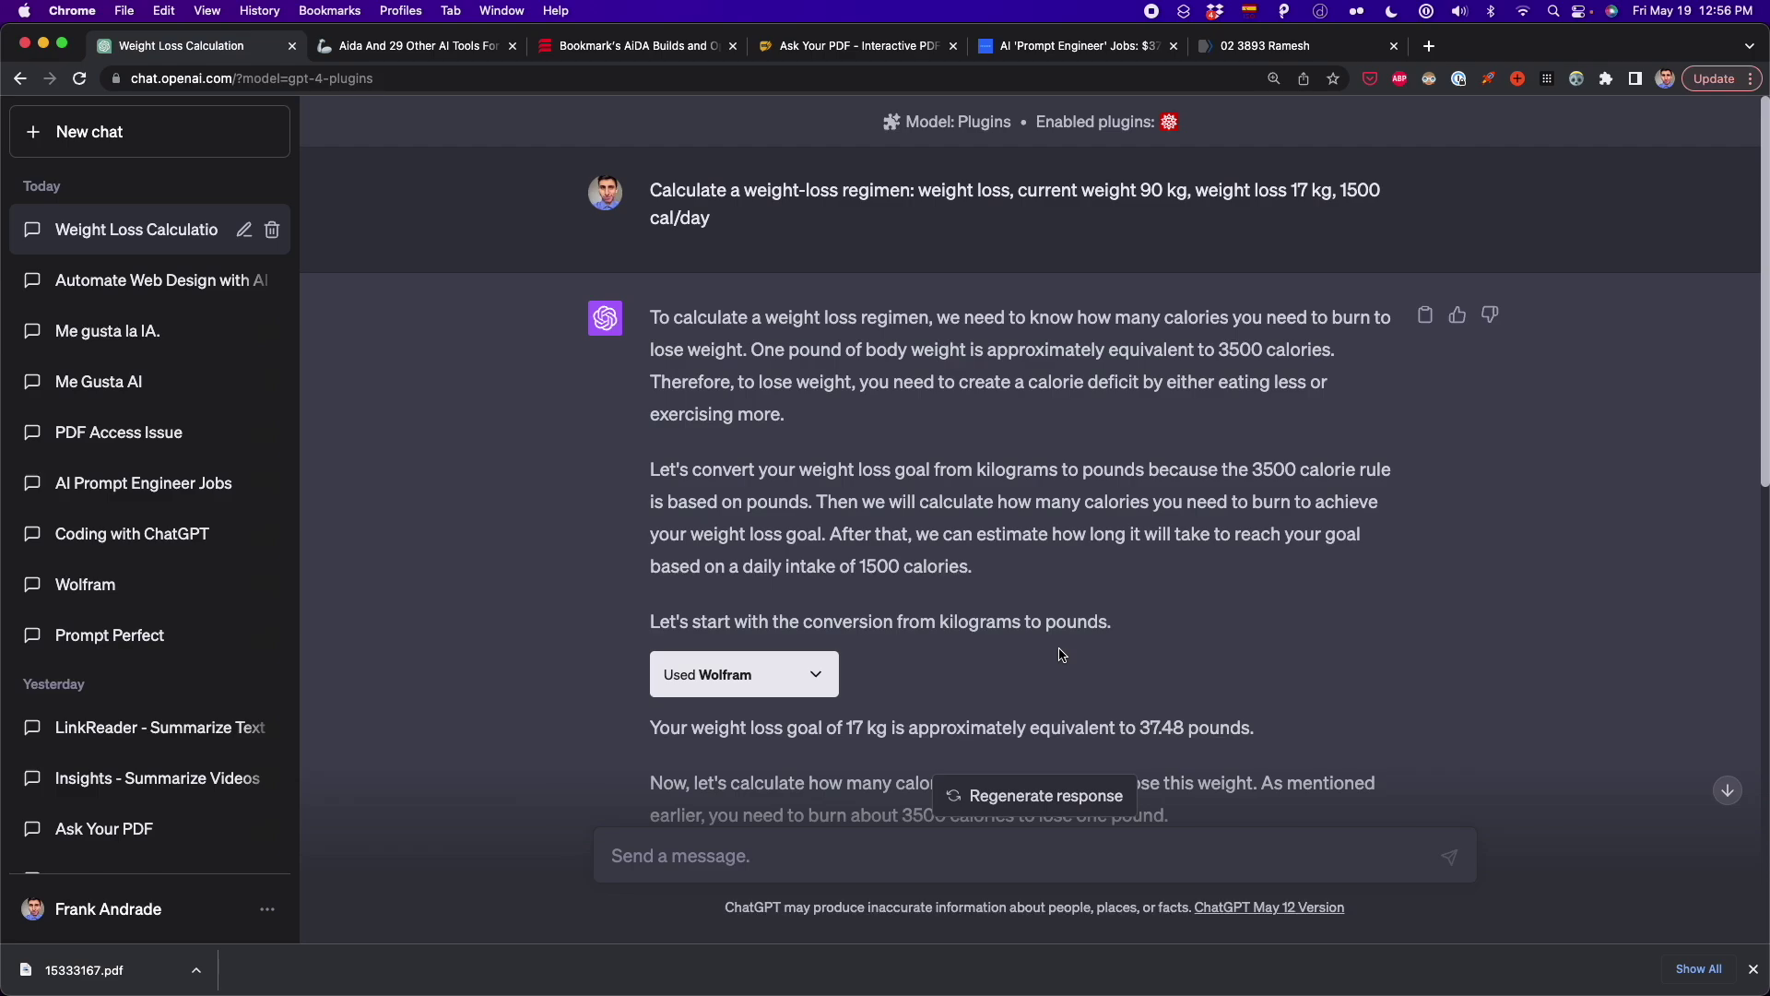
scroll(1062, 654, "down", 20)
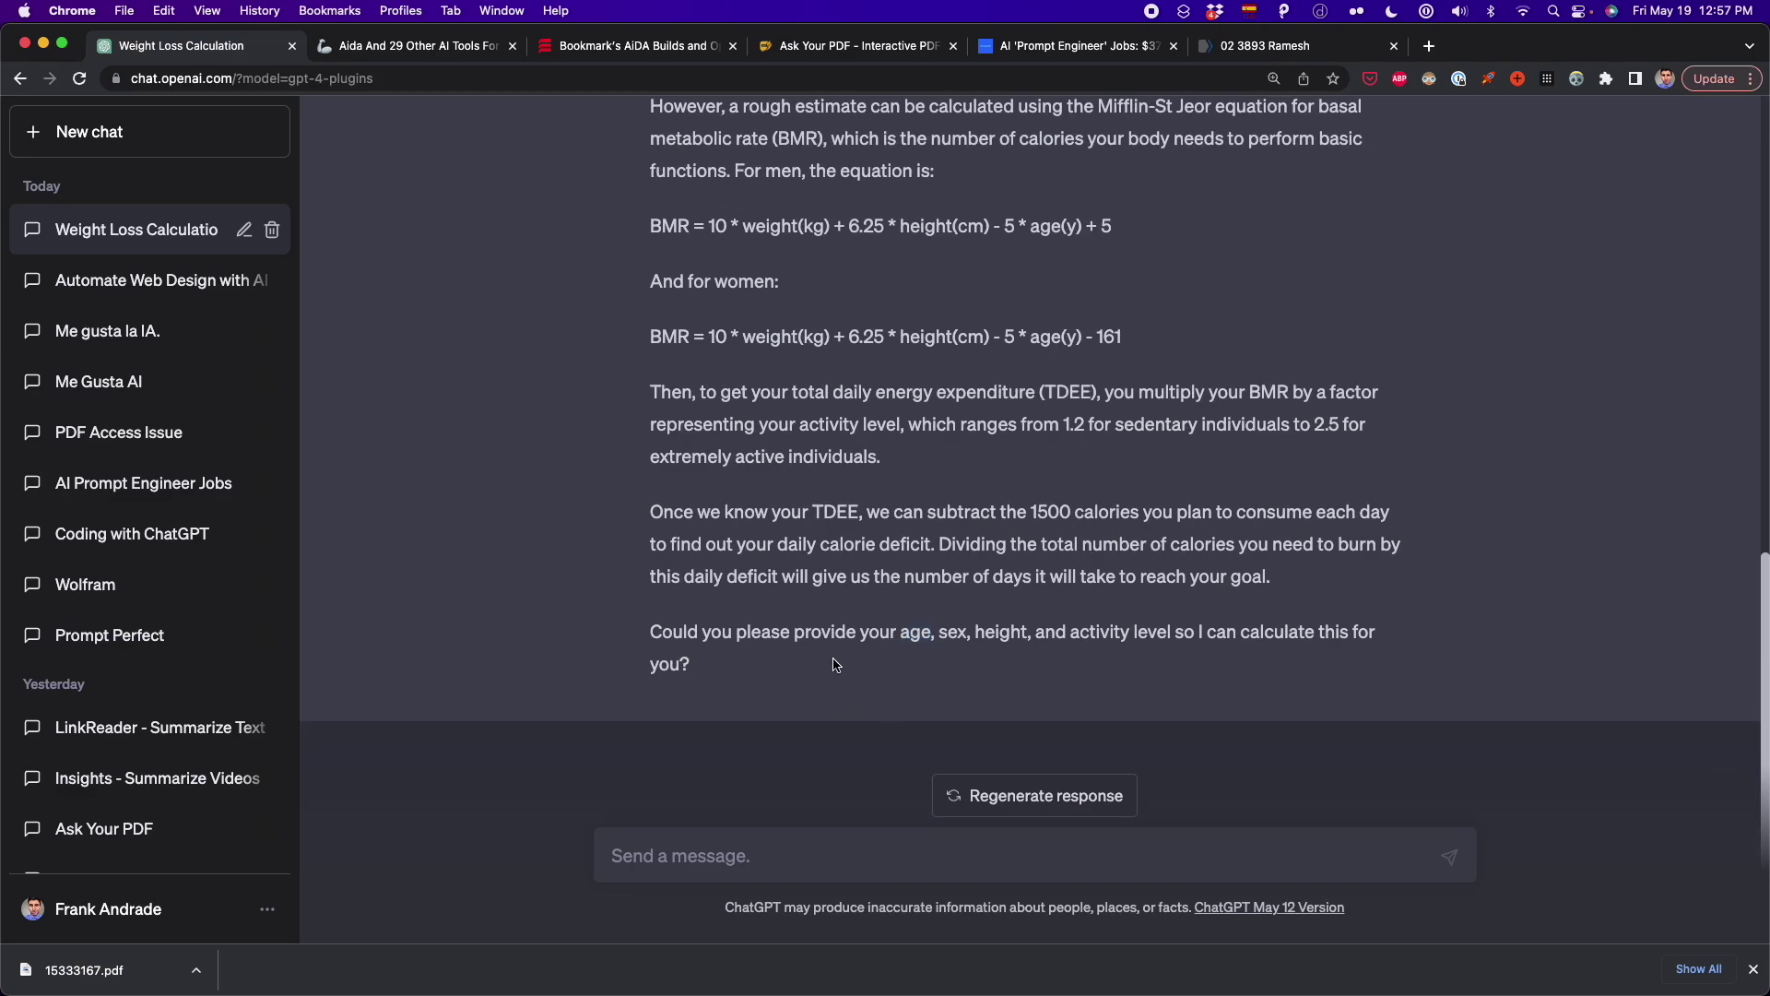
triple_click(835, 665)
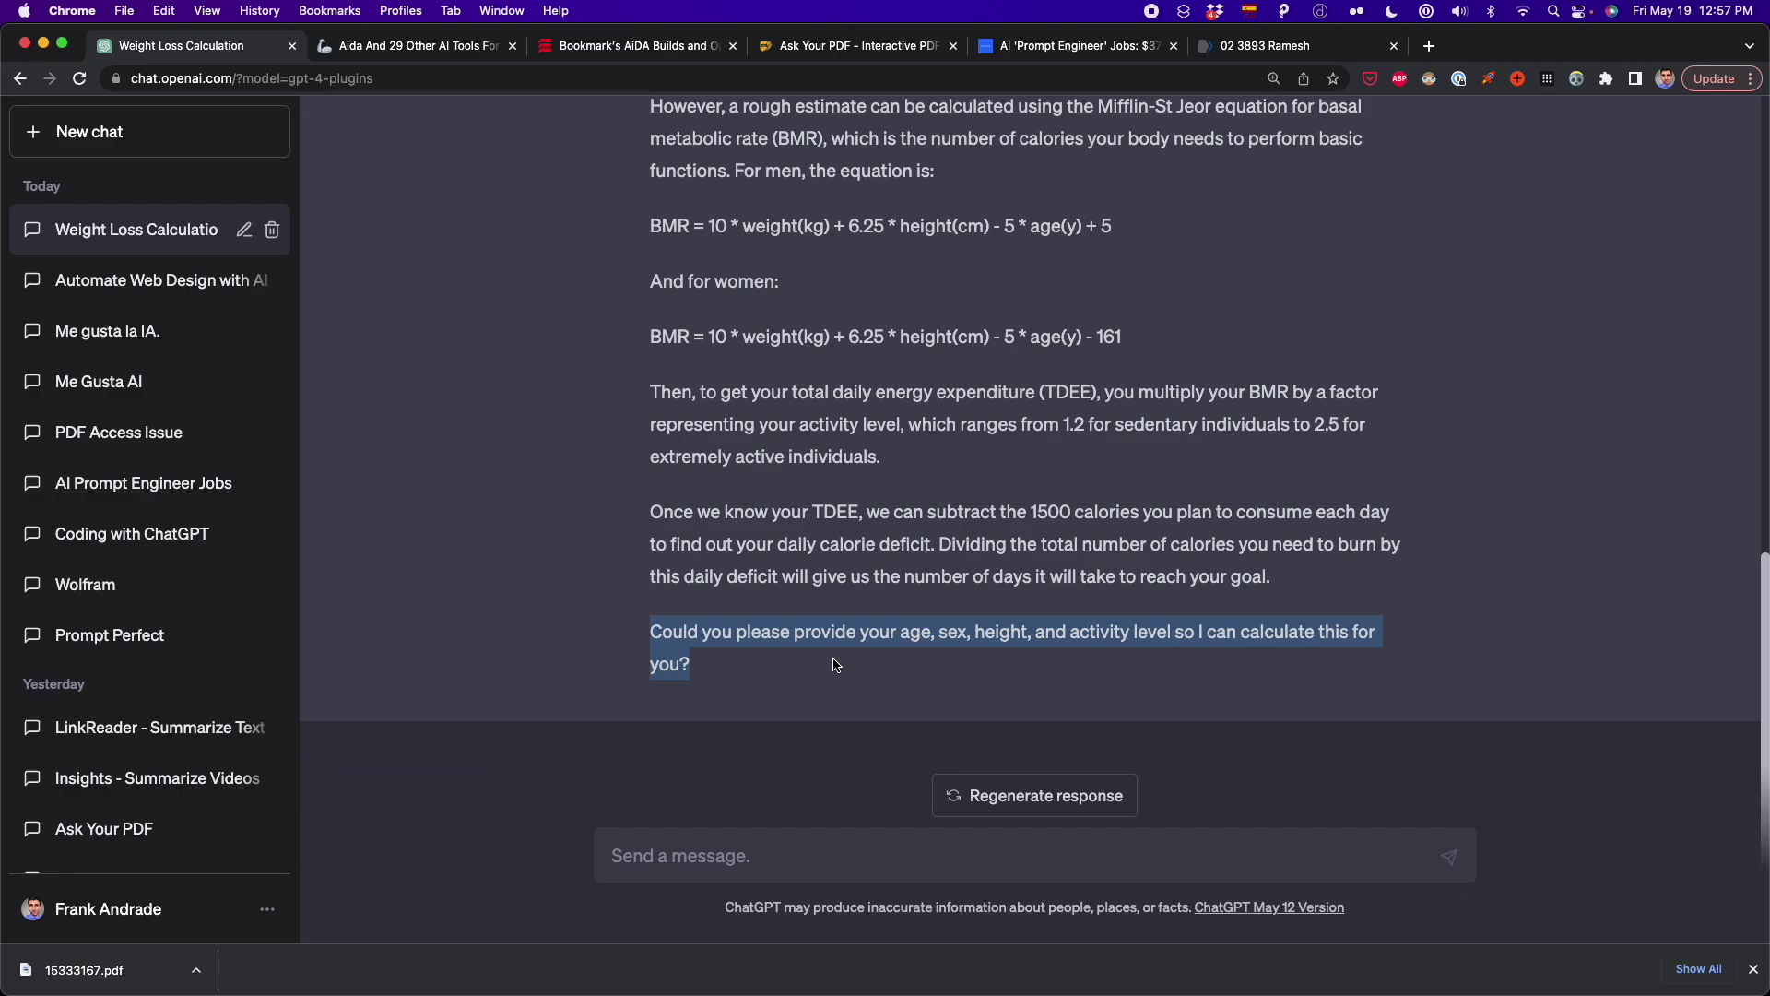
scroll(835, 665, "up", 20)
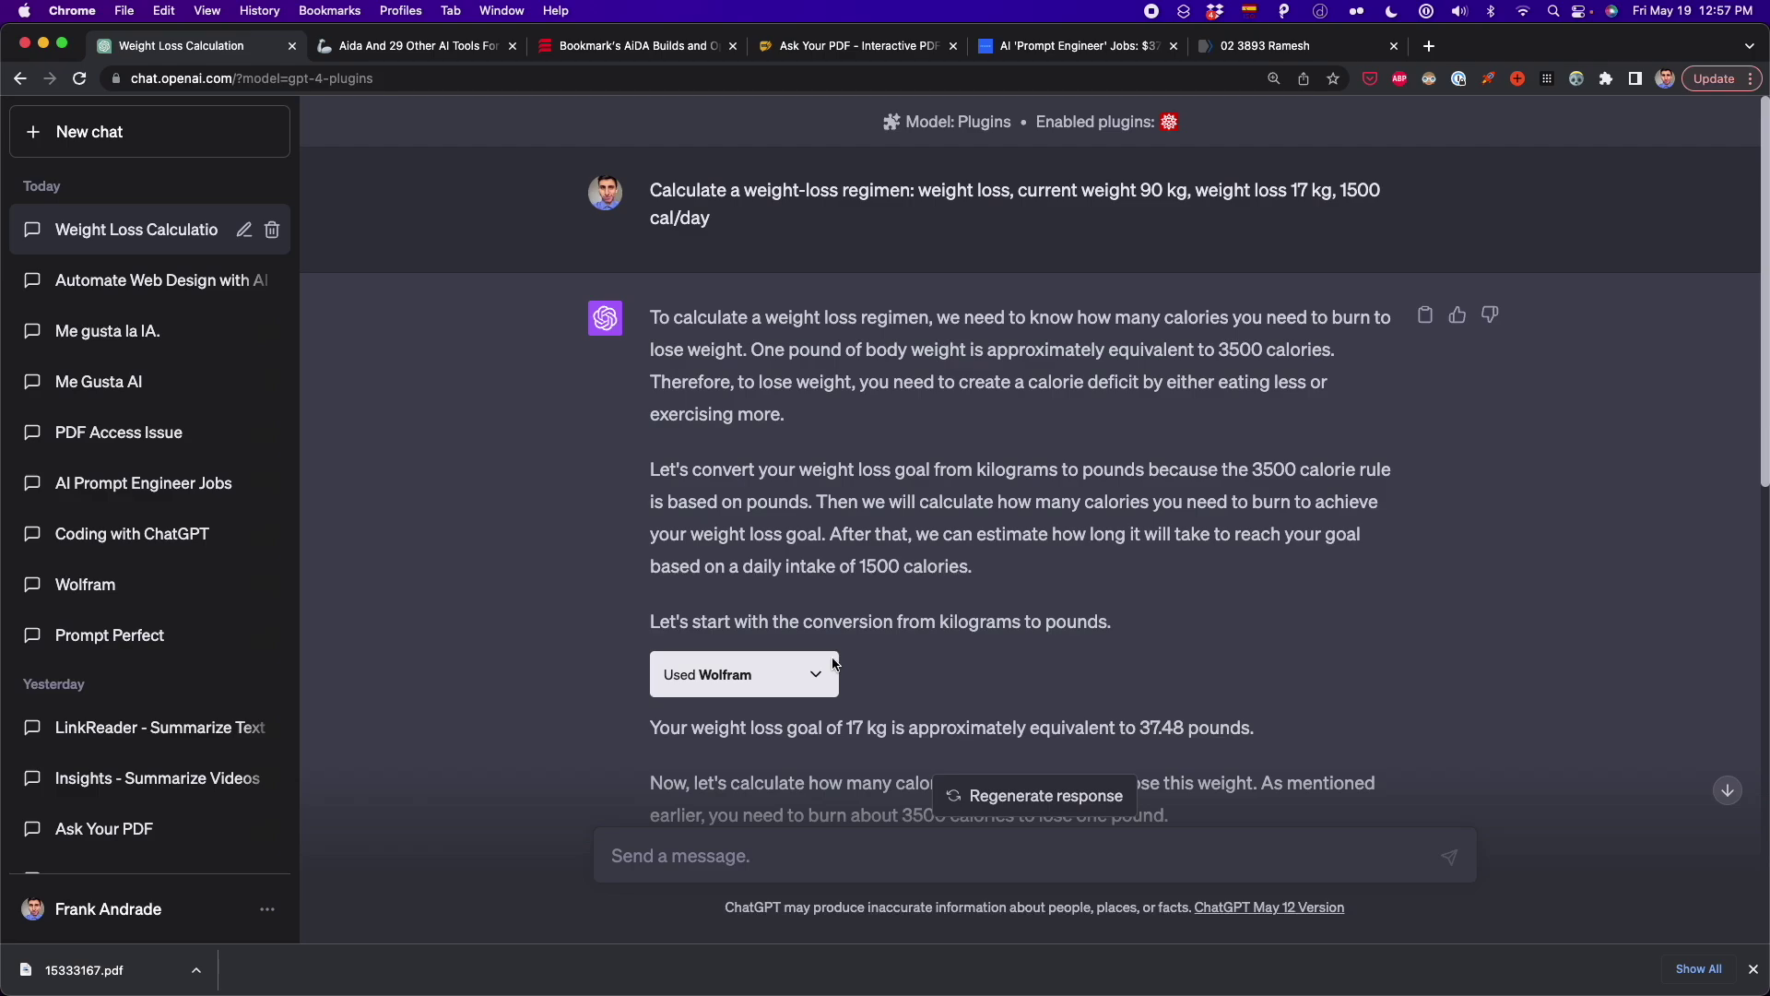
scroll(835, 664, "down", 15)
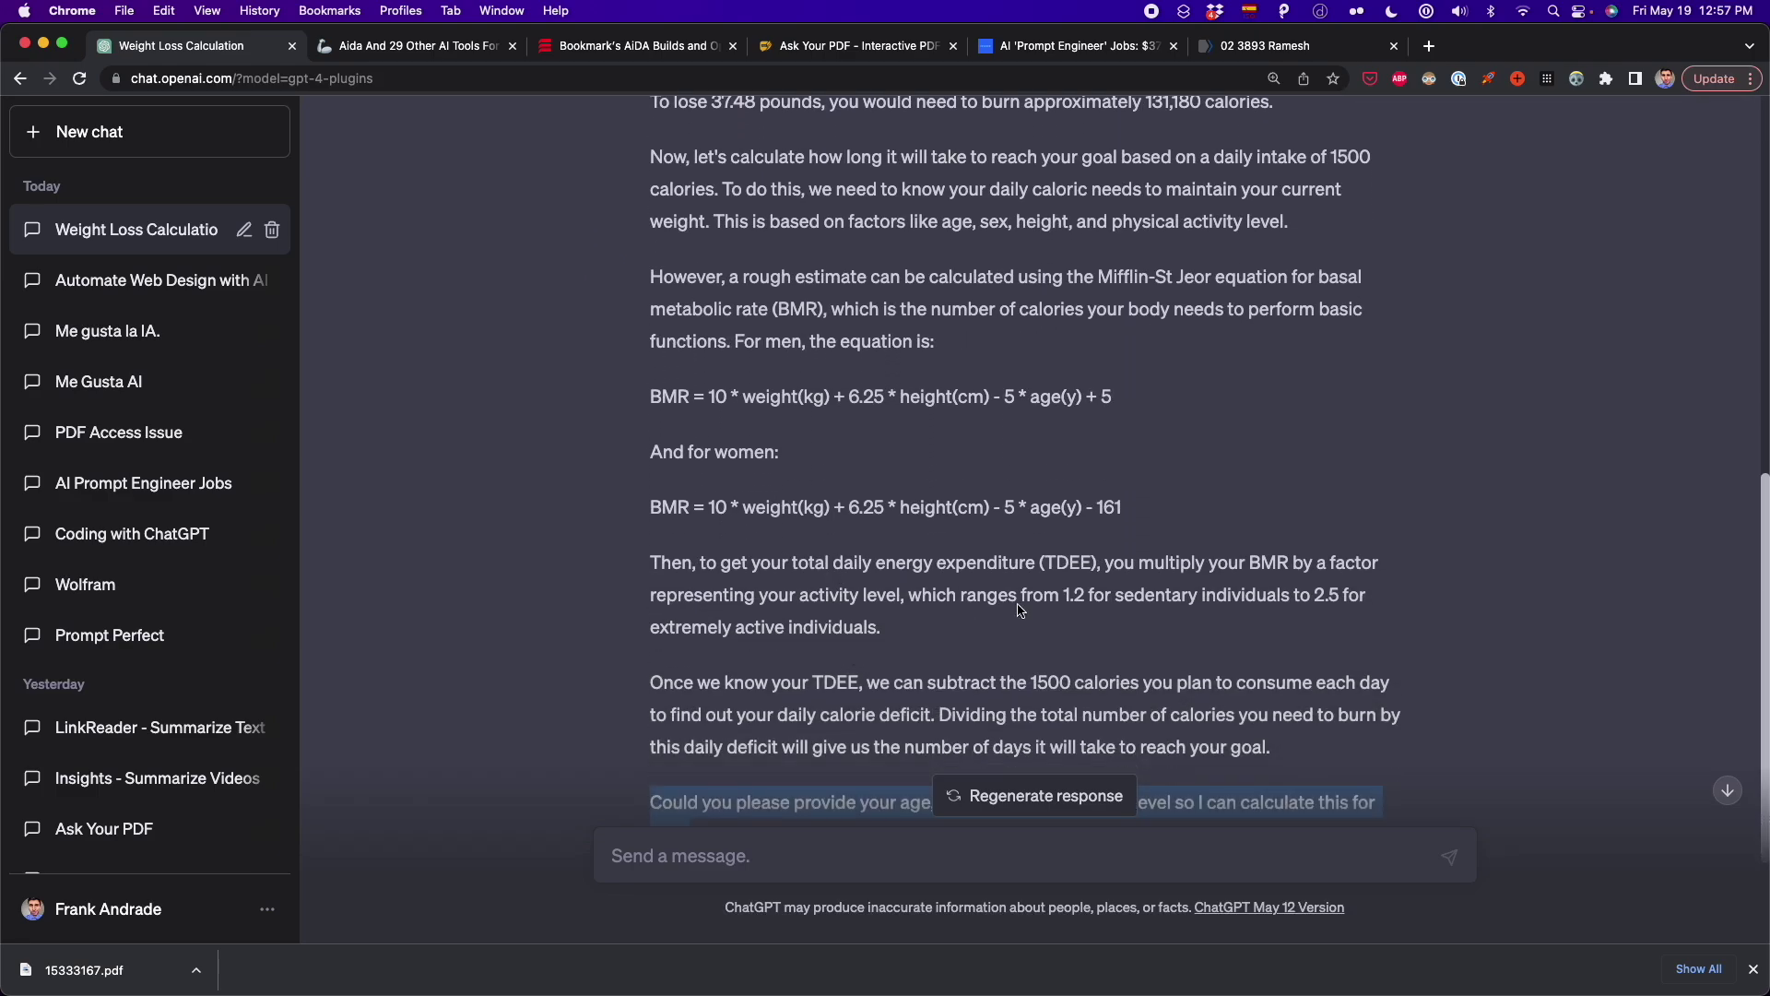
- Send the follow-up prompt "compare the population growth trends between the USA and Brazil from 1920 to 2020" in the same Wolfram chat
left_click(1052, 606)
type("compare the population growth trends between the USA and Brazil from 1920 to 2020")
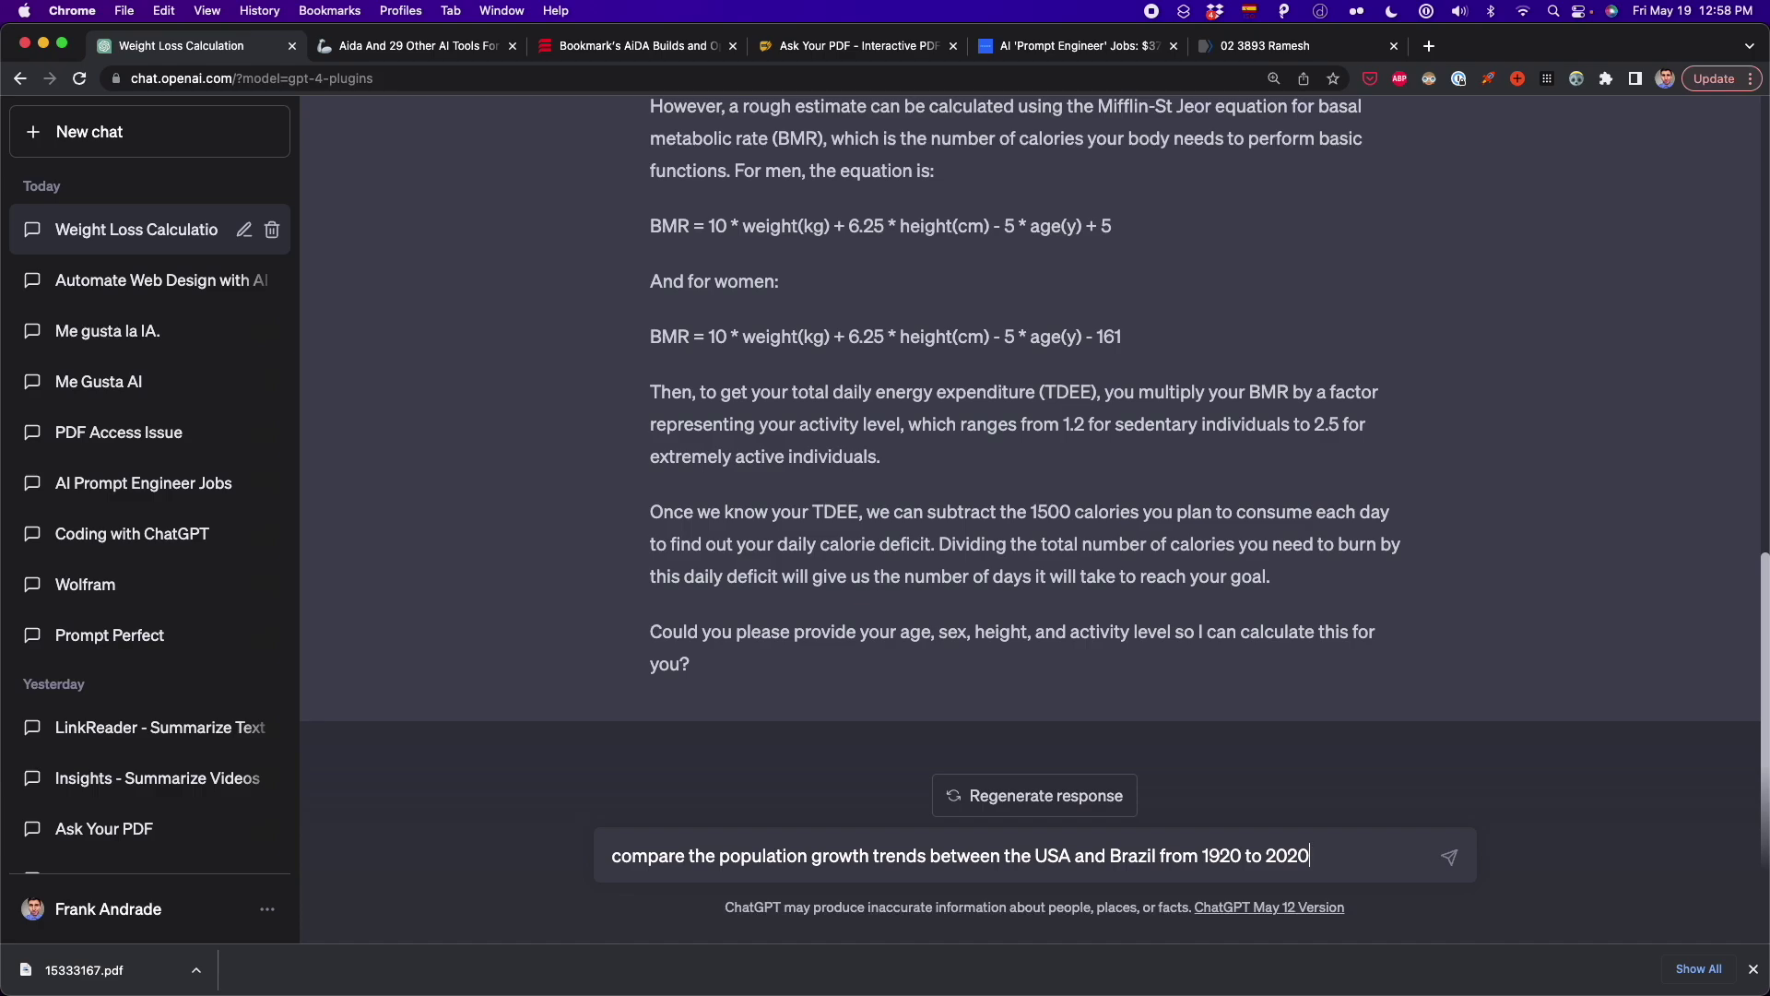
key("Return")
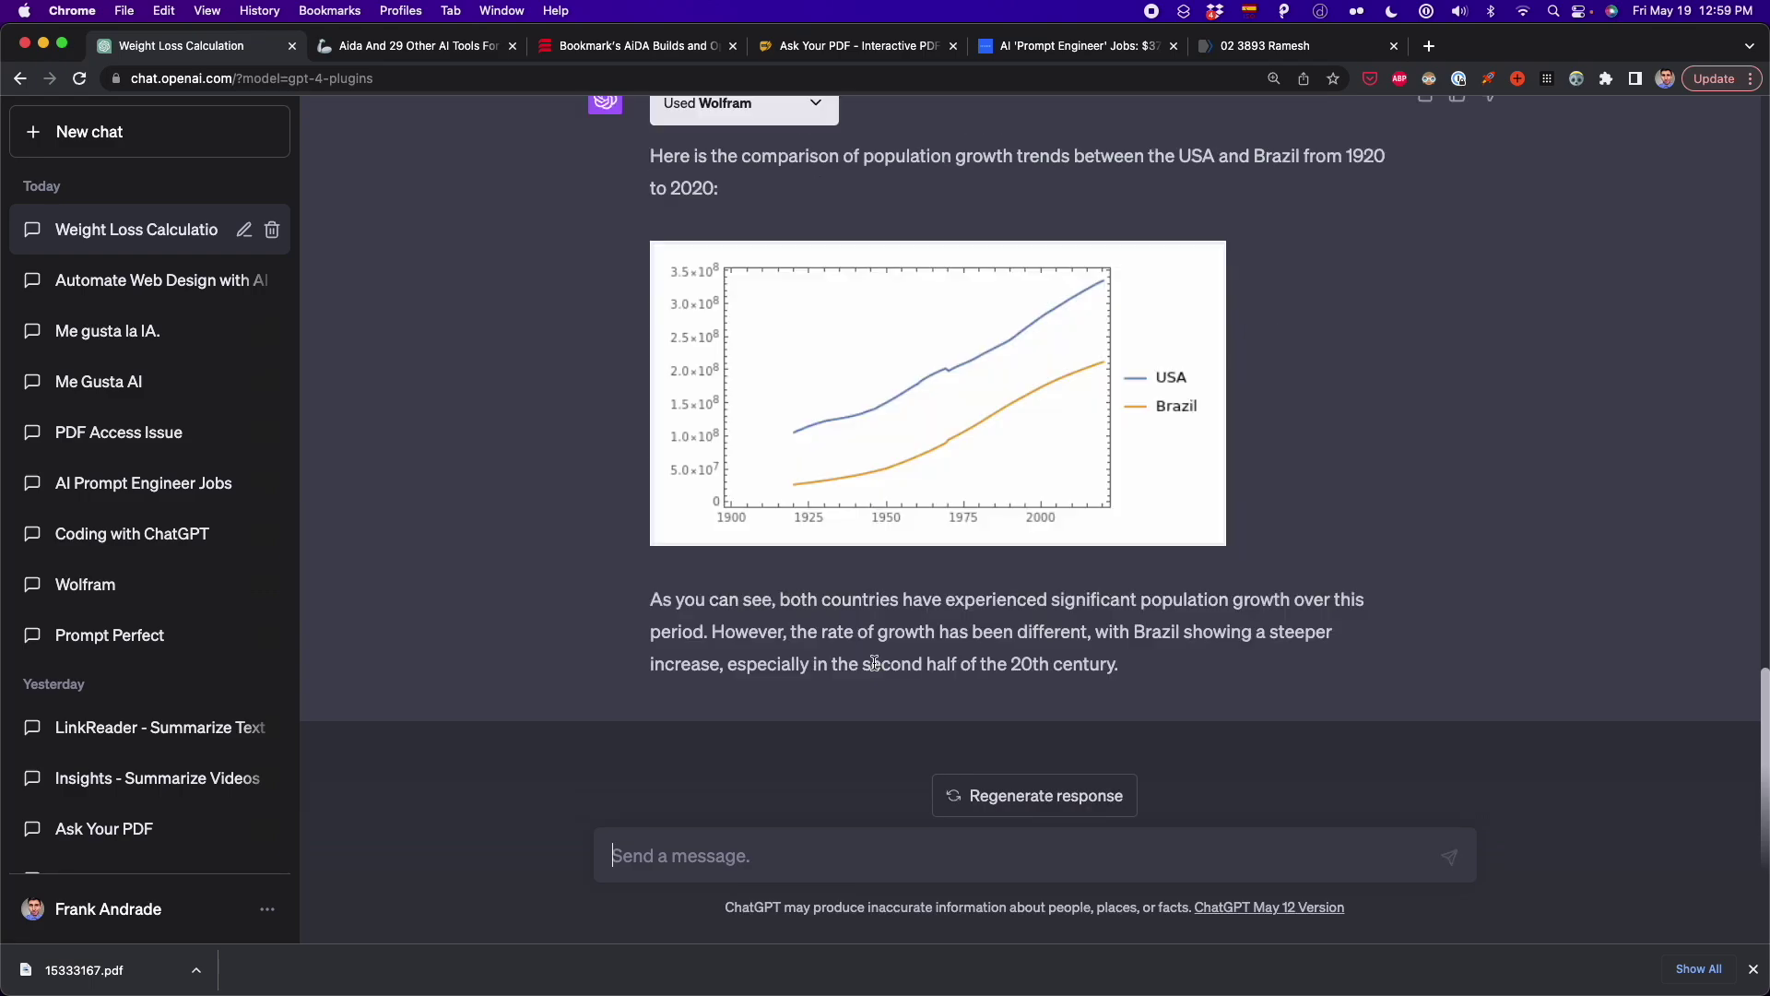
- Examine the population growth chart for the USA and Brazil and the written comparison below it
left_click_drag(1120, 664, 658, 619)
scroll(658, 620, "up", 2)
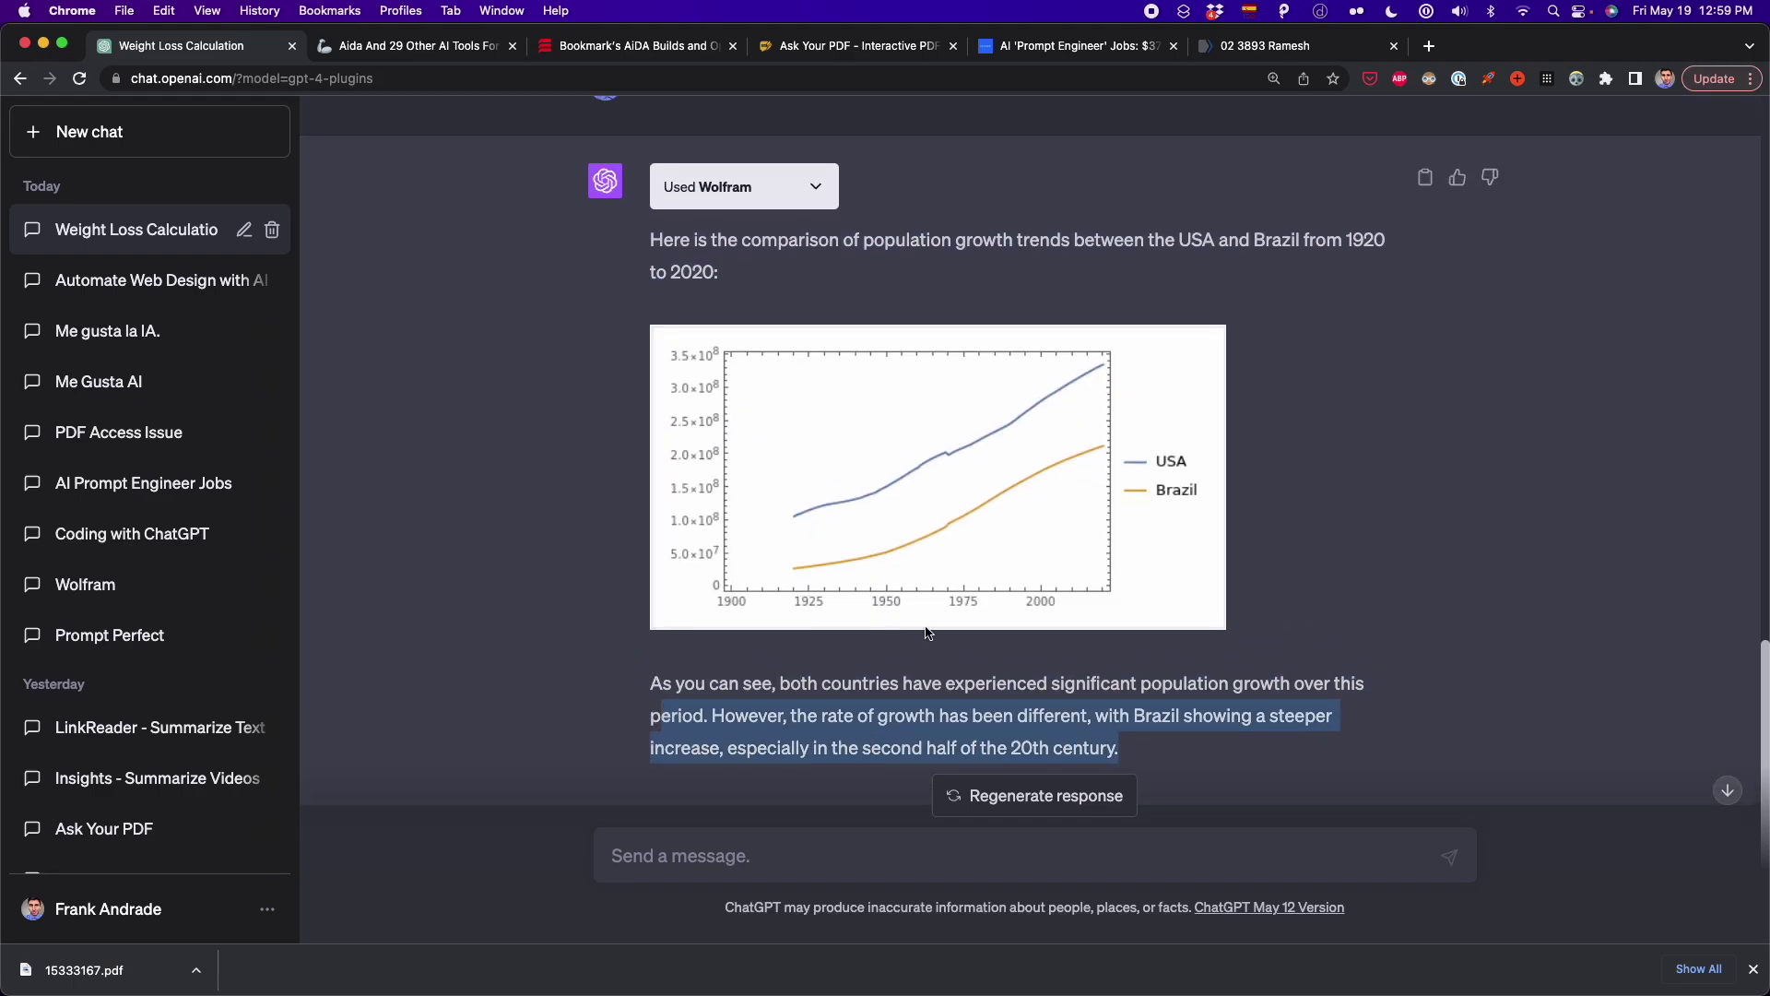
scroll(925, 630, "up", 1)
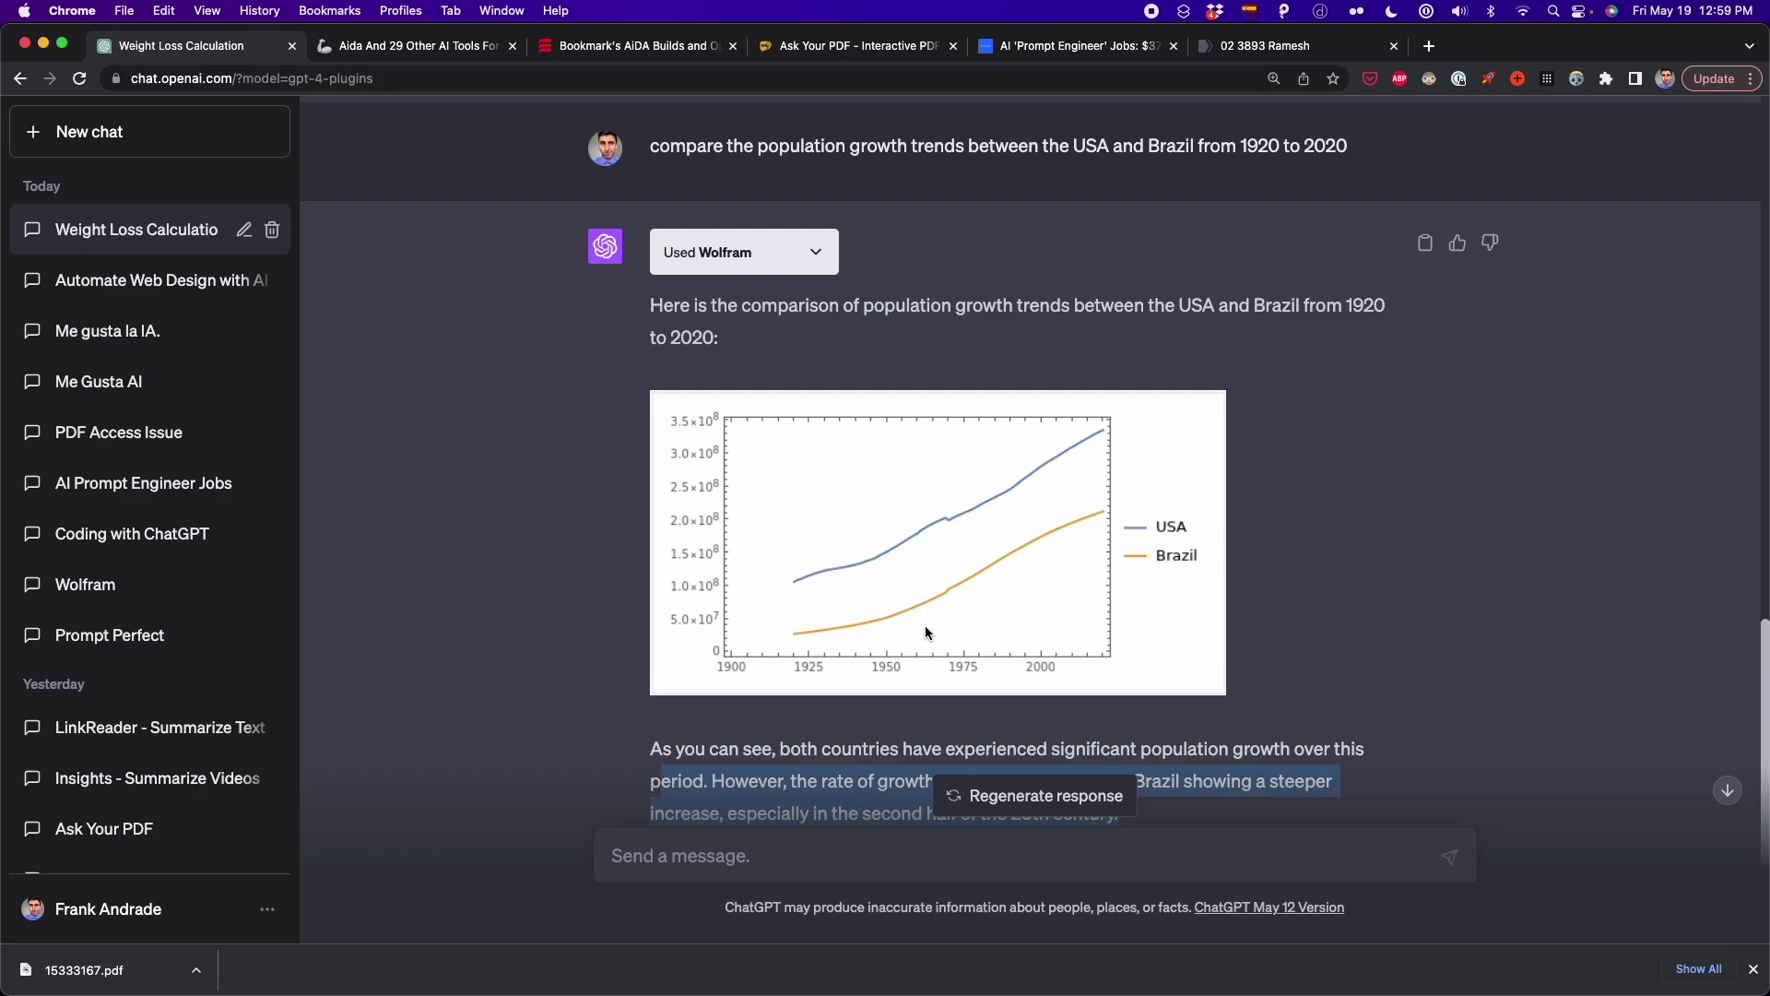
scroll(926, 633, "up", 1)
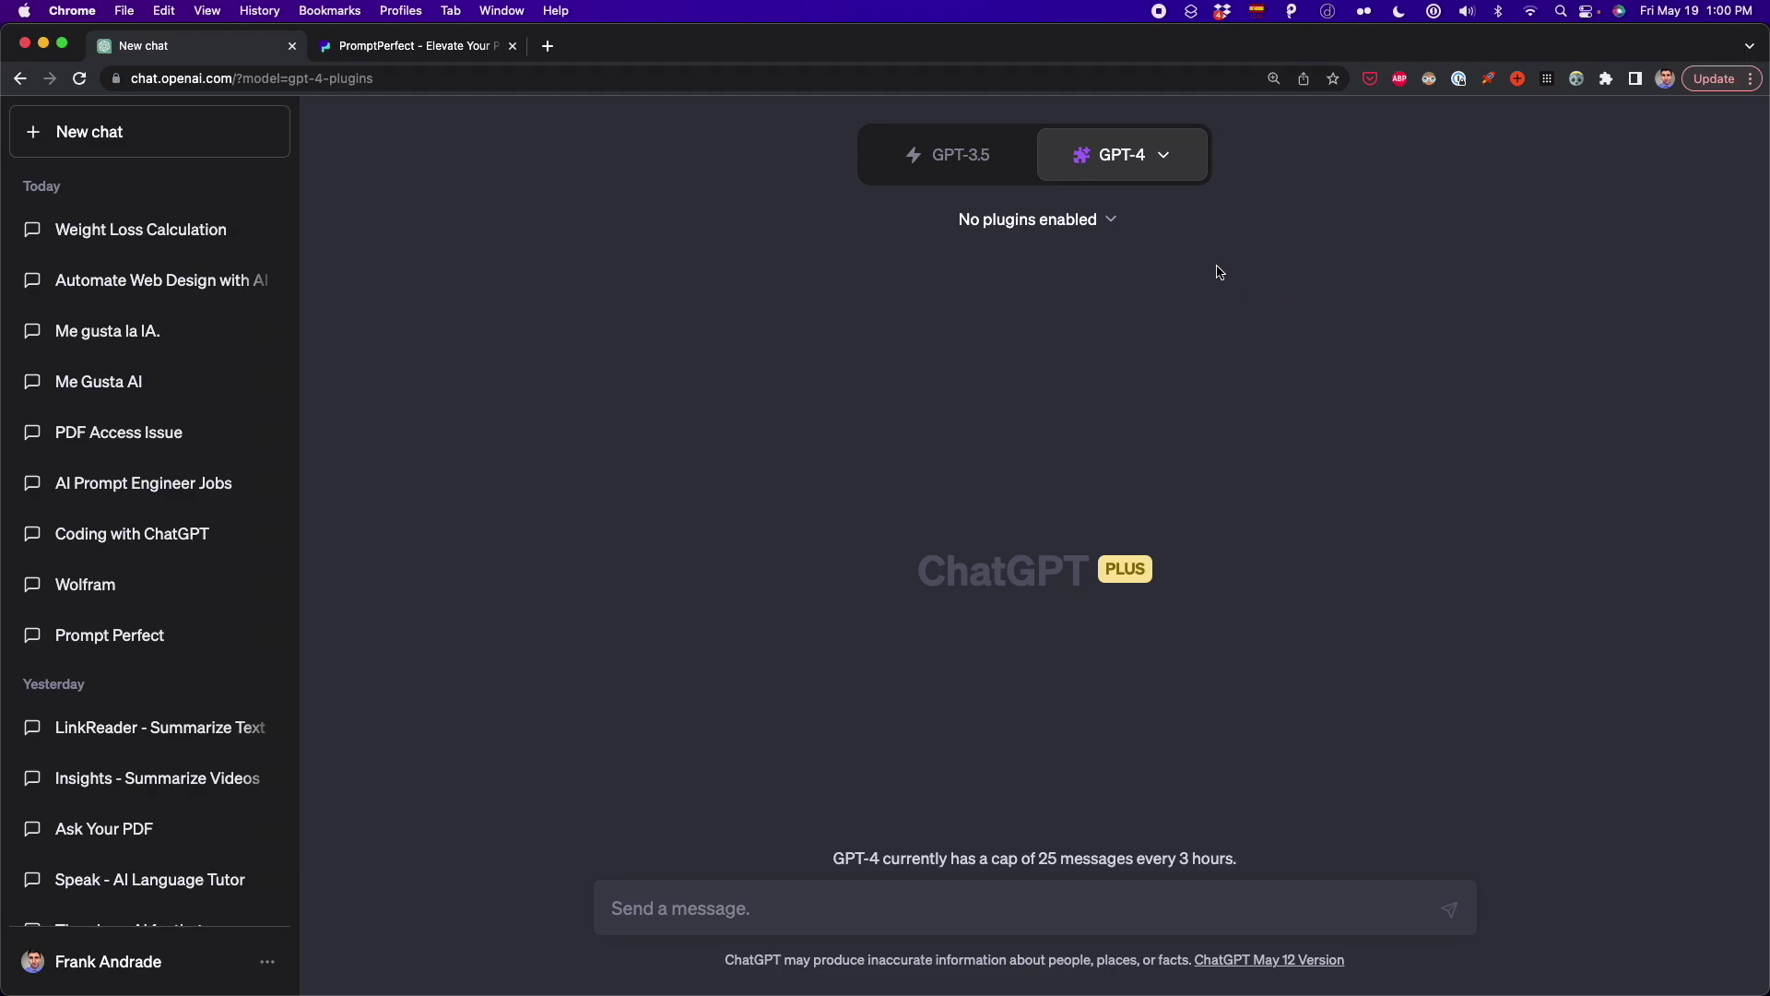
- Enable the Prompt Perfect plugin for the new GPT-4 chat
left_click(1112, 222)
scroll(1087, 327, "down", 4)
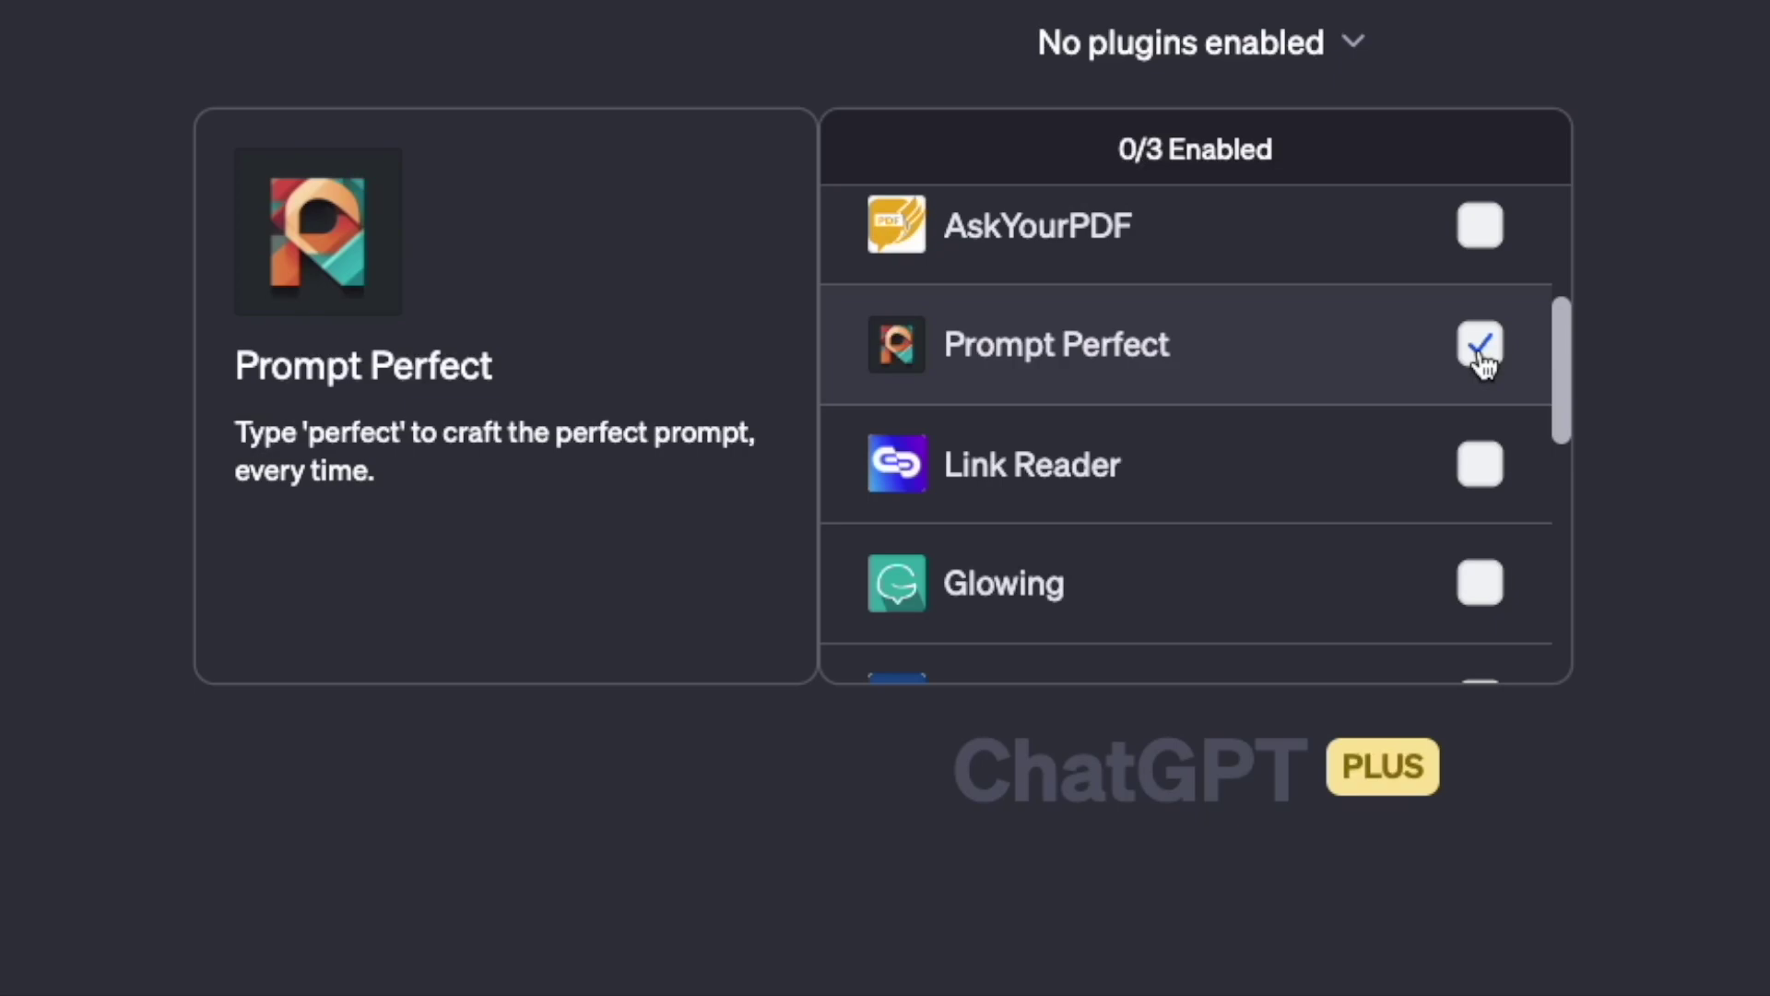
left_click(1480, 345)
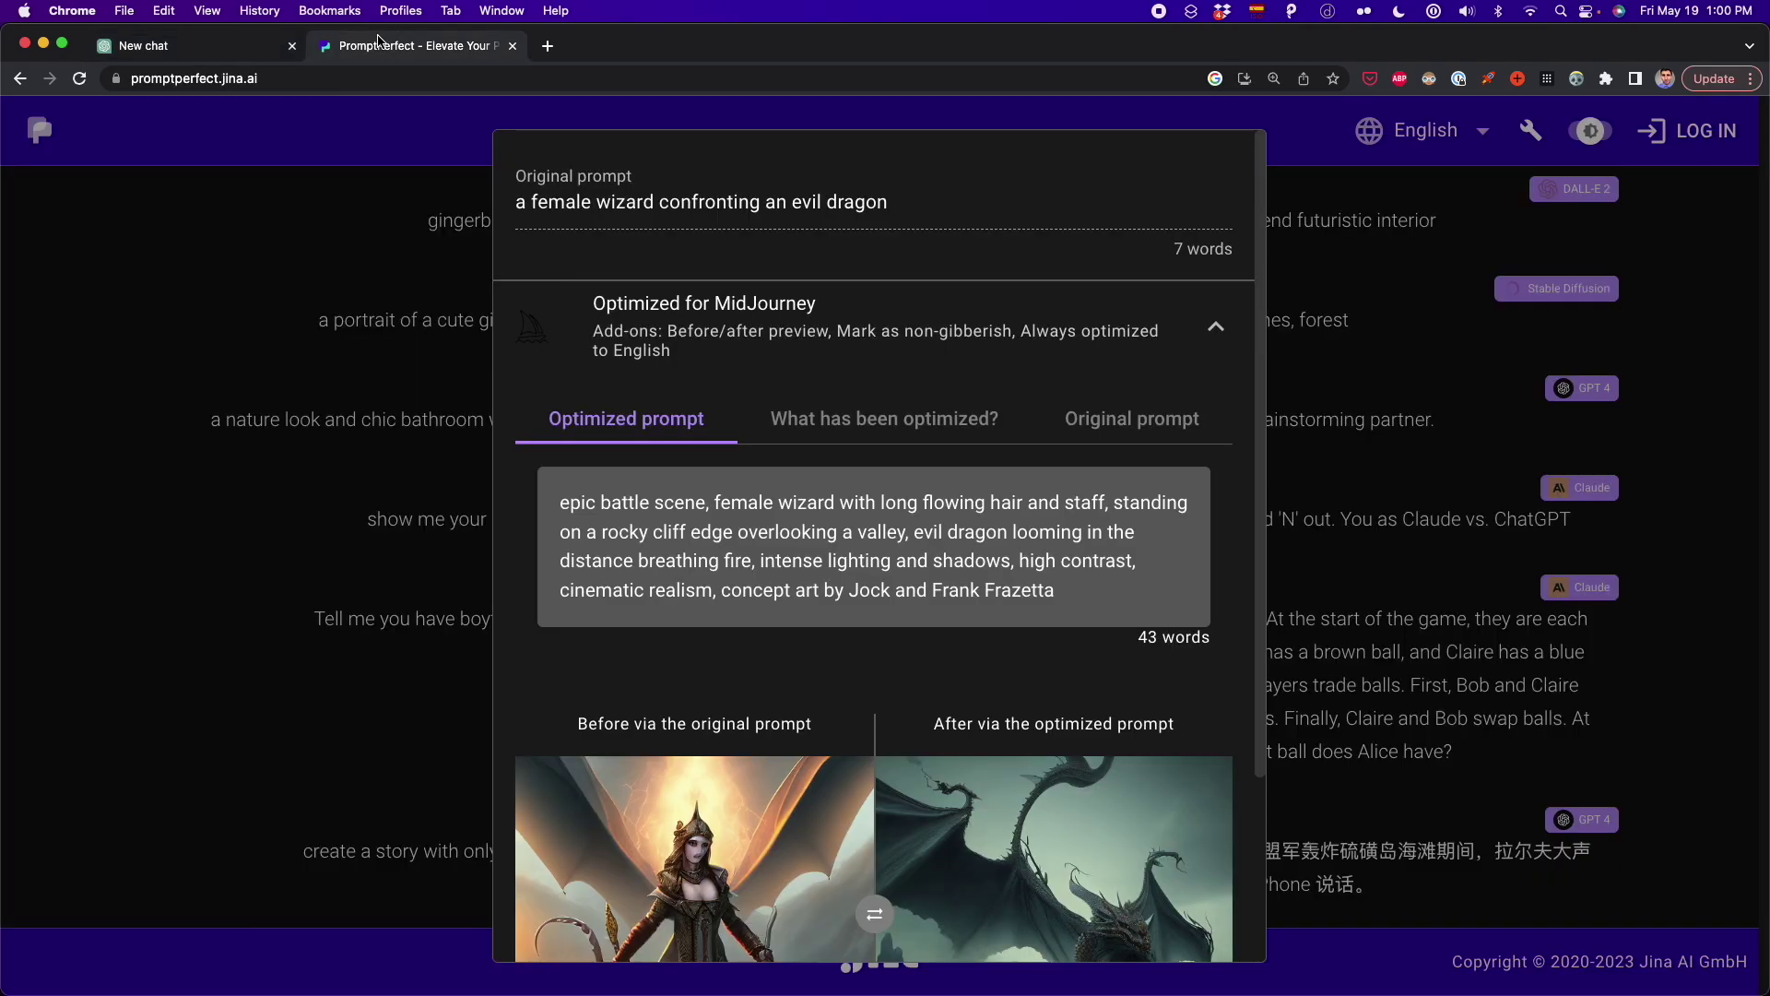
- Copy the original prompt "a female wizard confronting an evil dragon" from the PromptPerfect website's example
left_click(382, 45)
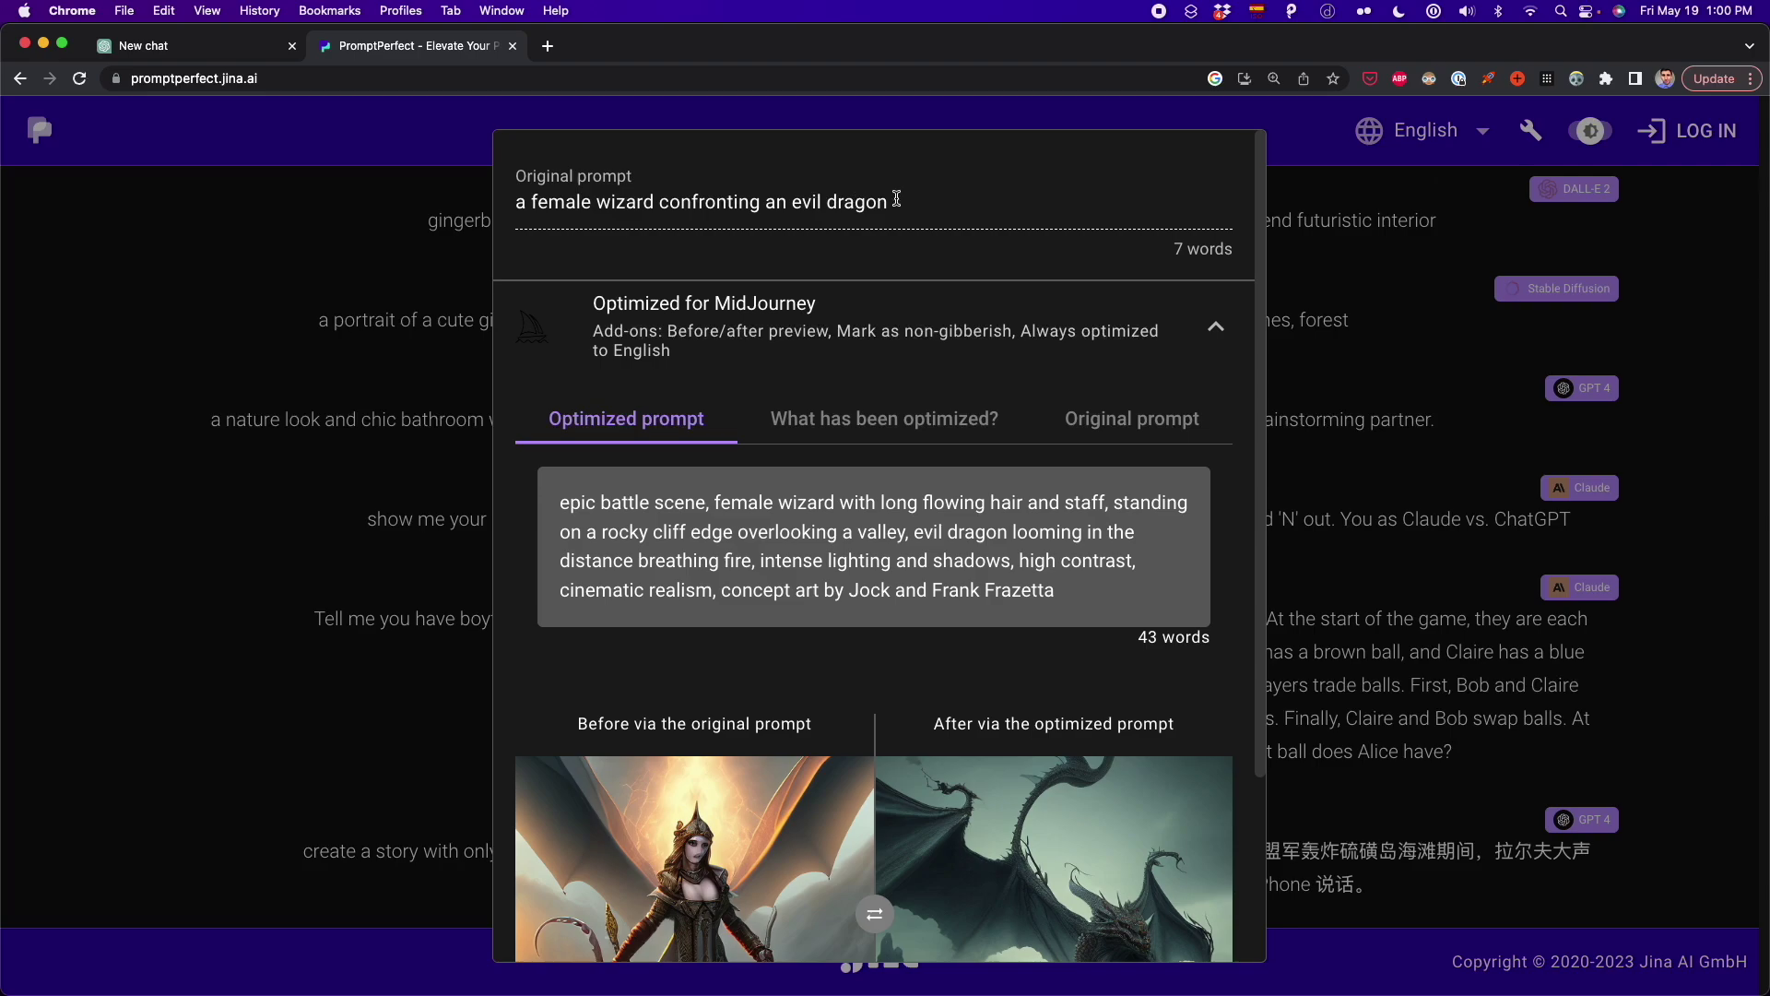
left_click_drag(890, 201, 514, 196)
key("super+c")
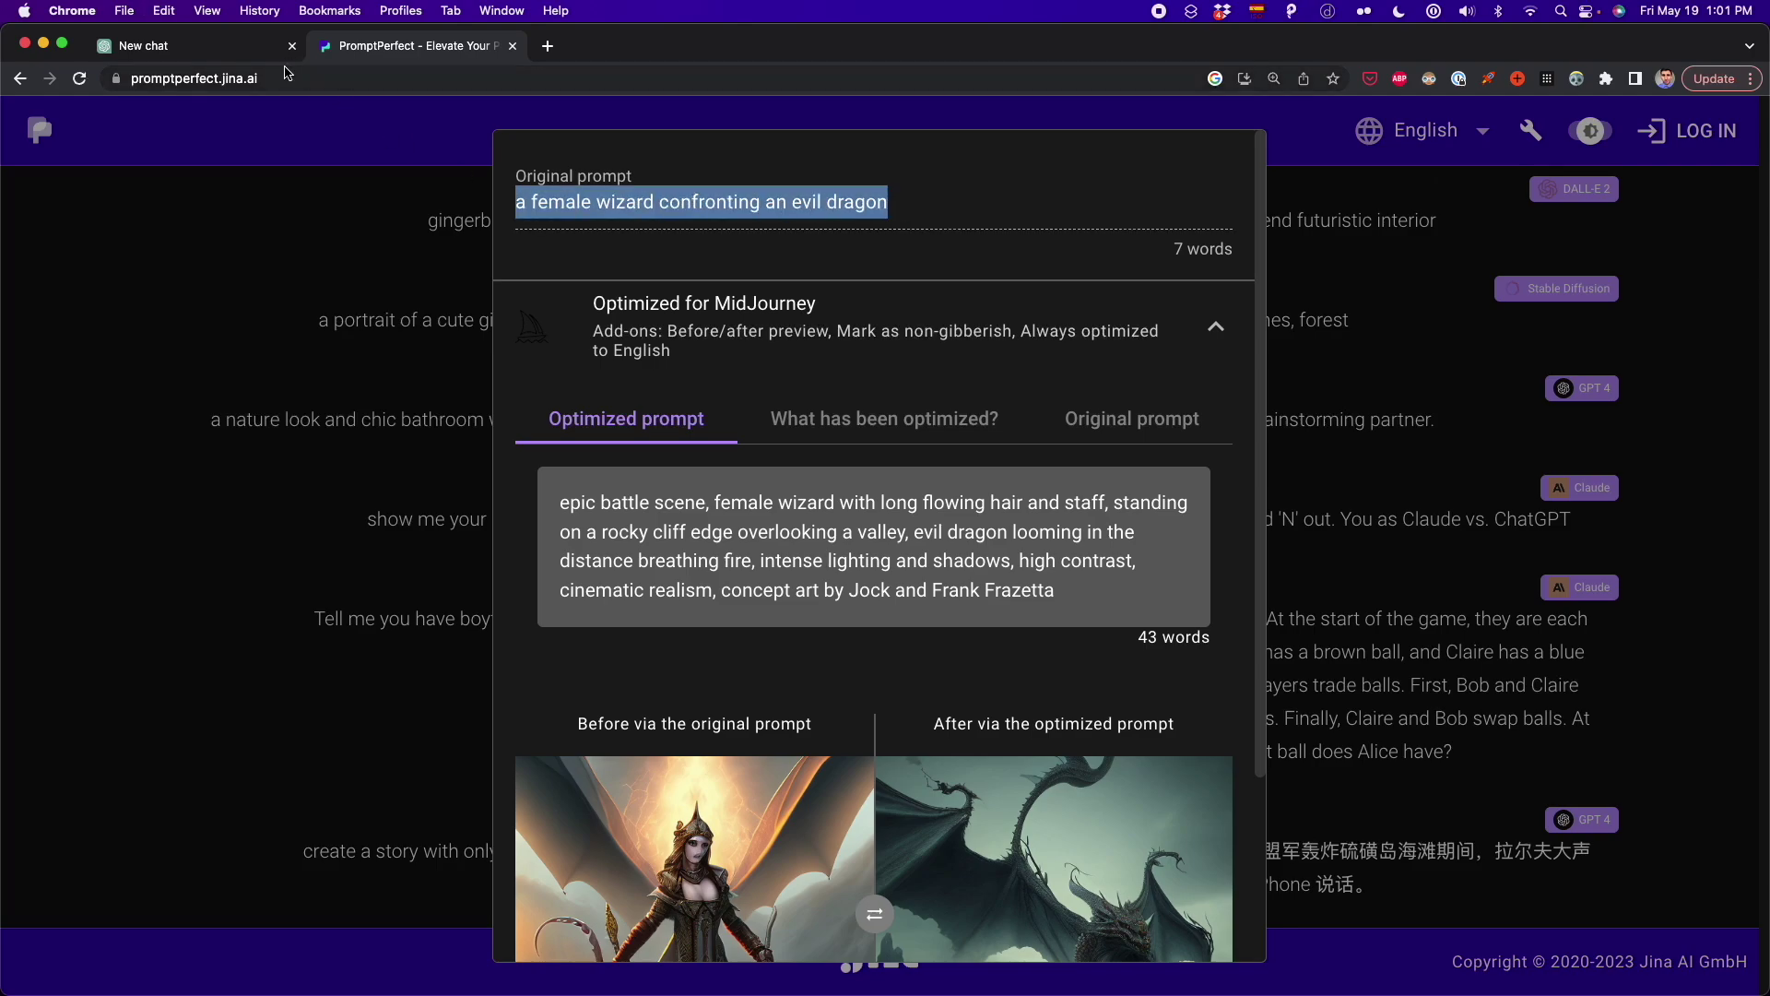
- Return to the ChatGPT chat and send "optimize this midjourney prompt: a female wizard confronting an evil dragon", reusing the copied text
left_click(248, 53)
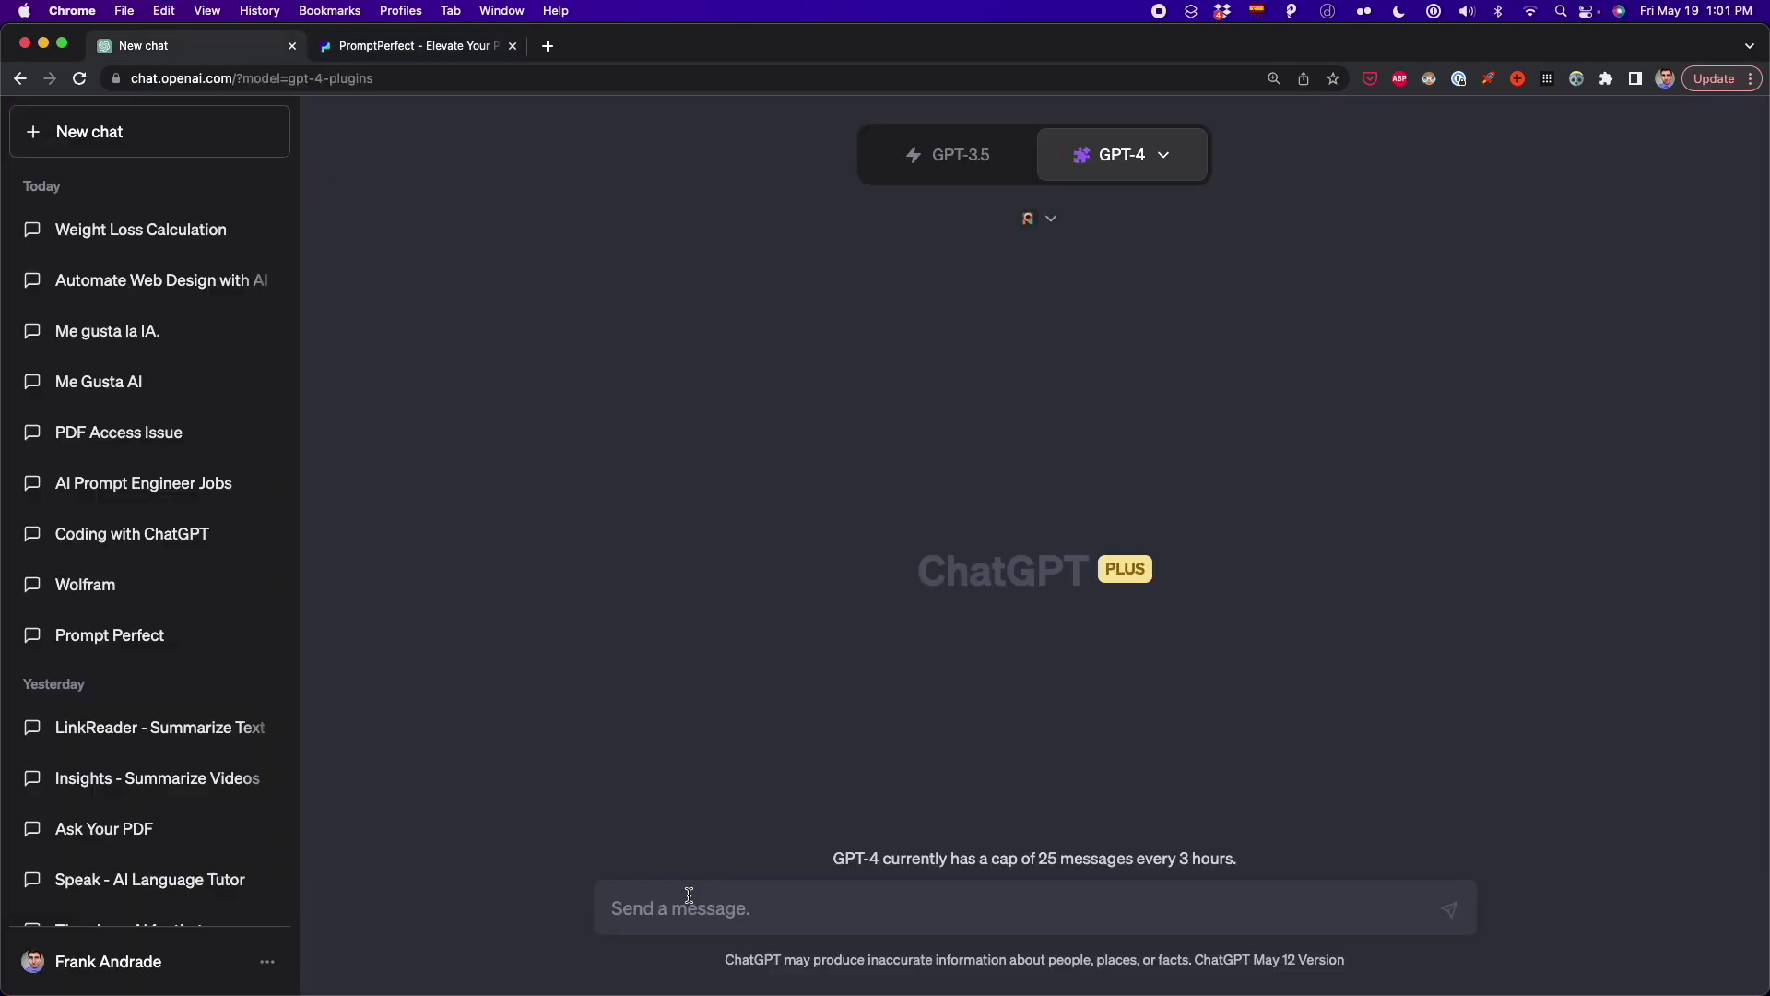
key("super+v")
key("super+Left")
type("optimize thi")
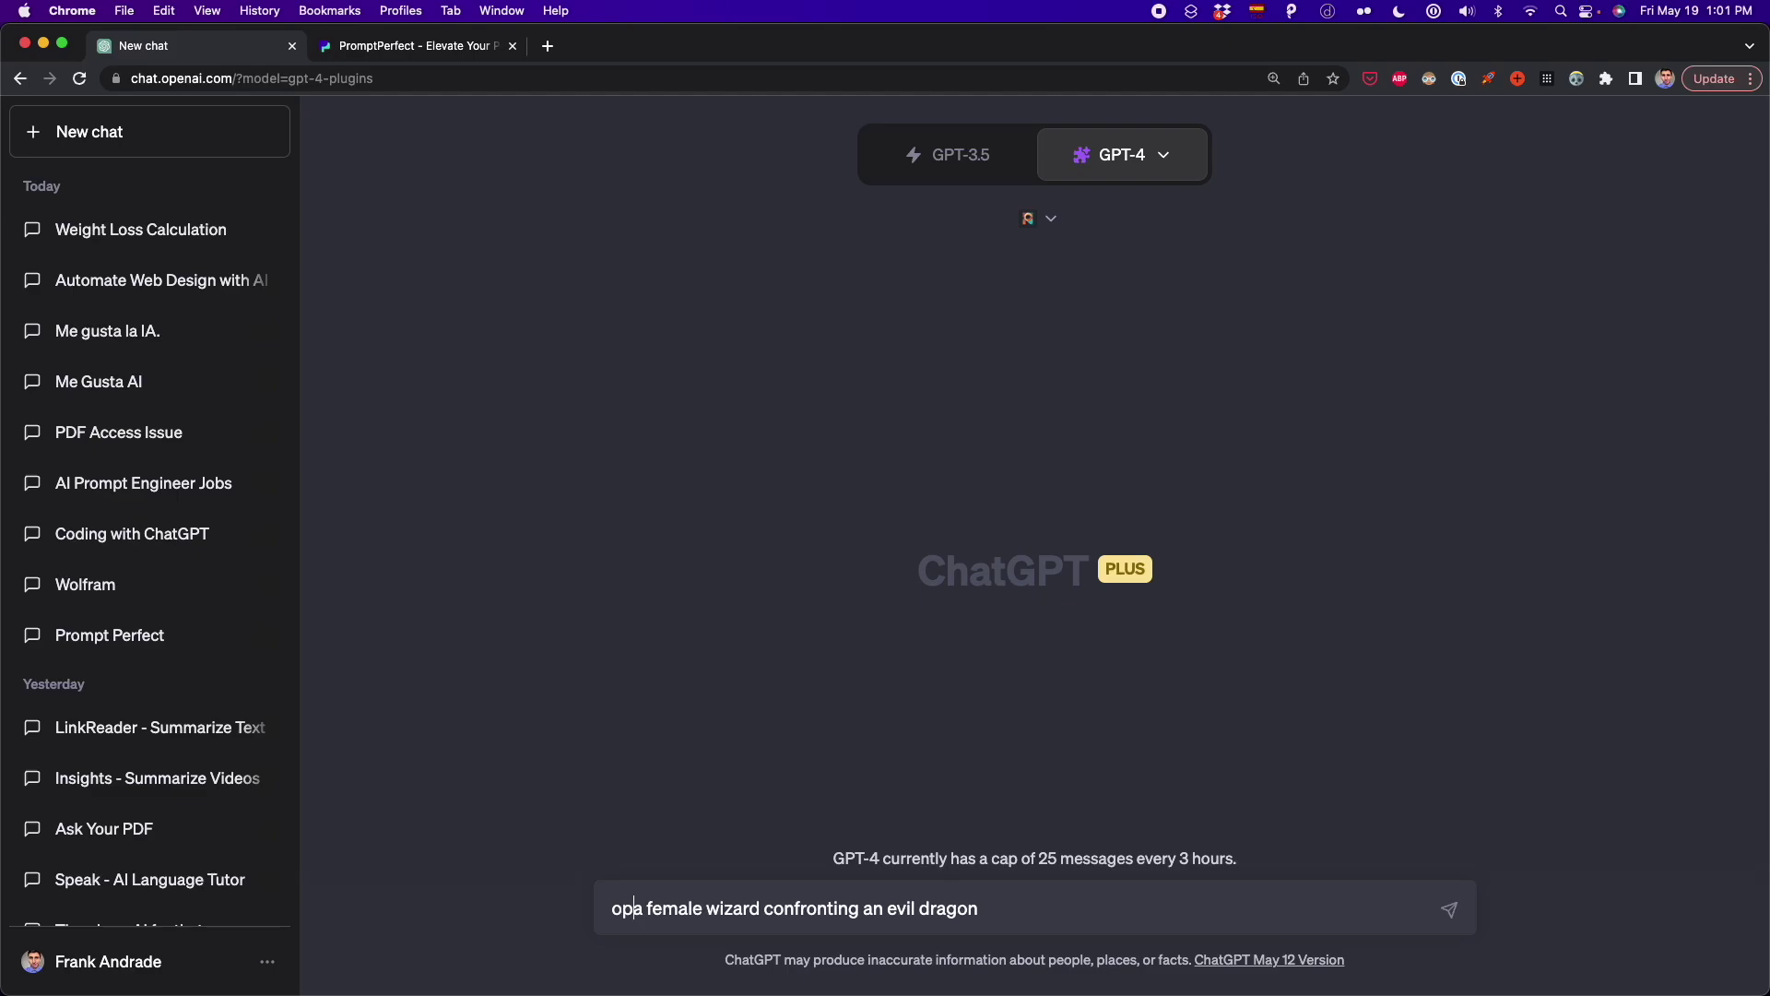
type("s midjour")
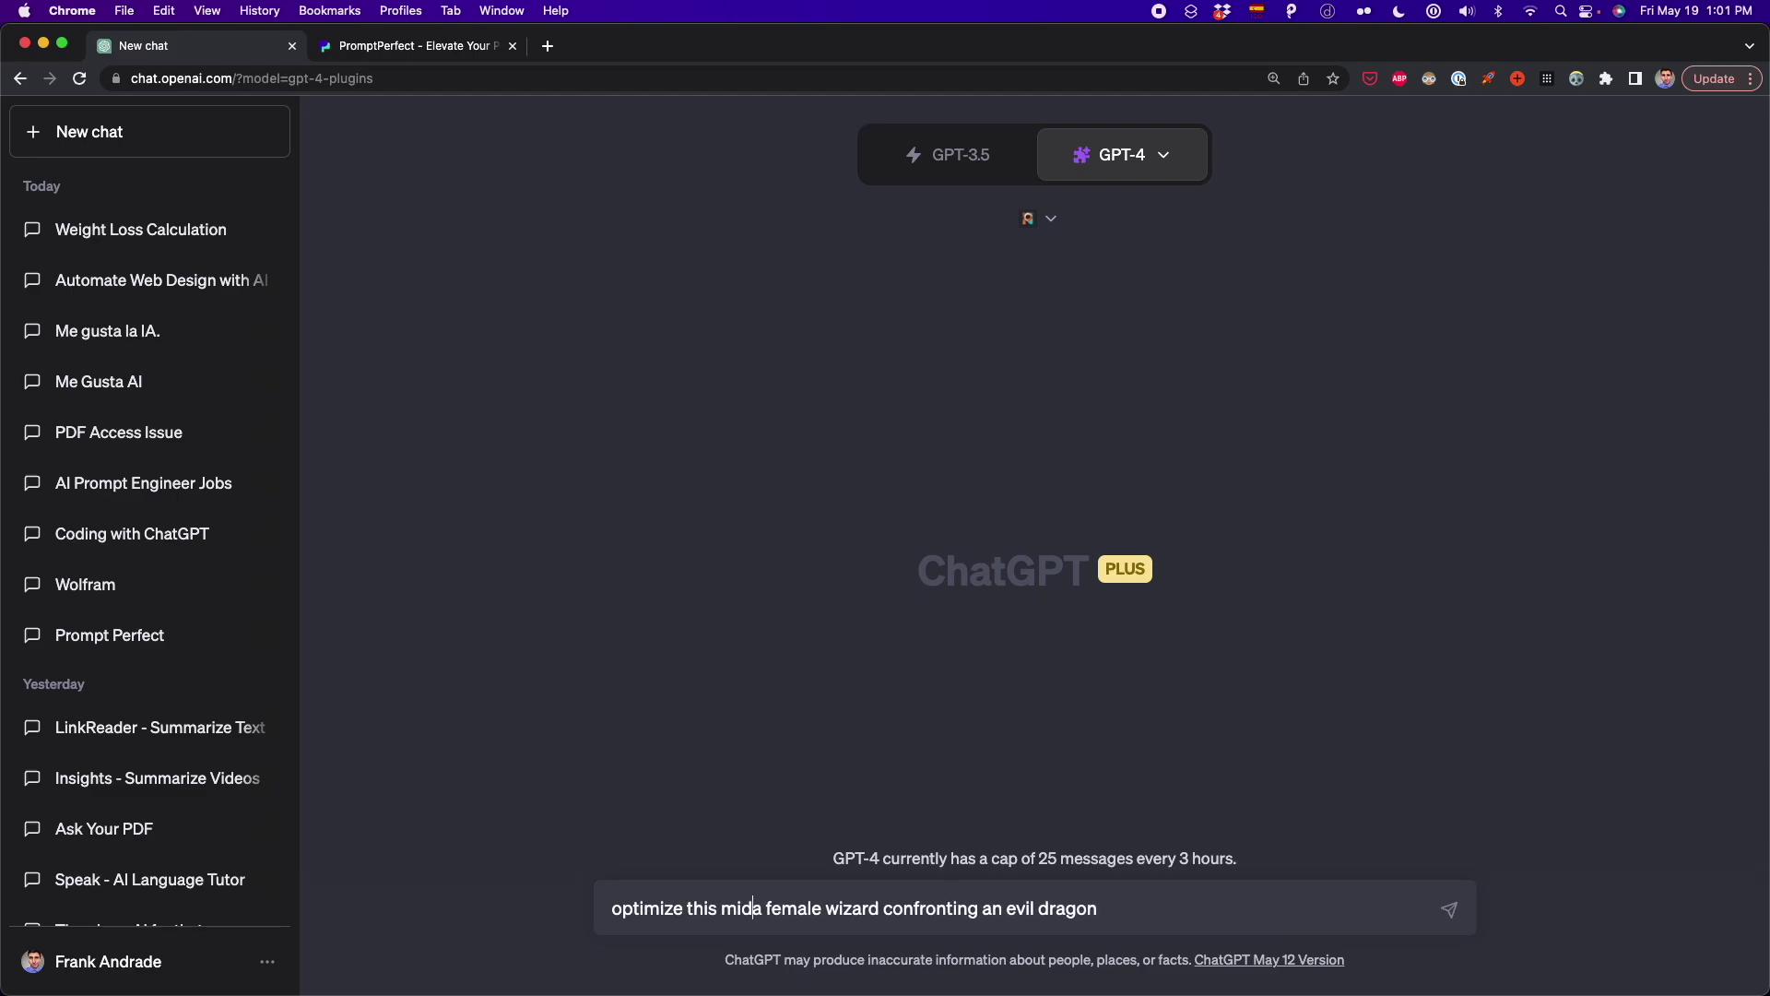
type("h")
key("BackSpace")
type("ney prompt:")
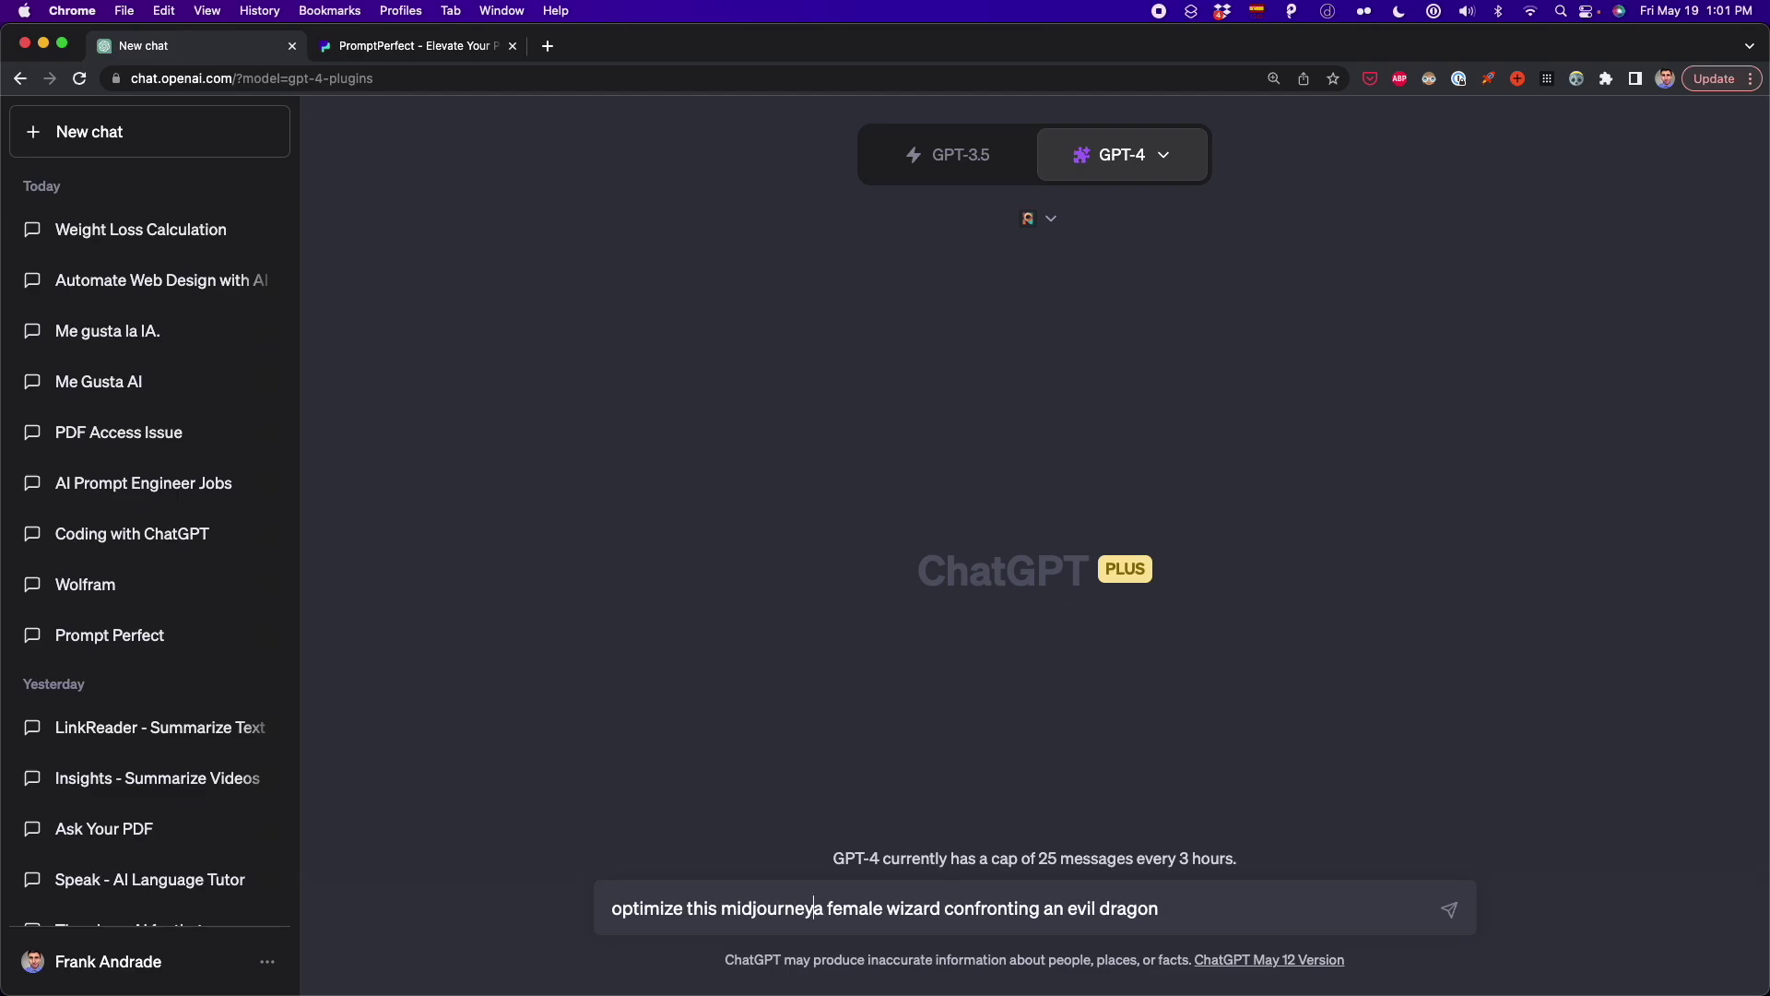
key("Return")
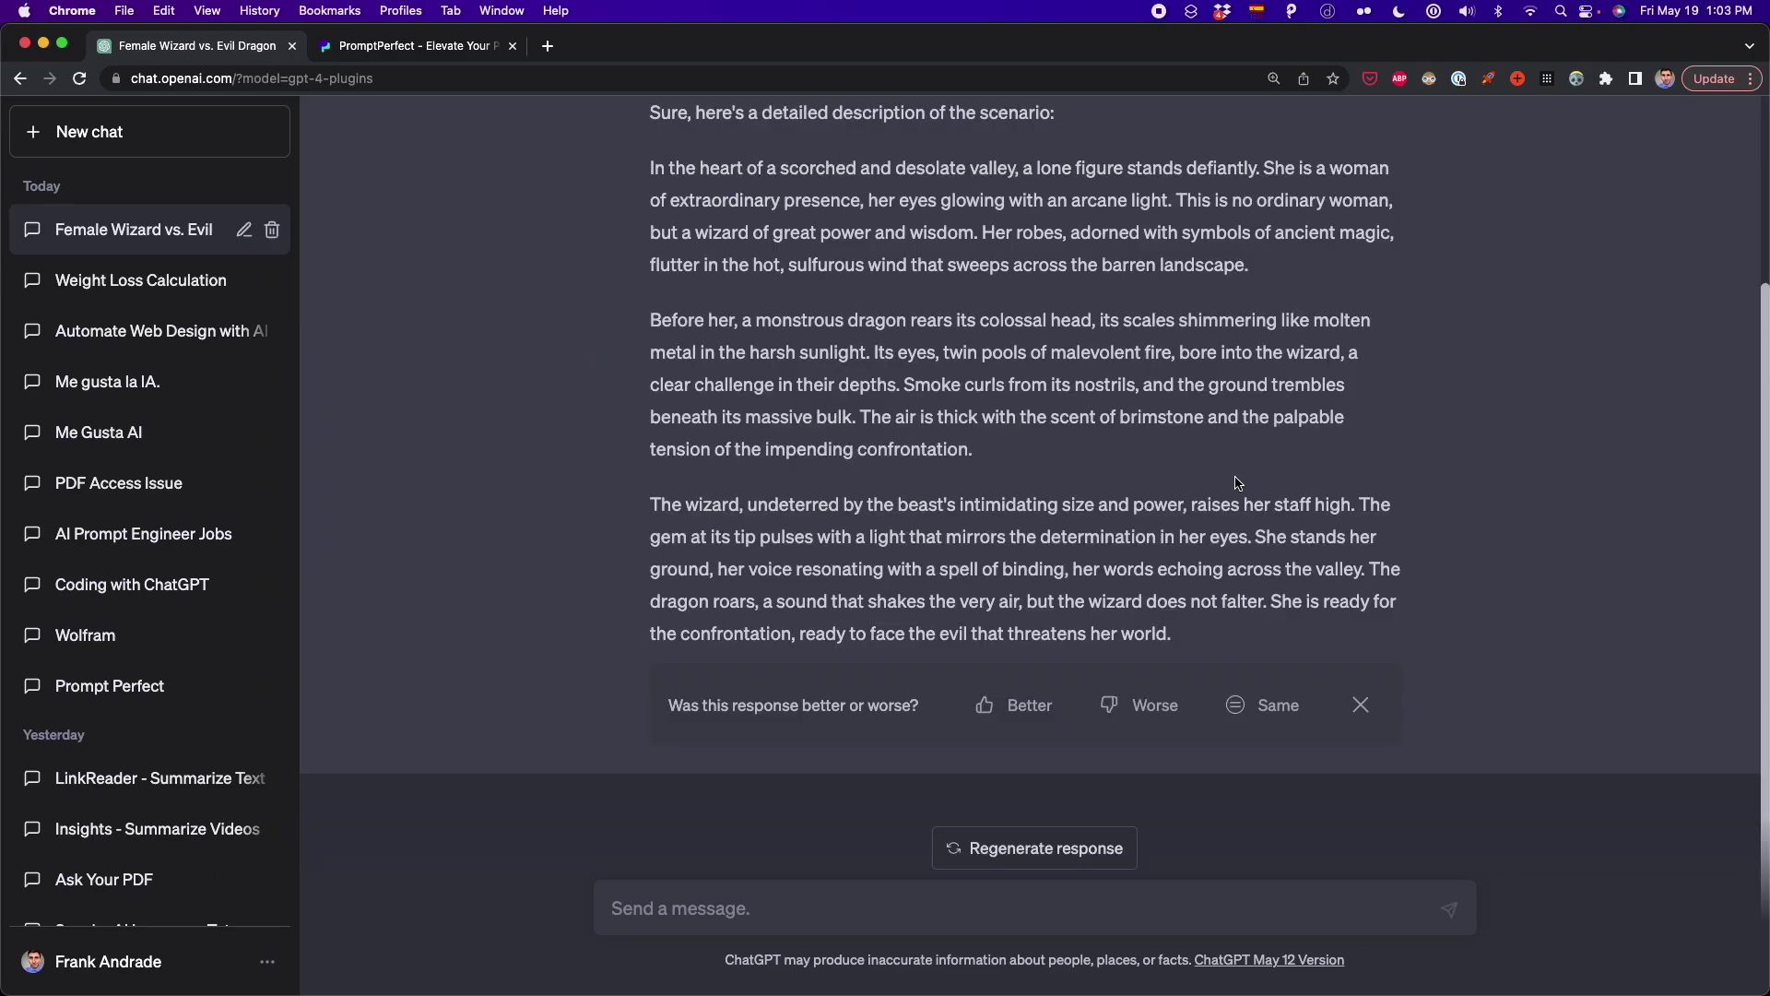
- Review the submitted Midjourney prompt and the detailed scene description that Prompt Perfect produced for it
scroll(1239, 484, "up", 5)
left_click(1277, 191)
left_click_drag(1277, 191, 923, 191)
left_click(593, 432)
left_click_drag(636, 349, 1250, 659)
scroll(1250, 658, "up", 3)
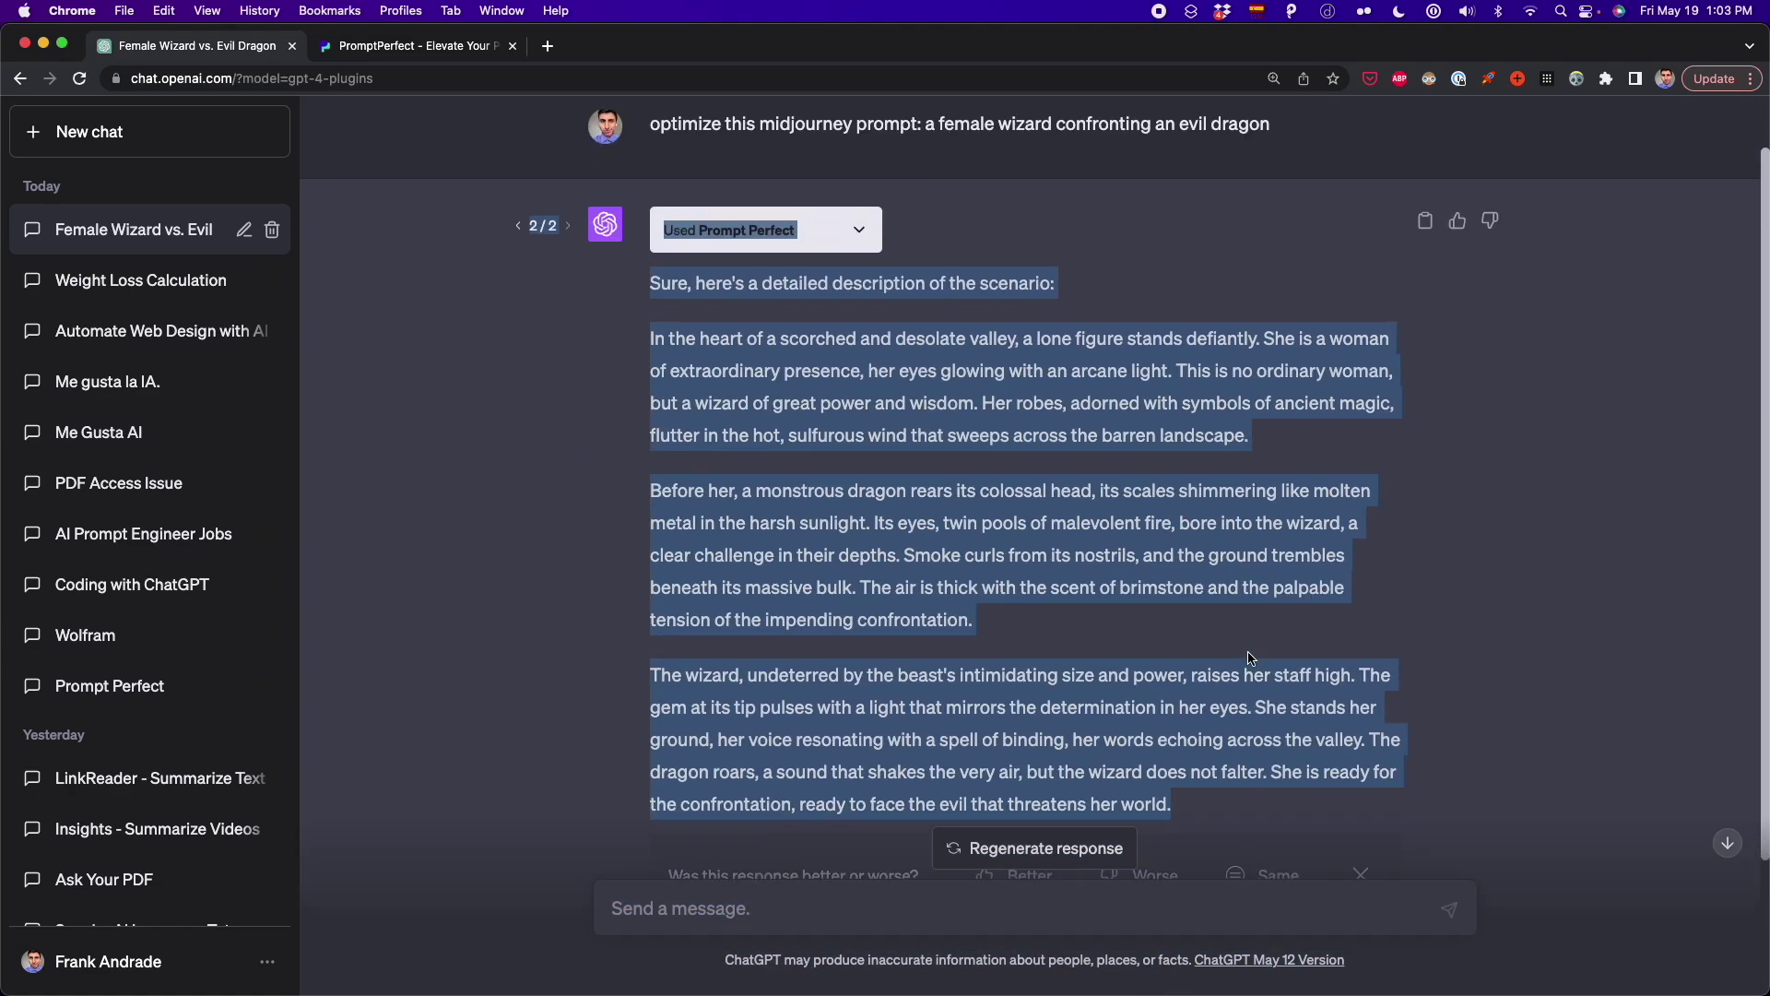
left_click(1151, 558)
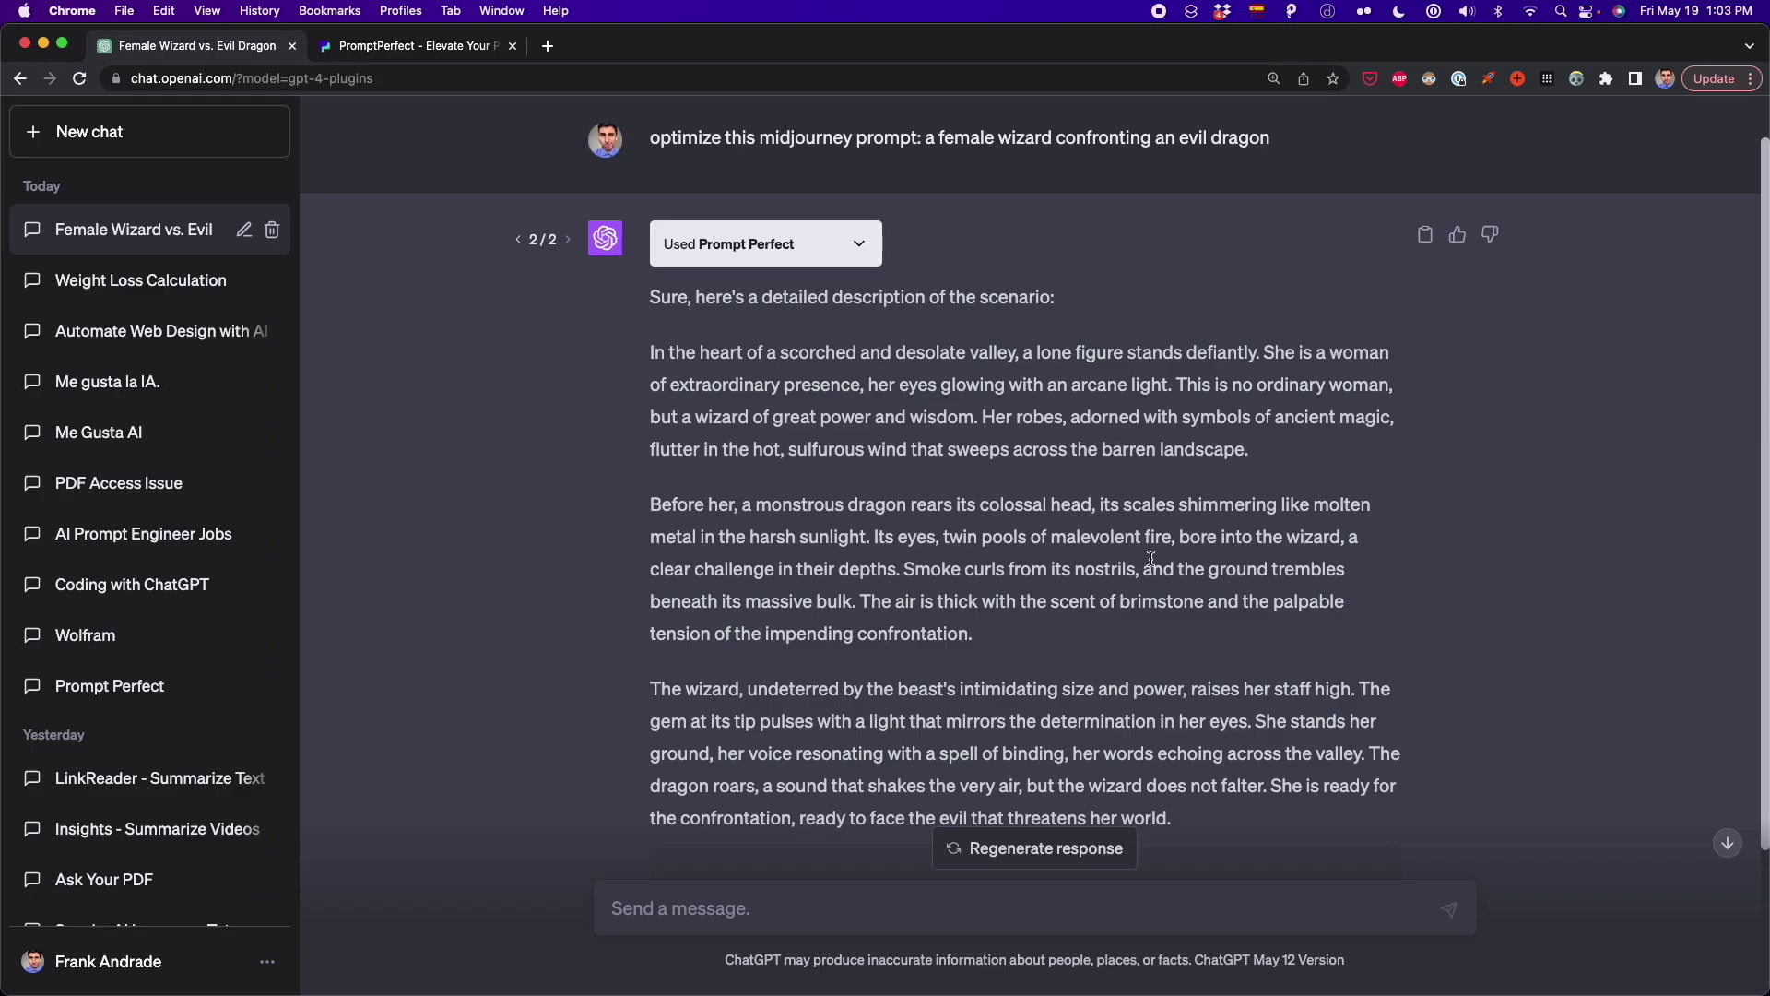
- Switch to the PromptPerfect website and examine its optimized version of the wizard prompt and the before/after images
left_click(458, 53)
scroll(1018, 545, "up", 1)
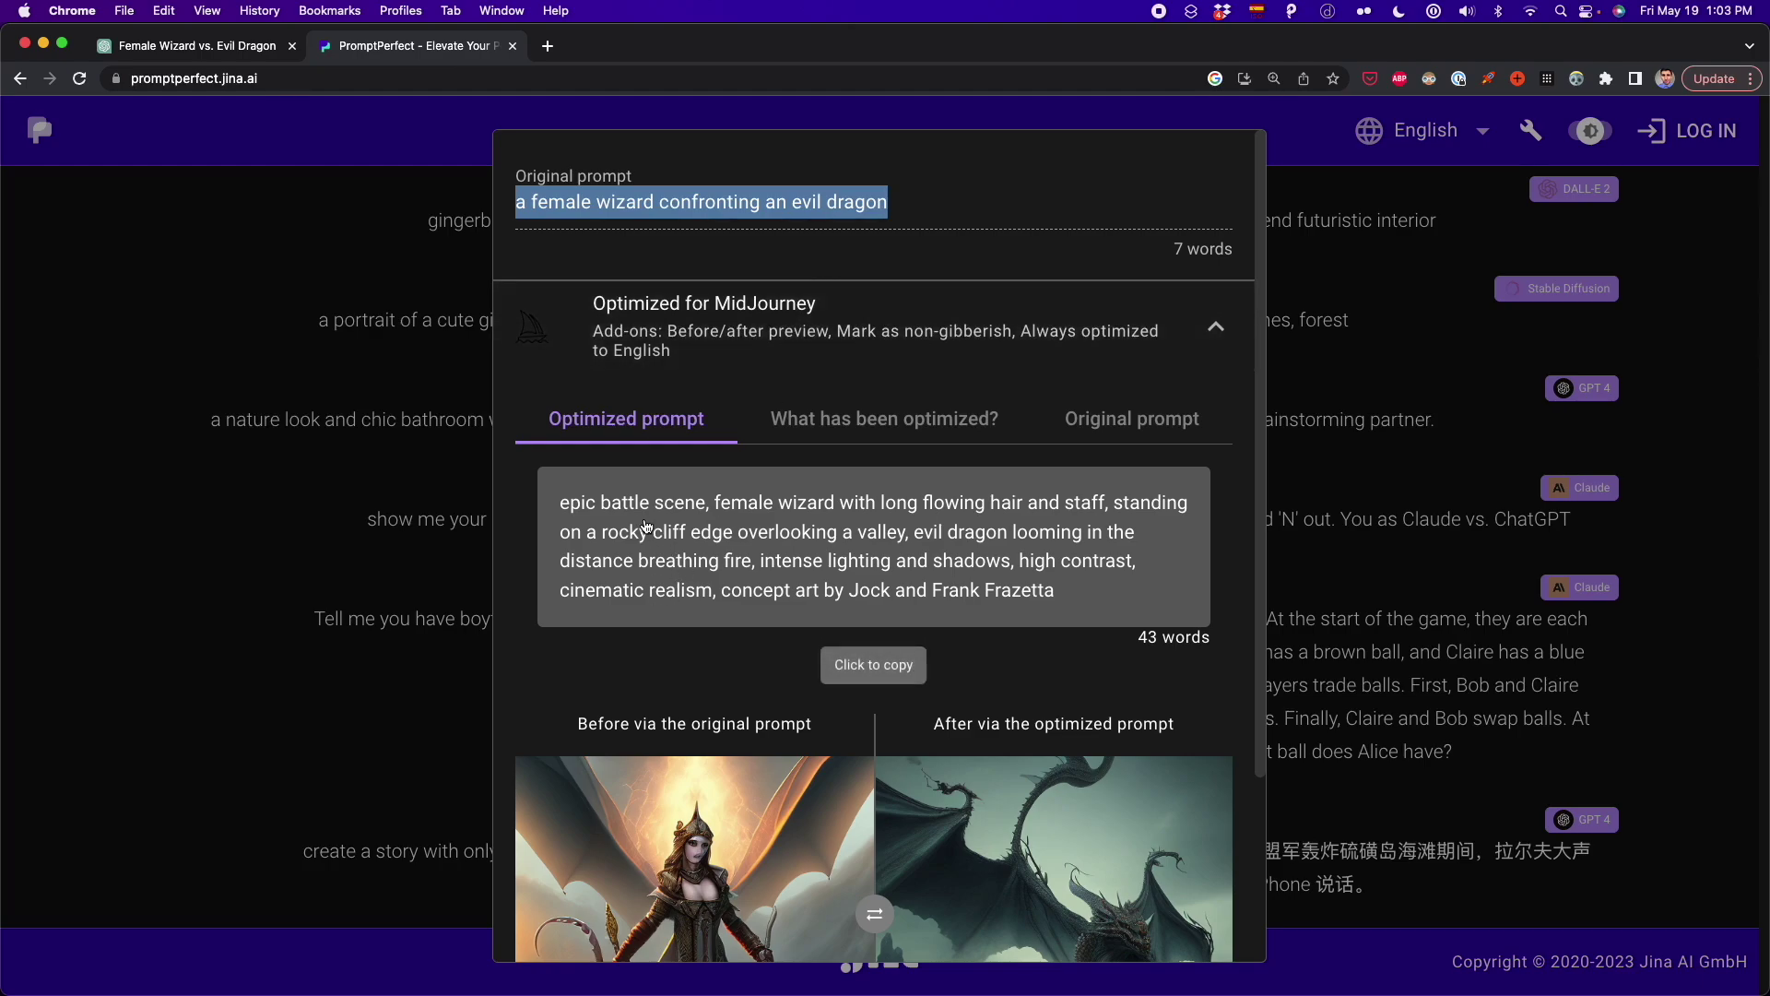
scroll(765, 558, "down", 5)
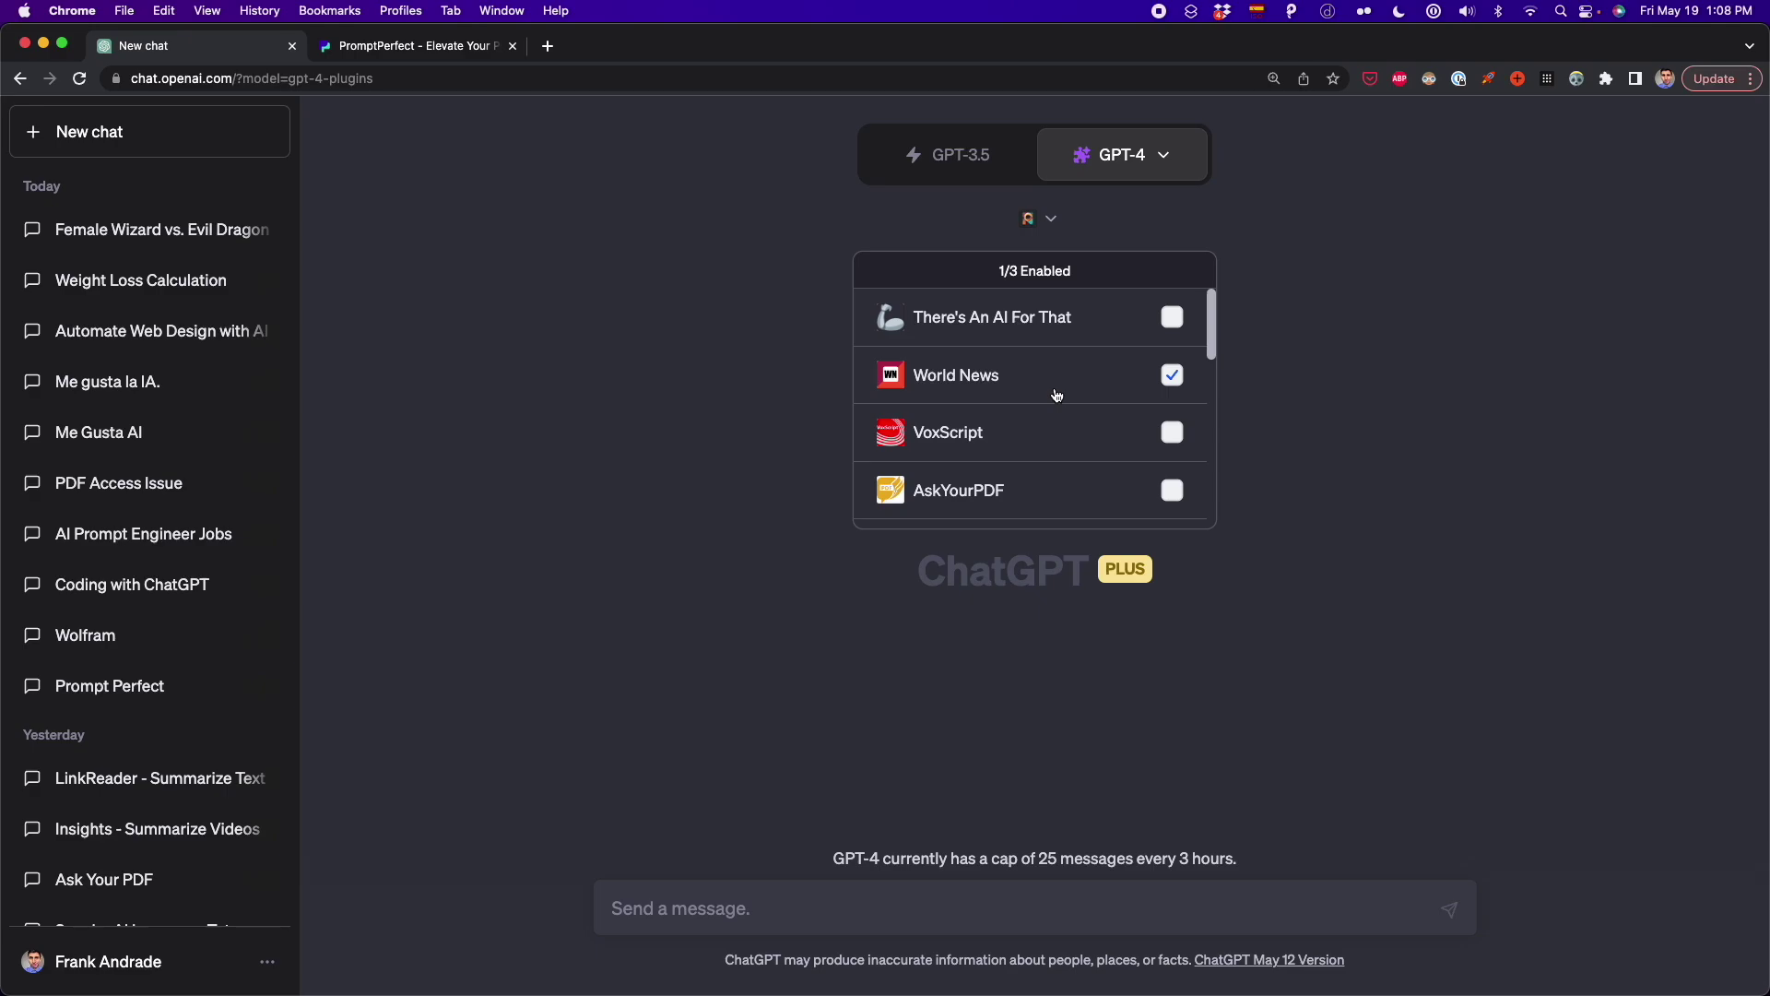
- Look at the World News and VoxScript entries in the new GPT-4 chat's plugin list
left_click(1058, 395)
left_click(1103, 425)
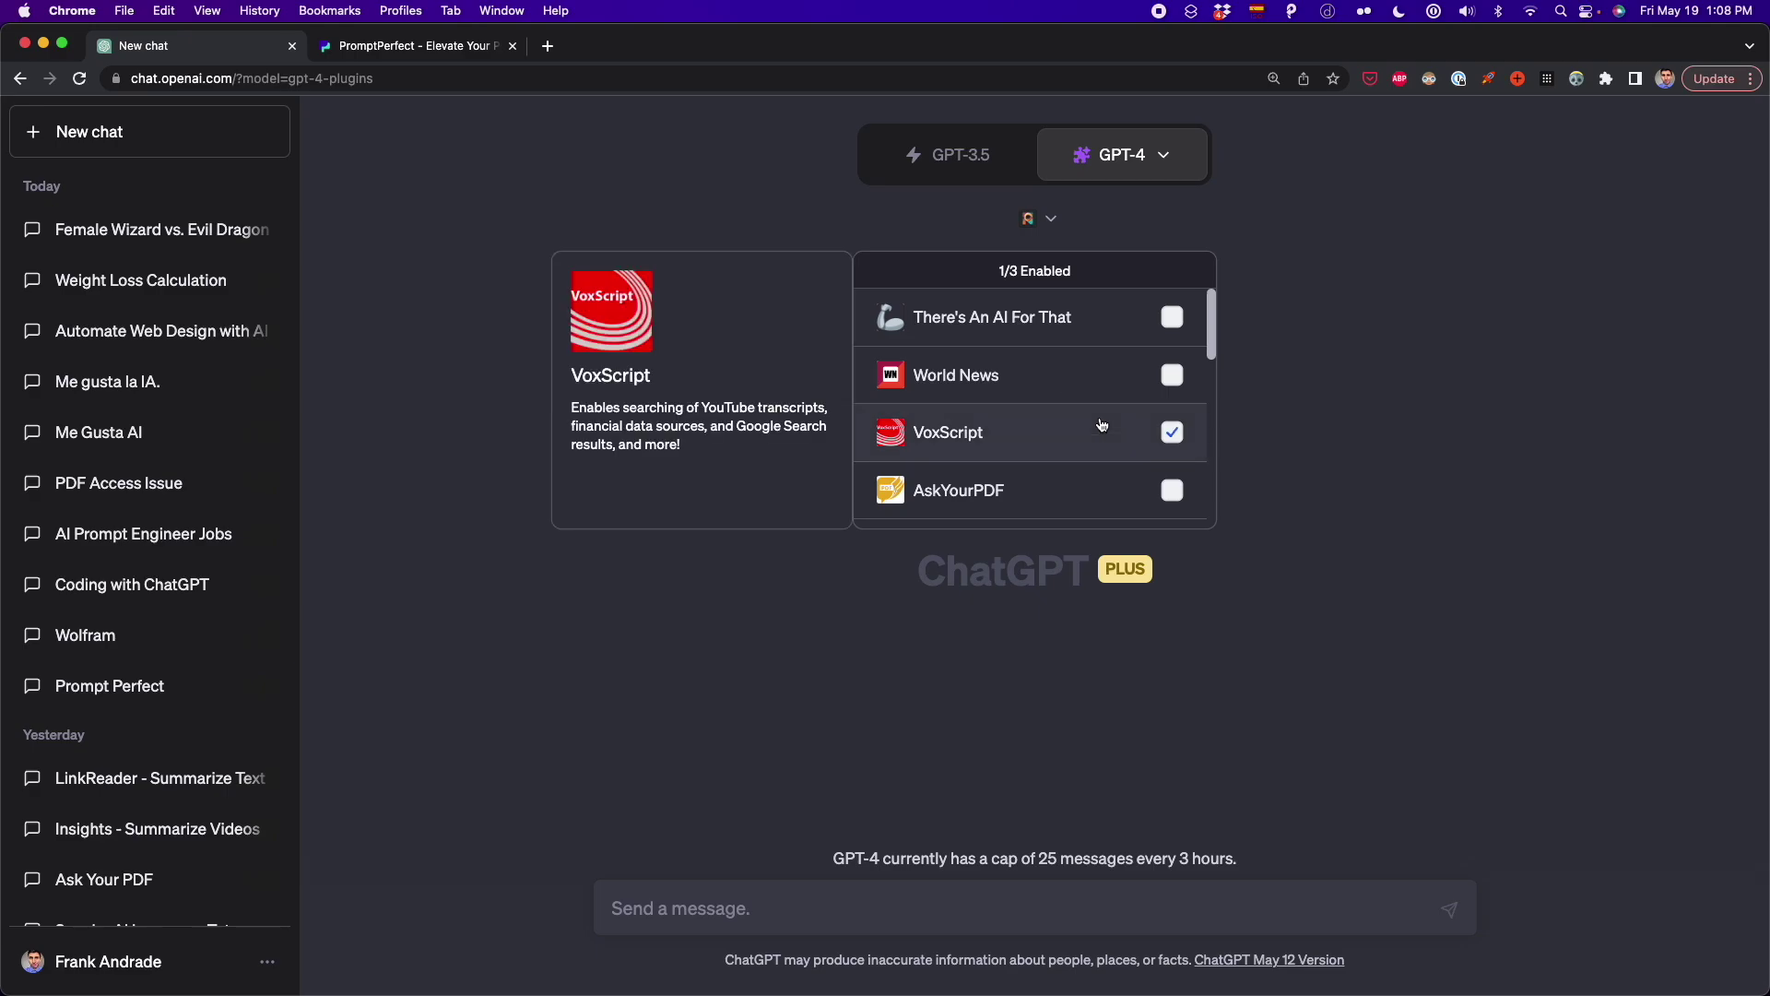